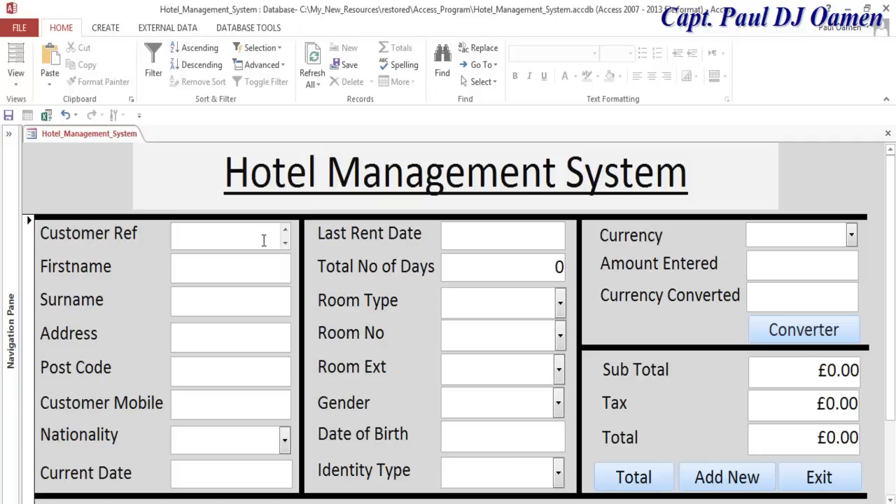
# - Enter the customer reference, first name and surname in the form
pyautogui.write('S8757')
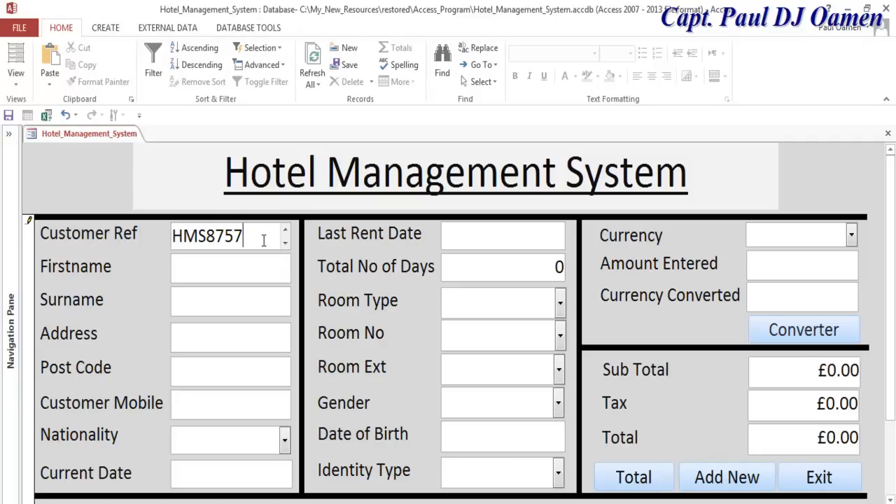
pyautogui.click(225, 267)
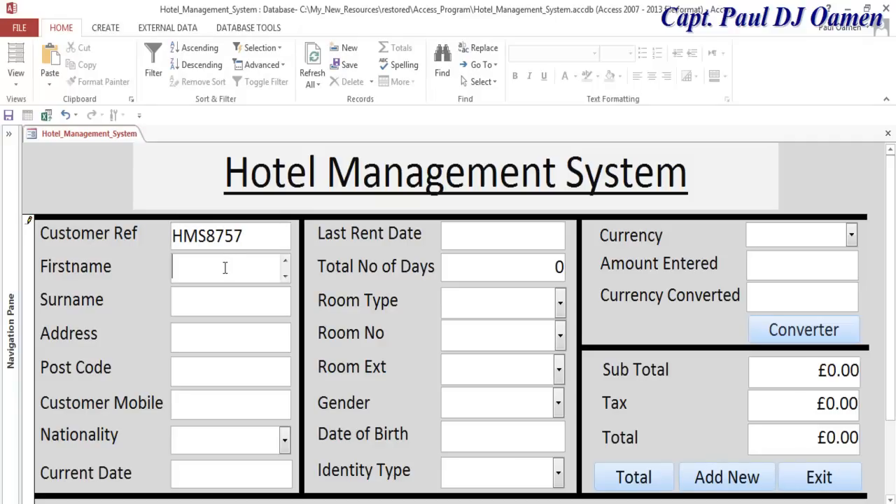
pyautogui.click(256, 306)
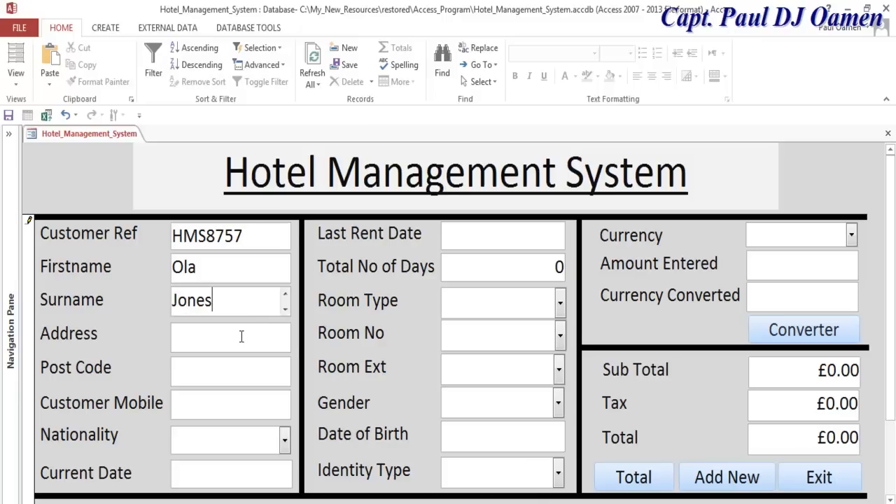
# - Fill in the customer's address, post code and mobile number
pyautogui.click(241, 337)
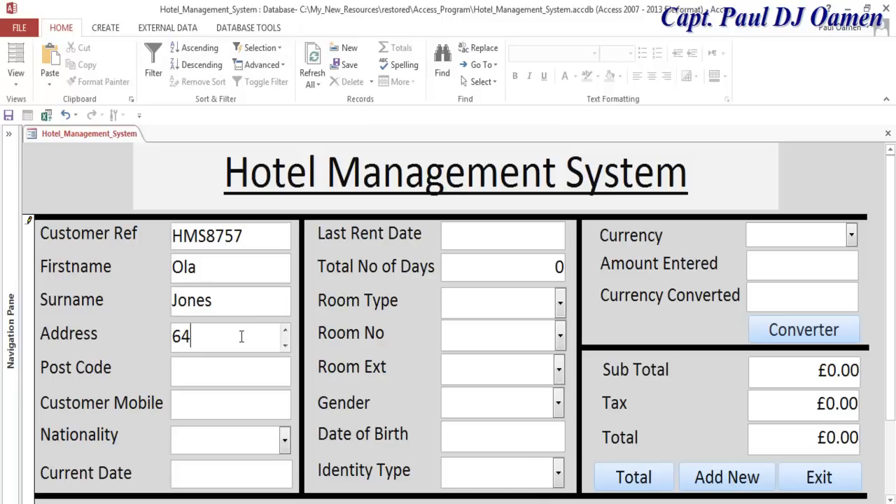
pyautogui.click(229, 372)
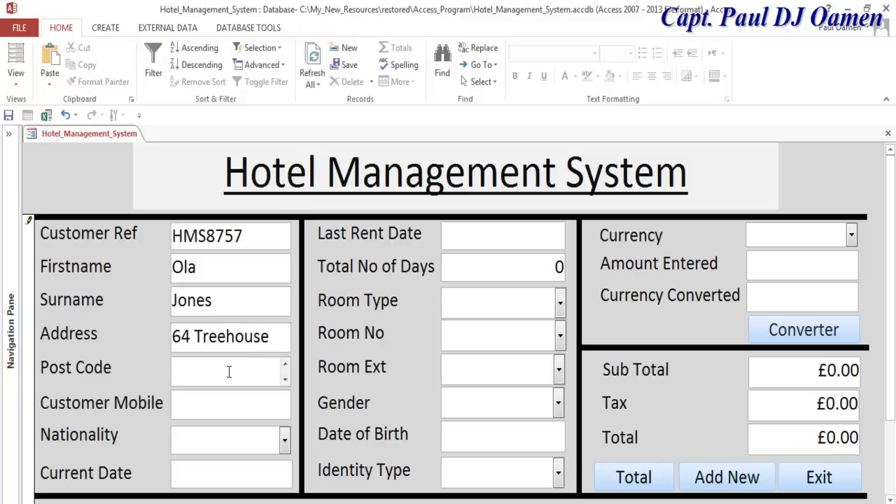
pyautogui.write('MM54')
pyautogui.click(208, 403)
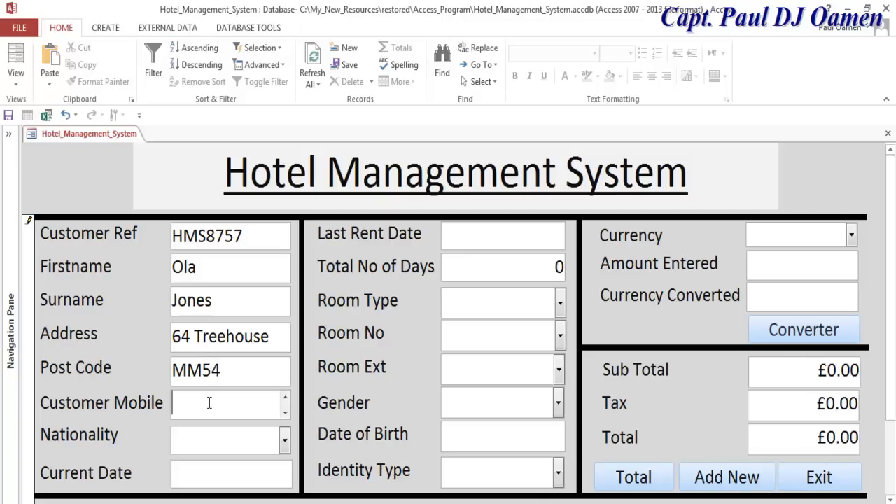
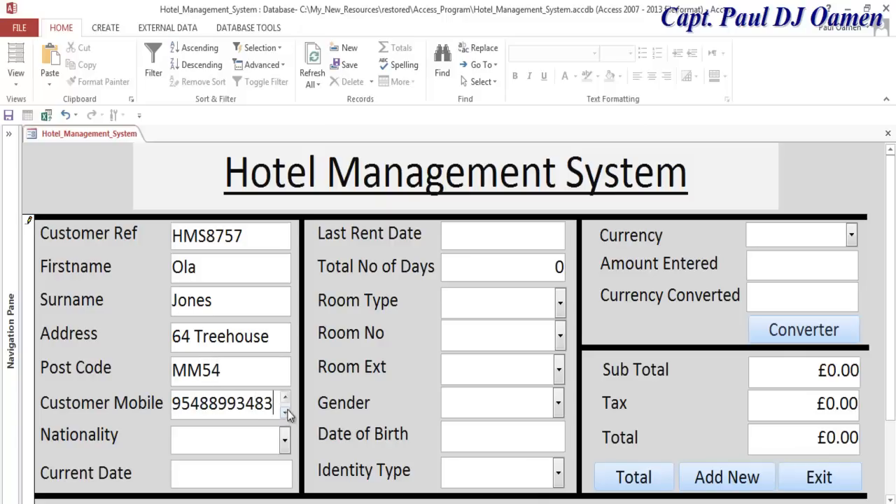
# - Set nationality to Kenya, current date 12/03/2018 and last rent date 31/03/2018
pyautogui.click(285, 442)
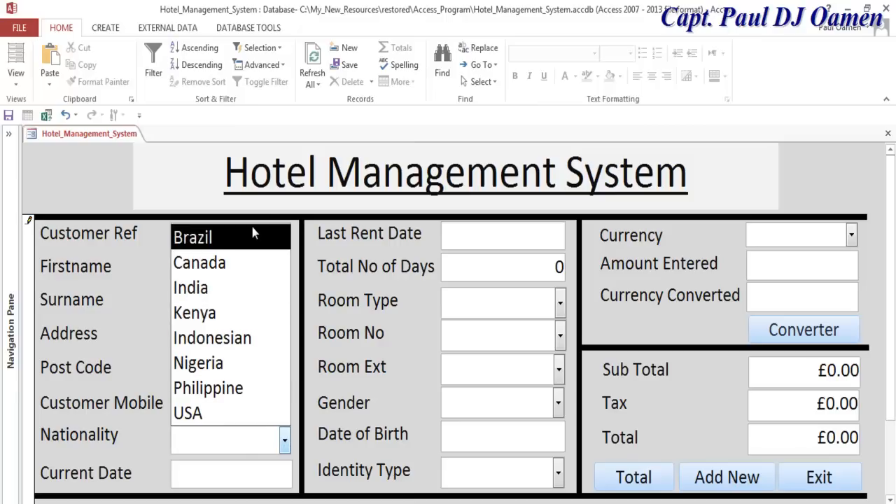
pyautogui.click(249, 313)
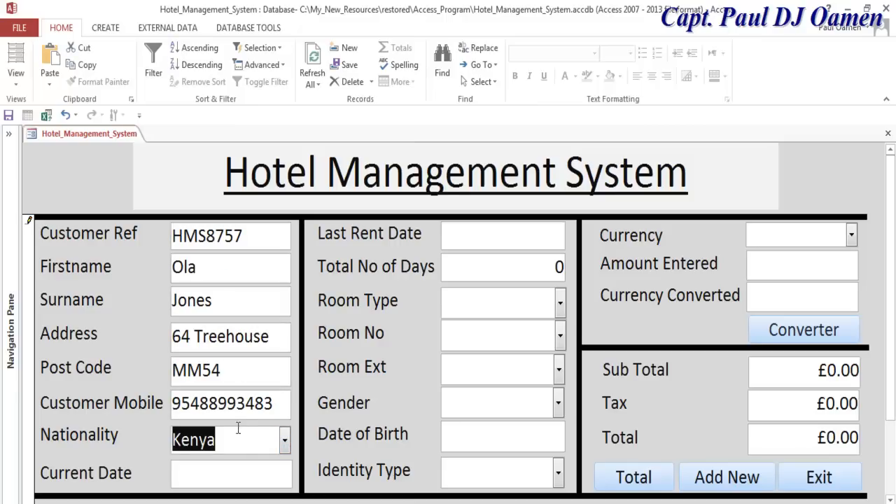
pyautogui.click(224, 472)
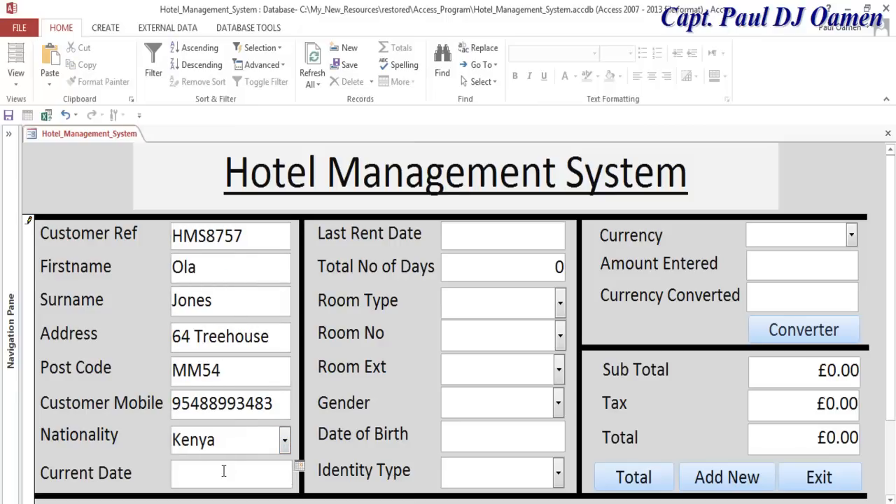
pyautogui.click(299, 467)
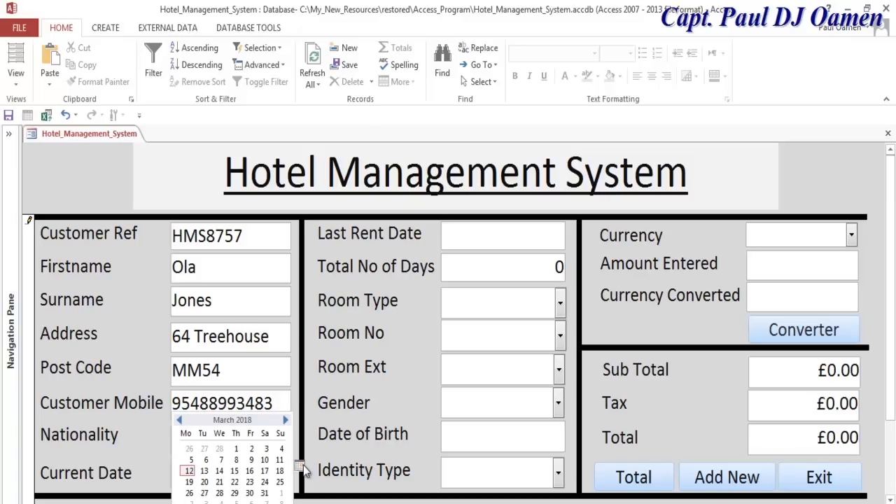
pyautogui.click(189, 471)
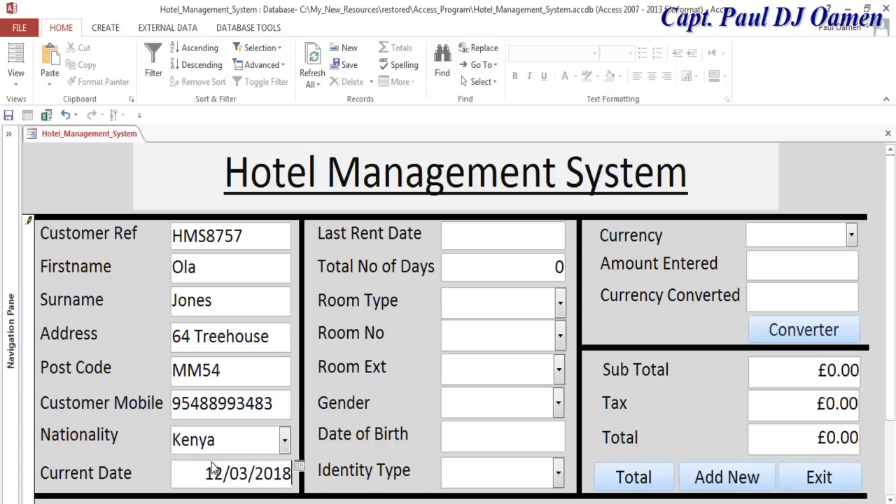
pyautogui.click(523, 228)
pyautogui.click(572, 229)
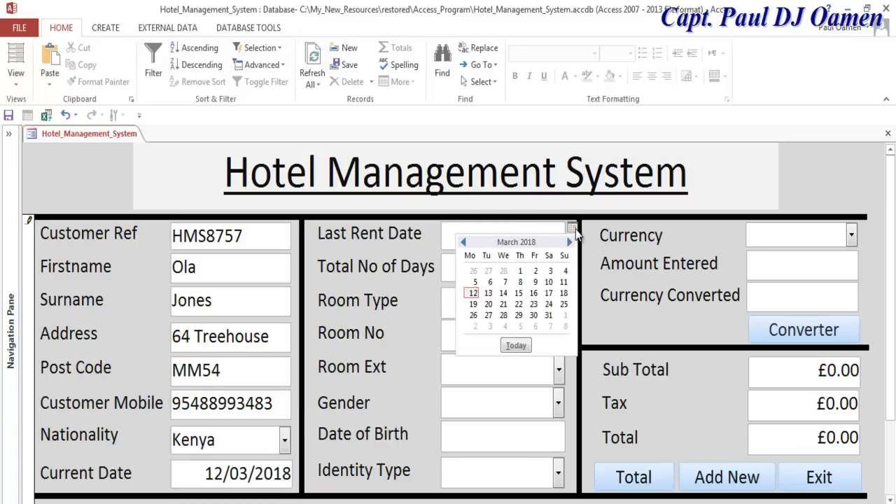
pyautogui.click(550, 316)
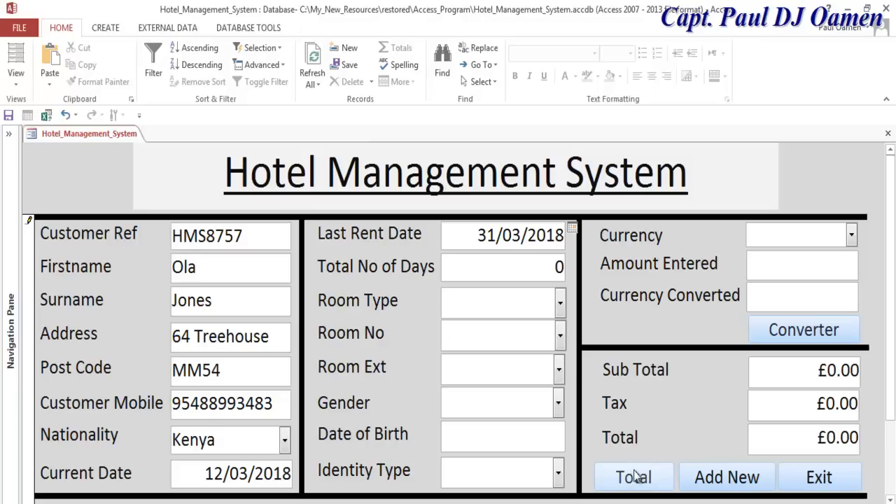
# - Choose a Family room, room number 500, extension 5001
pyautogui.click(561, 309)
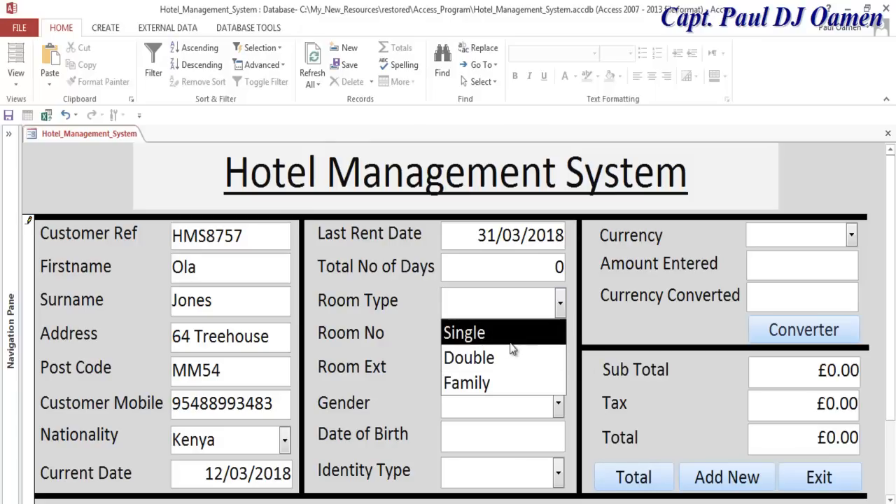
pyautogui.click(516, 384)
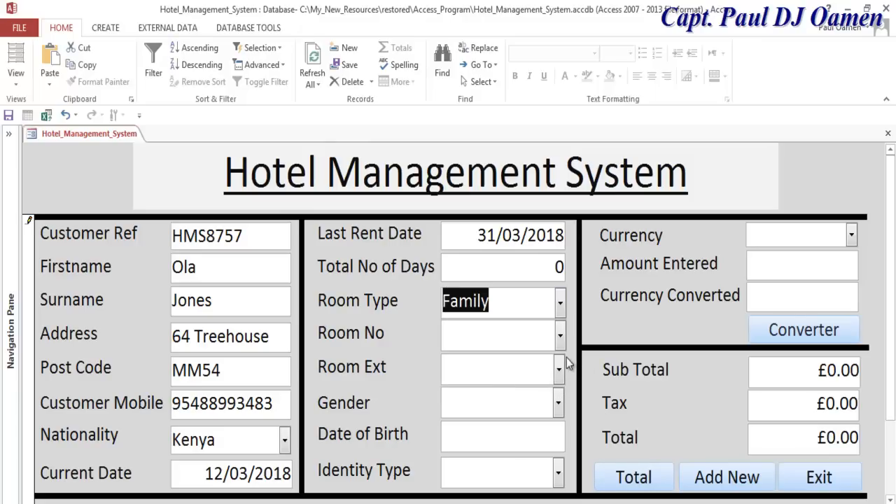
pyautogui.click(560, 336)
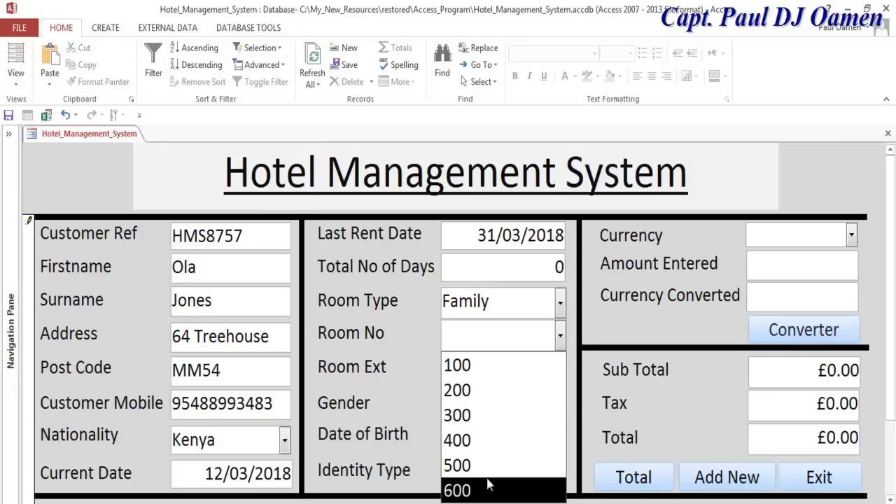
pyautogui.click(483, 466)
pyautogui.click(560, 373)
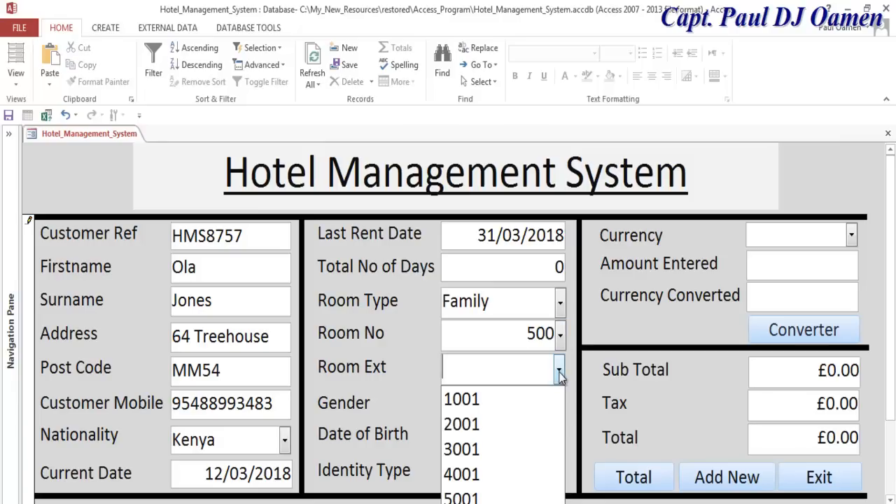
pyautogui.click(490, 497)
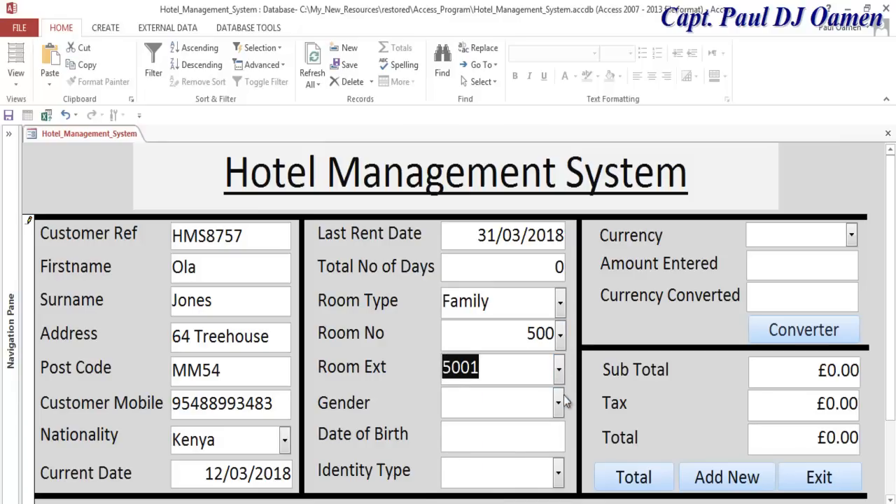
pyautogui.click(559, 402)
pyautogui.click(490, 458)
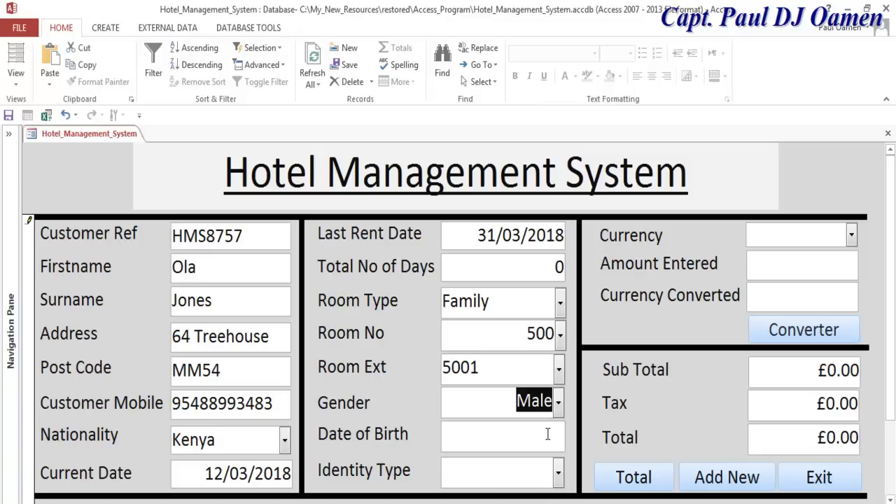
pyautogui.click(543, 434)
pyautogui.write('15/10')
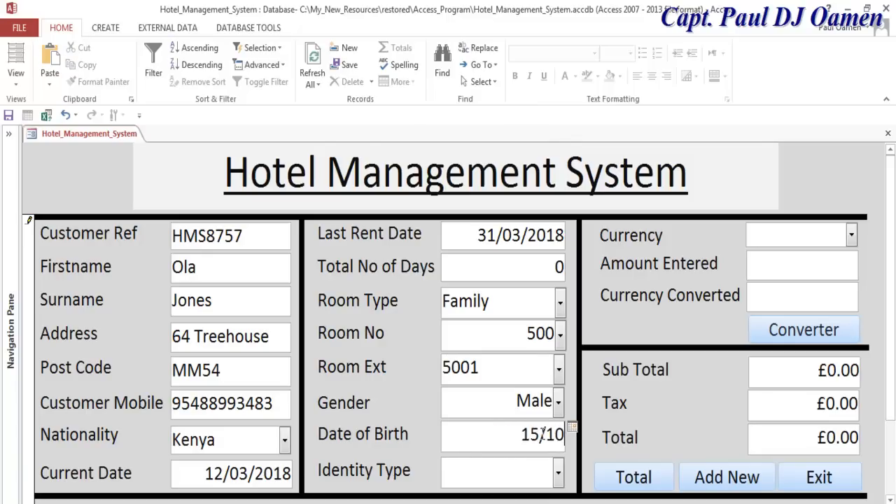
pyautogui.write('/19')
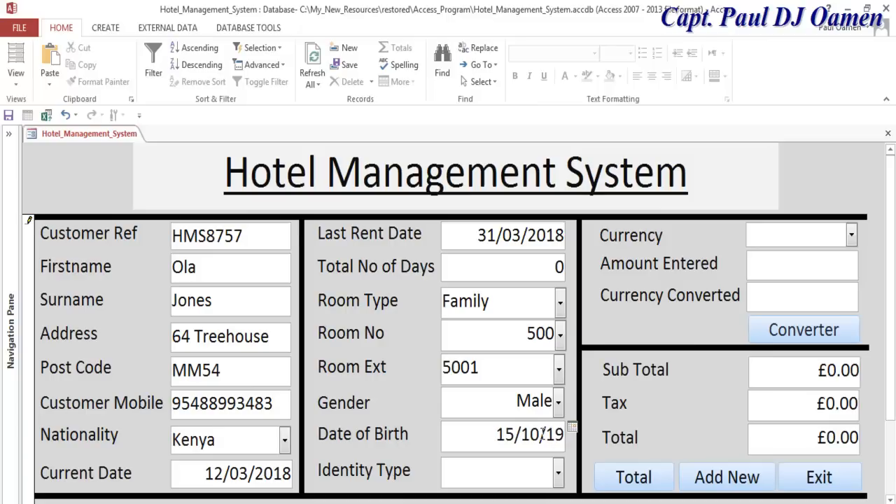
pyautogui.write('5')
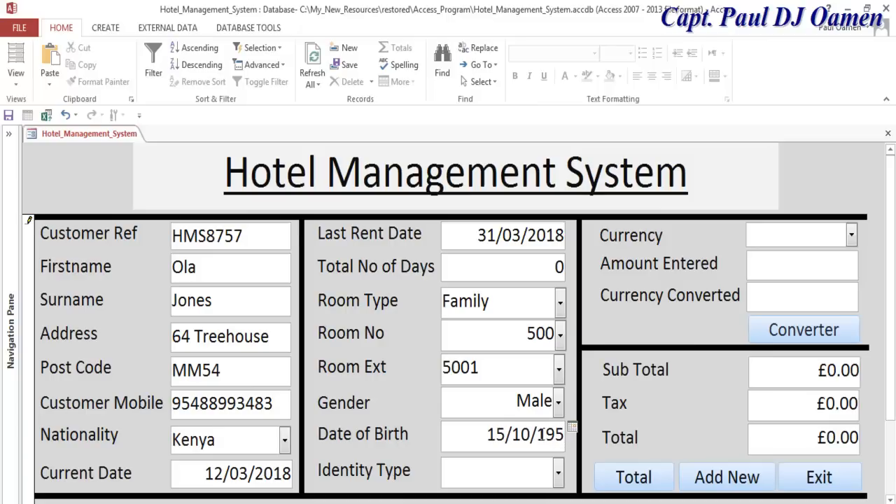
pyautogui.write('7')
pyautogui.click(558, 473)
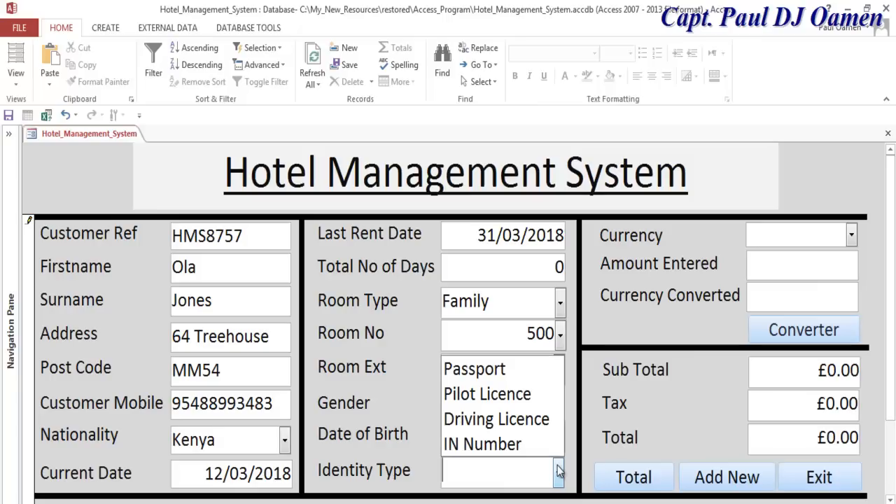
pyautogui.click(531, 395)
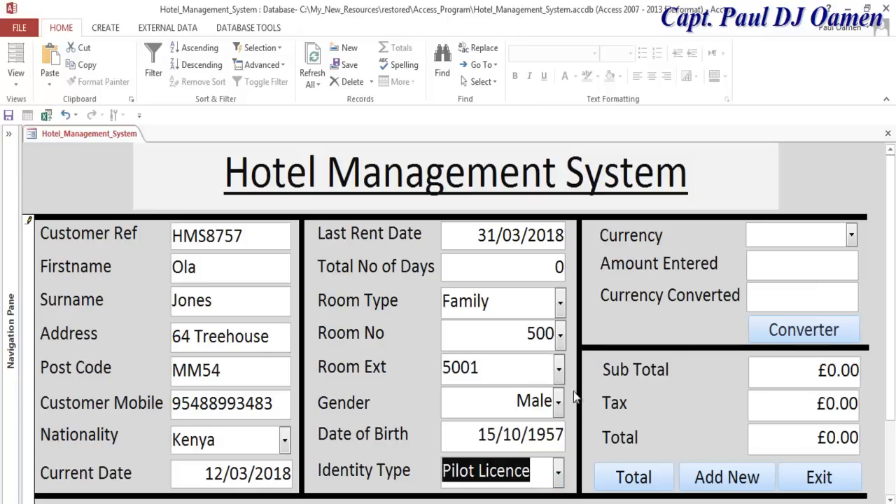
# - Convert 3563 into Kenyan currency (Ks469745.92) and calculate the booking totals
pyautogui.click(852, 236)
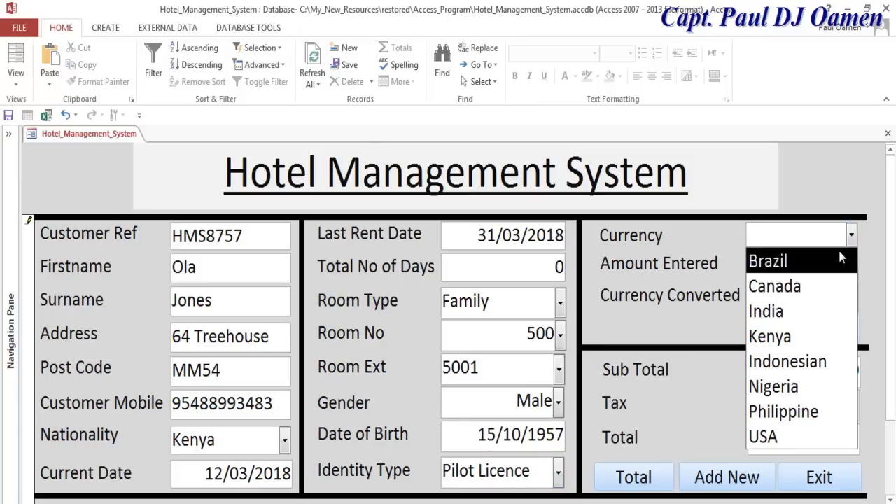
pyautogui.click(785, 336)
pyautogui.click(795, 257)
pyautogui.write('356')
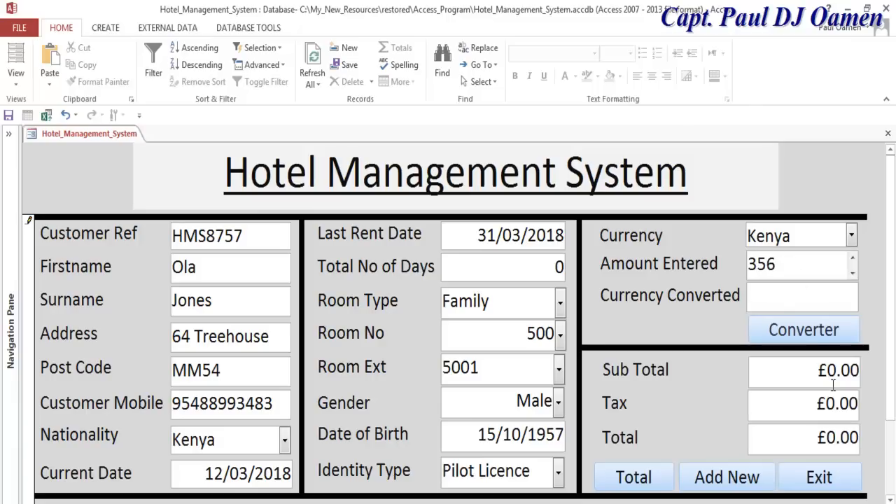
pyautogui.write('3')
pyautogui.click(822, 329)
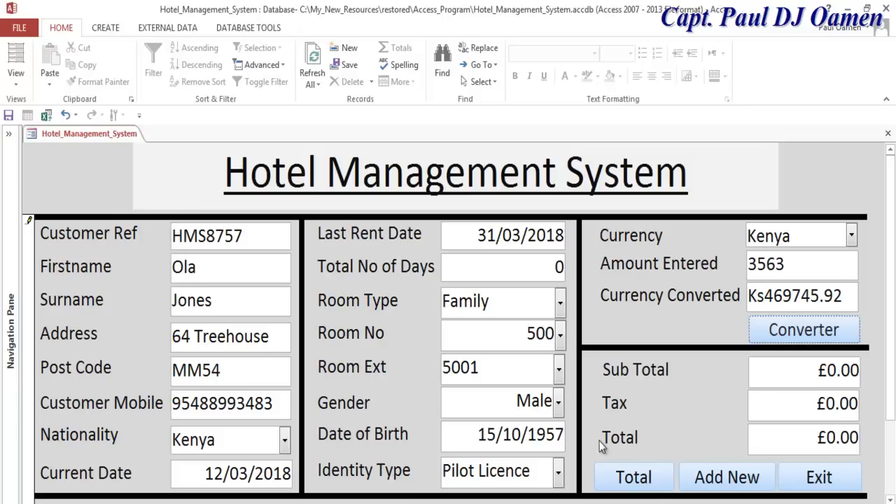
pyautogui.click(650, 477)
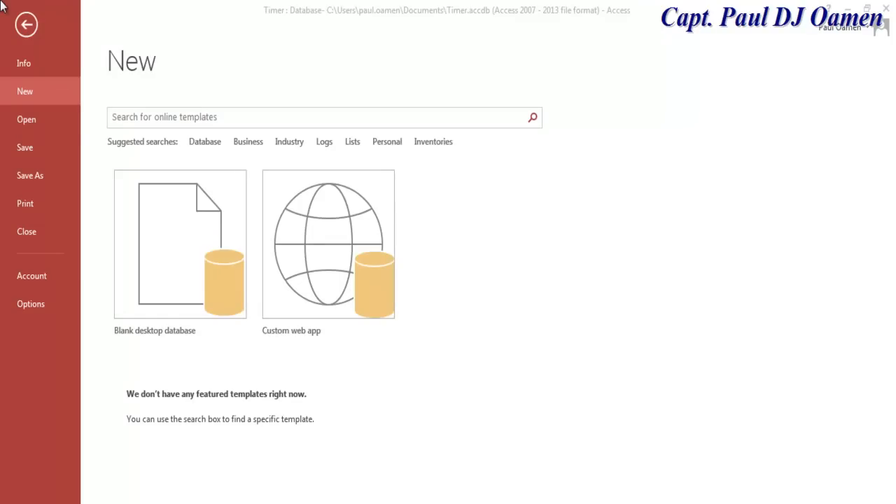
# - Create blank desktop database Hotel_Management_System in C:\My_New_Resources\Access_Tutorial
pyautogui.click(186, 245)
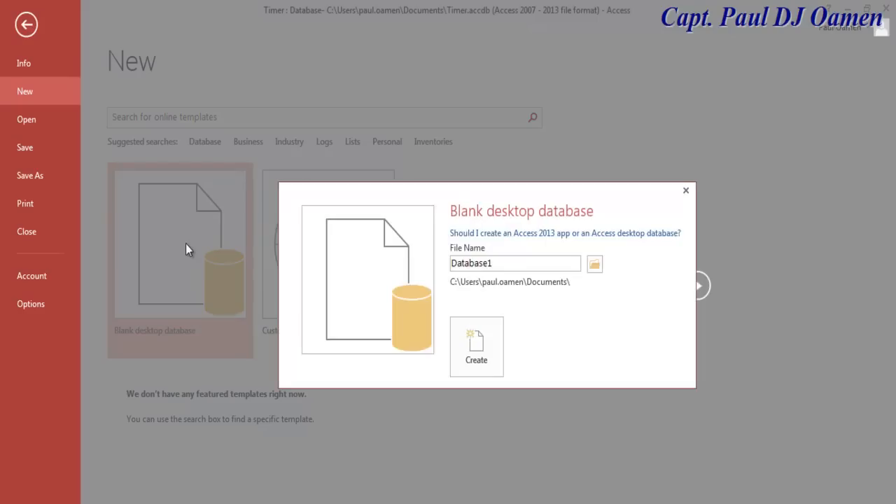
pyautogui.click(523, 258)
pyautogui.moveTo(443, 256); pyautogui.dragTo(514, 262)
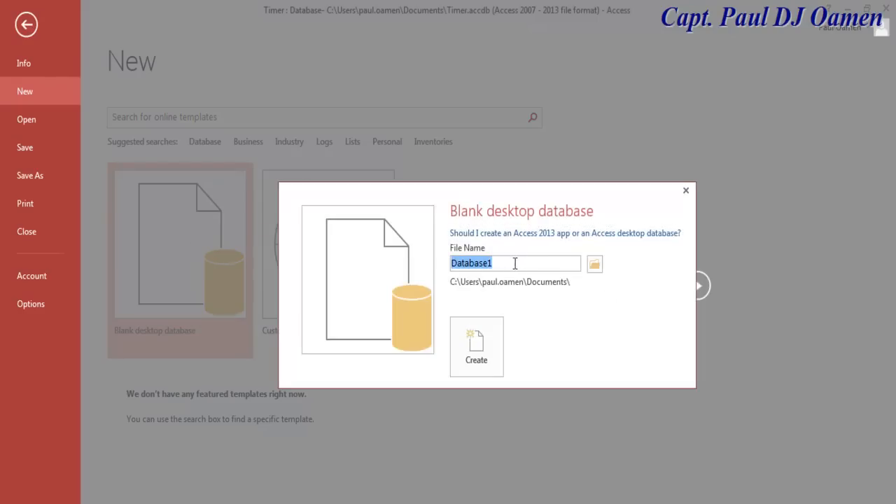
pyautogui.write('Hotel_Management_System')
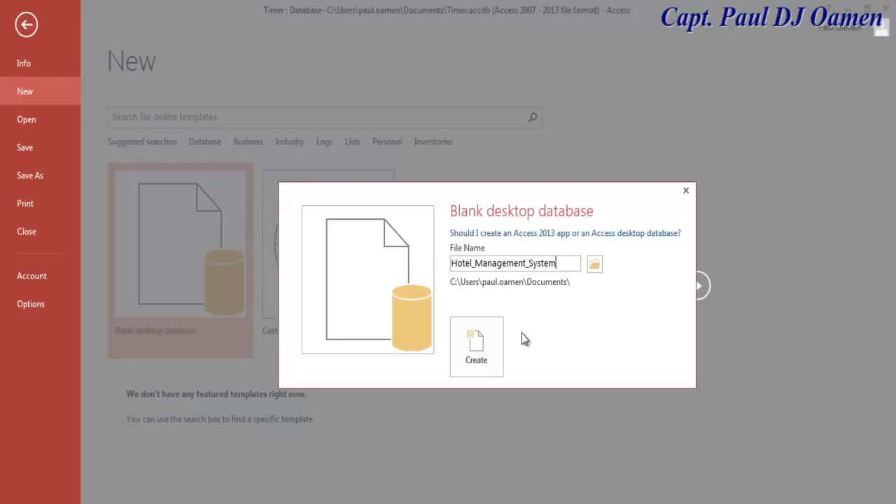
pyautogui.click(596, 266)
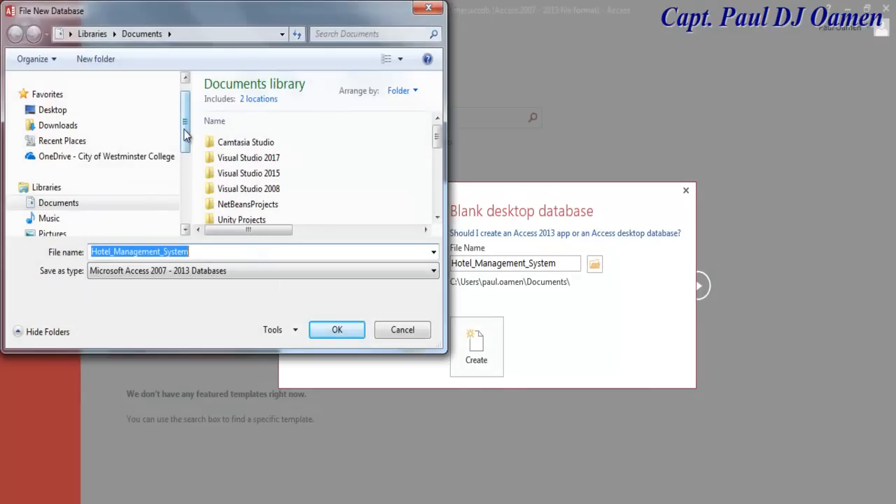
pyautogui.moveTo(186, 133); pyautogui.dragTo(170, 231)
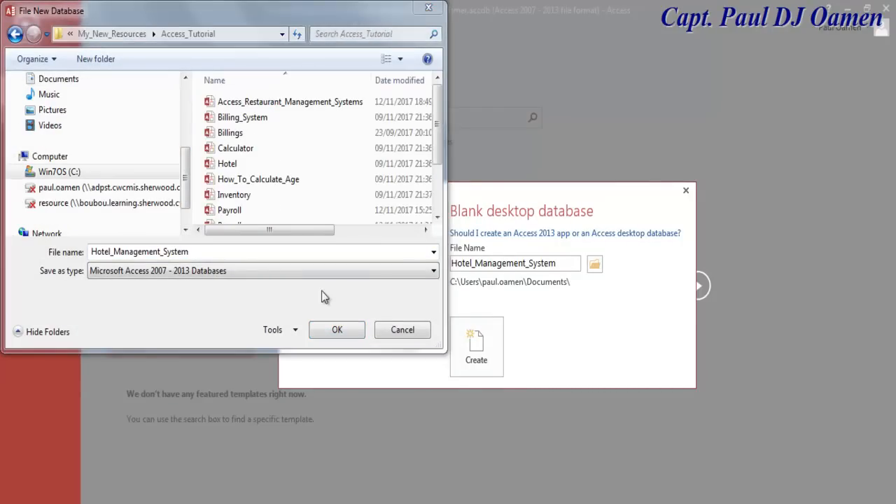
pyautogui.click(338, 330)
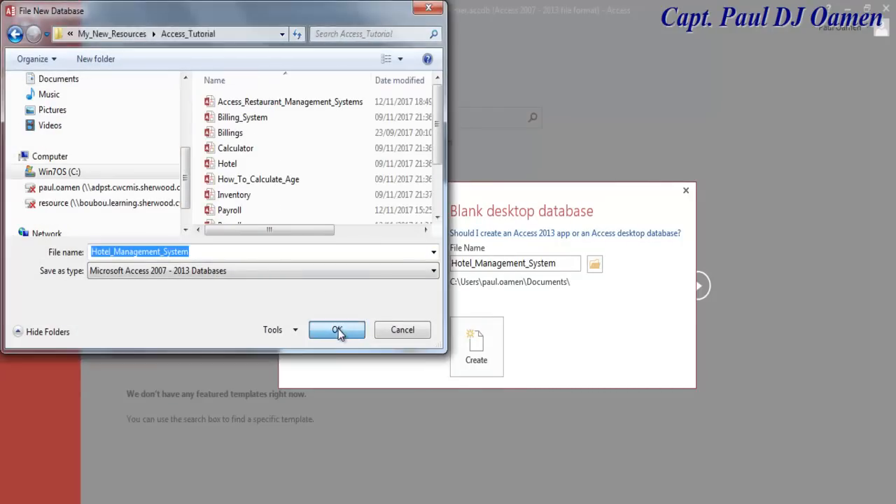
pyautogui.click(477, 359)
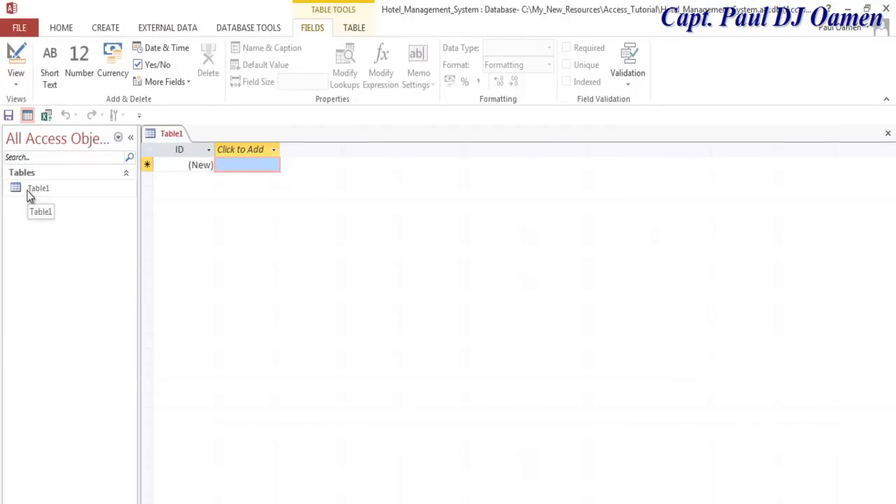
# - Switch Table1 to Design View and save it as Hotel_Management_System
pyautogui.click(17, 78)
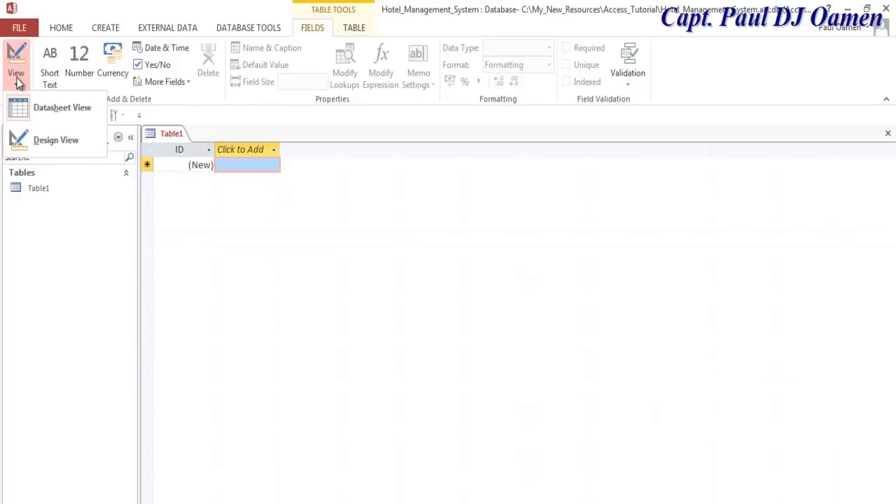
pyautogui.click(55, 146)
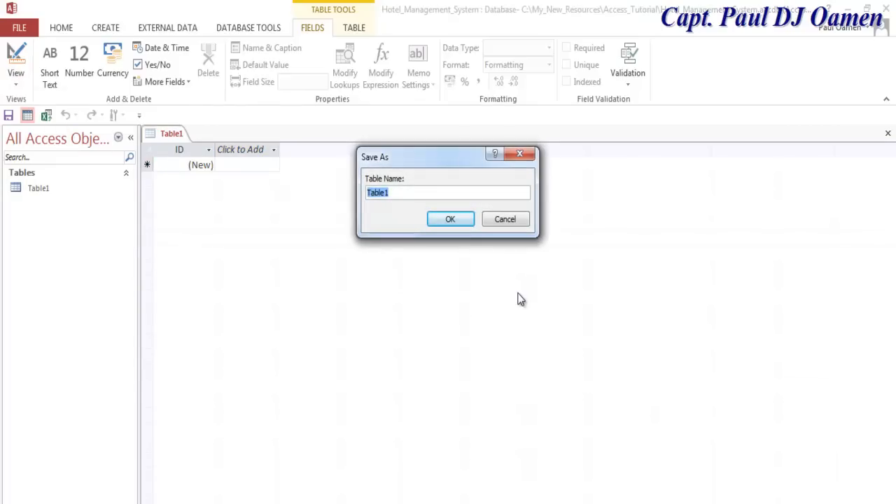
pyautogui.write('Hotel_Management_System')
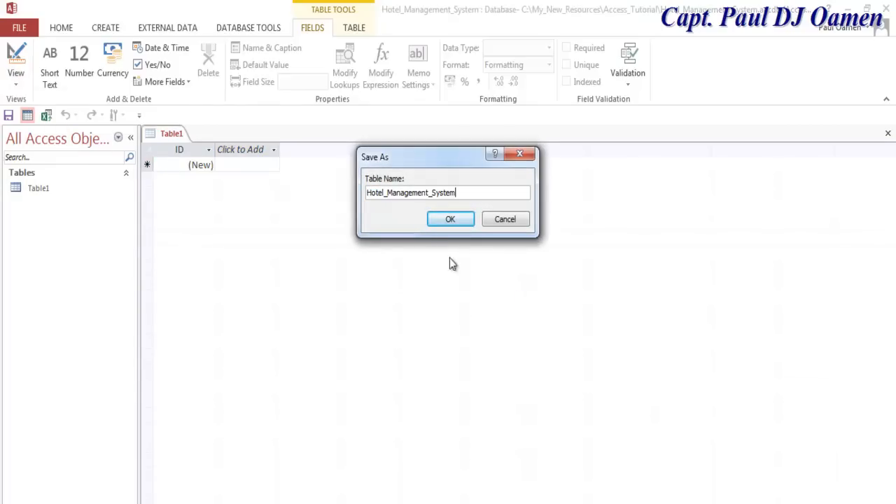
pyautogui.click(452, 221)
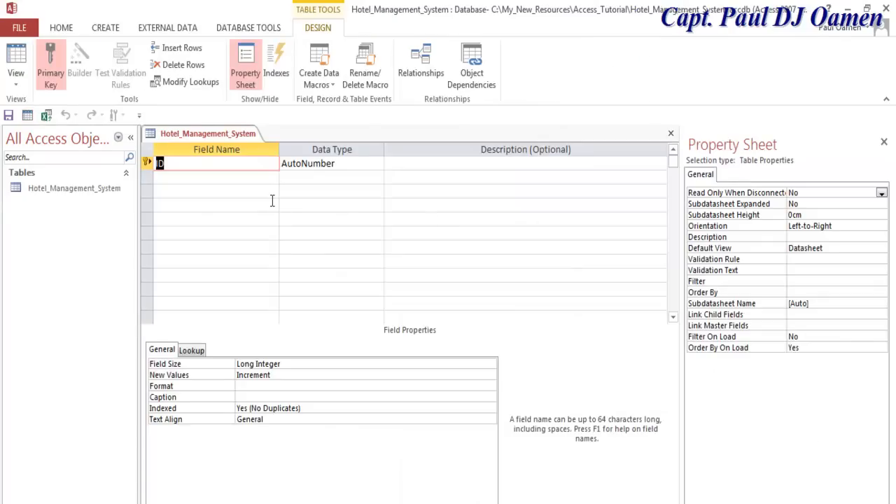
# - Add Short Text field Customer Ref, then fields Firstname, Surname, Address and Post Code
pyautogui.write('Cus')
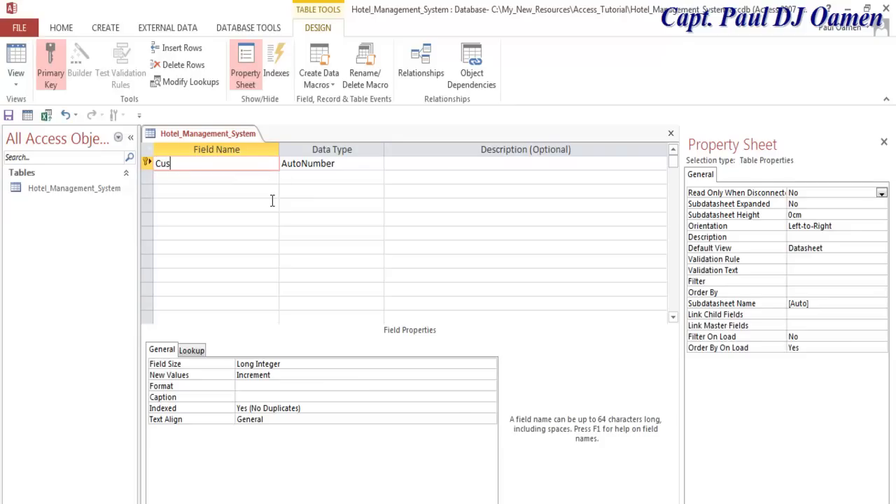
pyautogui.write('tomer Ref')
pyautogui.click(360, 165)
pyautogui.click(378, 164)
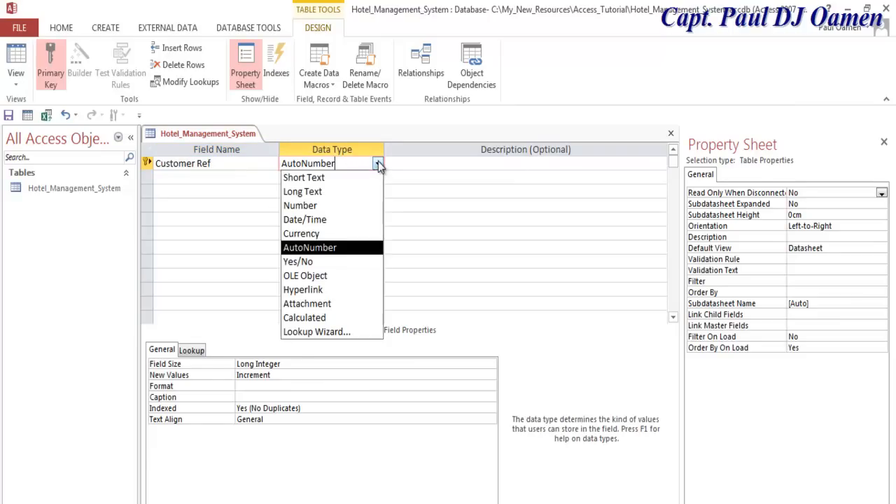
pyautogui.click(309, 176)
pyautogui.click(219, 177)
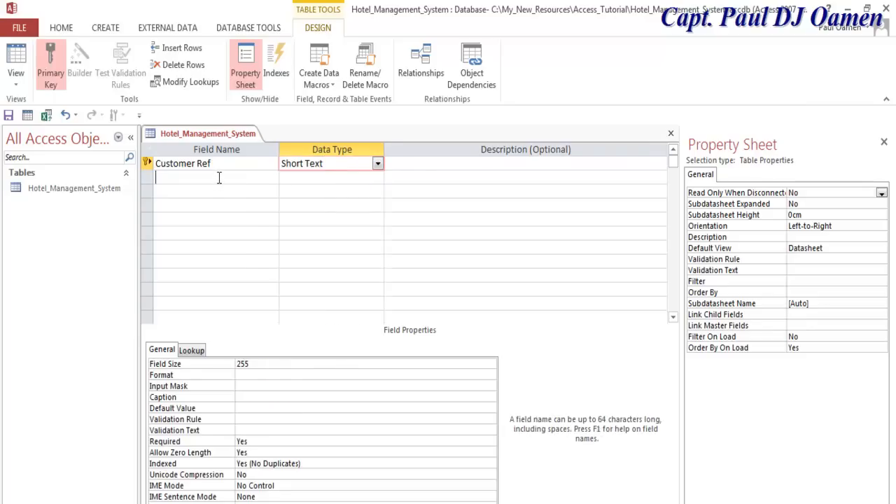
pyautogui.write('Firstname')
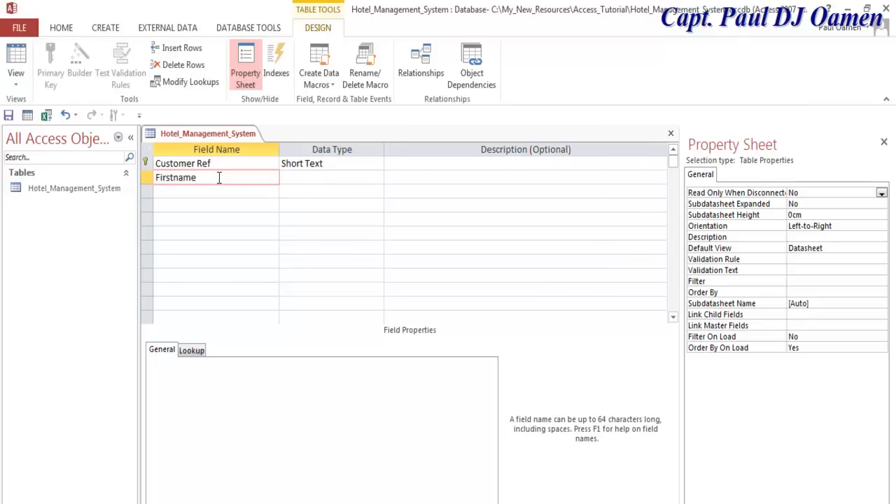
pyautogui.click(217, 191)
pyautogui.write('Surname')
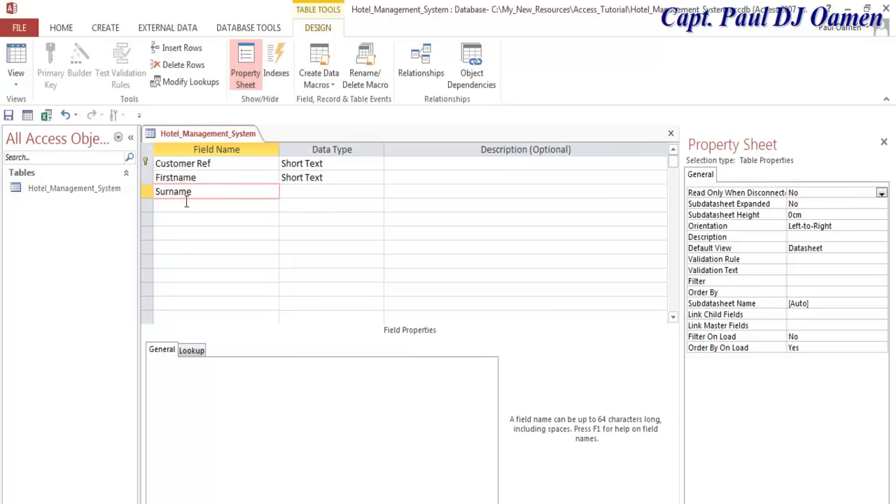
pyautogui.click(187, 207)
pyautogui.write('Address')
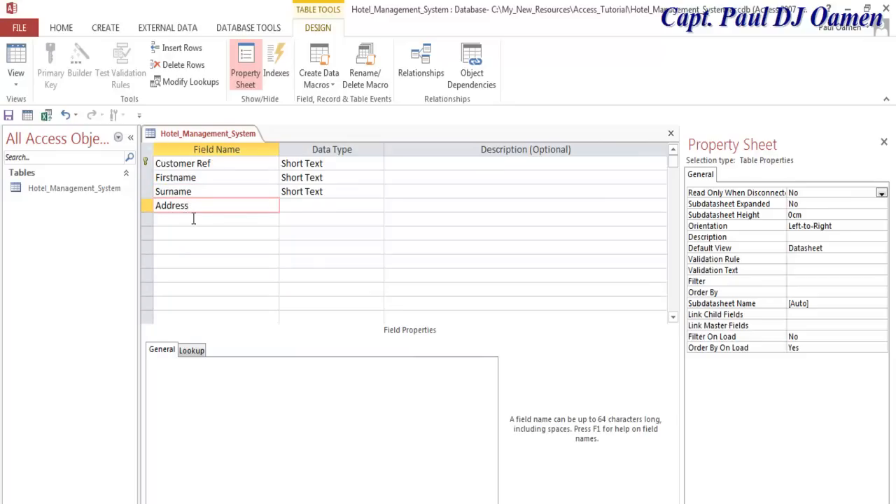
pyautogui.click(199, 220)
pyautogui.write('Post Code')
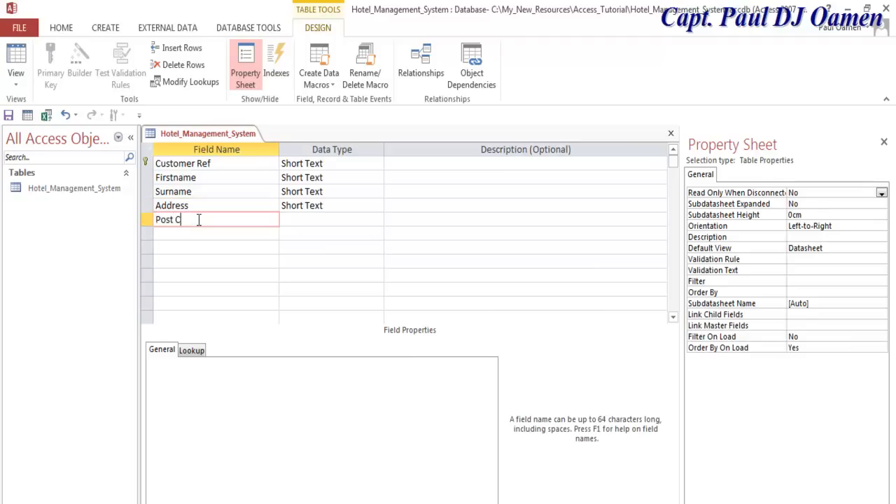
pyautogui.click(182, 233)
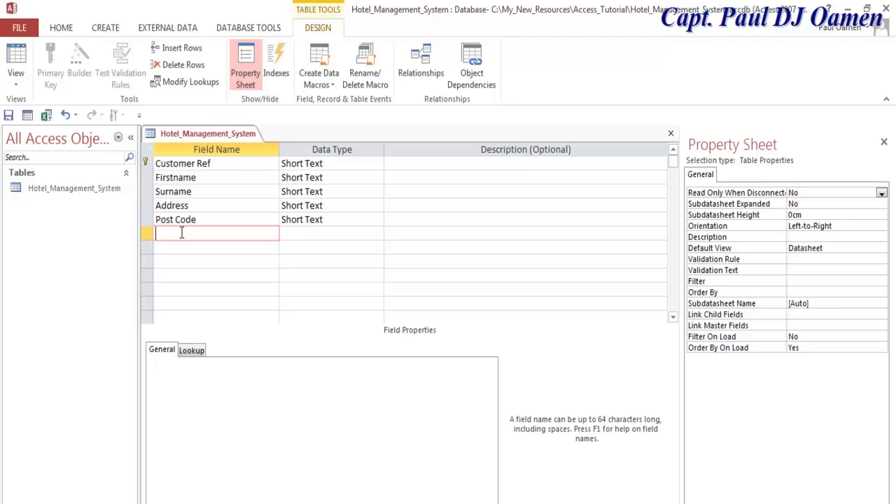
# - Add fields Customer Mobile, Nationality, Room Type, Room No and Room Ext. No
pyautogui.write('Customer')
pyautogui.write('Mobile')
pyautogui.click(222, 248)
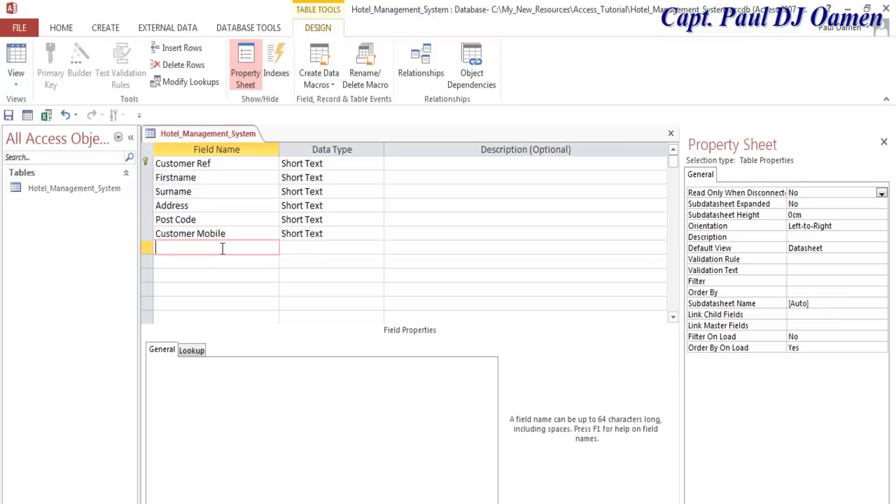
pyautogui.write('Nationality')
pyautogui.click(228, 261)
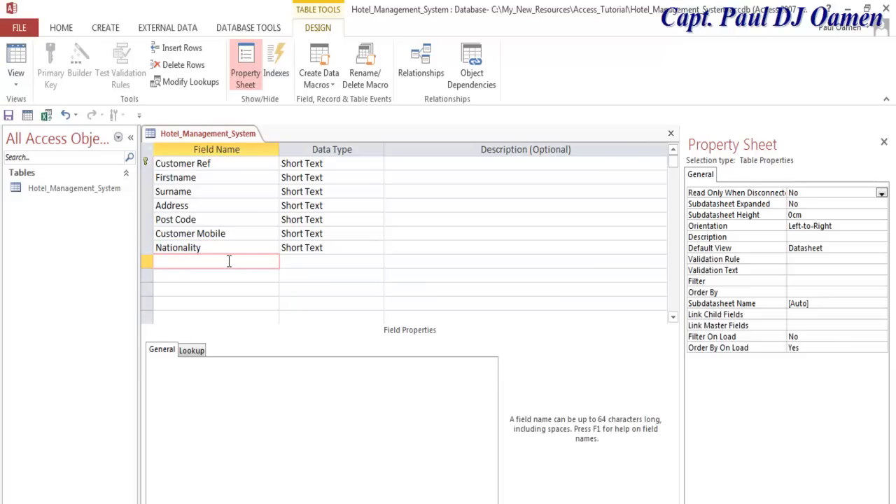
pyautogui.write('Room Type')
pyautogui.click(209, 274)
pyautogui.write('Roo')
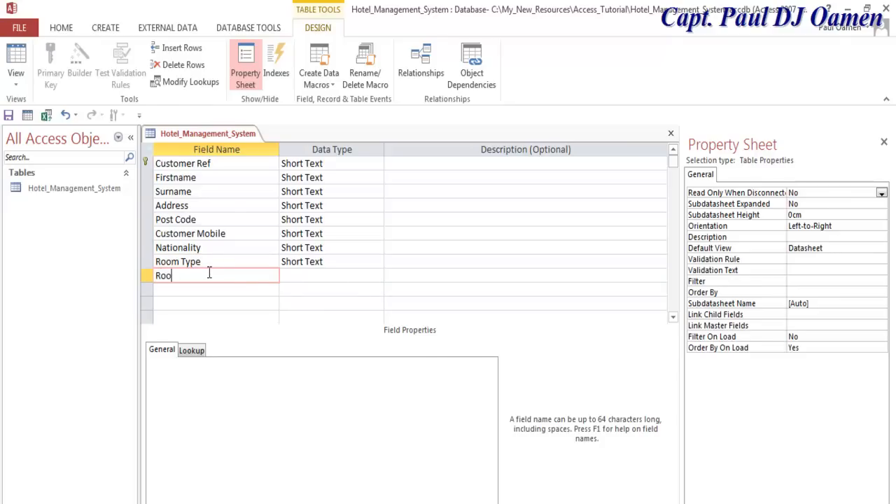
pyautogui.write('m No')
pyautogui.click(205, 288)
pyautogui.write('Ro')
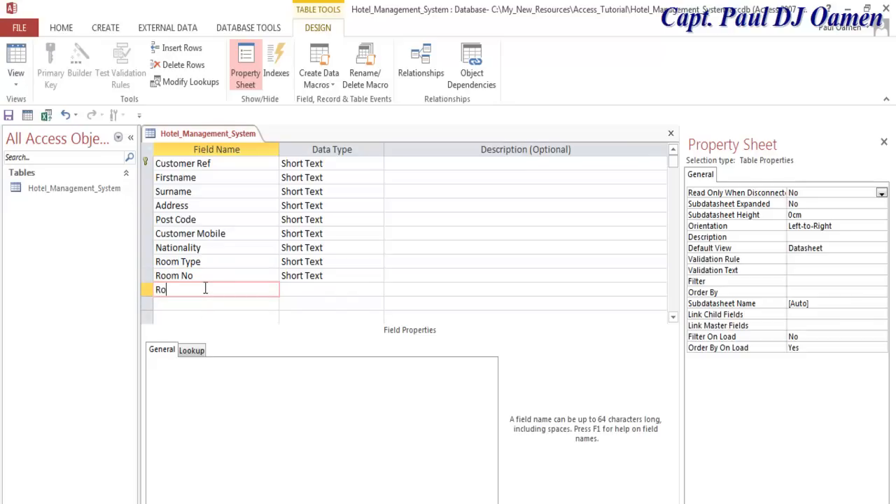
pyautogui.write('om Ext. No')
pyautogui.click(672, 318)
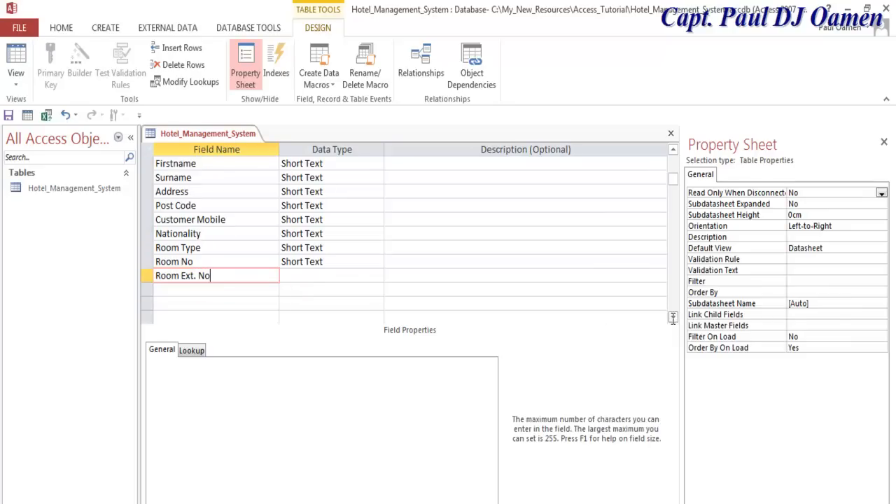
# - Fix the invalid field name by removing the period, making it Room Ext No
pyautogui.click(185, 293)
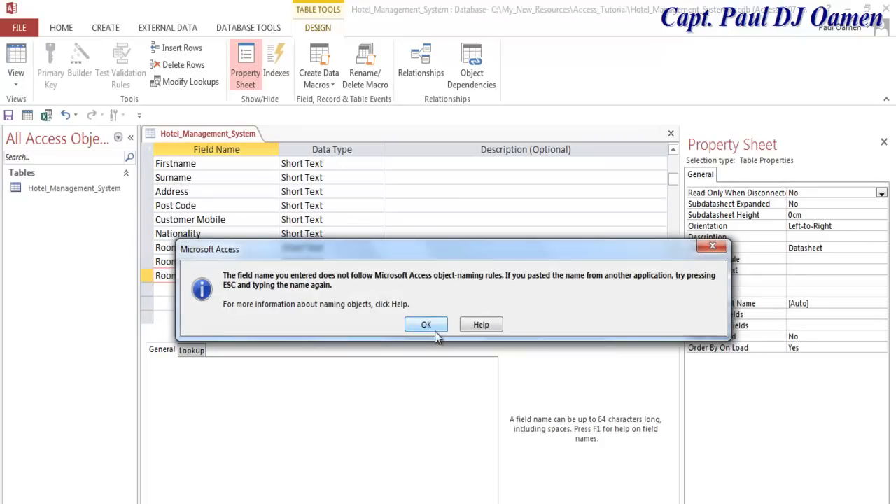
pyautogui.click(425, 326)
pyautogui.click(197, 277)
pyautogui.press('BackSpace')
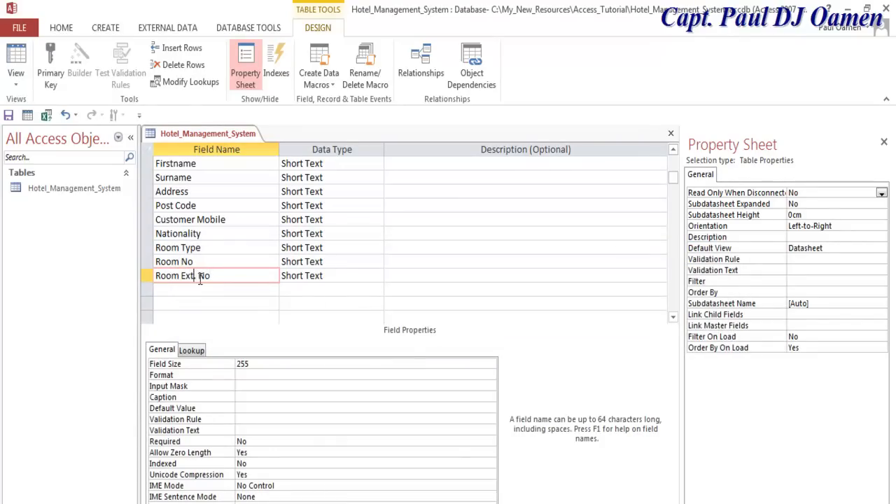
pyautogui.press('BackSpace')
# - Add fields Current Date, Last Rent Date, Total No of Days and Gender
pyautogui.click(201, 288)
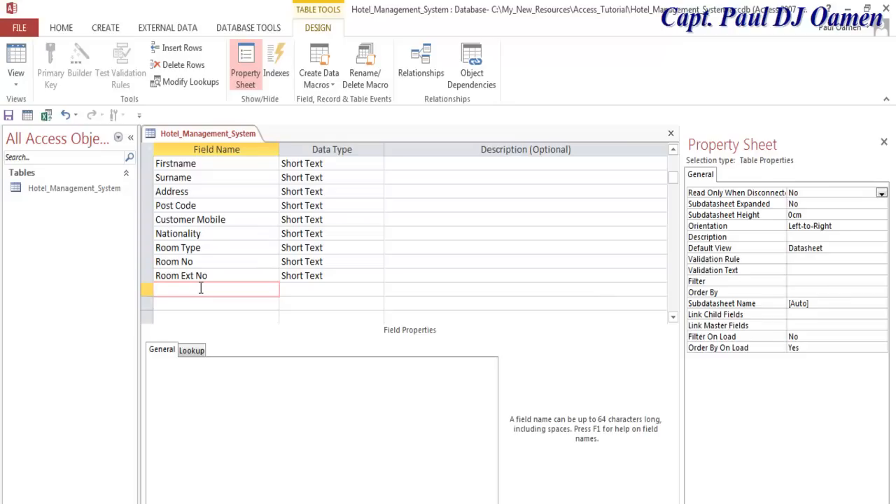
pyautogui.write('Current Date')
pyautogui.click(200, 302)
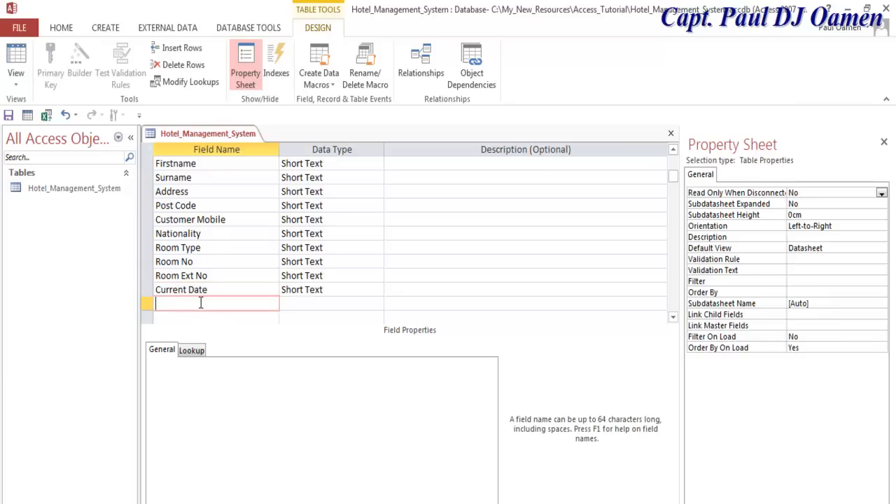
pyautogui.write('Last Rent Date')
pyautogui.click(675, 320)
pyautogui.click(675, 319)
pyautogui.click(676, 319)
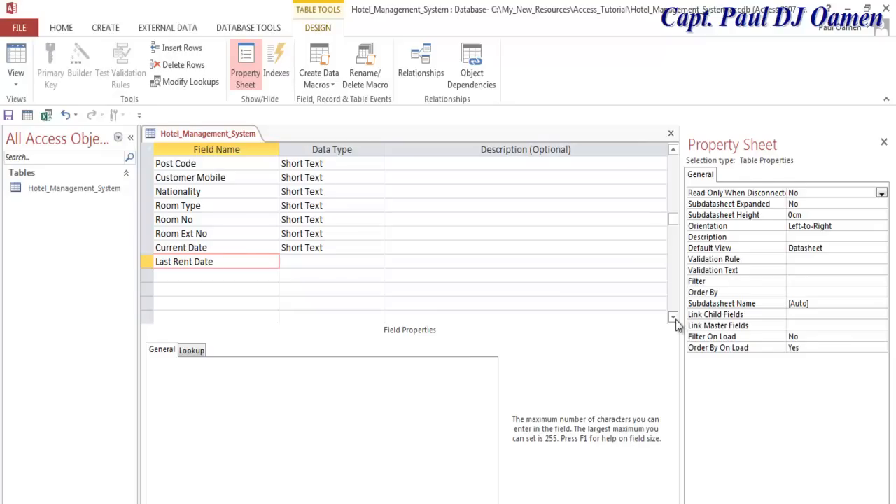
pyautogui.click(676, 319)
pyautogui.click(245, 262)
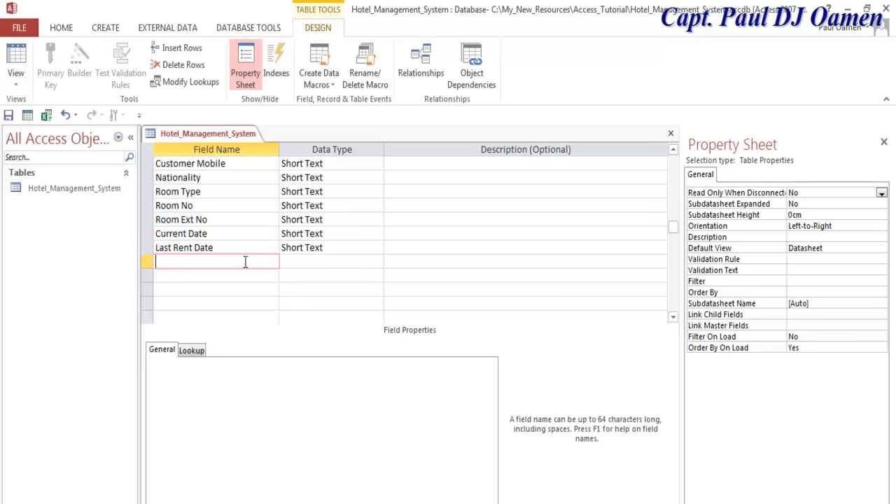
pyautogui.write('Total No of Days')
pyautogui.click(200, 274)
pyautogui.write('Gen')
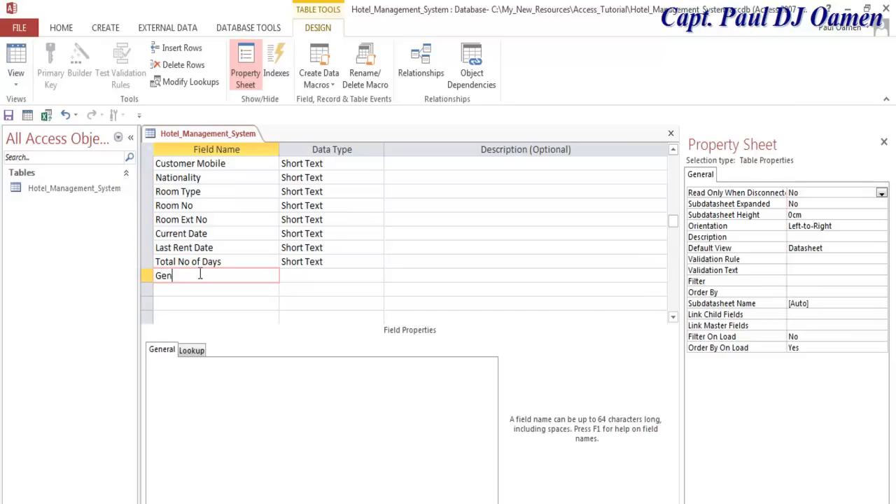
pyautogui.write('der')
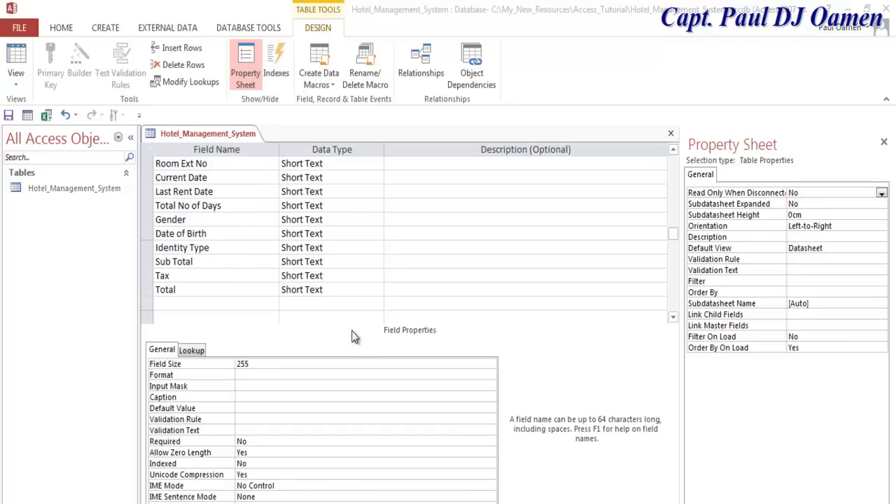
# - Set the Total, Tax and Sub Total fields to the Currency data type
pyautogui.click(360, 289)
pyautogui.click(378, 289)
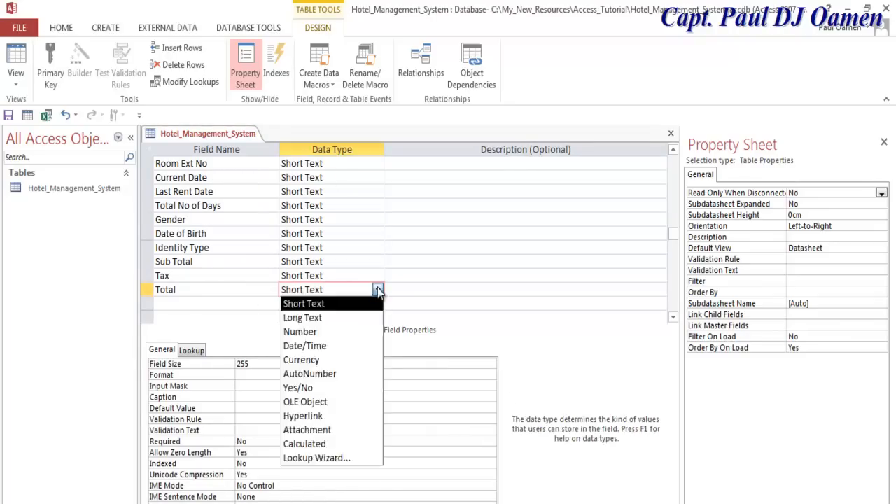
pyautogui.click(327, 361)
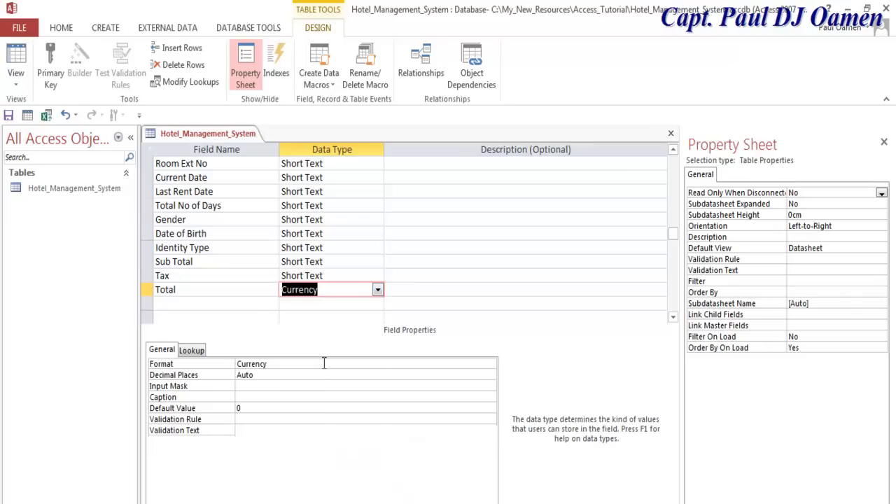
pyautogui.click(372, 276)
pyautogui.click(378, 276)
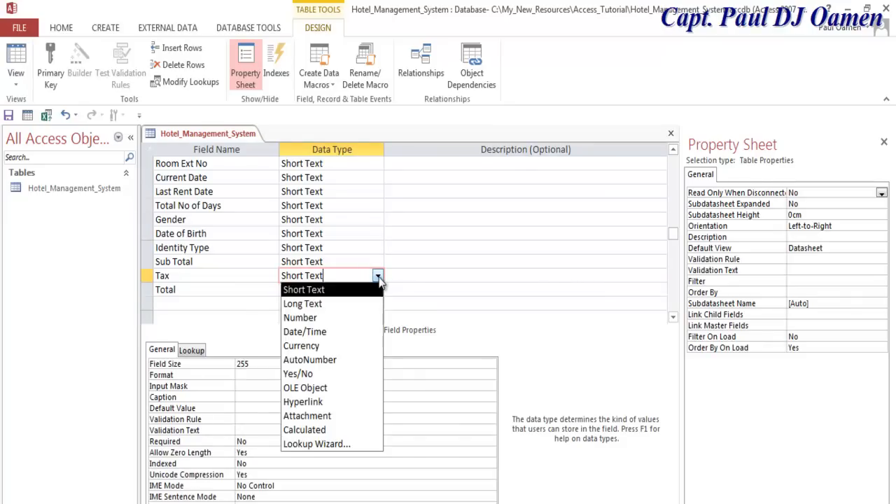
pyautogui.click(327, 346)
pyautogui.click(348, 261)
pyautogui.click(377, 262)
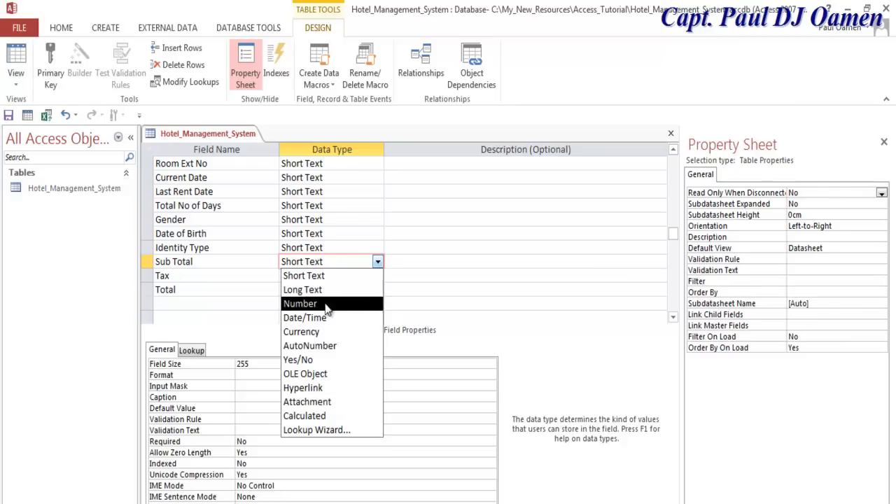
pyautogui.click(320, 336)
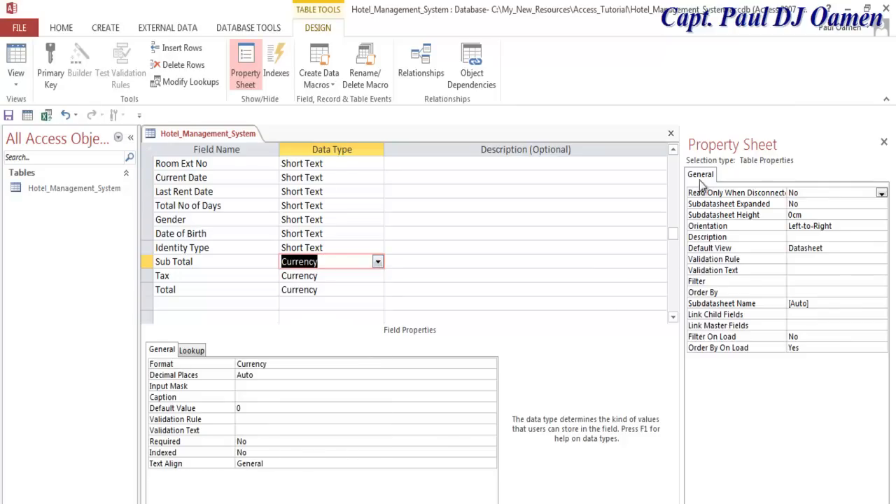
pyautogui.click(672, 153)
pyautogui.click(672, 152)
pyautogui.click(673, 152)
pyautogui.click(672, 153)
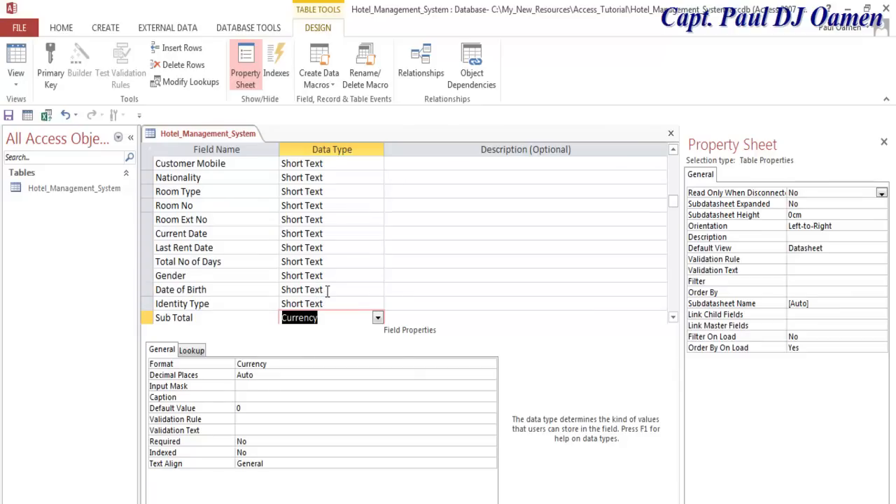
# - Make Date of Birth a Date/Time field and Gender a Yes/No field
pyautogui.click(371, 289)
pyautogui.click(378, 289)
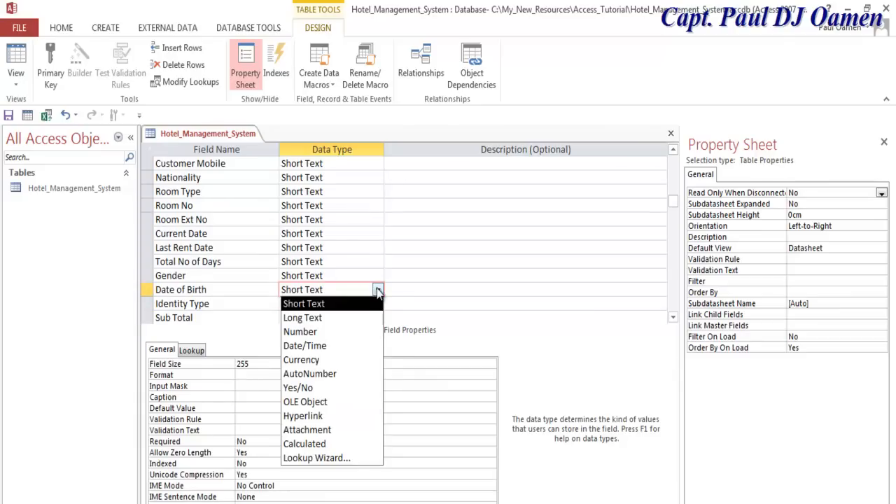
pyautogui.click(314, 346)
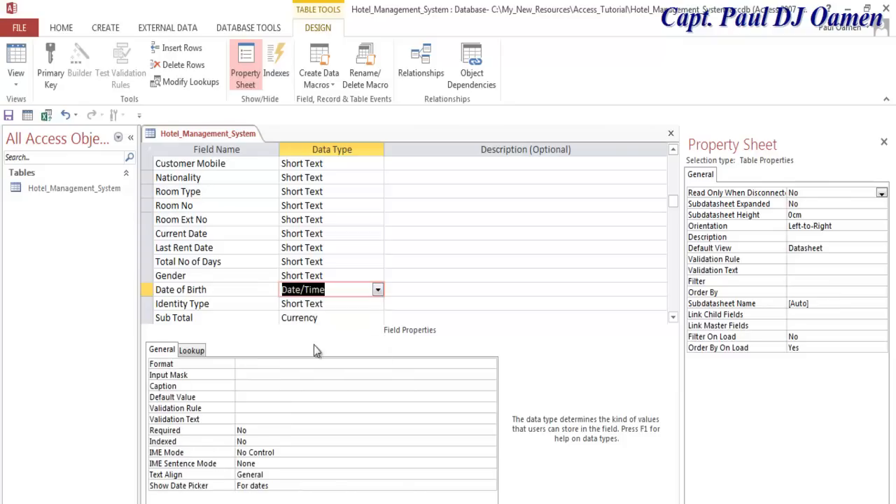
pyautogui.click(338, 274)
pyautogui.click(377, 276)
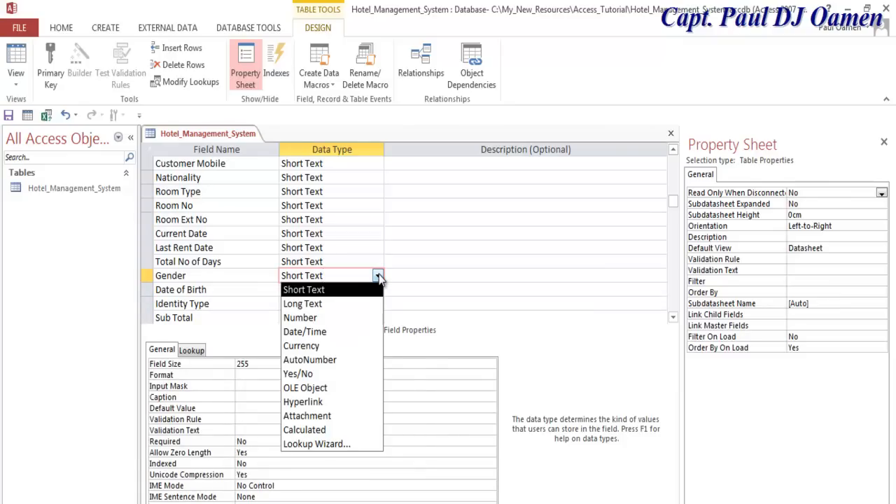
pyautogui.click(330, 374)
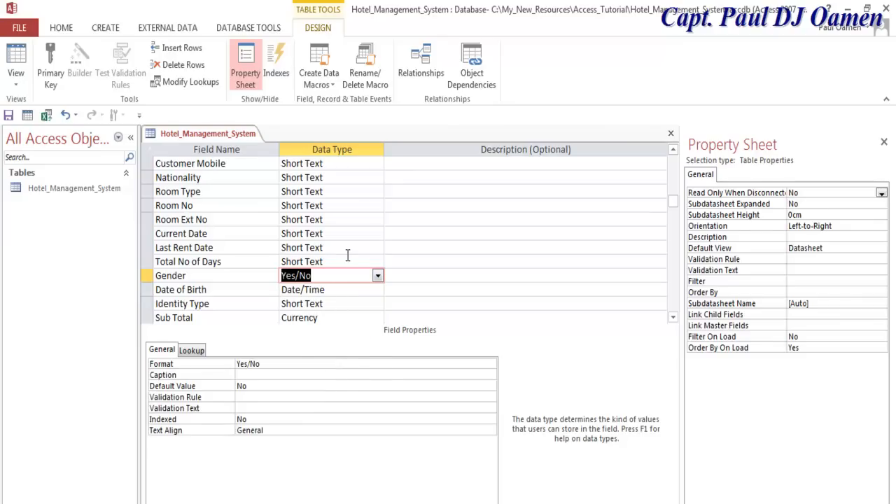
# - Change the Gender field's format from Yes/No to Female/Male
pyautogui.click(248, 365)
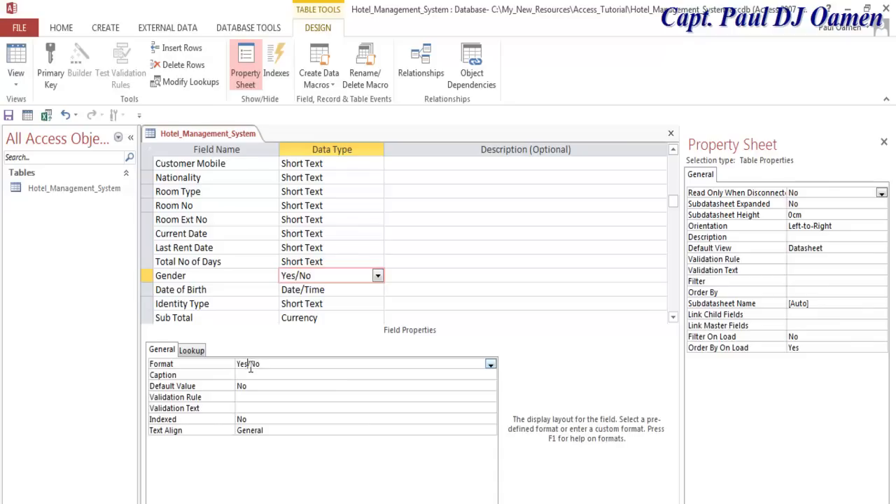
pyautogui.press('BackSpace')
pyautogui.press('BackSpace')
pyautogui.press('BackSpace')
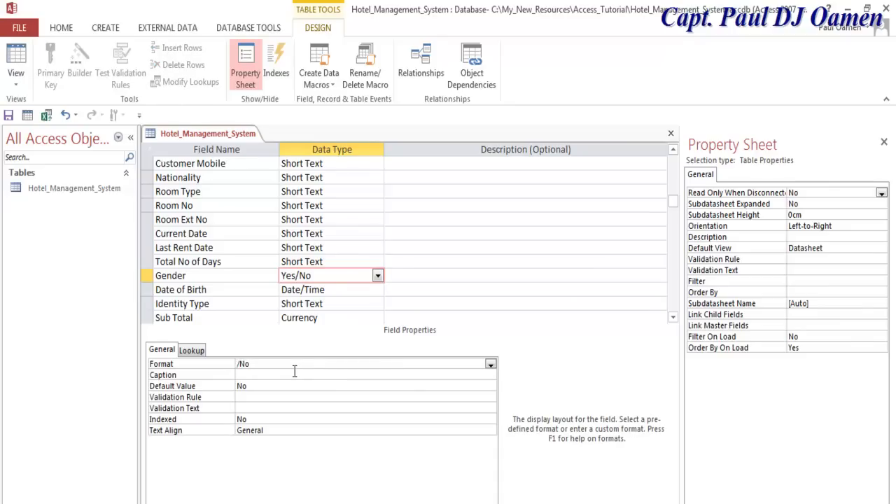
pyautogui.write('Female')
pyautogui.press('BackSpace')
pyautogui.press('BackSpace')
pyautogui.write('Male')
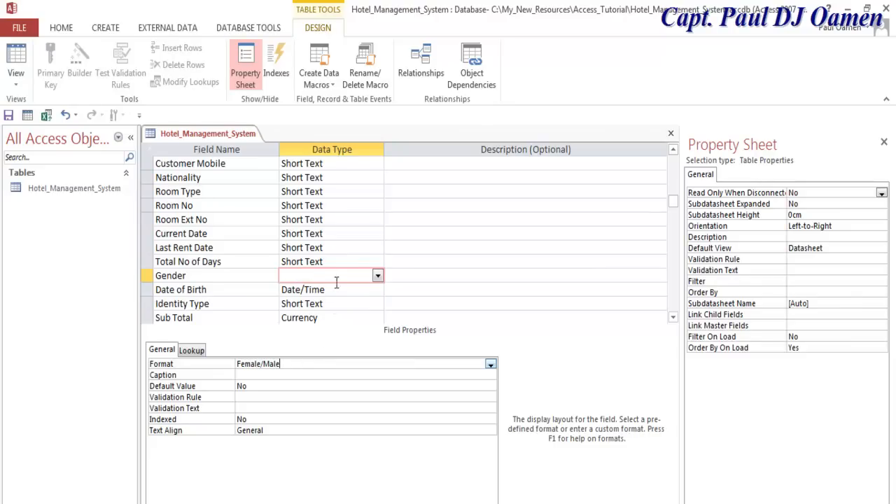
# - Make Total No of Days a Number field, and Last Rent Date and Current Date Date/Time
pyautogui.click(338, 262)
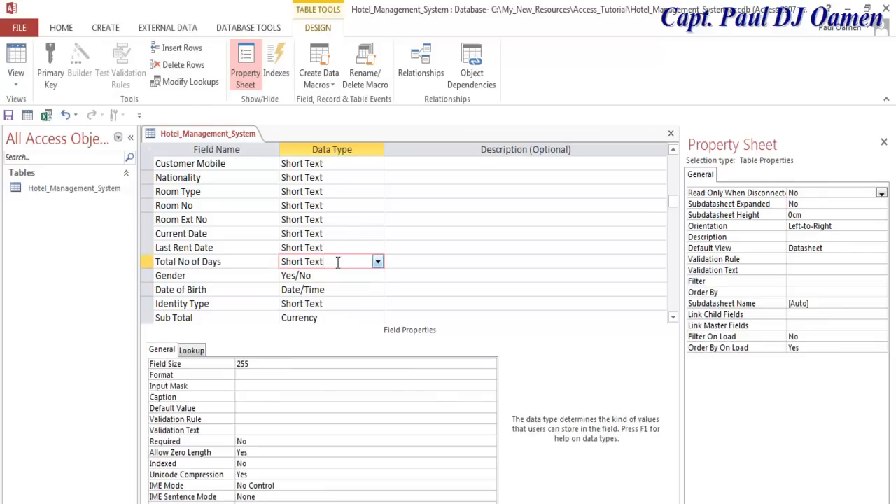
pyautogui.click(378, 262)
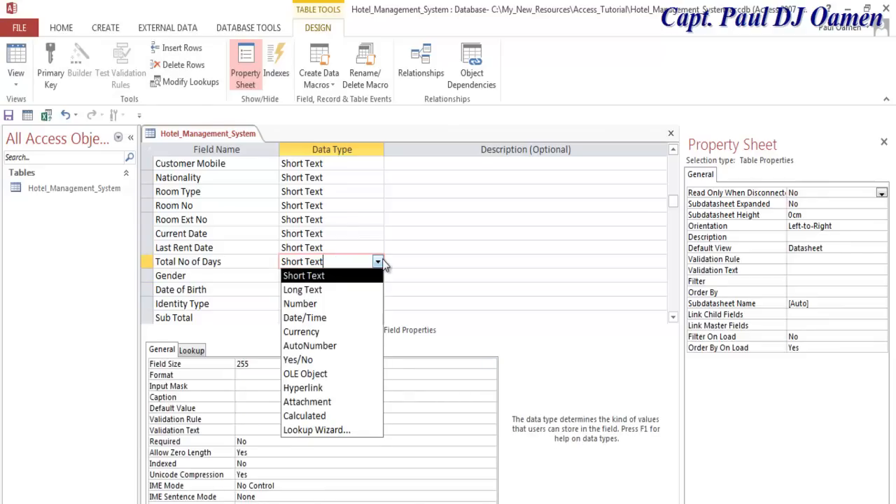
pyautogui.click(342, 305)
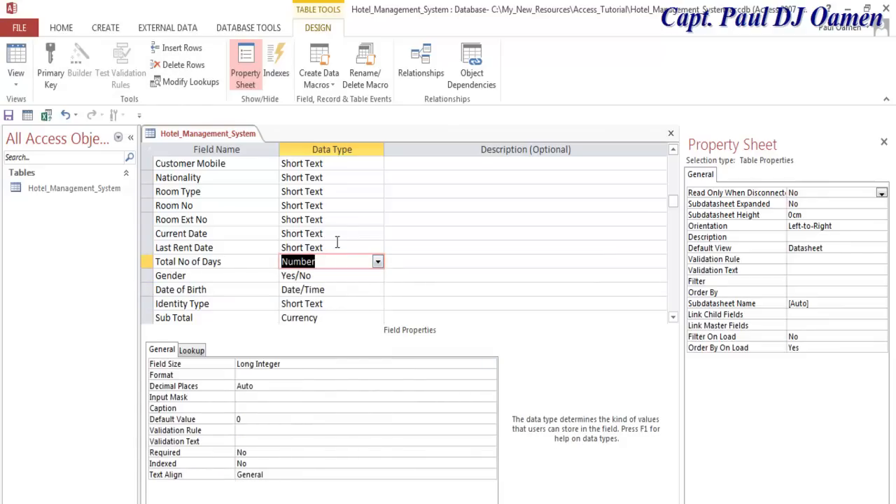
pyautogui.click(349, 248)
pyautogui.click(378, 248)
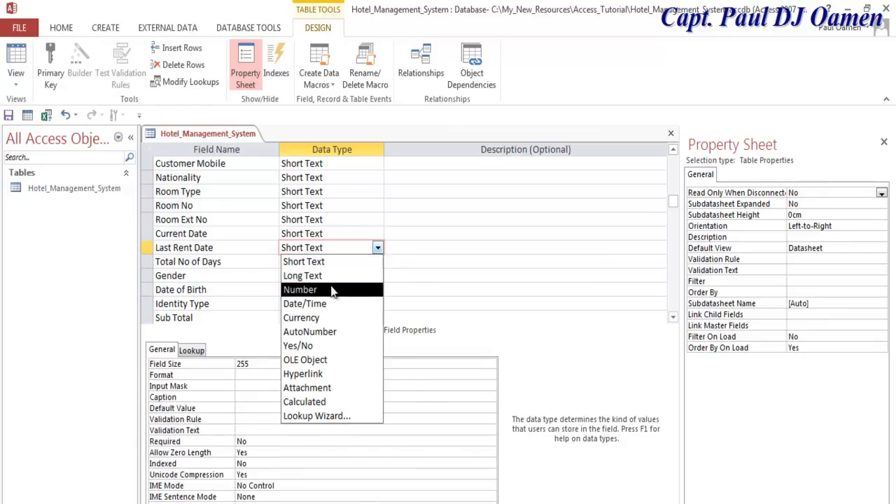
pyautogui.click(321, 305)
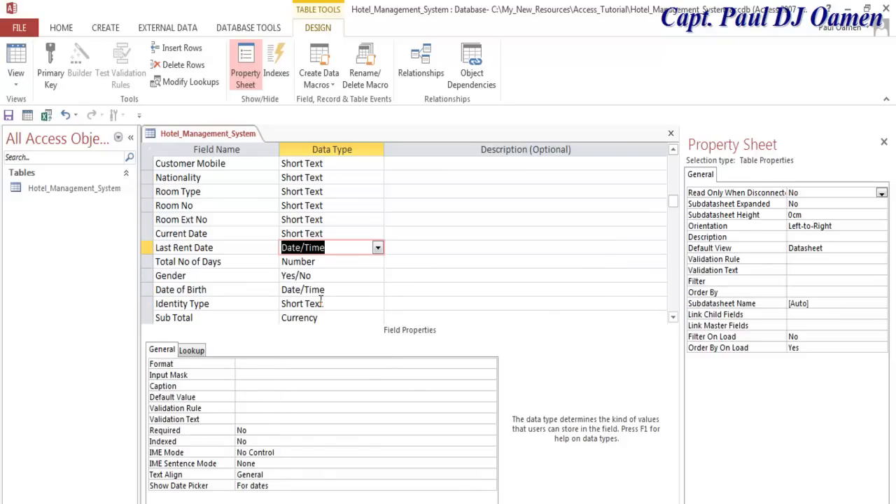
pyautogui.click(338, 234)
pyautogui.click(377, 234)
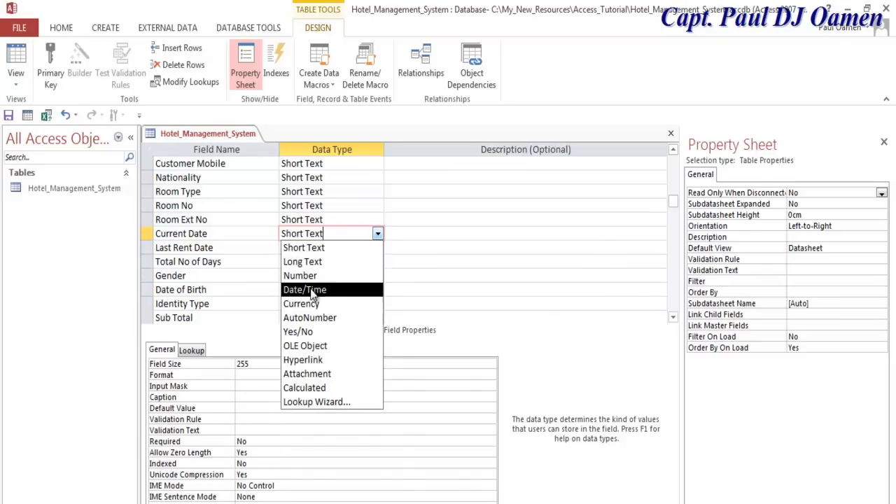
pyautogui.click(314, 289)
# - Change Room Ext No and Room No to the Number data type
pyautogui.click(331, 219)
pyautogui.click(378, 219)
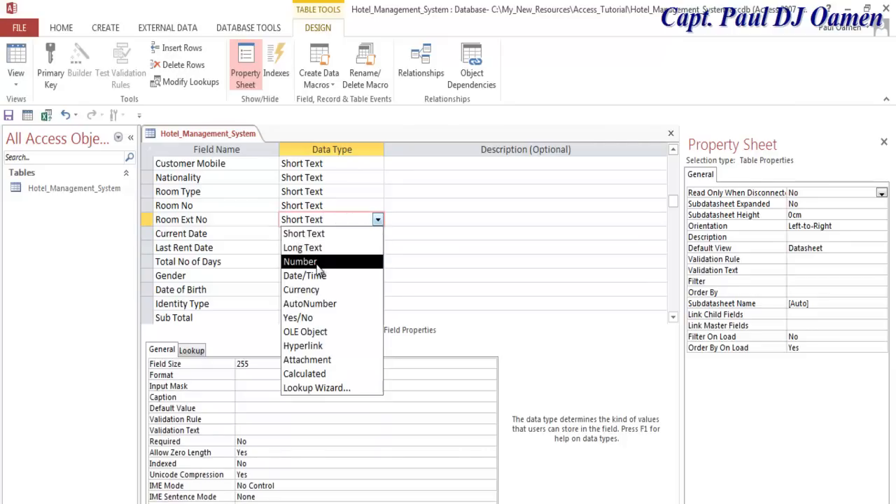
pyautogui.click(316, 263)
pyautogui.click(350, 203)
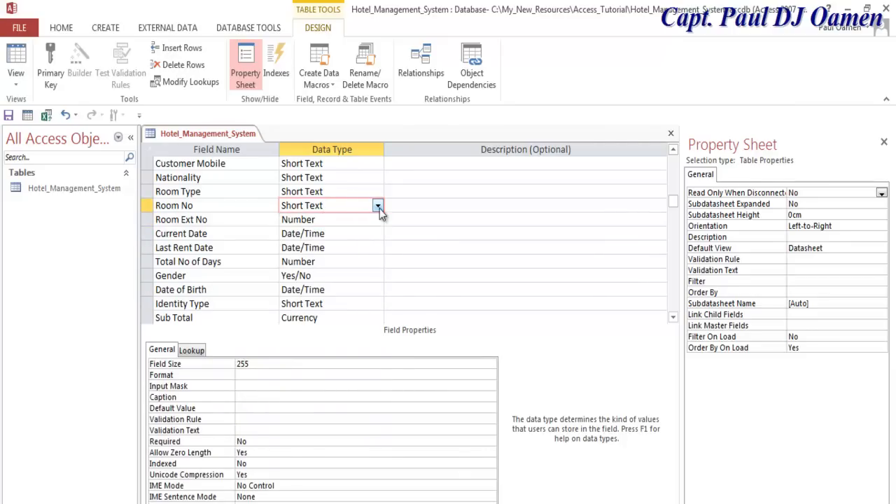
pyautogui.click(377, 205)
pyautogui.click(354, 247)
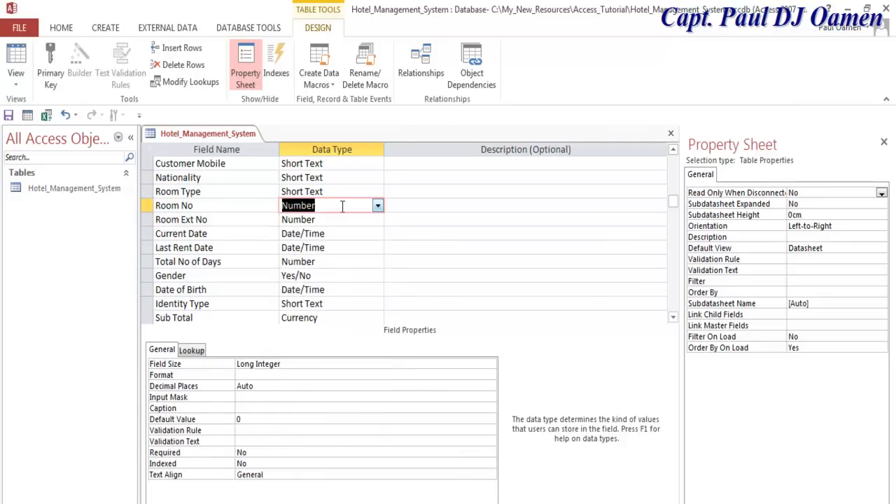
# - Set and then remove the primary key on the Customer Ref field
pyautogui.click(346, 190)
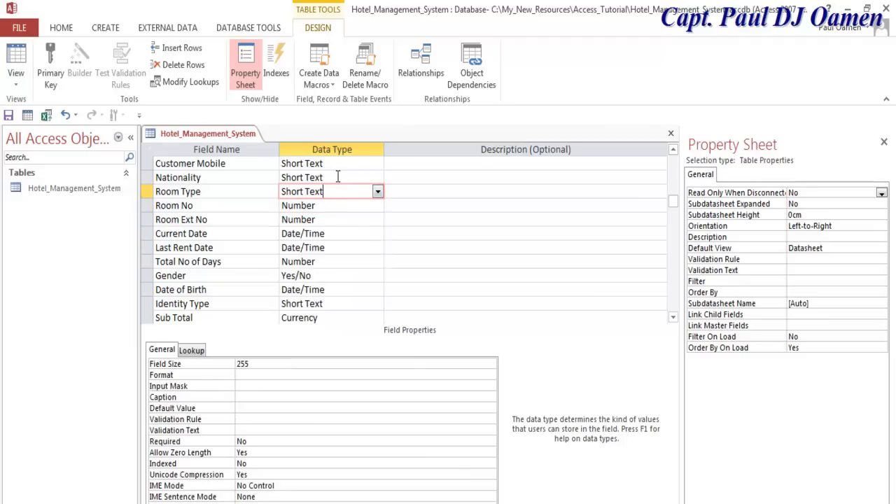
pyautogui.click(338, 177)
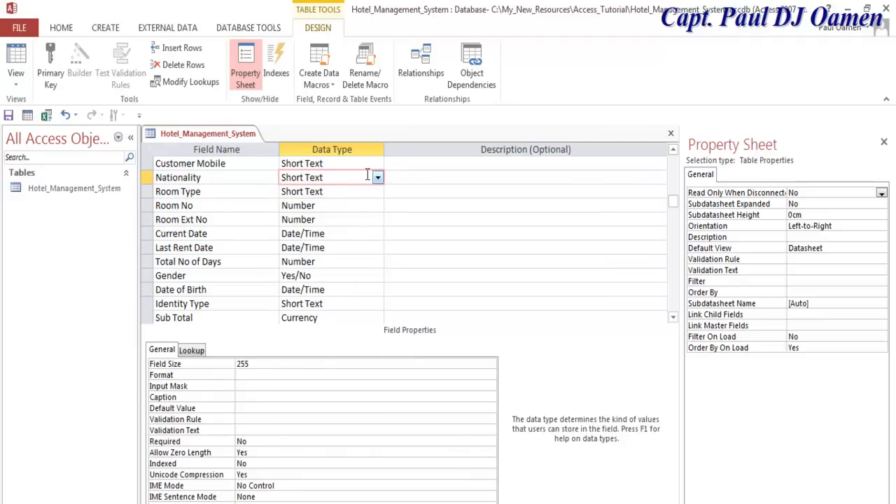
pyautogui.click(673, 150)
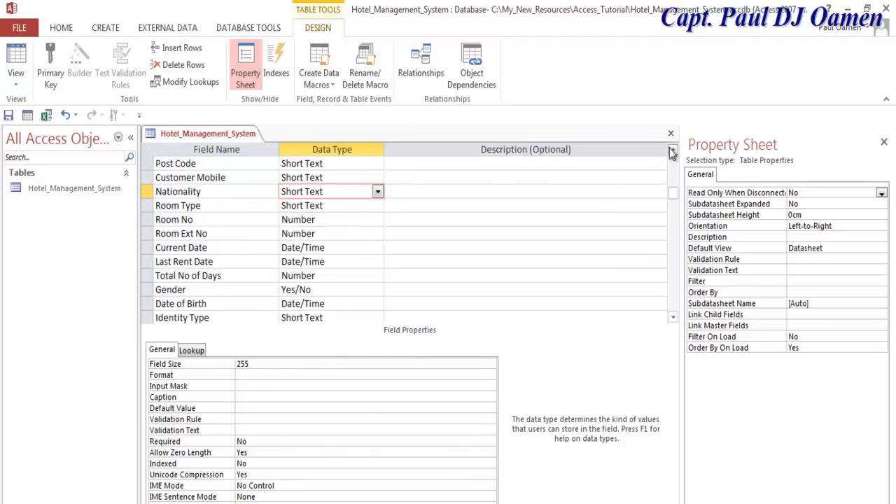
pyautogui.click(673, 150)
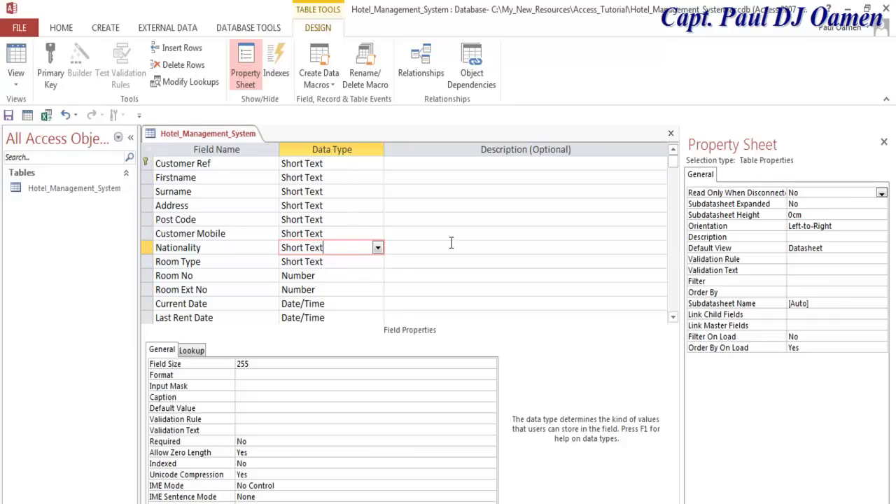
pyautogui.click(673, 320)
pyautogui.click(673, 320)
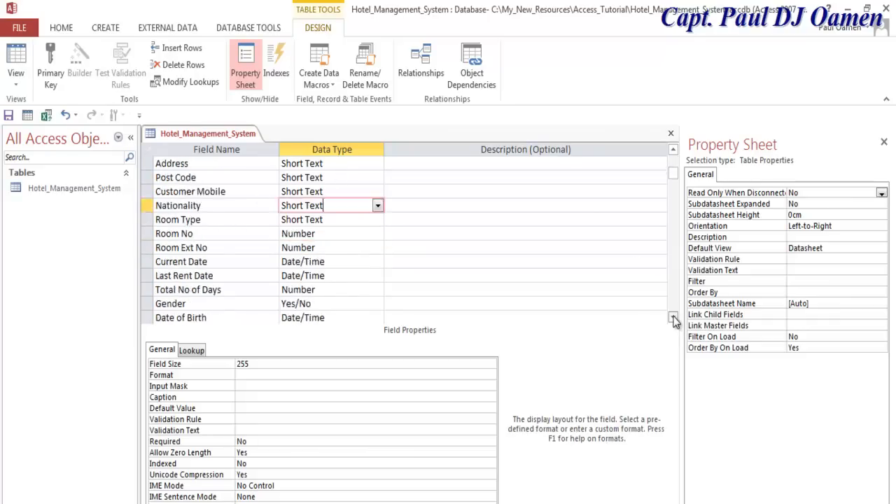
pyautogui.click(673, 320)
pyautogui.moveTo(673, 210); pyautogui.dragTo(673, 157)
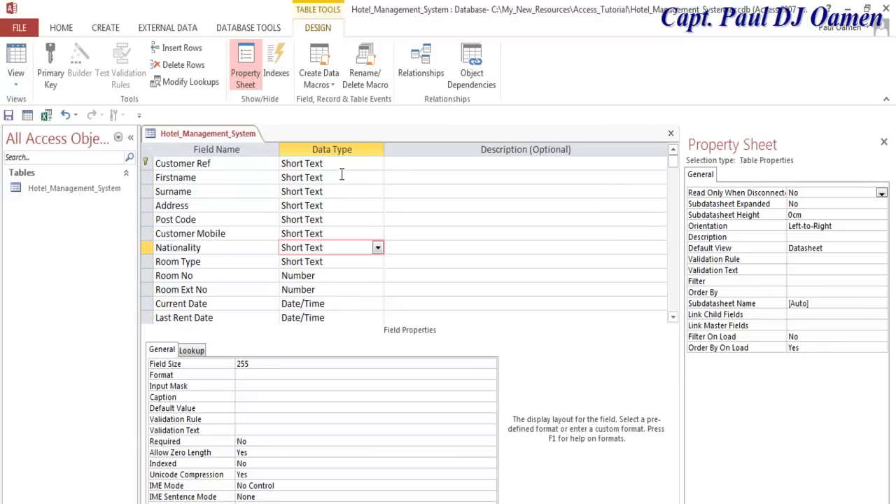
pyautogui.click(145, 164)
pyautogui.click(51, 68)
pyautogui.click(51, 67)
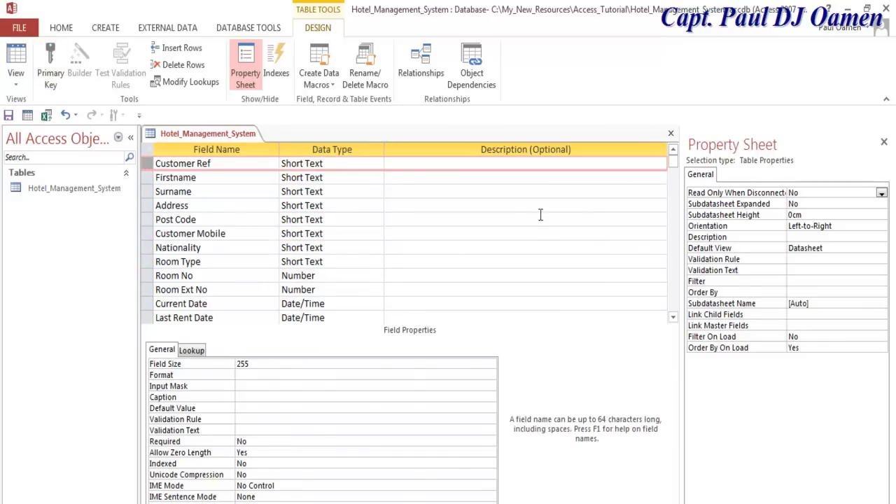
# - Show Room Type's lookup properties, where Display Control is Text Box
pyautogui.click(327, 177)
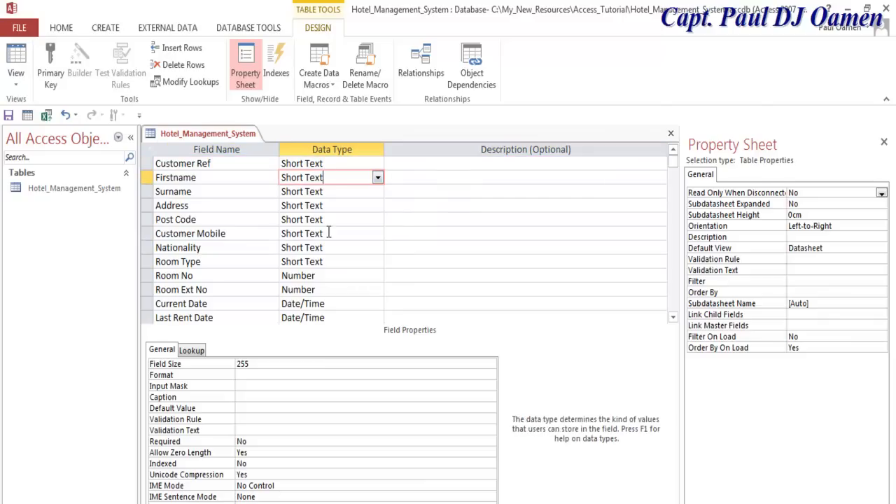
pyautogui.click(314, 261)
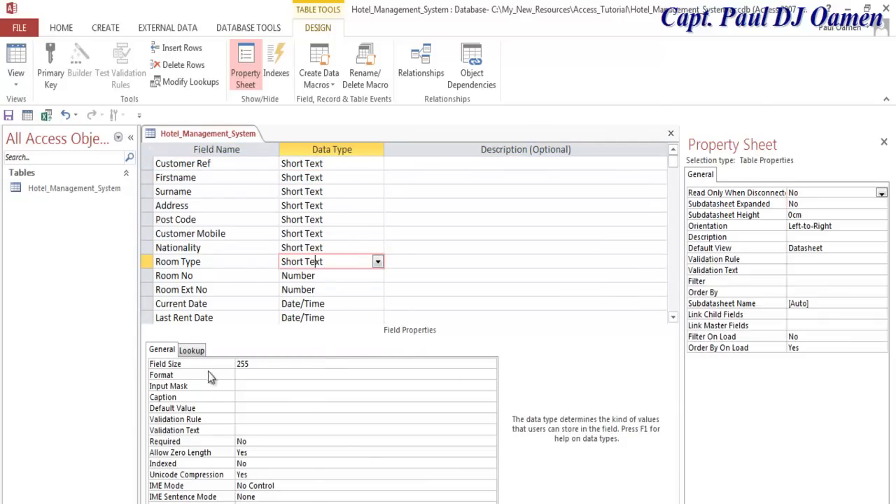
pyautogui.click(190, 351)
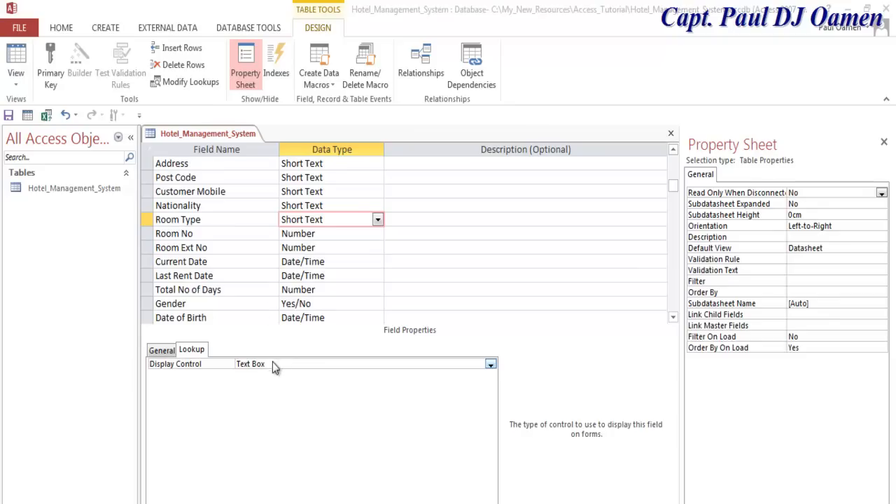
# - Set the Nationality field's Display Control to Combo Box
pyautogui.click(175, 351)
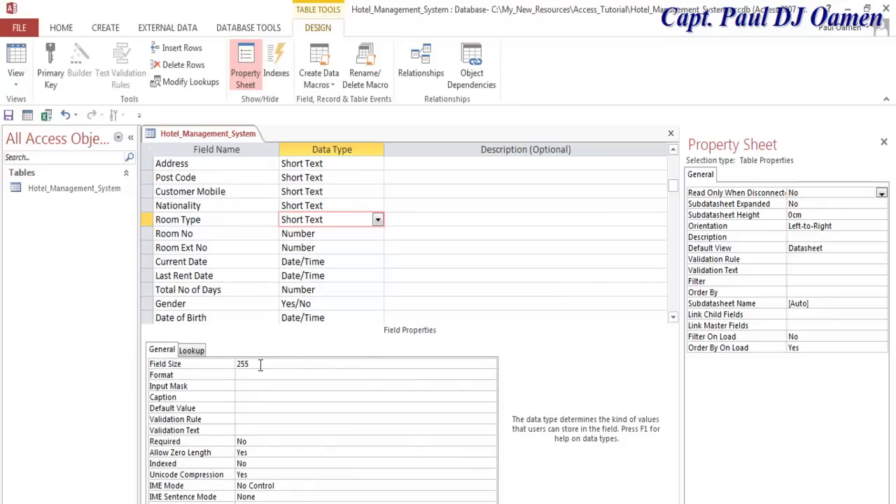
pyautogui.click(185, 351)
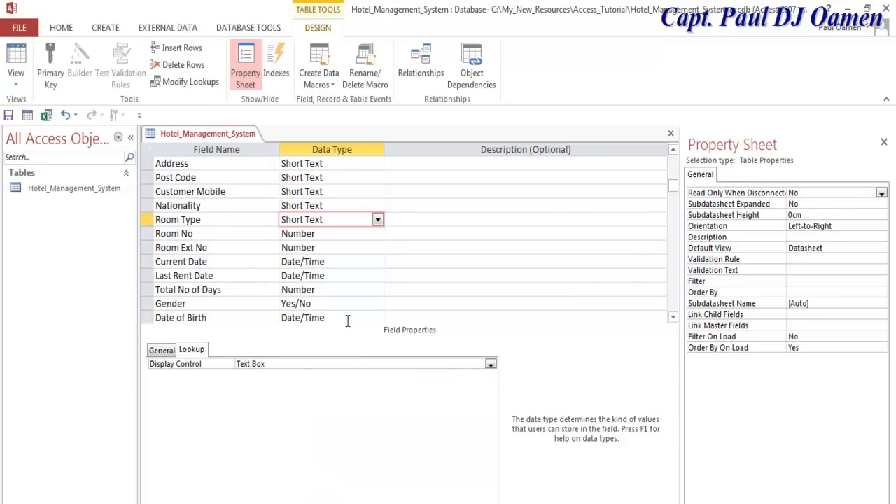
pyautogui.click(371, 206)
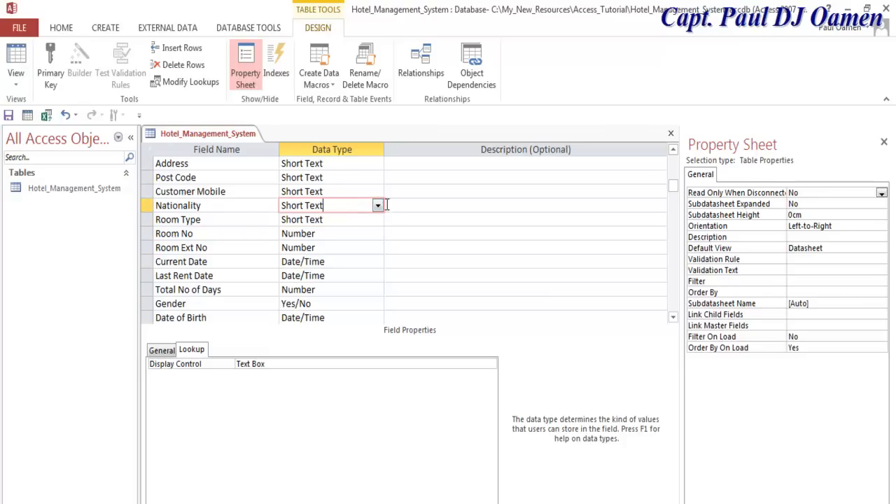
pyautogui.click(299, 364)
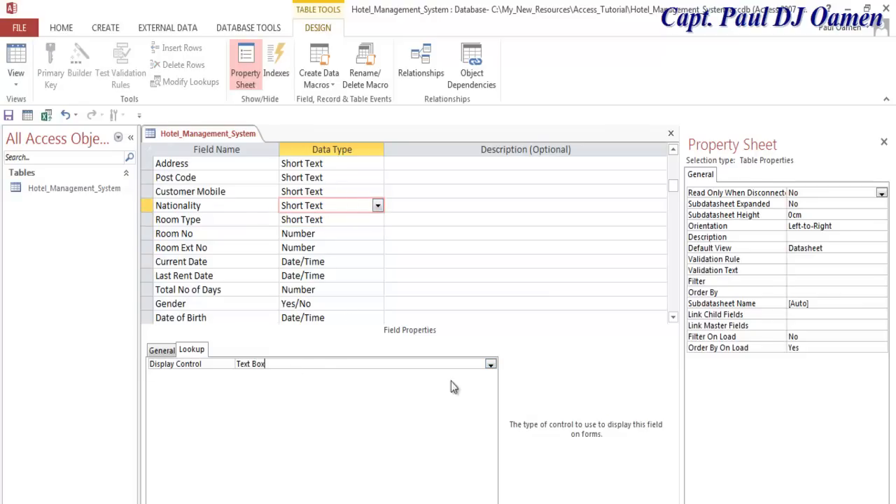
pyautogui.click(490, 366)
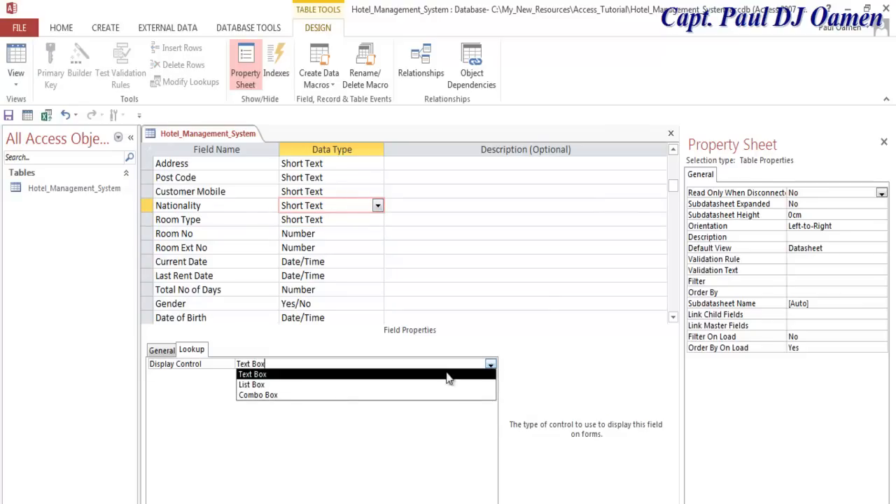
pyautogui.click(266, 396)
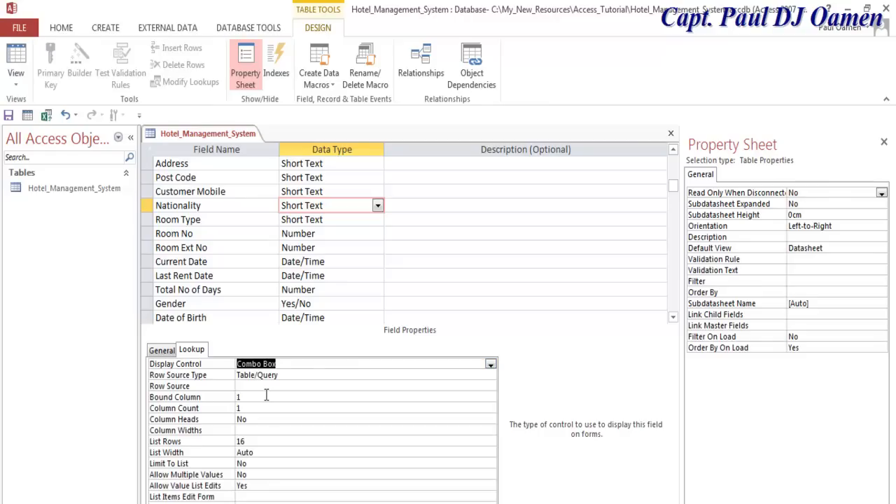
# - Set the Room Type field's Display Control to Combo Box
pyautogui.click(374, 221)
pyautogui.click(377, 220)
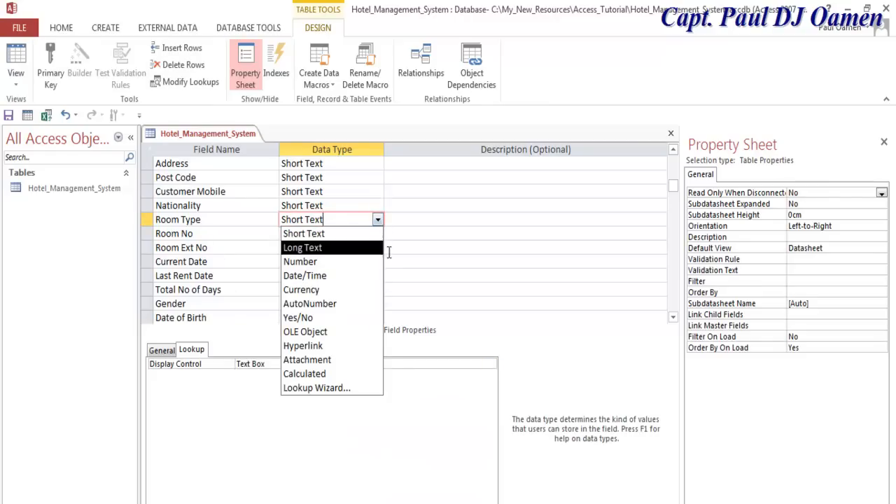
pyautogui.click(469, 232)
pyautogui.click(340, 216)
pyautogui.click(280, 364)
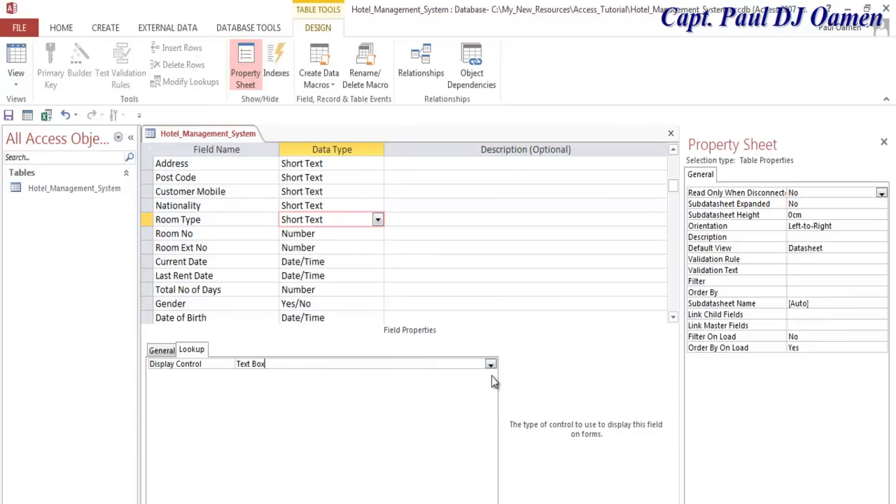
pyautogui.click(491, 364)
pyautogui.click(296, 395)
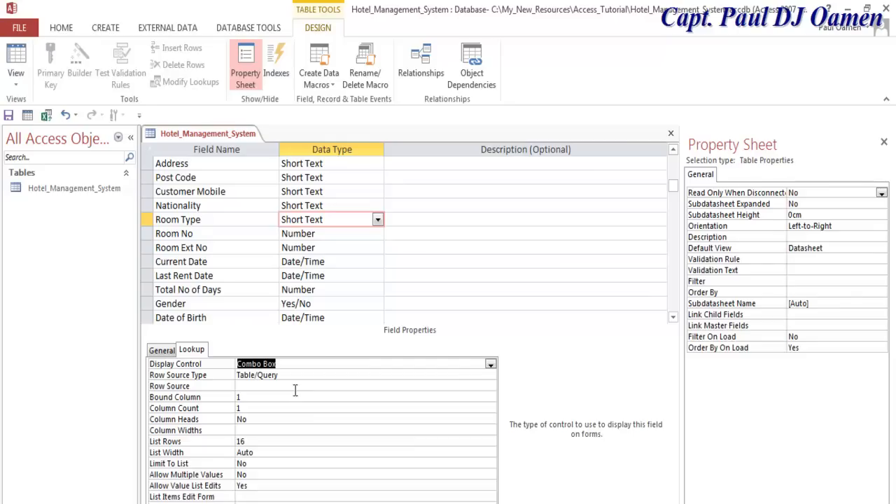
# - Set Room No and Gender to display as combo boxes
pyautogui.click(327, 233)
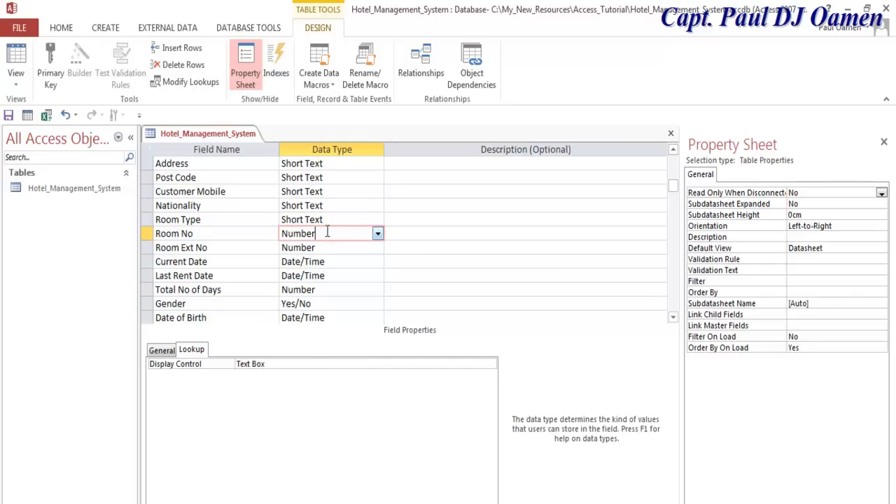
pyautogui.click(285, 364)
pyautogui.click(490, 365)
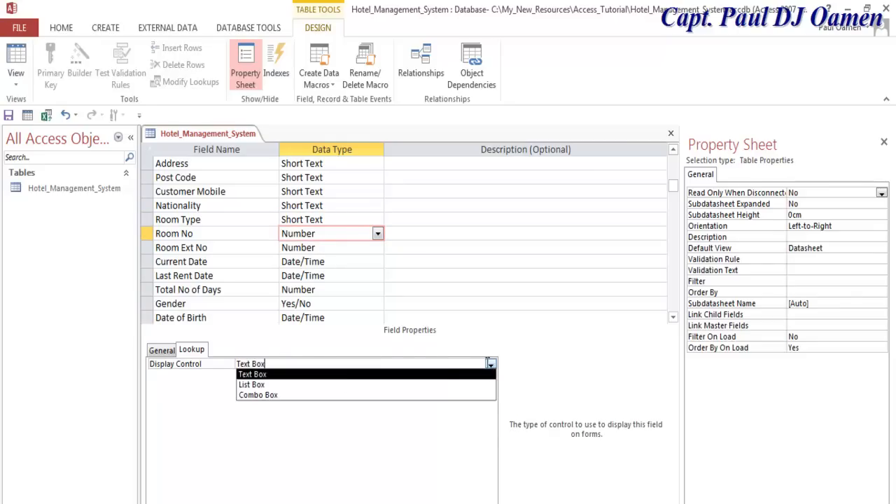
pyautogui.click(256, 396)
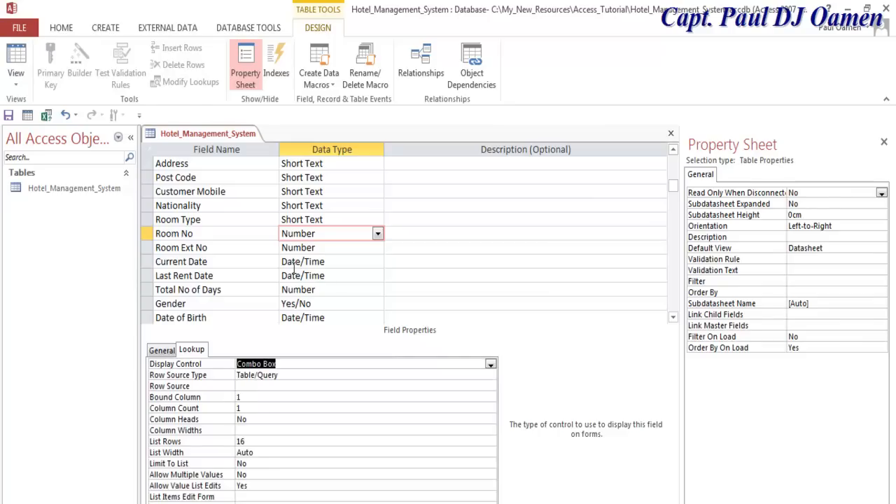
pyautogui.click(342, 304)
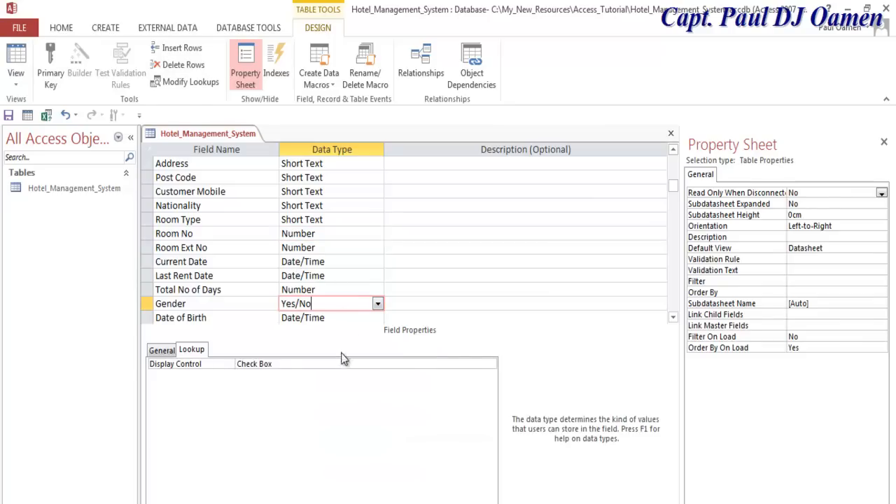
pyautogui.click(277, 363)
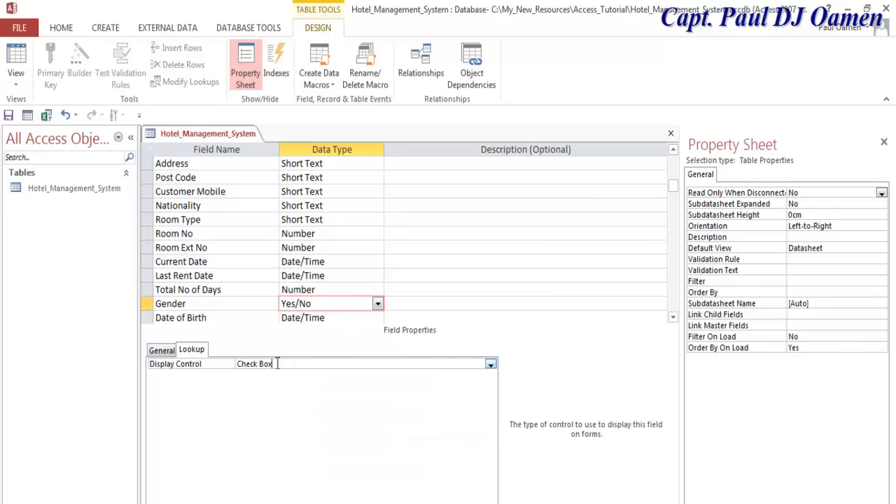
pyautogui.click(491, 364)
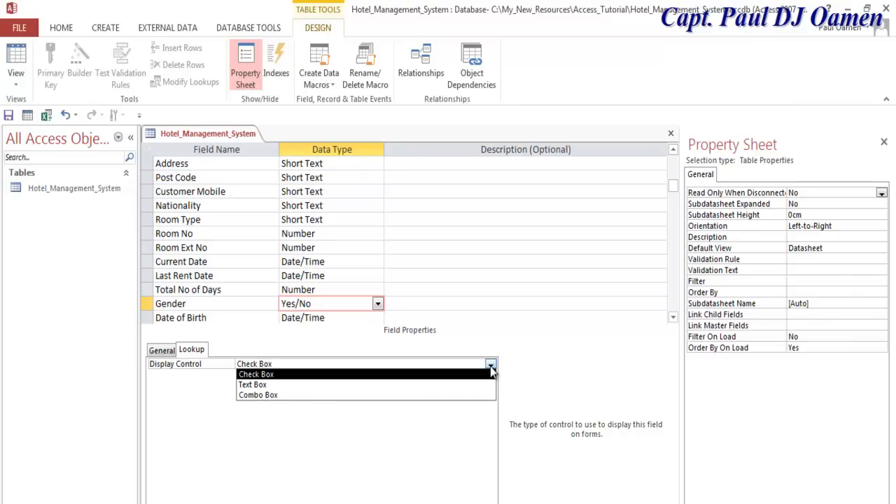
pyautogui.click(287, 395)
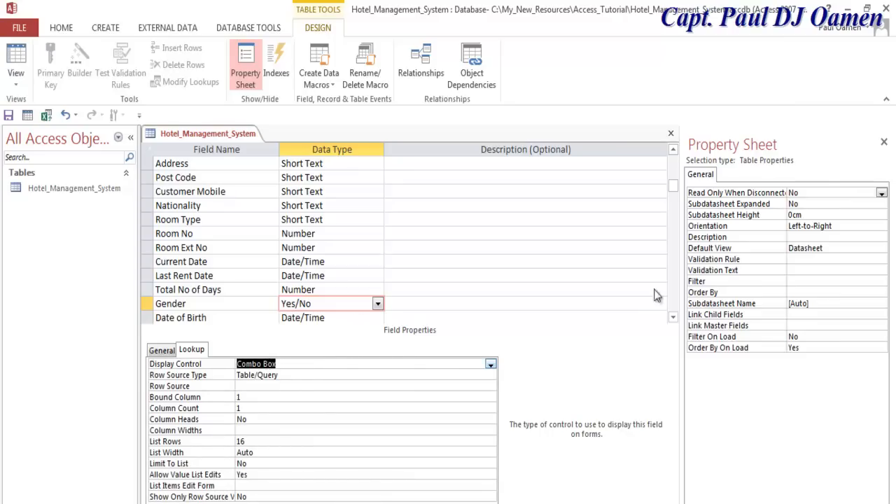
# - Set the Identity Type field's Display Control to Combo Box
pyautogui.click(673, 320)
pyautogui.click(672, 320)
pyautogui.click(673, 321)
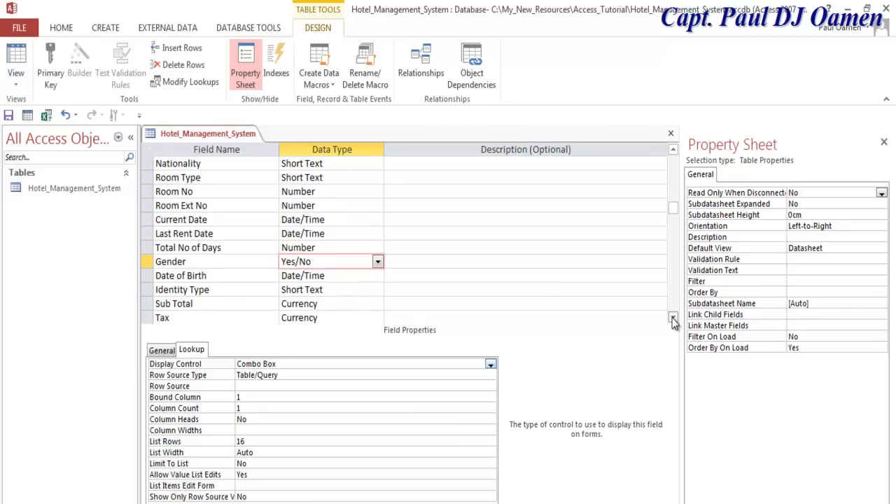
pyautogui.click(673, 321)
pyautogui.click(353, 275)
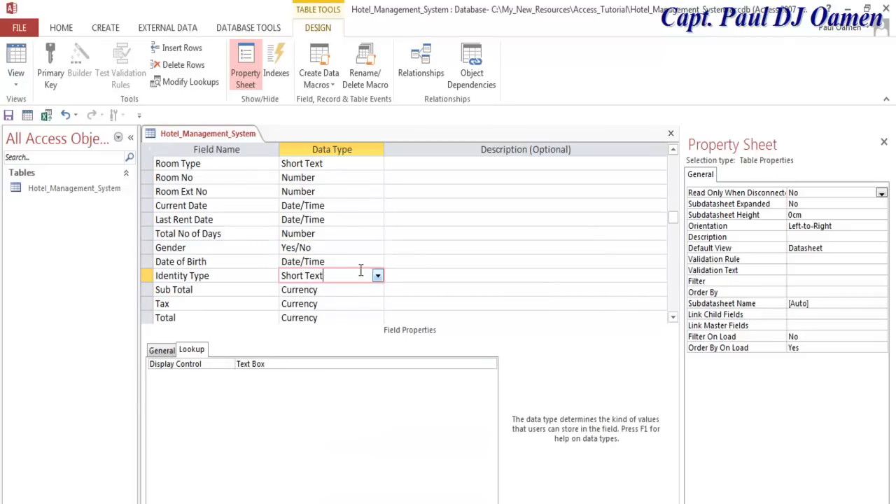
pyautogui.click(265, 364)
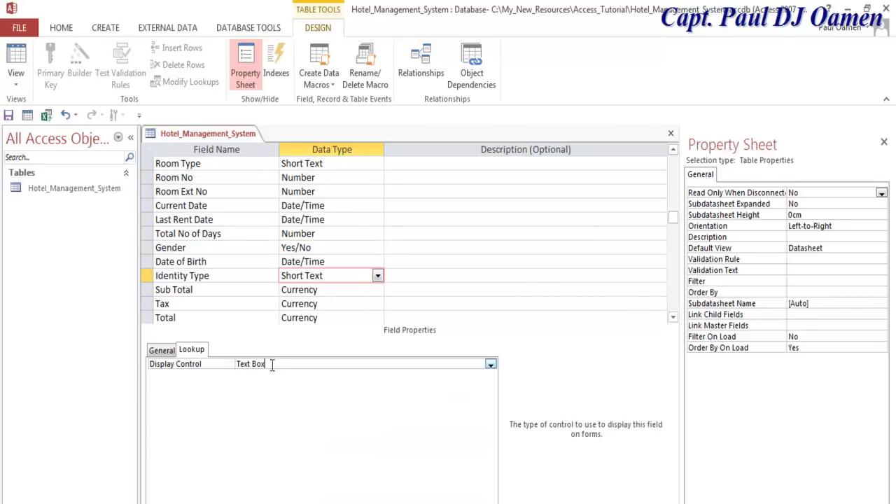
pyautogui.click(491, 364)
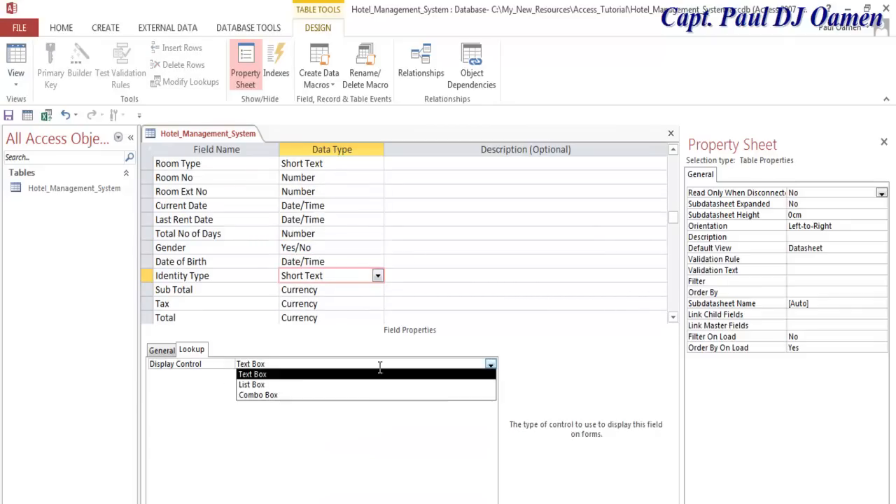
pyautogui.click(276, 396)
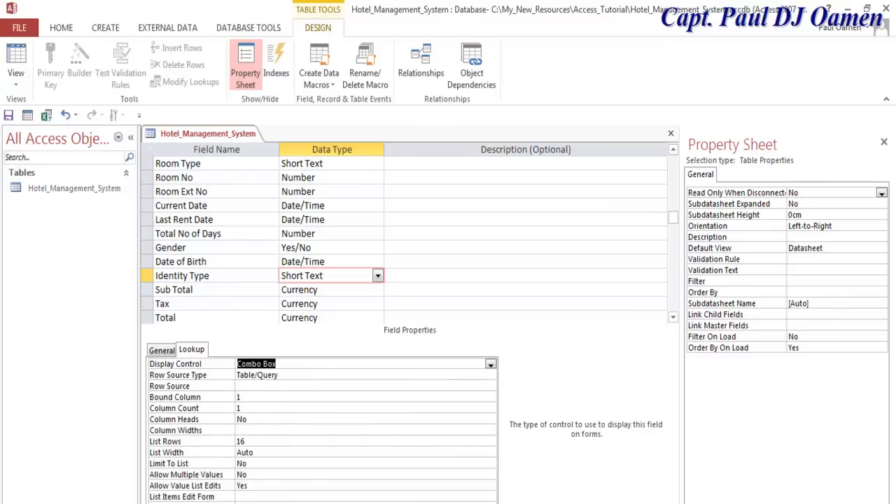
pyautogui.click(674, 319)
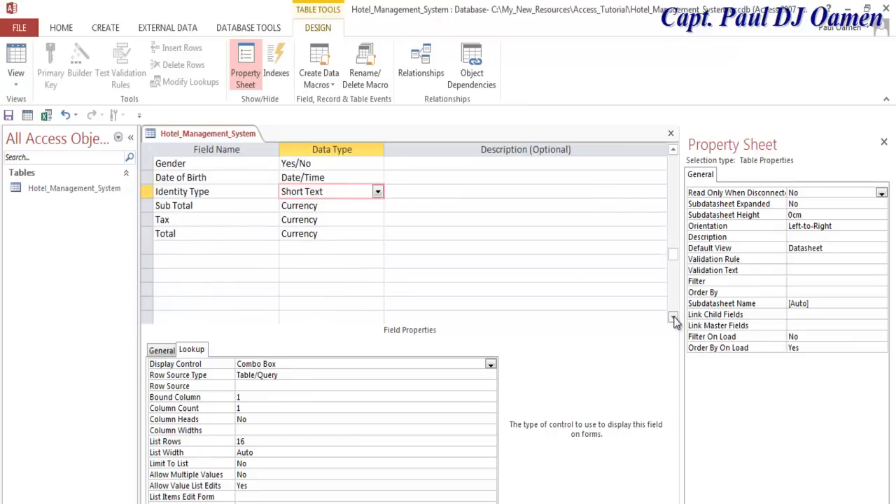
pyautogui.click(673, 149)
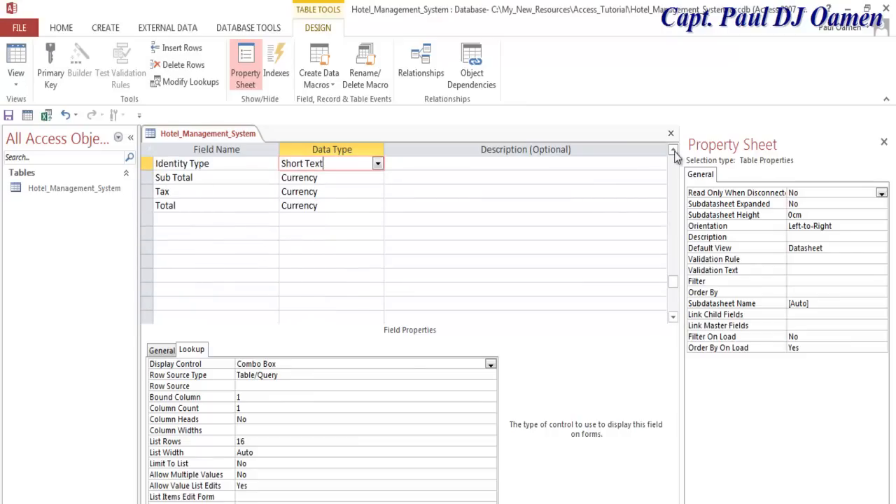
pyautogui.click(673, 149)
pyautogui.click(208, 233)
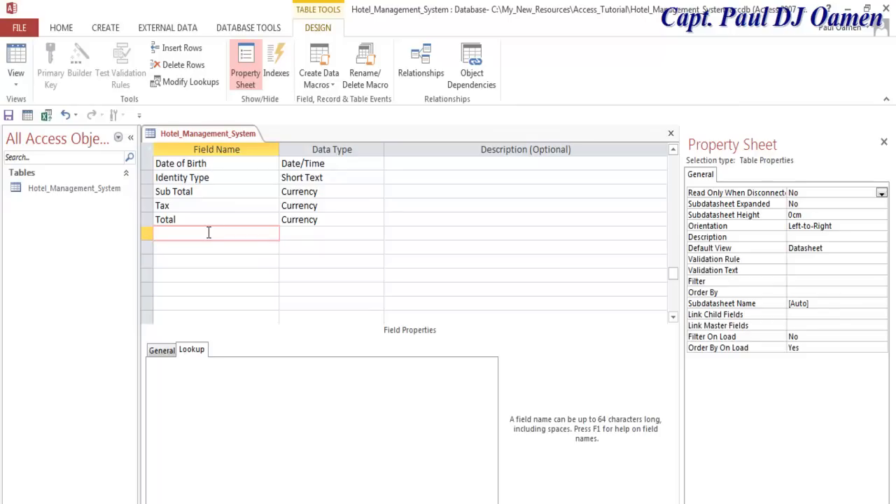
pyautogui.write('Currency')
# - Enter the field names Currency, Amount Entered and Currency Converted in the rows after Total
pyautogui.click(176, 248)
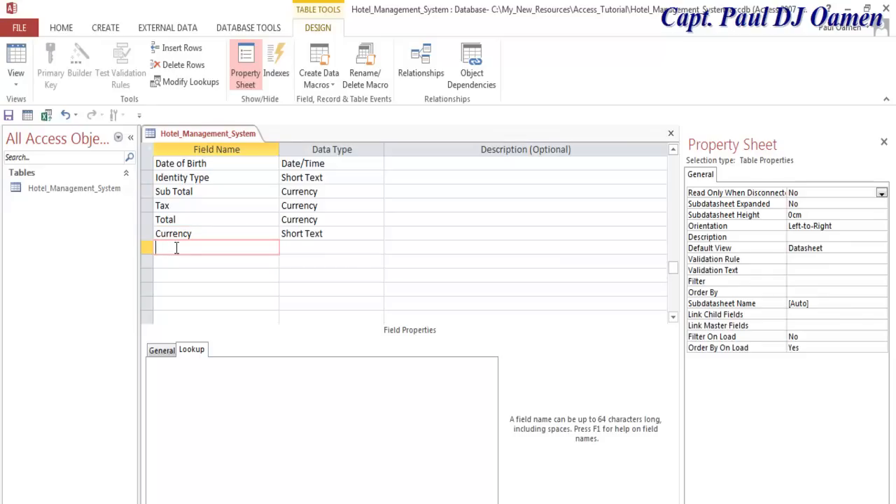
pyautogui.write('Amount Entered')
pyautogui.click(190, 259)
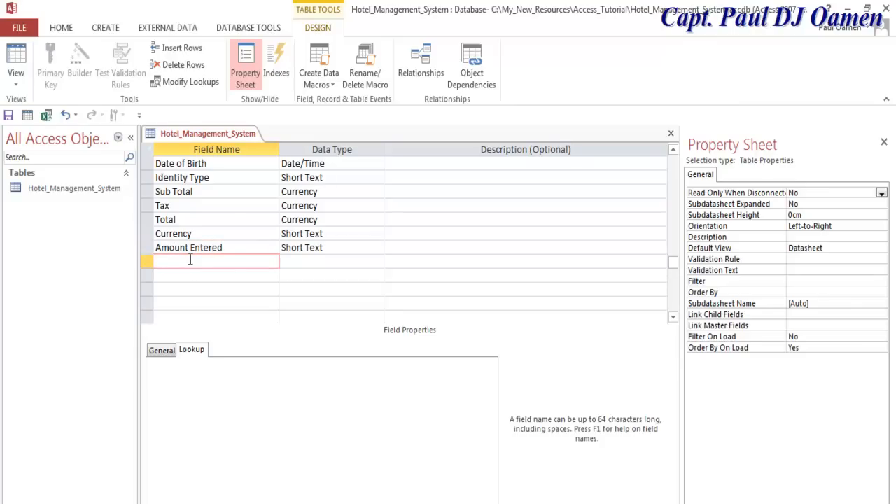
pyautogui.write('Converted')
pyautogui.click(156, 262)
pyautogui.write('Currency')
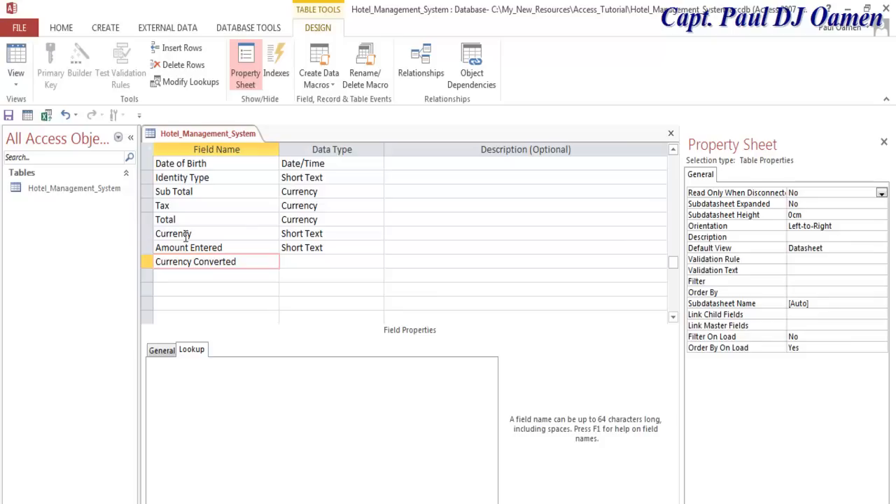
# - Change the Currency field's lookup Display Control from Text Box to Combo Box
pyautogui.click(353, 234)
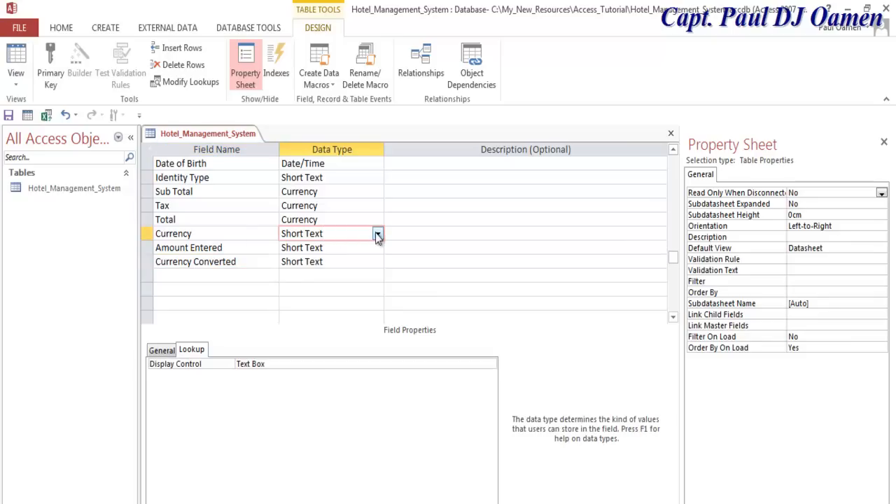
pyautogui.click(267, 363)
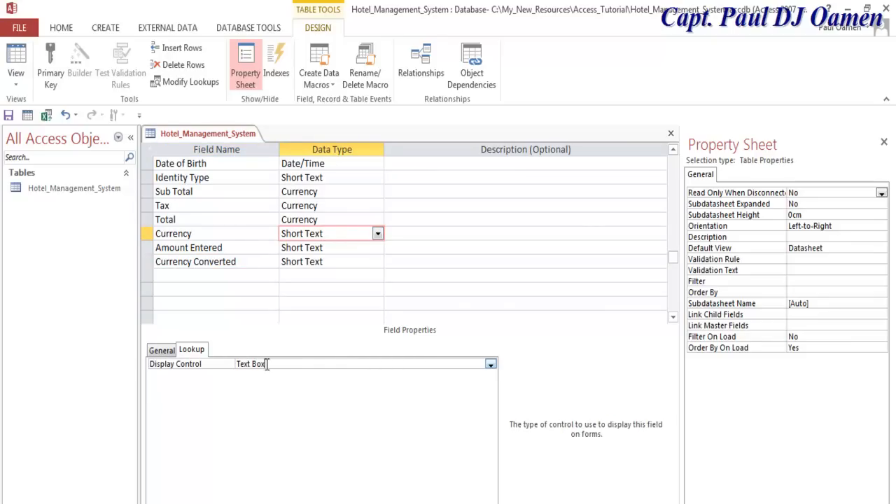
pyautogui.click(491, 367)
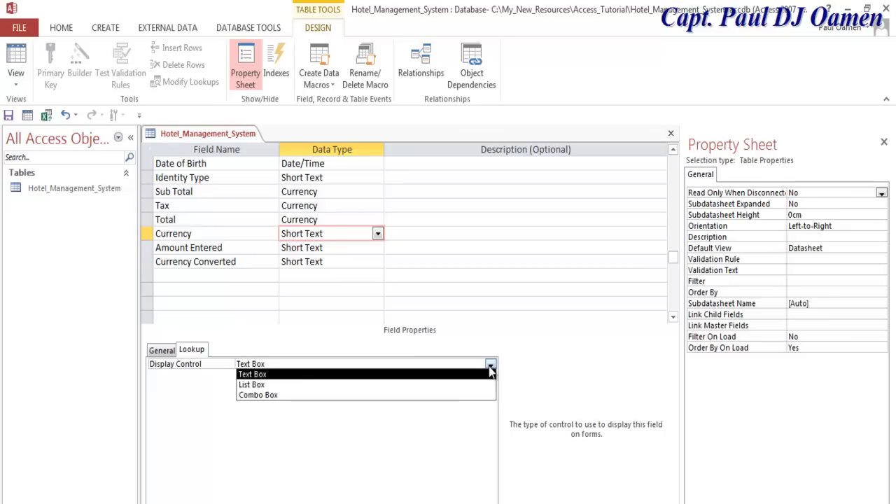
pyautogui.click(290, 396)
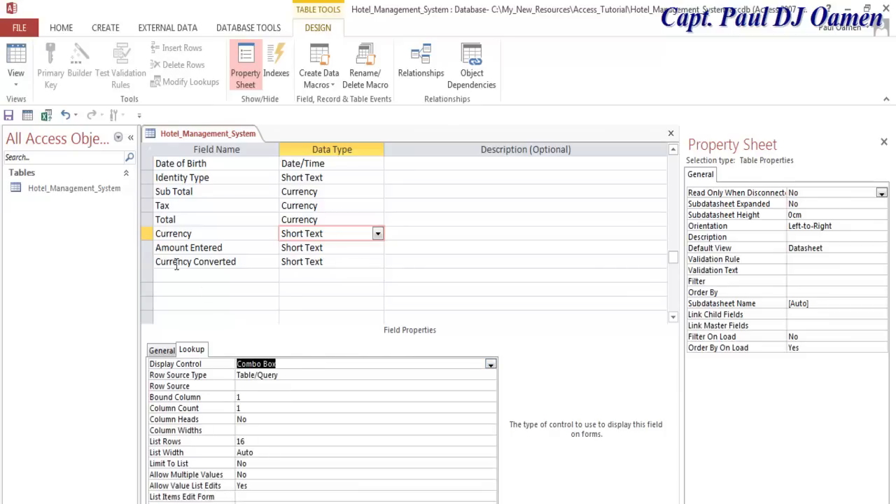
pyautogui.click(157, 238)
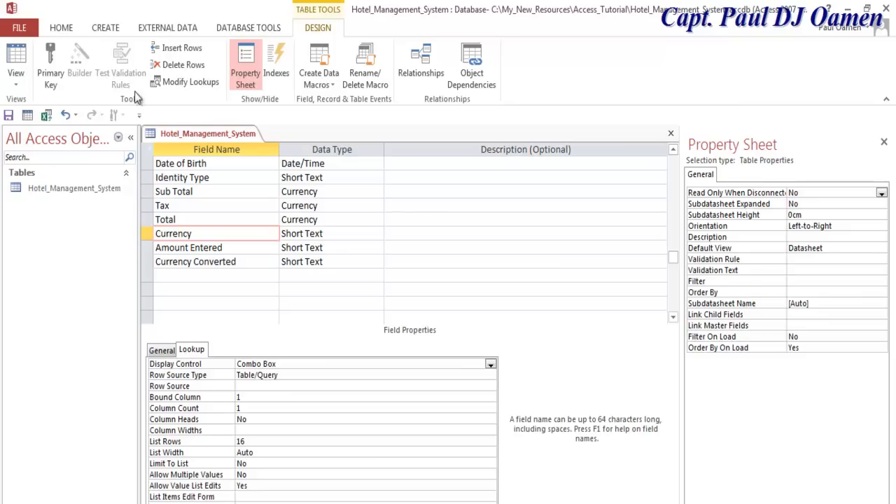
# - Save the table design and create a new blank table, Table1
pyautogui.click(21, 28)
pyautogui.click(29, 151)
pyautogui.click(104, 30)
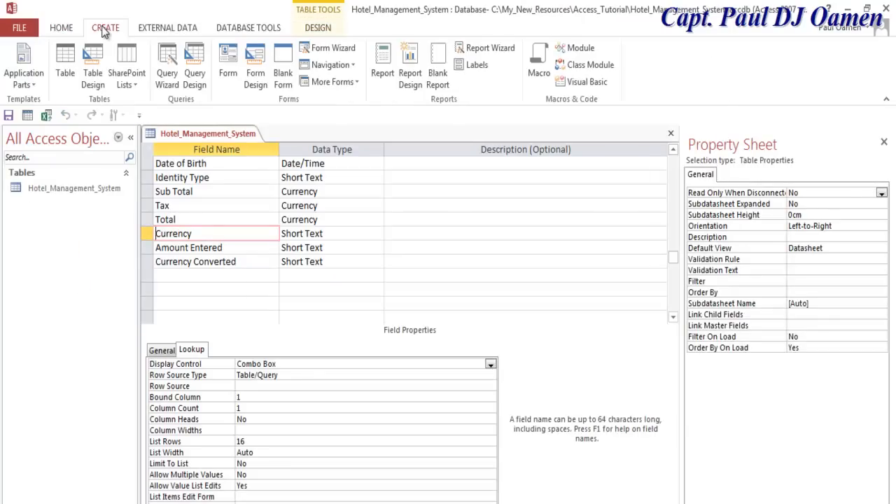
pyautogui.click(70, 64)
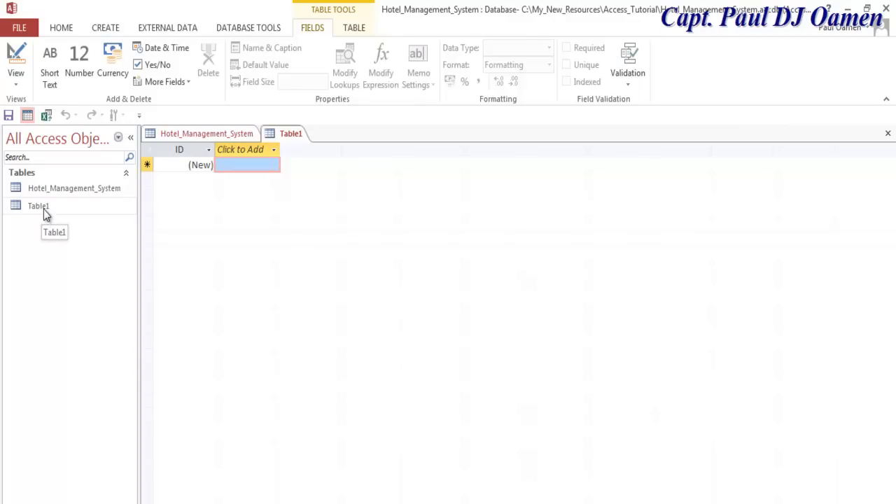
pyautogui.click(43, 209)
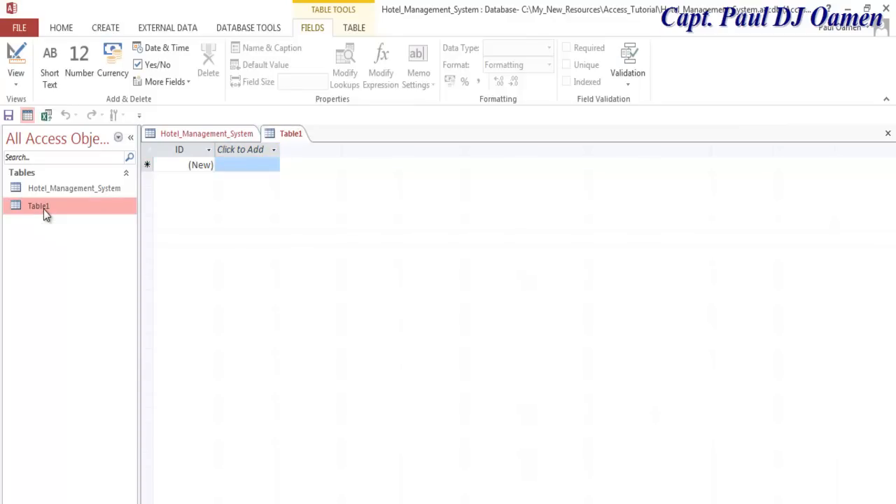
pyautogui.rightClick(44, 209)
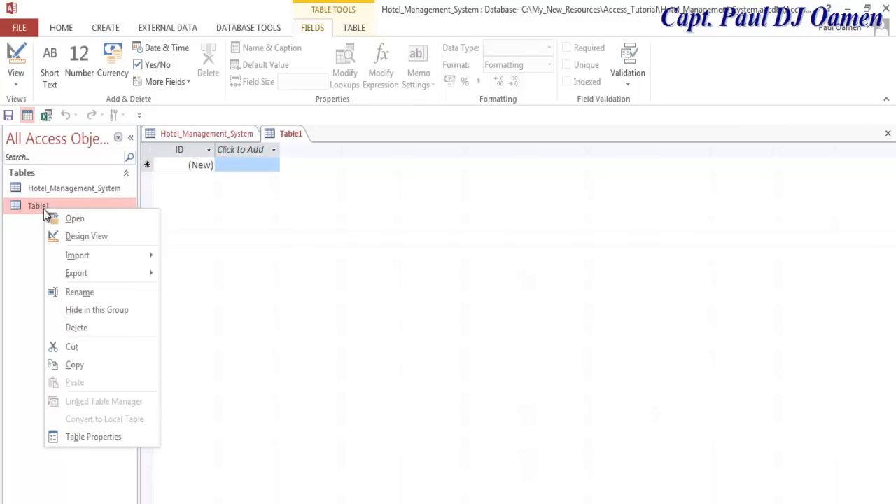
# - Switch Table1 to Design View, saving it as Currency
pyautogui.click(74, 235)
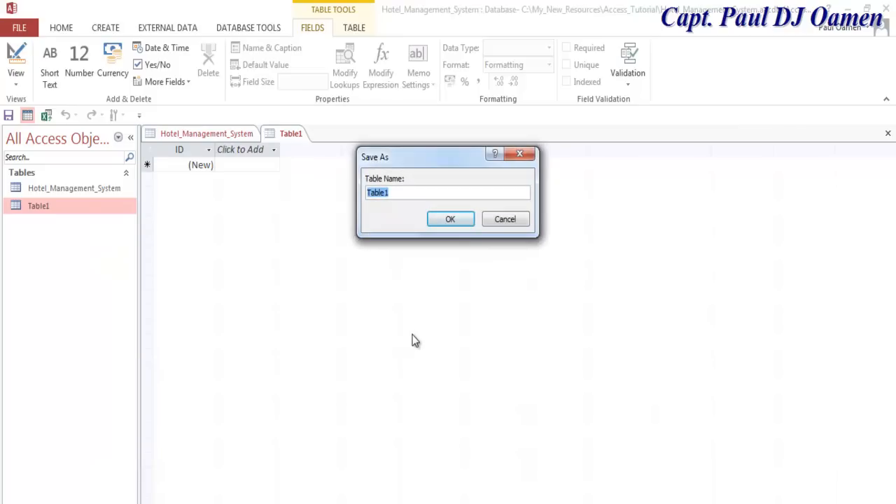
pyautogui.write('Currency')
pyautogui.click(459, 220)
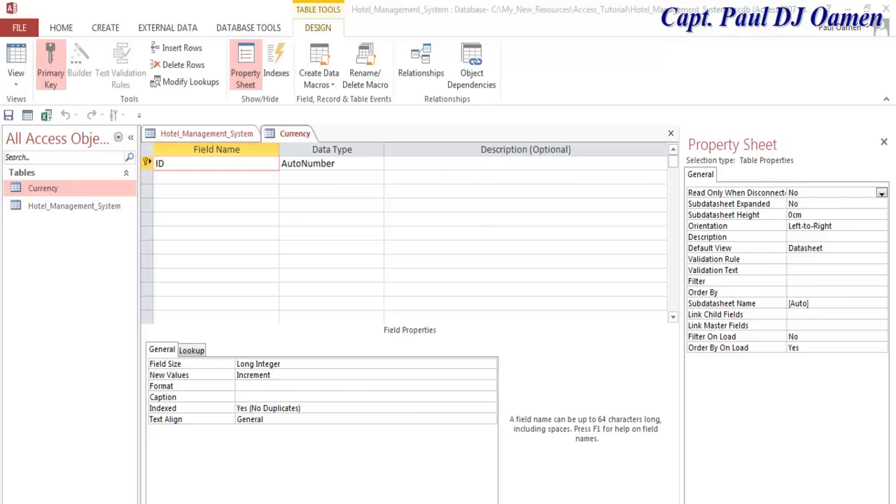
# - Remove ID's primary key and rename it Country Currency with Short Text type
pyautogui.click(148, 163)
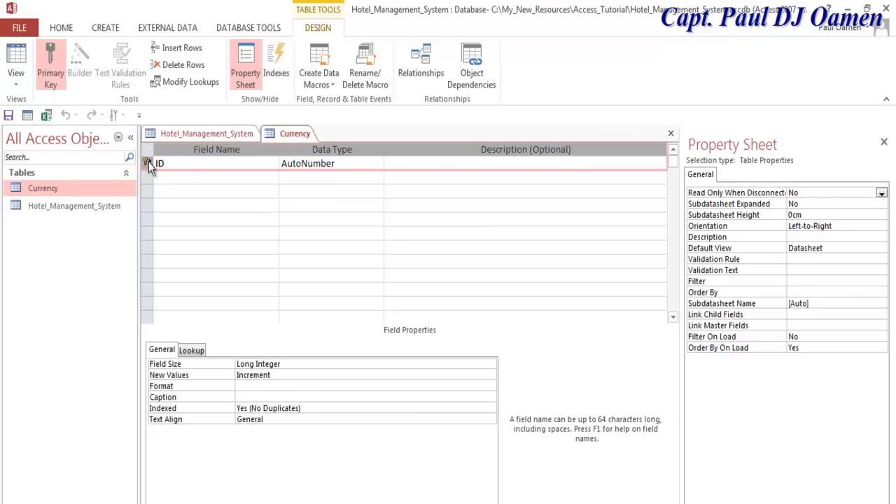
pyautogui.click(51, 67)
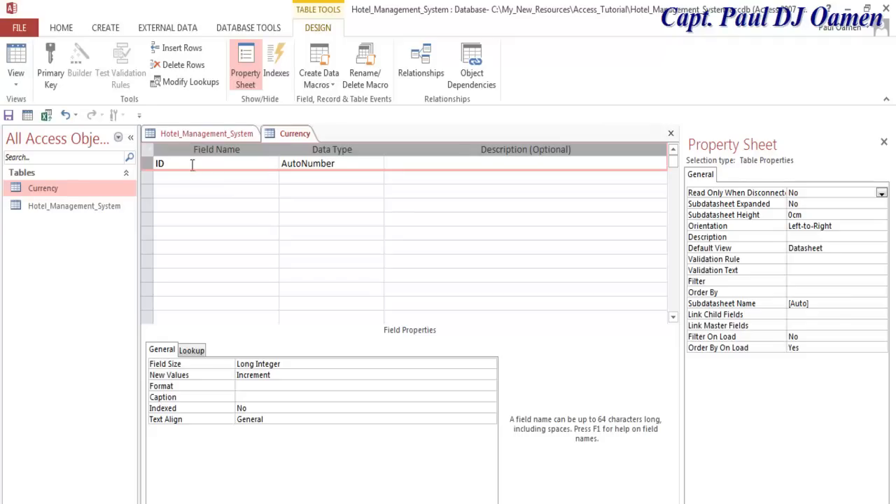
pyautogui.doubleClick(158, 163)
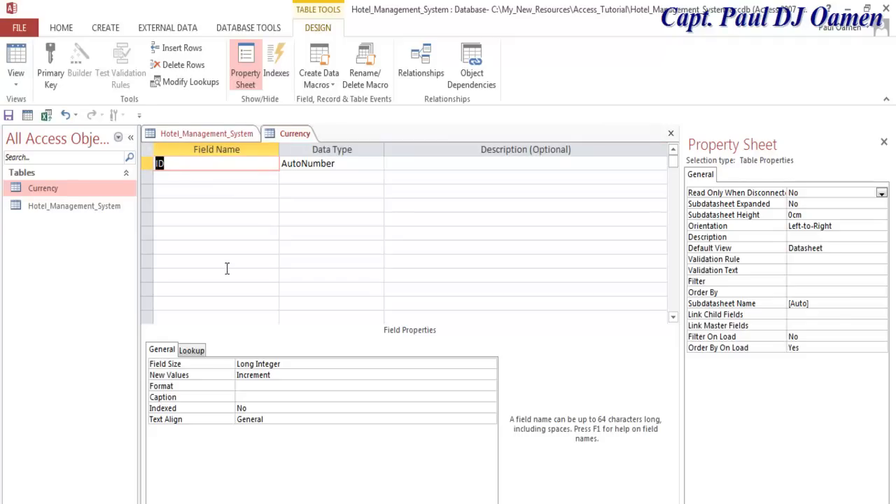
pyautogui.write('Country Curren')
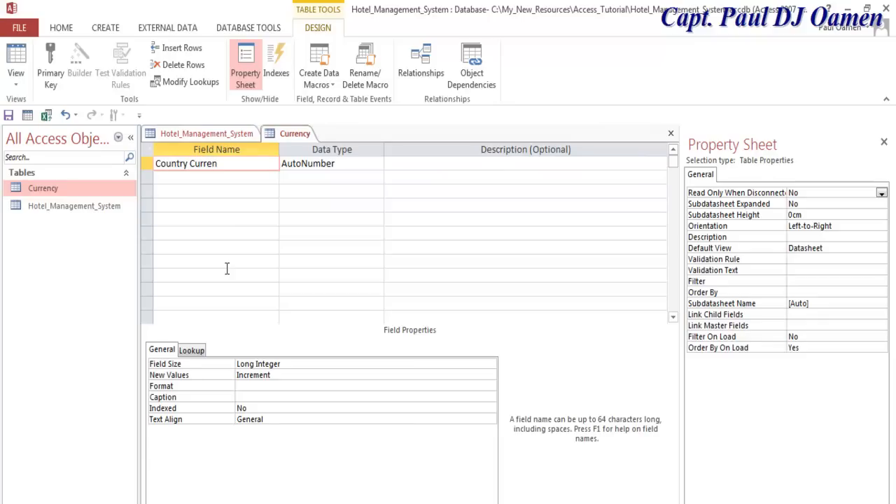
pyautogui.write('cy')
pyautogui.click(376, 163)
pyautogui.click(314, 178)
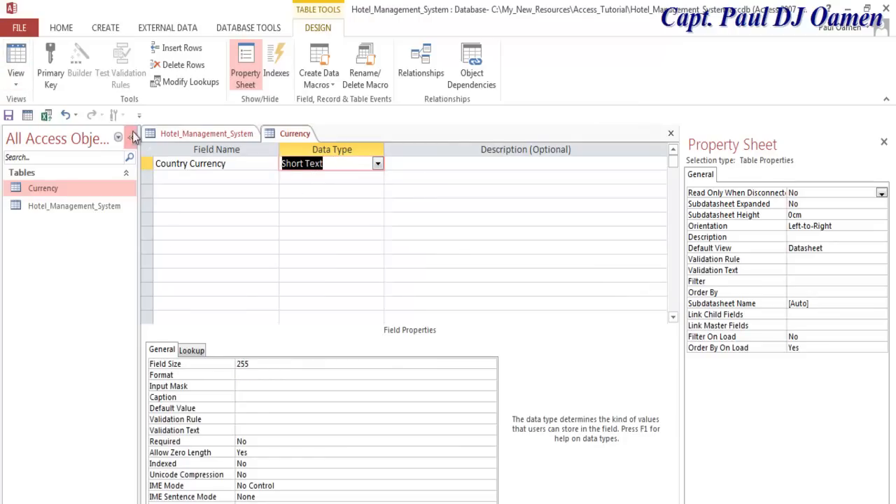
# - Switch the Currency table to Datasheet View
pyautogui.click(41, 189)
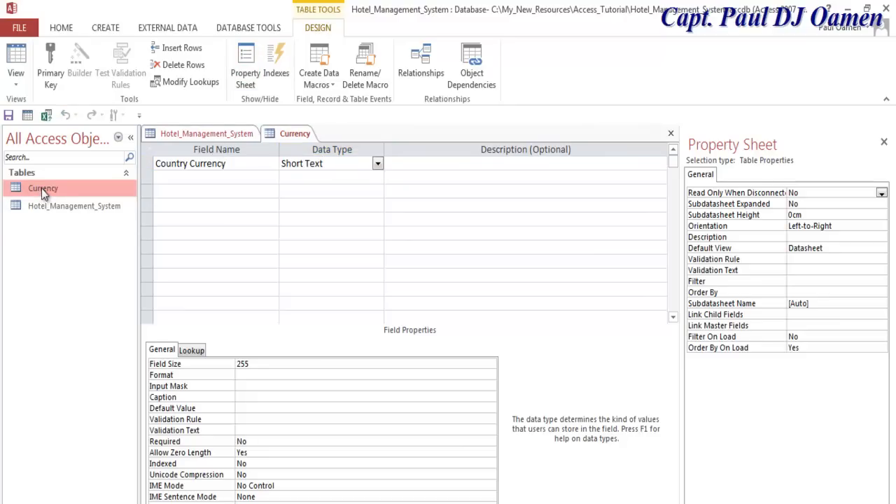
pyautogui.click(23, 74)
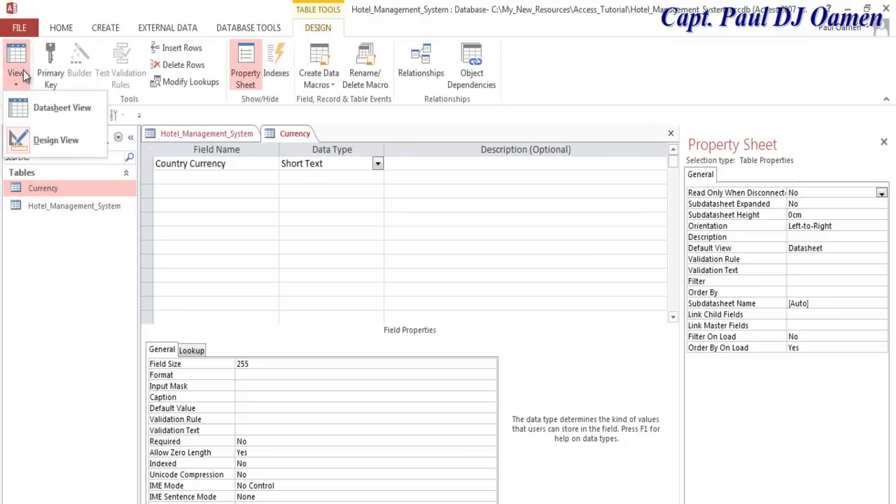
pyautogui.click(51, 146)
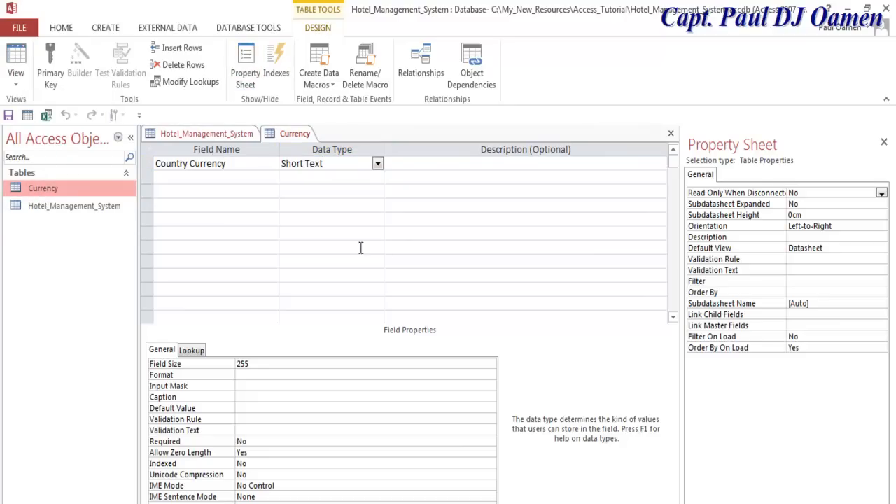
pyautogui.click(20, 73)
pyautogui.click(44, 107)
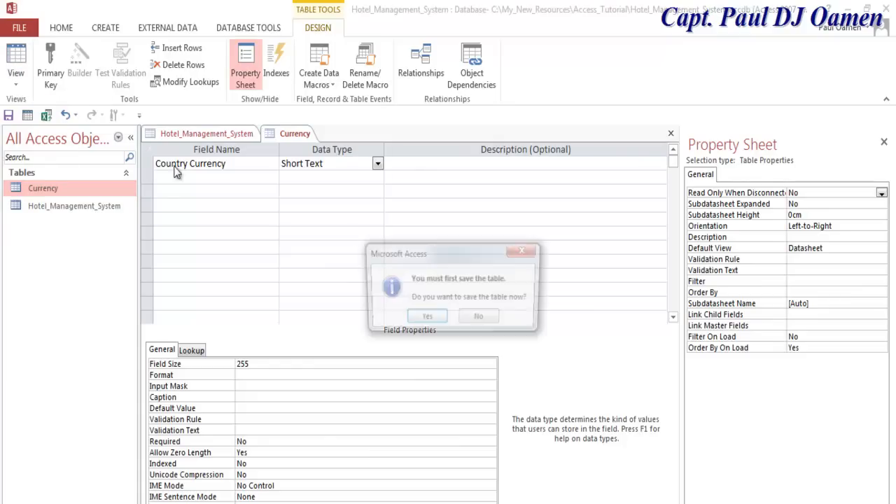
# - Save the table and enter Brazil, Canada and India as currency rows
pyautogui.click(425, 321)
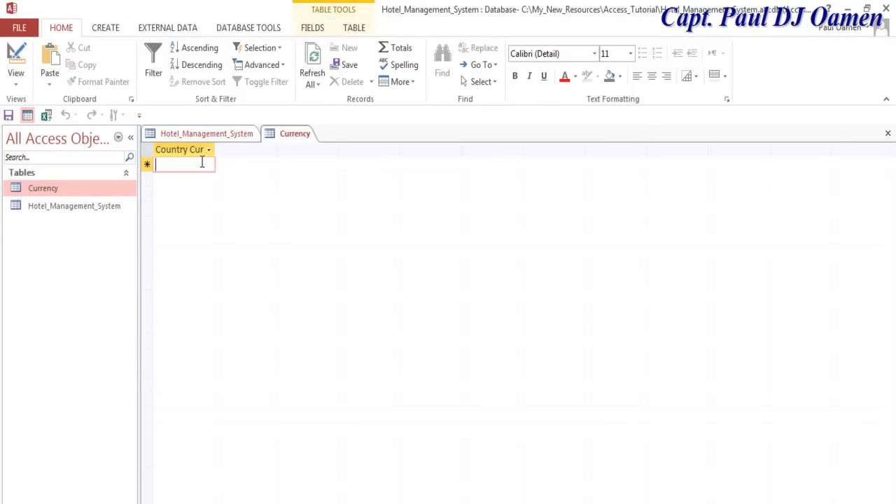
pyautogui.write('Br')
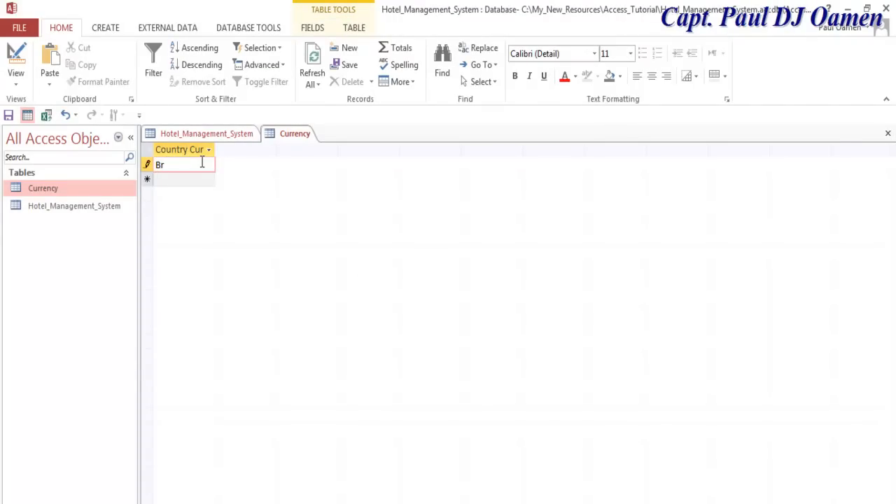
pyautogui.write('azilo')
pyautogui.press('BackSpace')
pyautogui.press('Return')
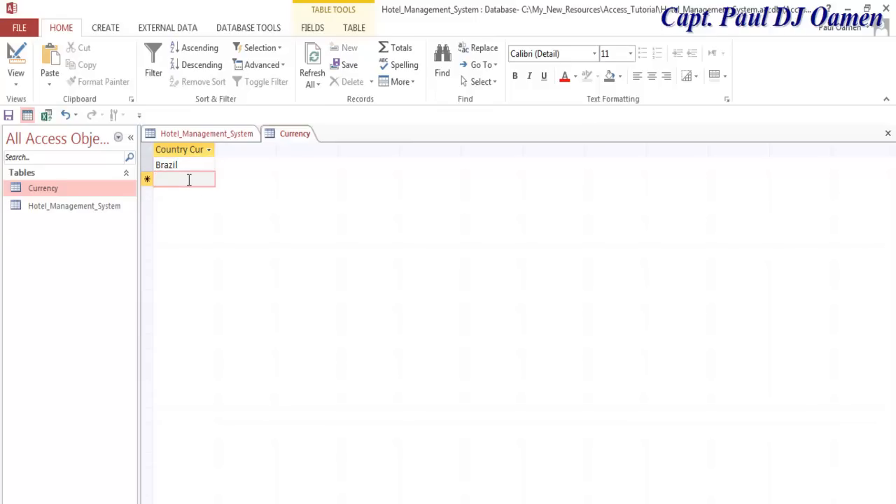
pyautogui.write('Canada')
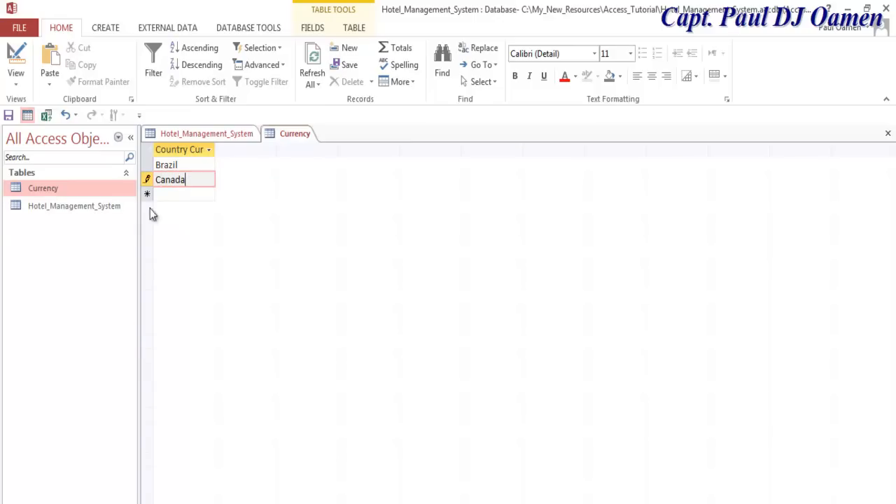
pyautogui.click(161, 195)
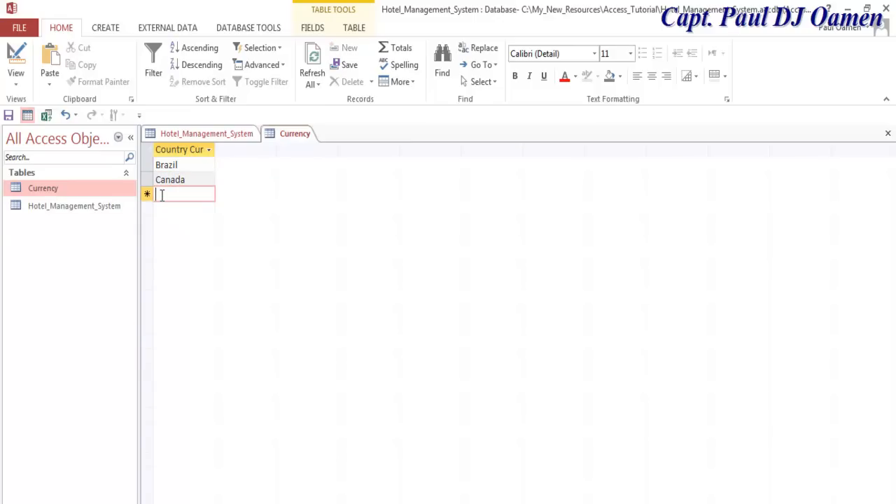
pyautogui.write('Irdia')
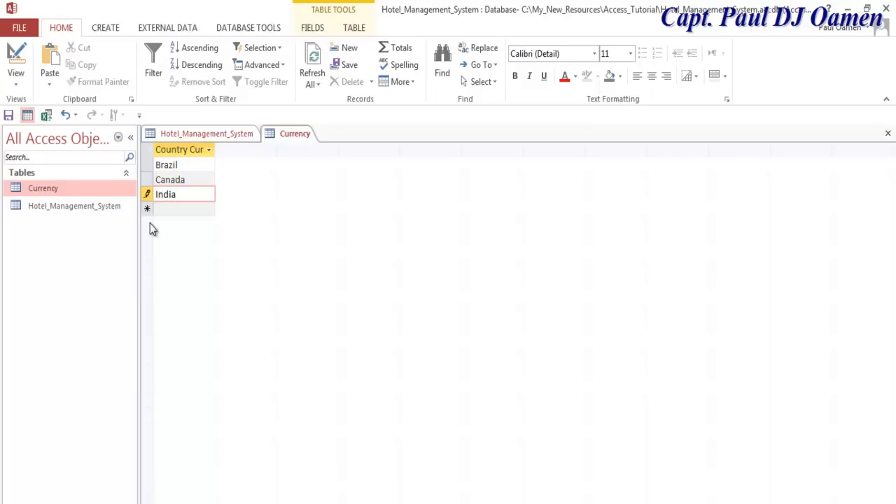
pyautogui.click(166, 209)
# - Add Kenya, Indonesian, Nigeria, Philippine and USA, then close the Currency table
pyautogui.write('Kenya')
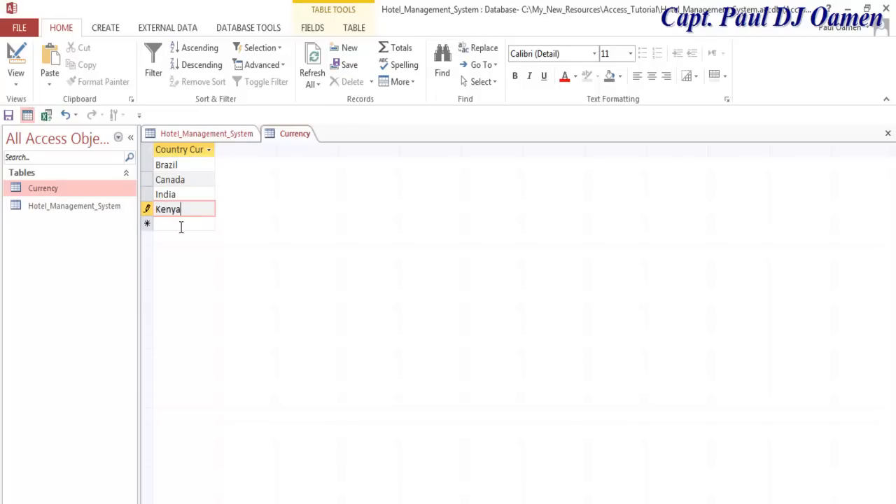
pyautogui.click(187, 224)
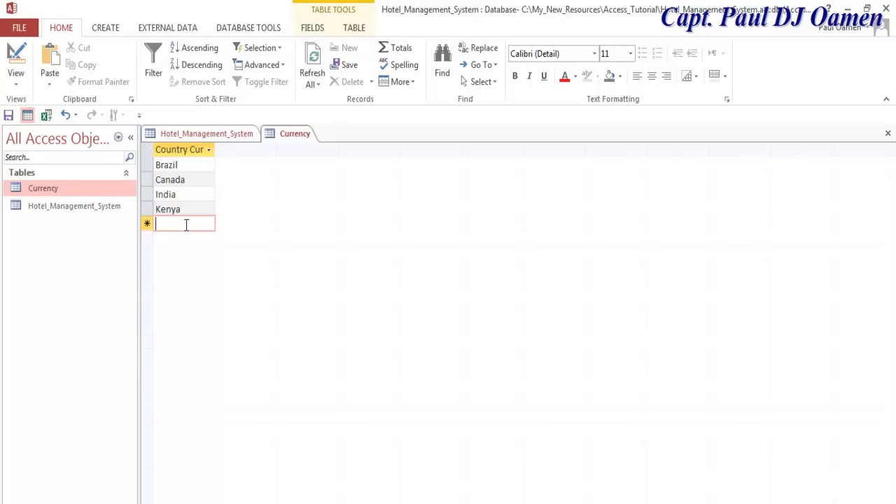
pyautogui.write('Indonesian')
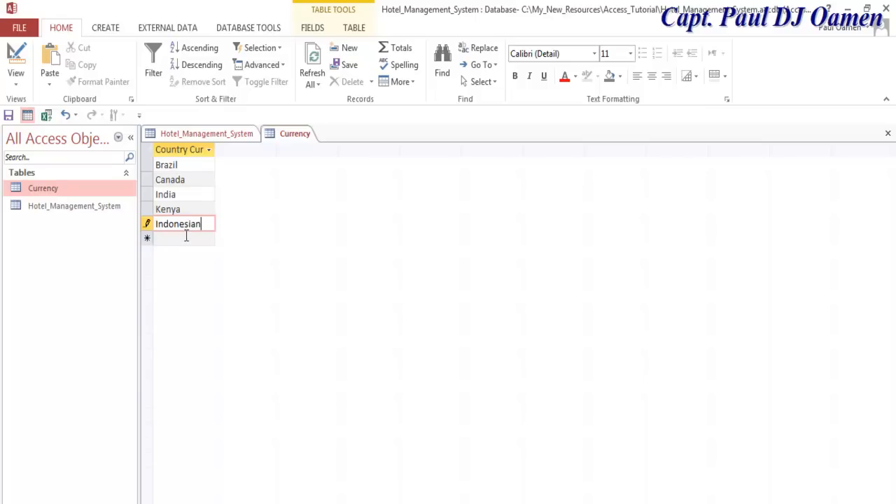
pyautogui.click(185, 238)
pyautogui.write('Ni')
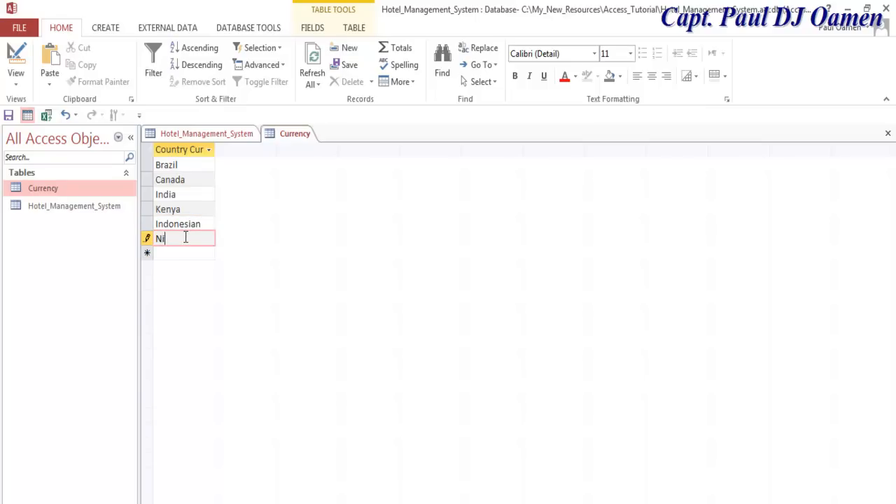
pyautogui.write('geria')
pyautogui.click(188, 254)
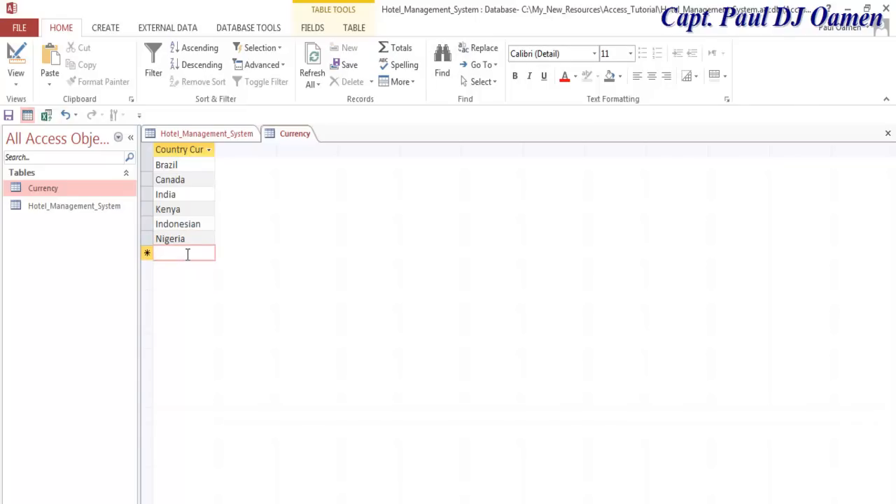
pyautogui.write('Ph')
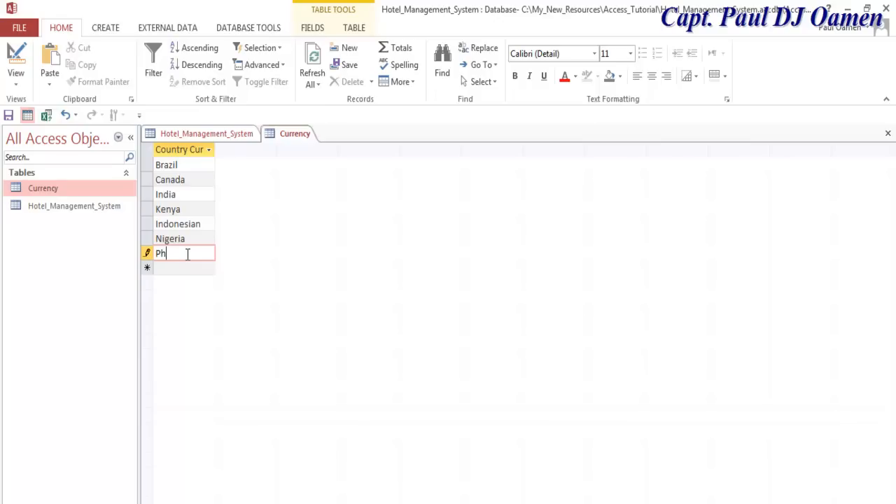
pyautogui.write('ilippine')
pyautogui.click(190, 266)
pyautogui.write('USA')
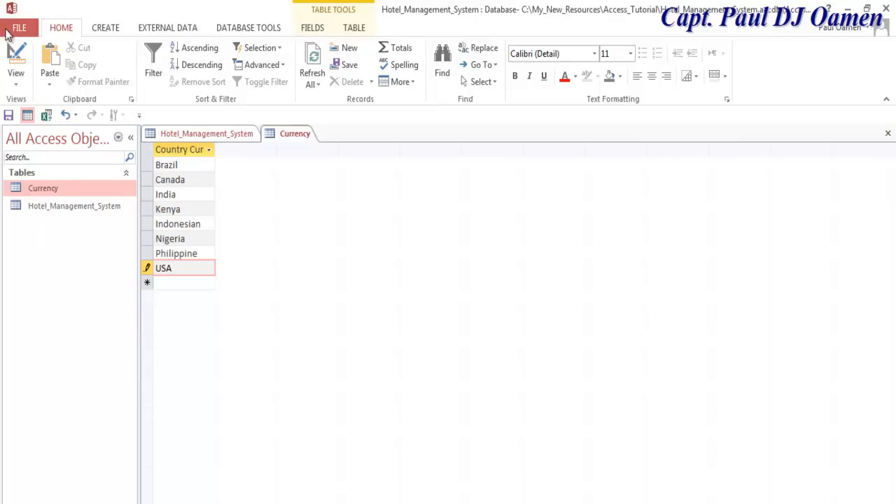
pyautogui.click(888, 133)
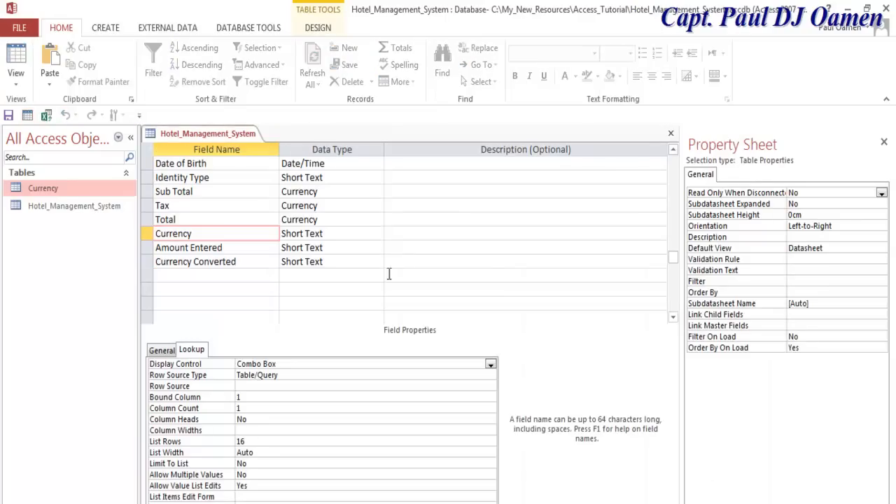
# - Close Hotel_Management_System's design, then open the Gender table, view its design, and close it
pyautogui.click(671, 136)
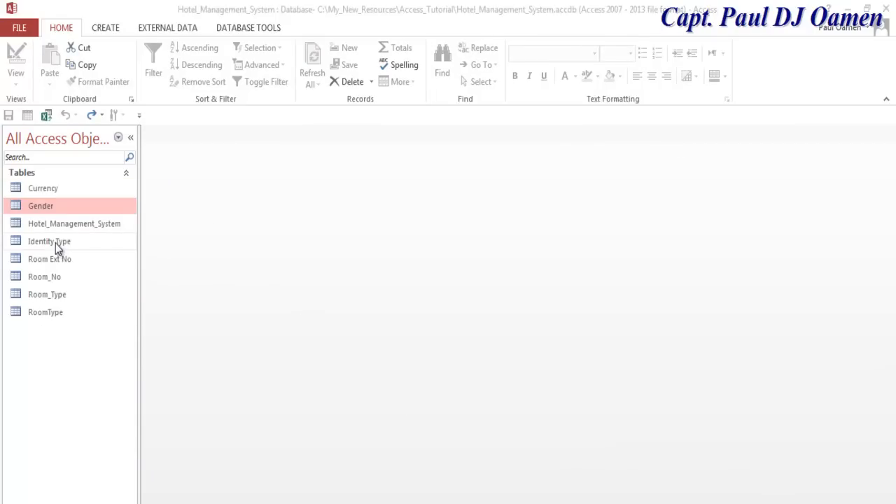
pyautogui.doubleClick(40, 211)
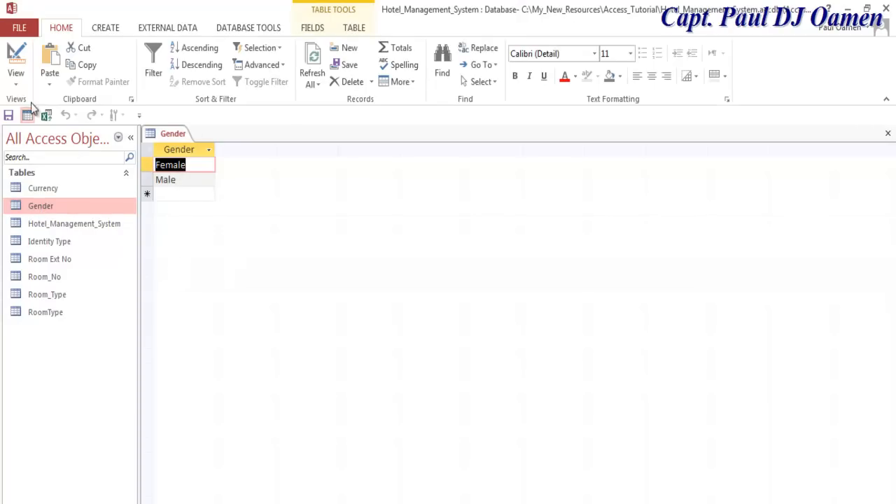
pyautogui.click(191, 165)
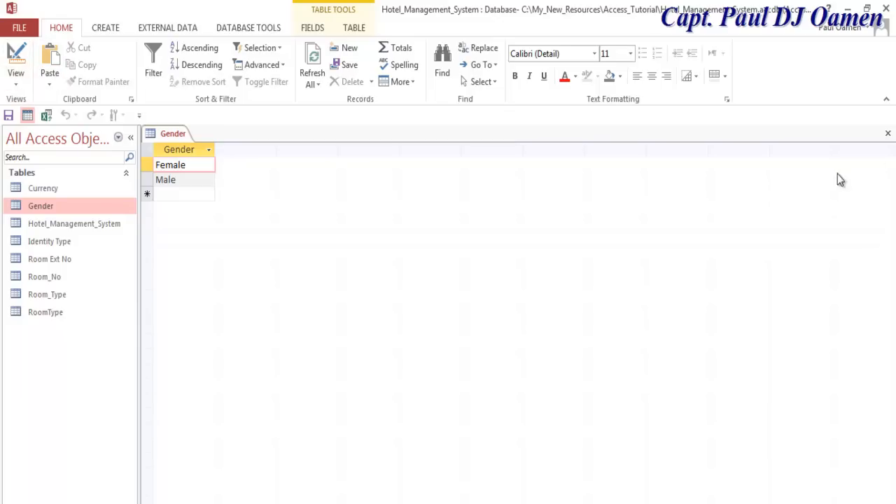
pyautogui.click(15, 78)
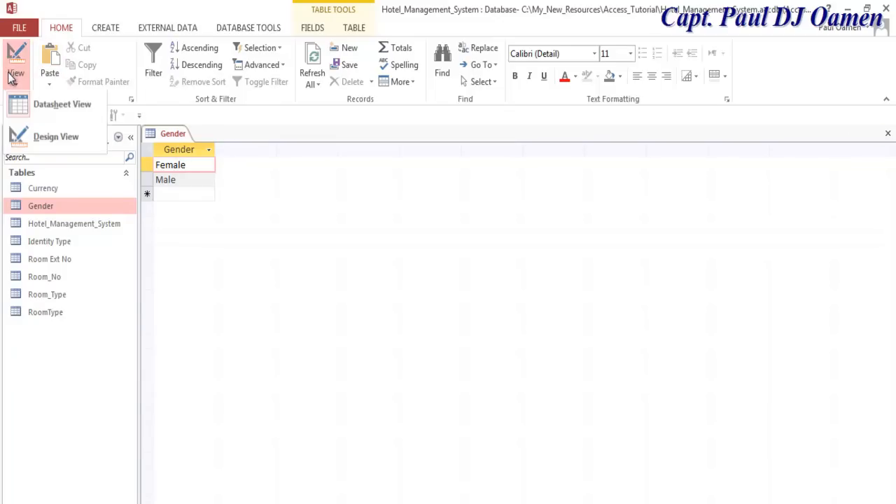
pyautogui.click(40, 144)
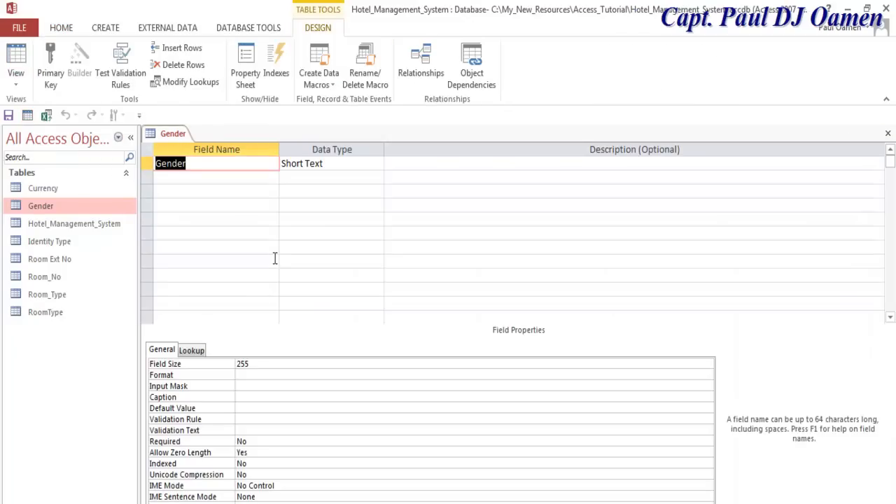
pyautogui.click(888, 133)
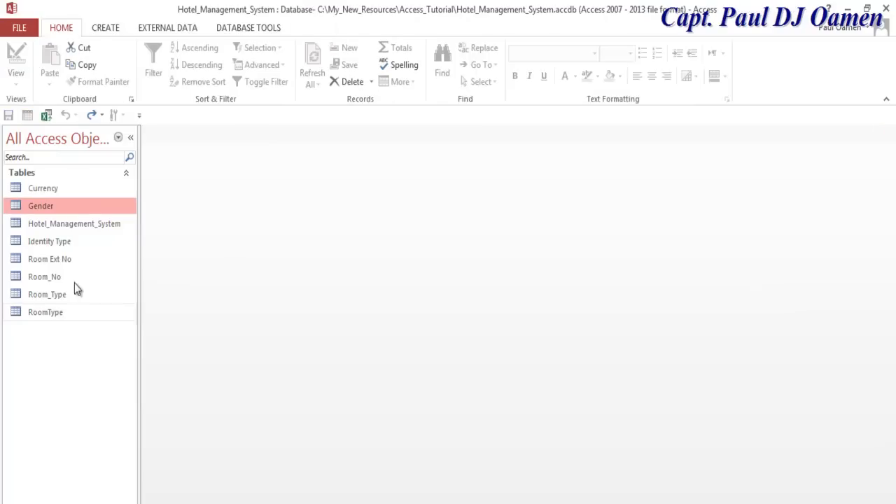
# - Widen Currency's Country Currency column and save the layout when closing the table
pyautogui.doubleClick(44, 188)
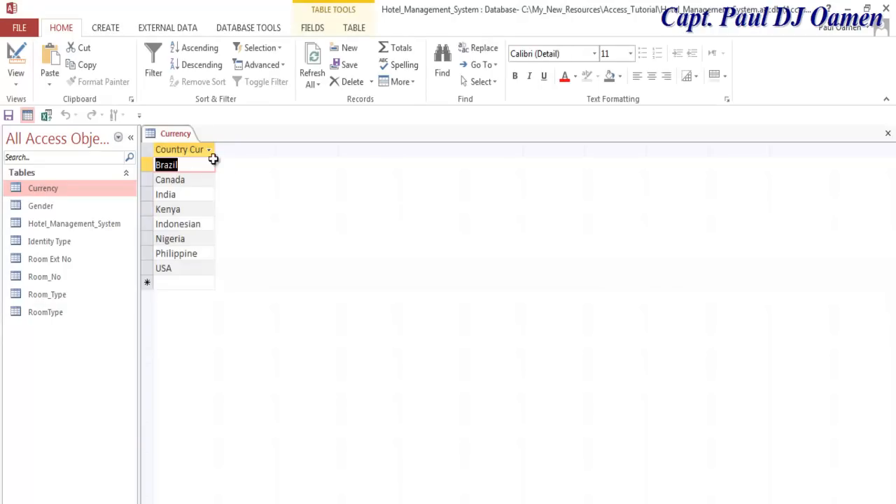
pyautogui.moveTo(215, 150); pyautogui.dragTo(275, 149)
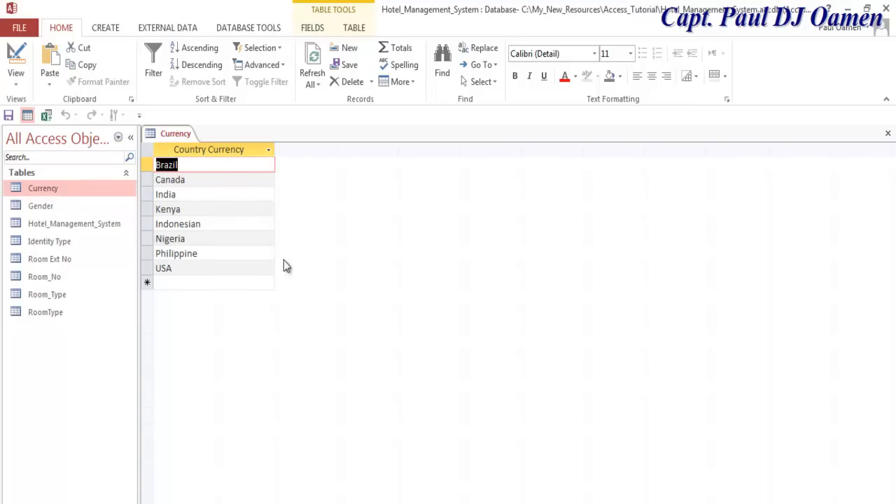
pyautogui.click(203, 168)
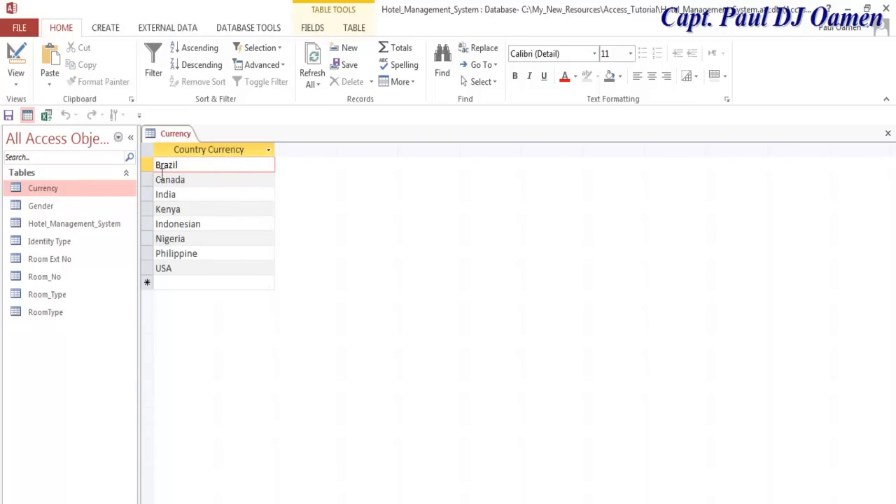
pyautogui.click(15, 76)
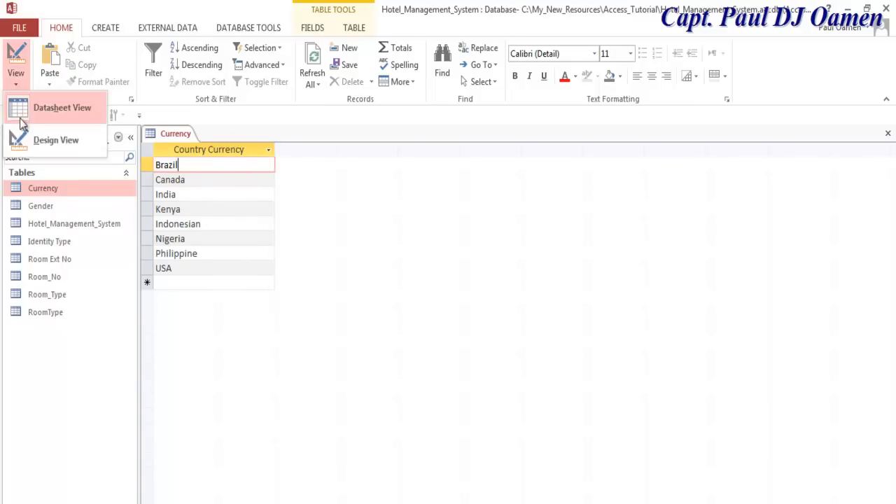
pyautogui.click(54, 142)
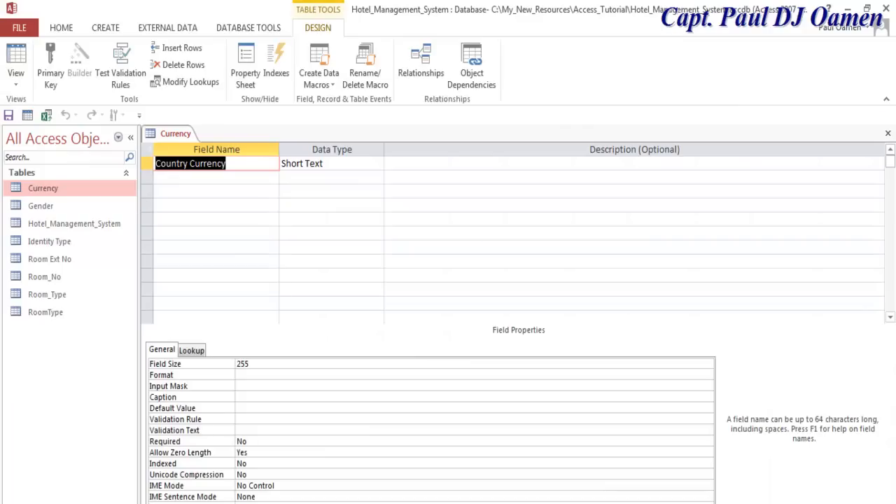
pyautogui.click(888, 133)
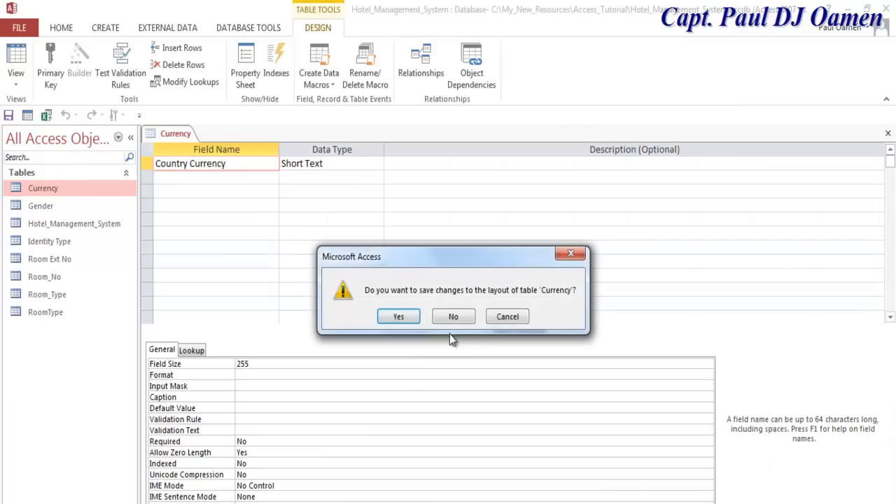
pyautogui.click(398, 316)
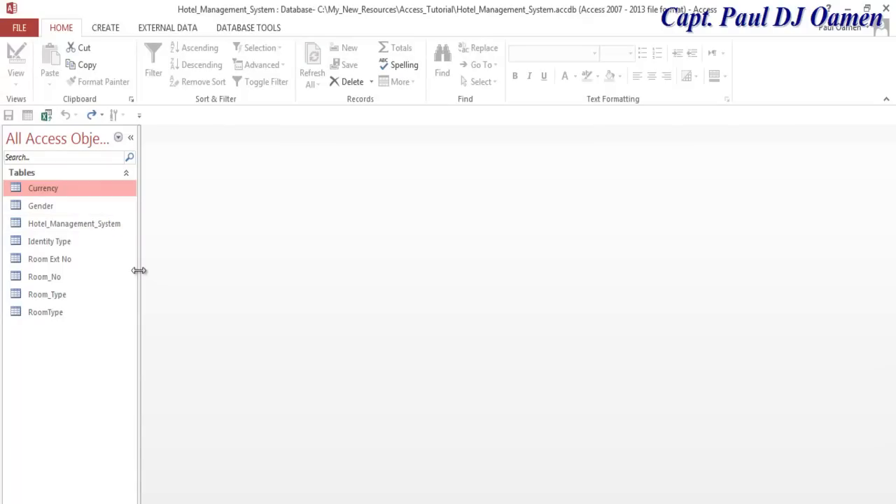
# - Open the Identity Type, Room Ext No, Room_No and Room_Type lookup tables from the navigation pane
pyautogui.doubleClick(60, 244)
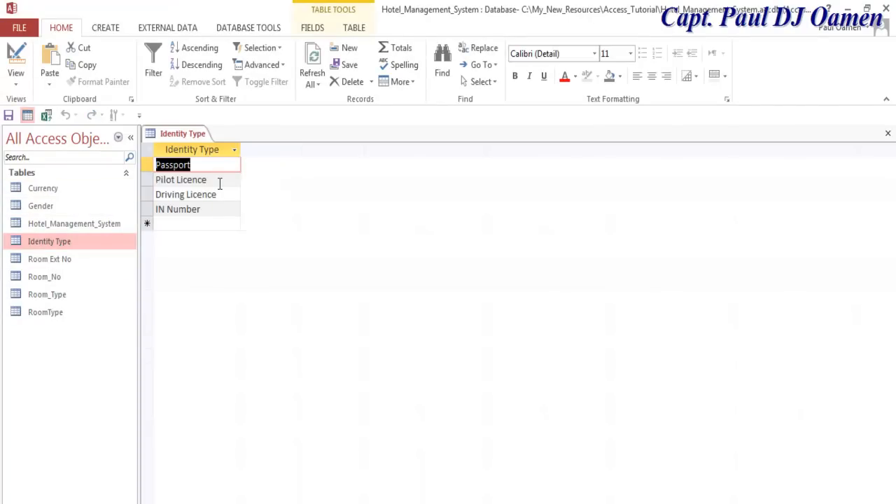
pyautogui.click(43, 260)
pyautogui.doubleClick(43, 260)
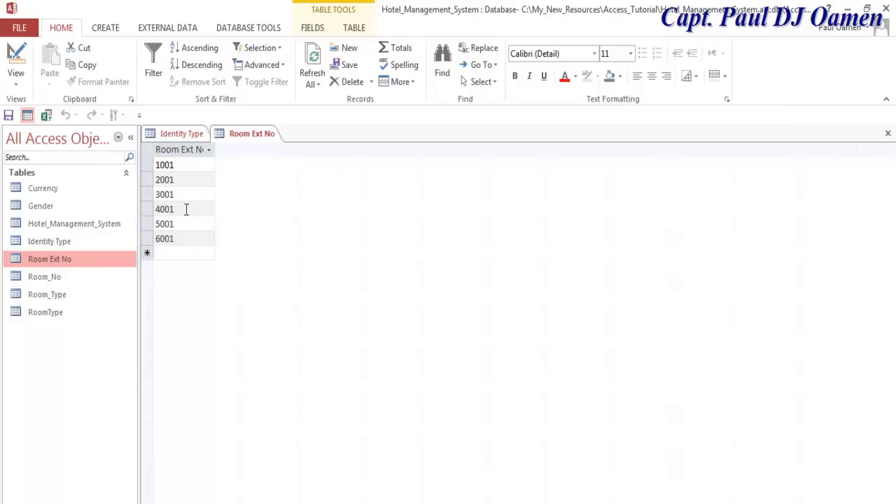
pyautogui.doubleClick(62, 278)
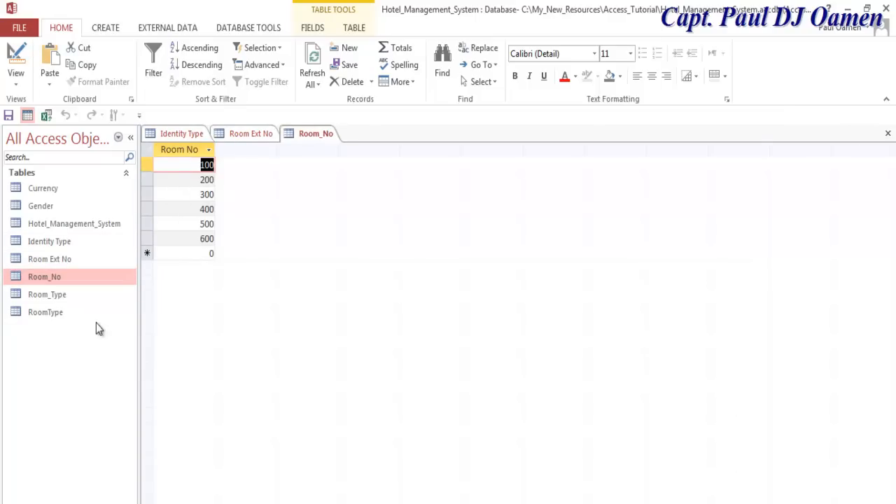
pyautogui.click(70, 298)
pyautogui.doubleClick(70, 298)
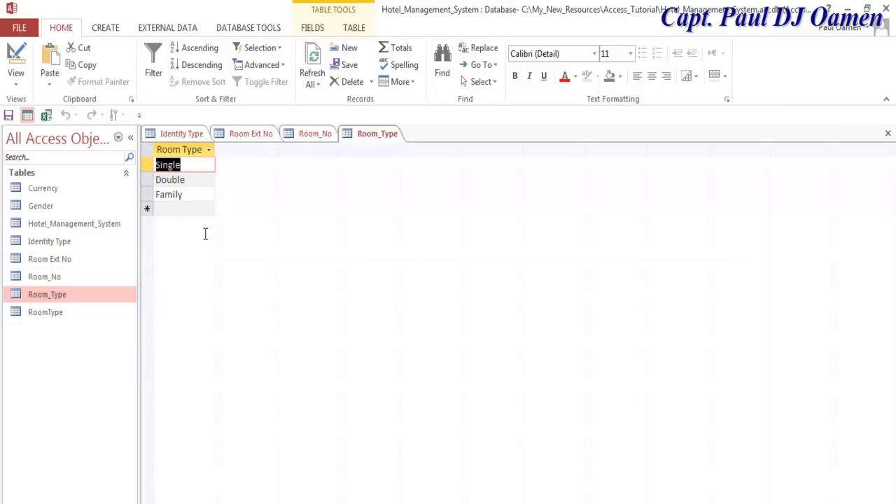
# - Compare the RoomType and Room_Type tables; the first RoomType delete is refused while it is open
pyautogui.doubleClick(46, 314)
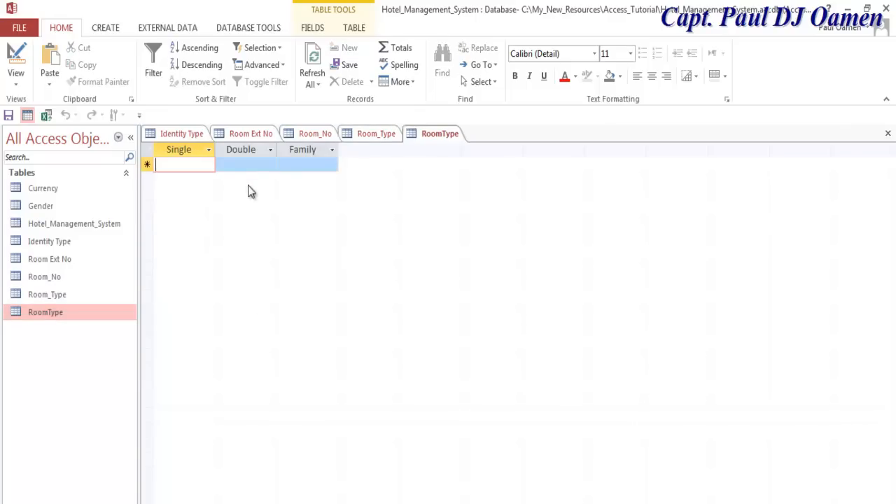
pyautogui.doubleClick(58, 296)
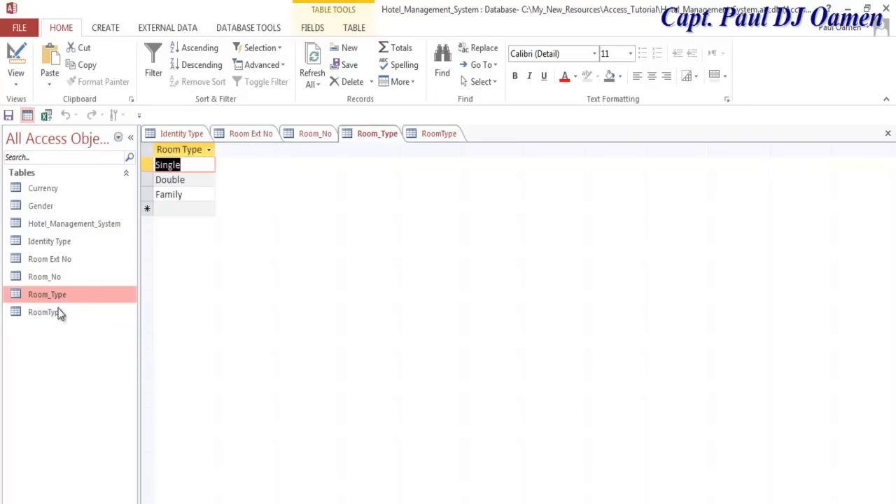
pyautogui.click(54, 317)
pyautogui.rightClick(54, 317)
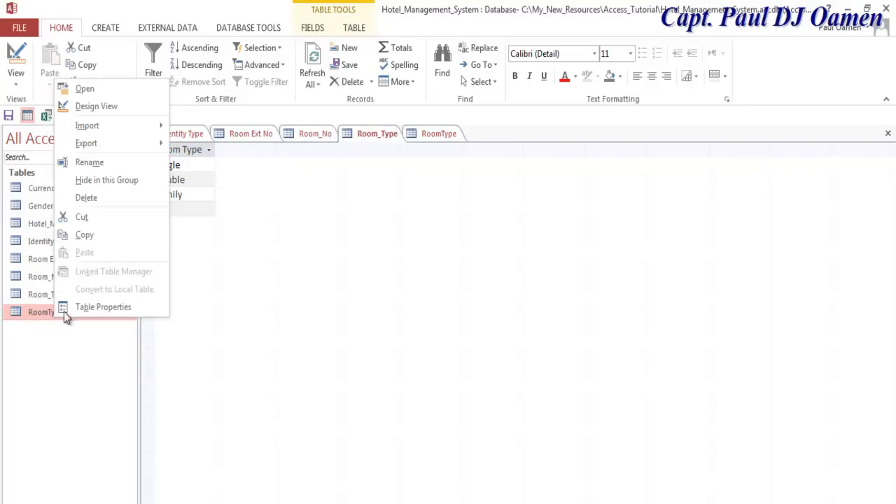
pyautogui.click(91, 199)
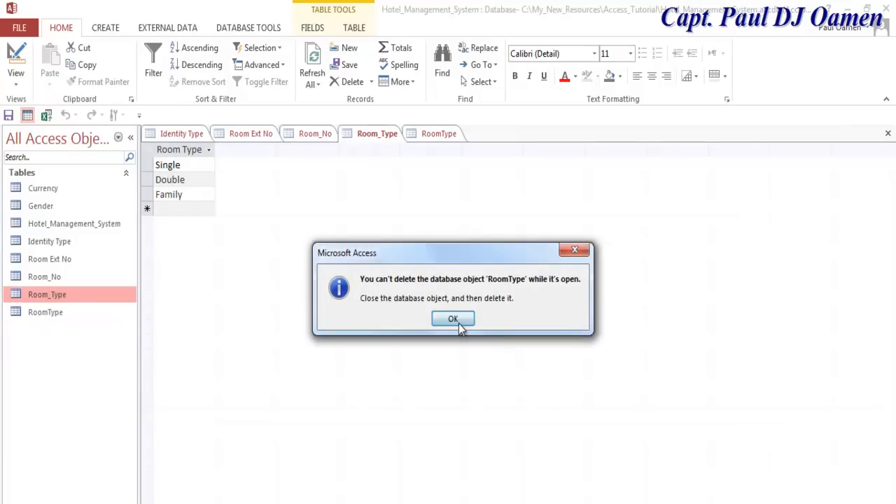
pyautogui.click(458, 323)
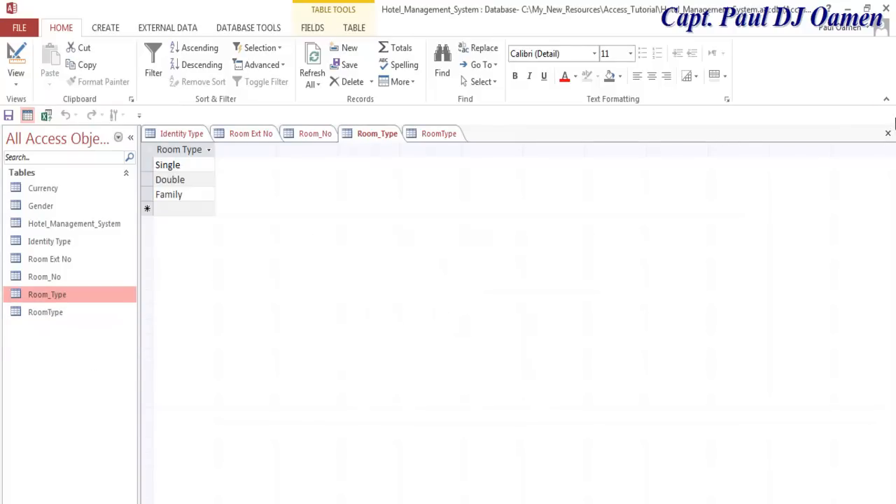
# - Close the Room_Type, RoomType, Room_No, Room Ext No and Identity Type tables, rechecking RoomType once
pyautogui.click(888, 134)
pyautogui.click(888, 133)
pyautogui.click(888, 133)
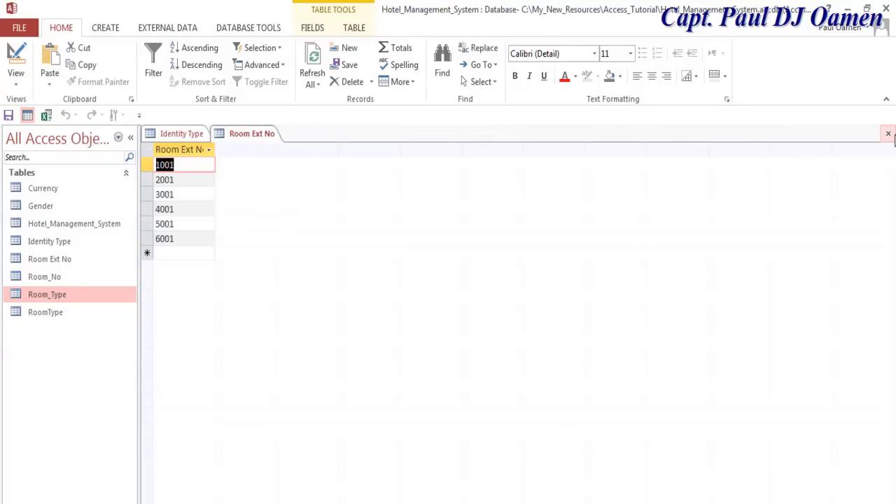
pyautogui.click(887, 133)
pyautogui.click(888, 133)
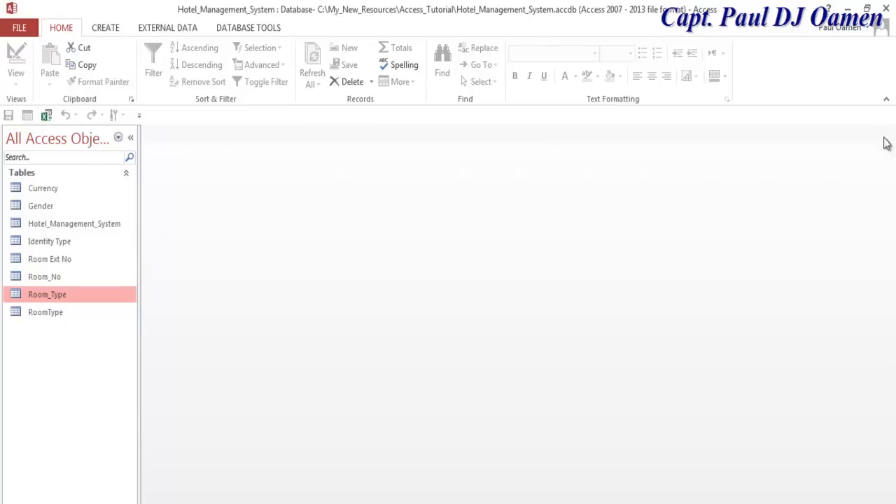
pyautogui.doubleClick(56, 314)
pyautogui.click(888, 133)
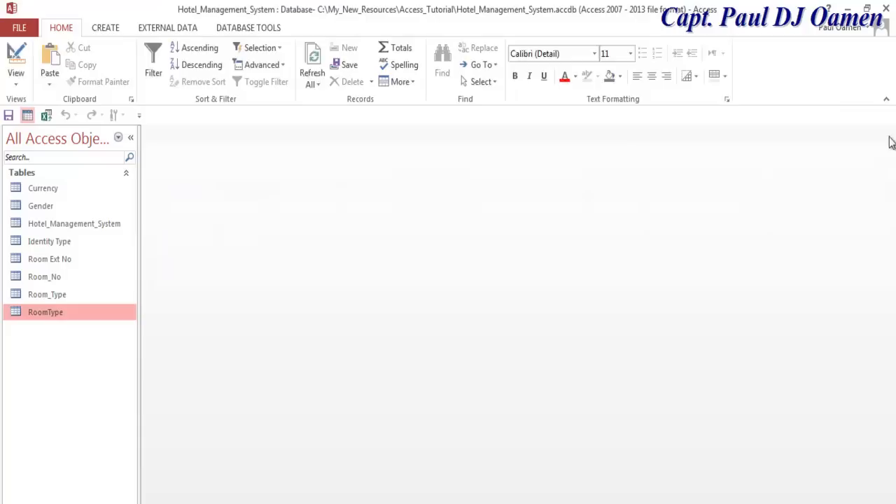
# - Delete the duplicate RoomType table from the Navigation Pane and confirm with Yes
pyautogui.rightClick(60, 317)
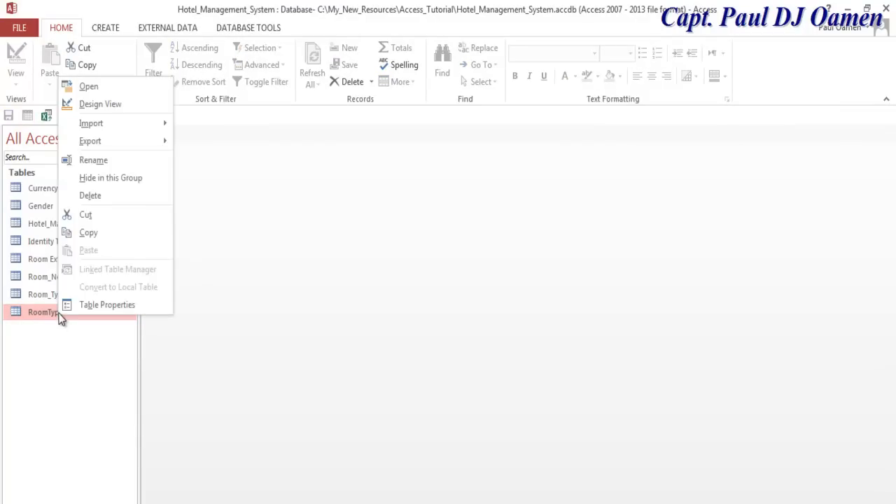
pyautogui.click(106, 197)
pyautogui.click(398, 319)
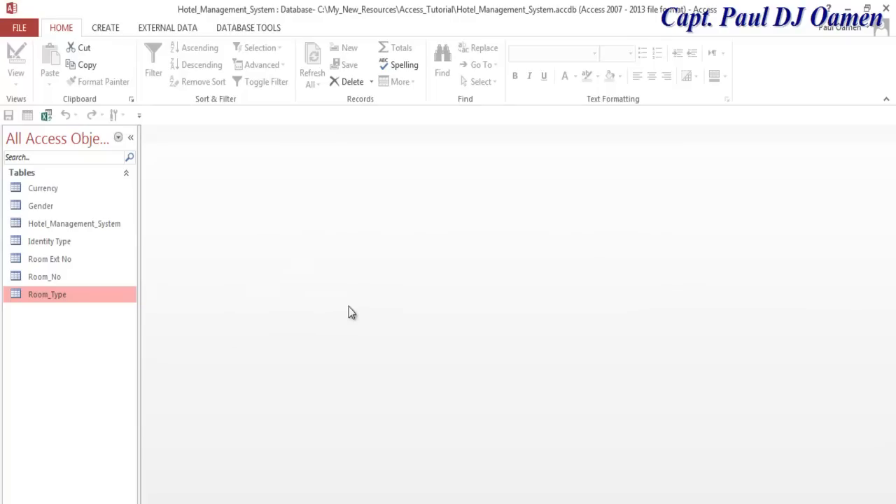
pyautogui.click(107, 28)
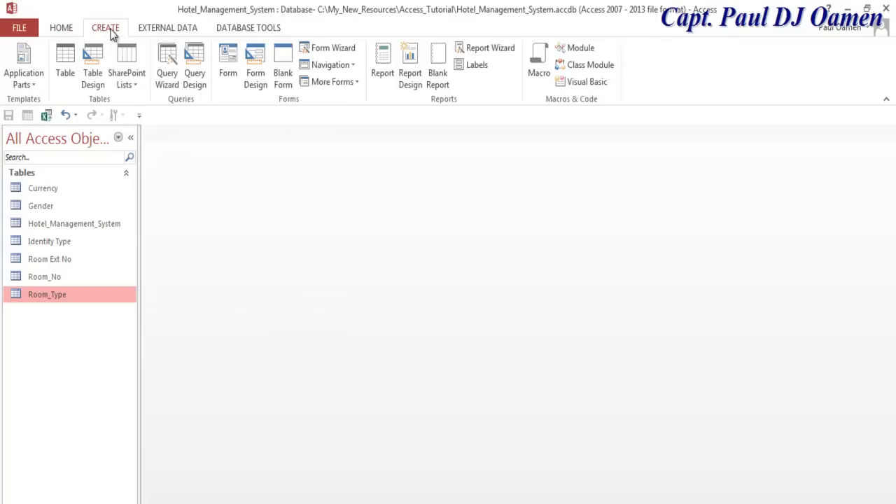
# - Build a columnar form from all Hotel_Management_System table fields with the Form Wizard, opening it in Design view
pyautogui.click(322, 48)
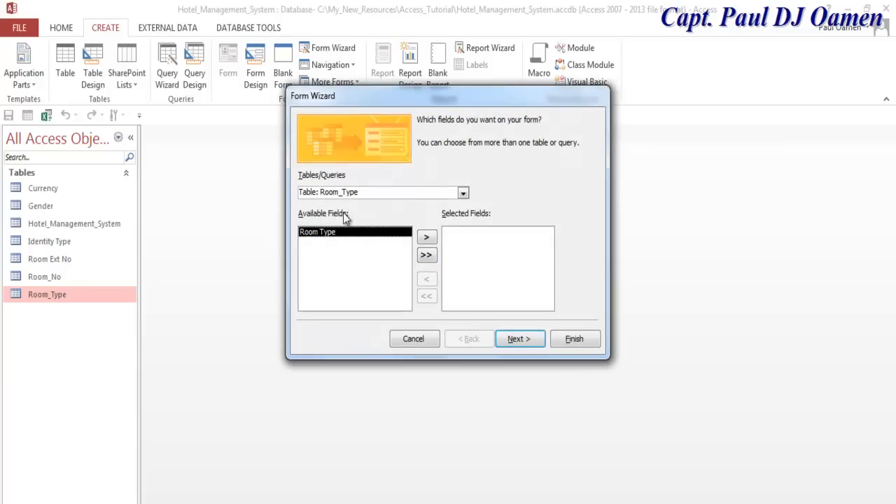
pyautogui.click(463, 193)
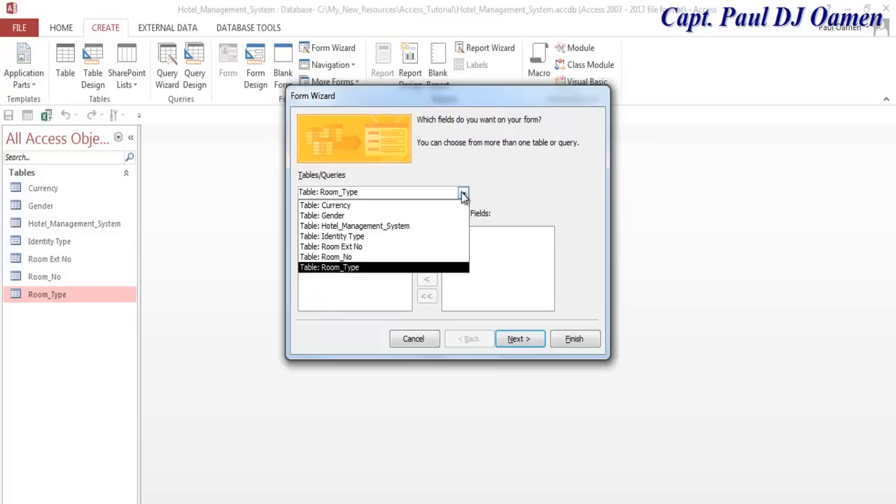
pyautogui.click(376, 229)
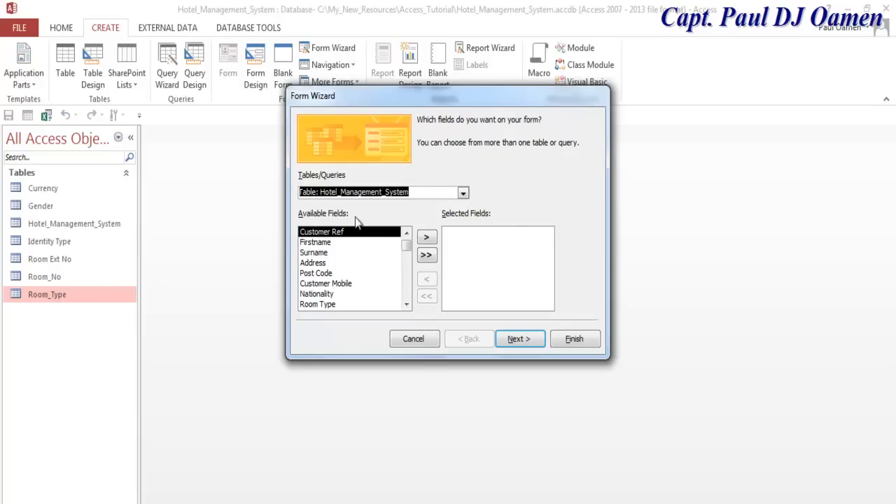
pyautogui.click(426, 256)
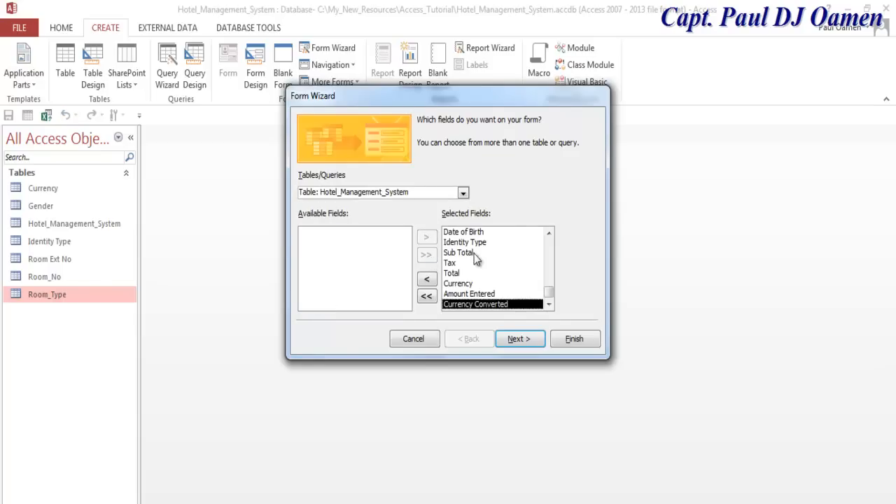
pyautogui.click(530, 340)
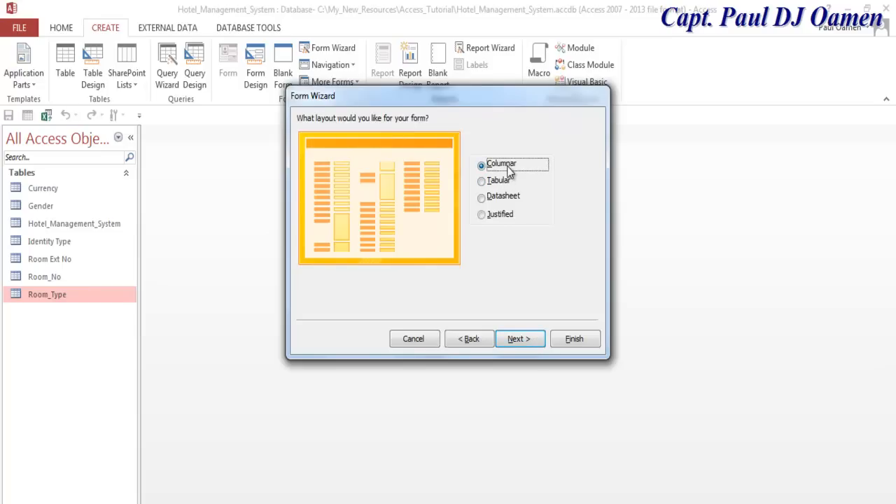
pyautogui.click(531, 345)
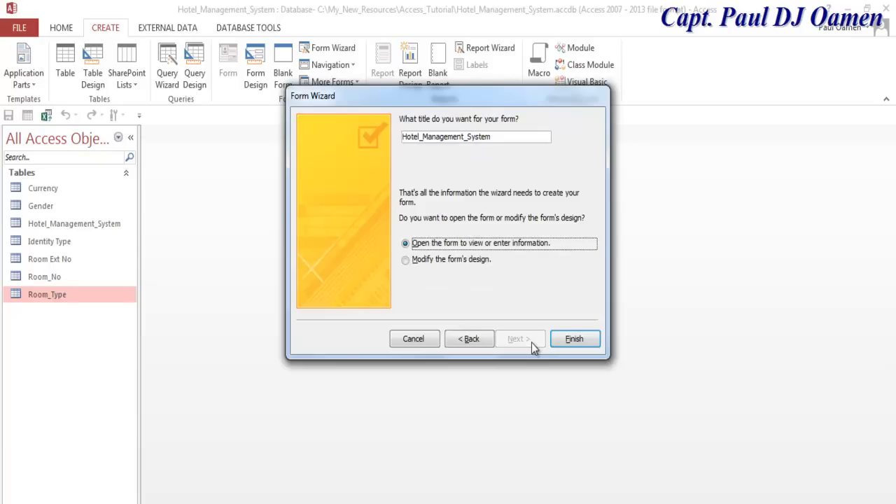
pyautogui.click(453, 261)
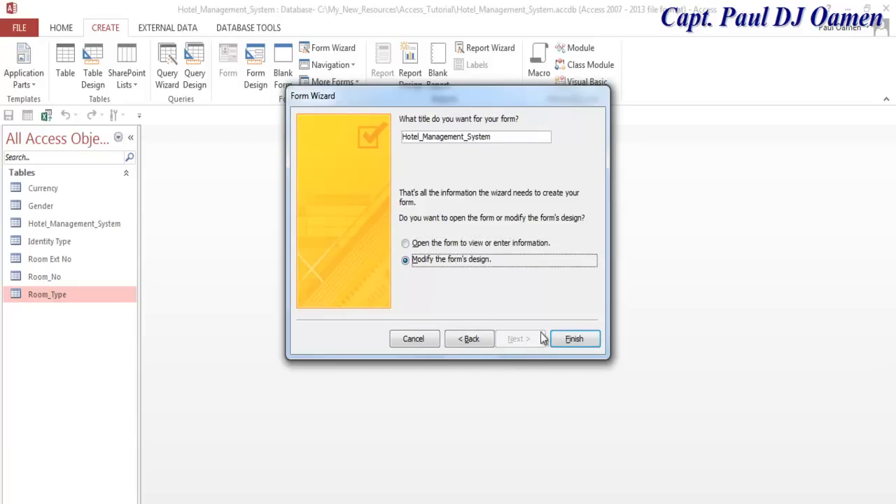
pyautogui.click(575, 340)
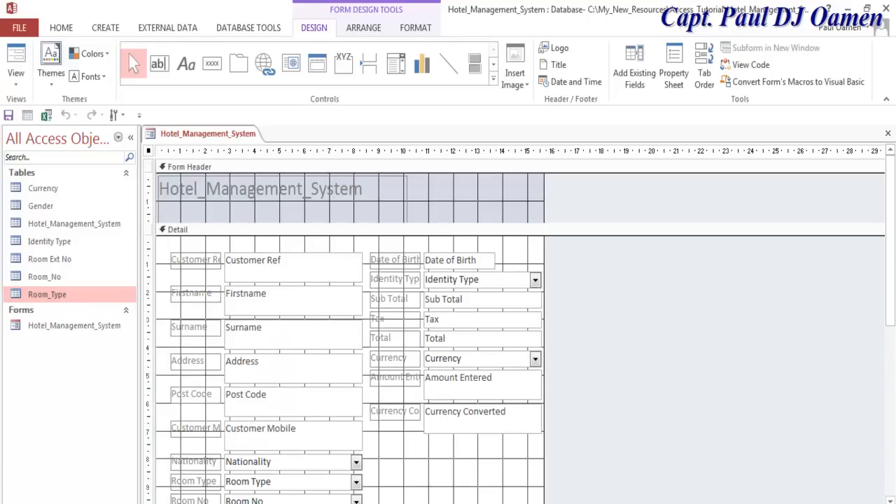
# - Switch the Hotel_Management_System form to Form View and scroll down and back up through its fields
pyautogui.click(15, 78)
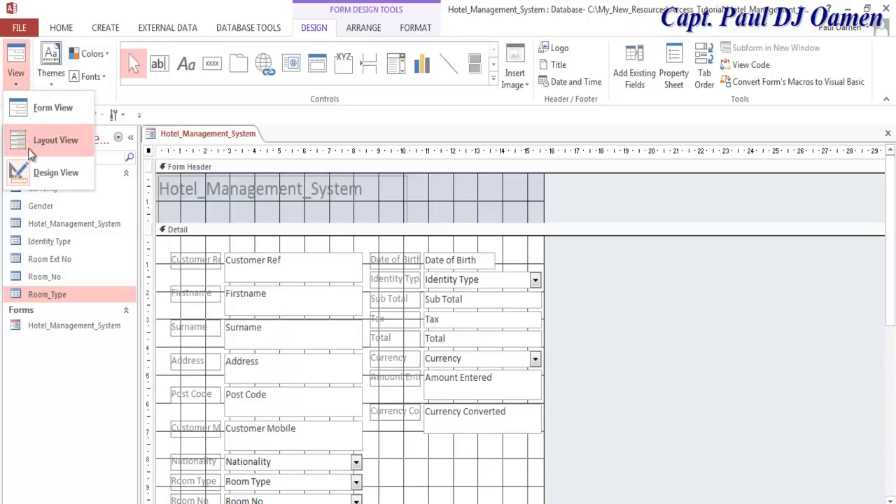
pyautogui.click(39, 108)
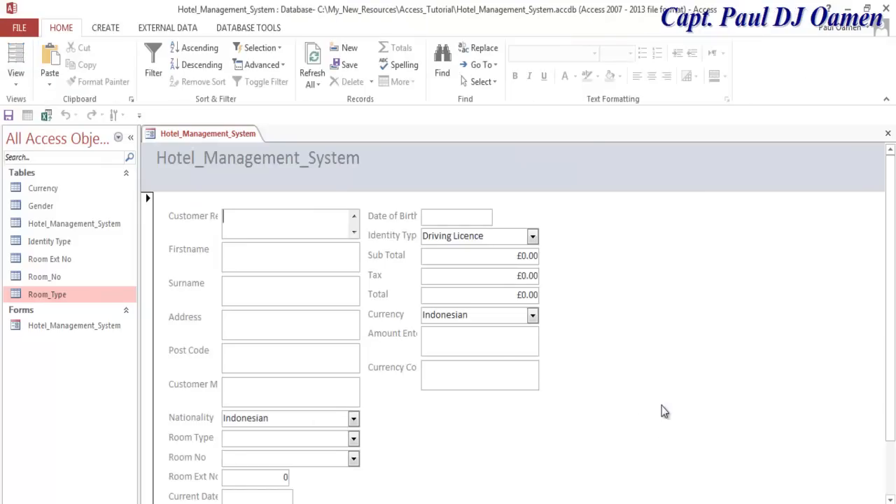
pyautogui.moveTo(891, 338); pyautogui.dragTo(895, 310)
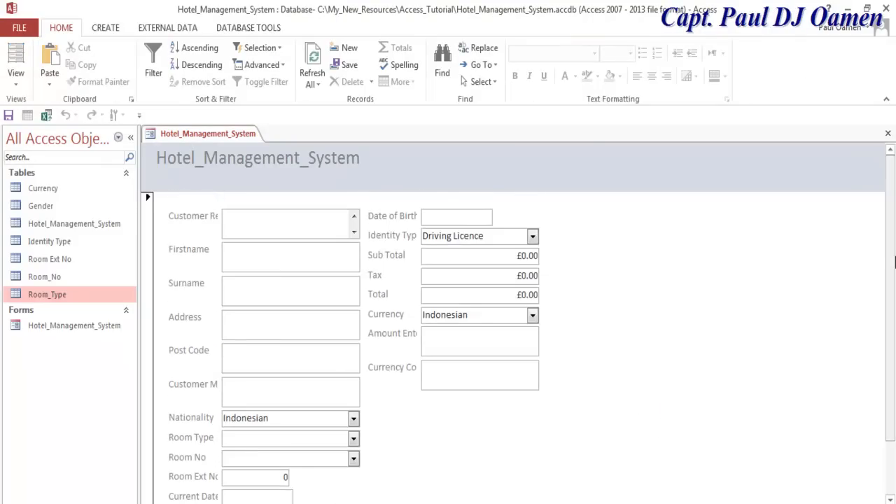
pyautogui.moveTo(895, 262); pyautogui.dragTo(892, 360)
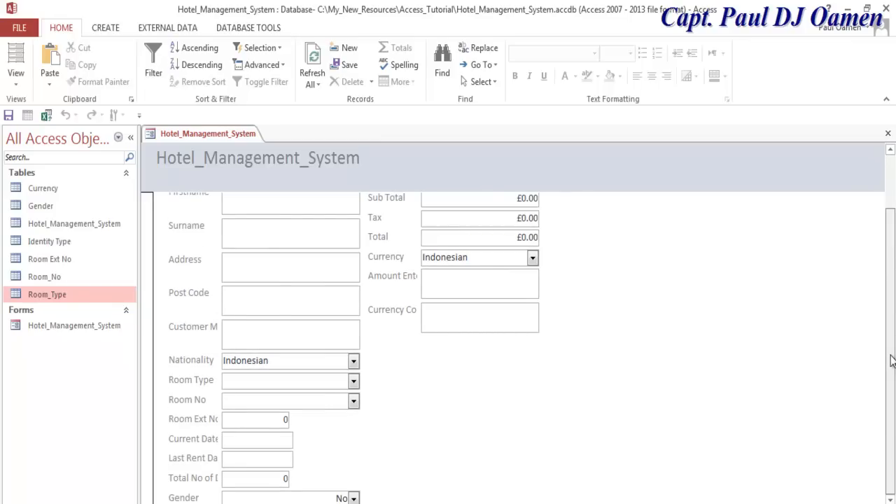
pyautogui.moveTo(892, 354); pyautogui.dragTo(892, 263)
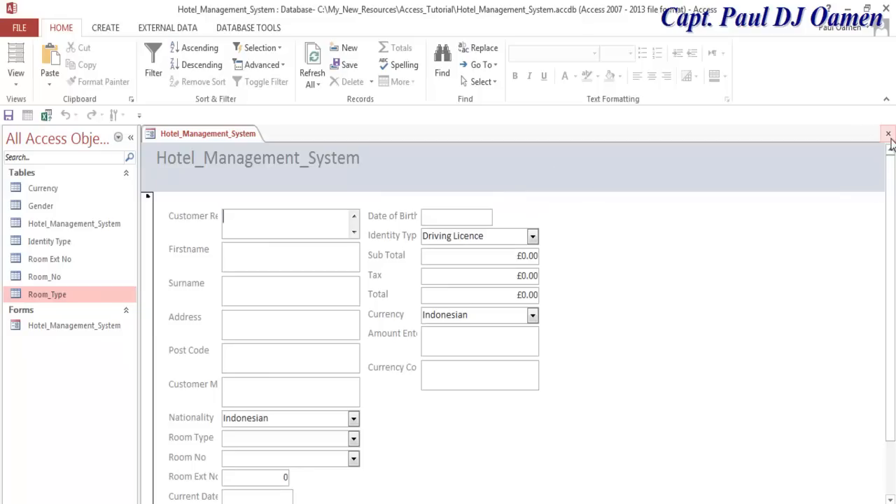
# - Open the Hotel_Management_System form in Design view and show the whole form's Property Sheet
pyautogui.rightClick(73, 327)
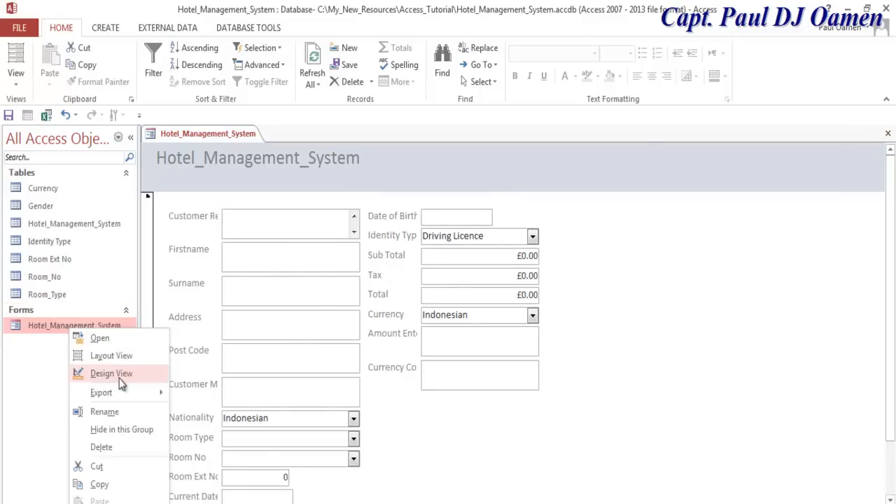
pyautogui.click(112, 374)
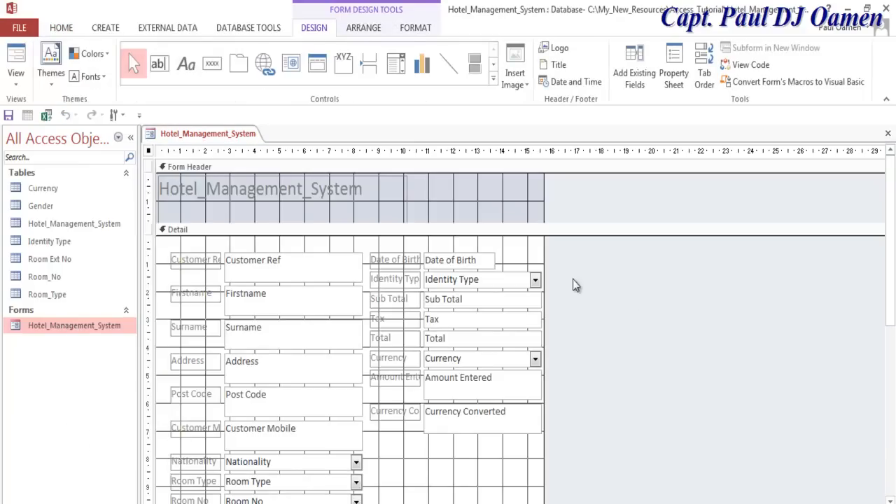
pyautogui.click(426, 464)
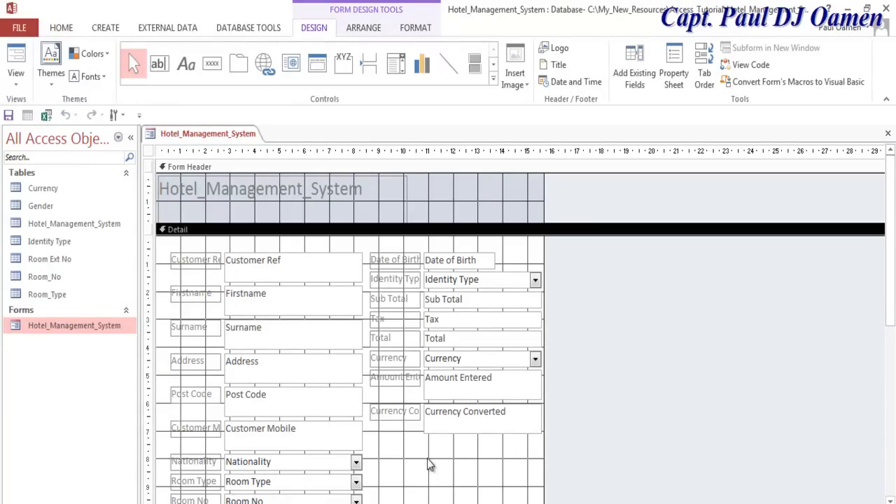
pyautogui.click(148, 153)
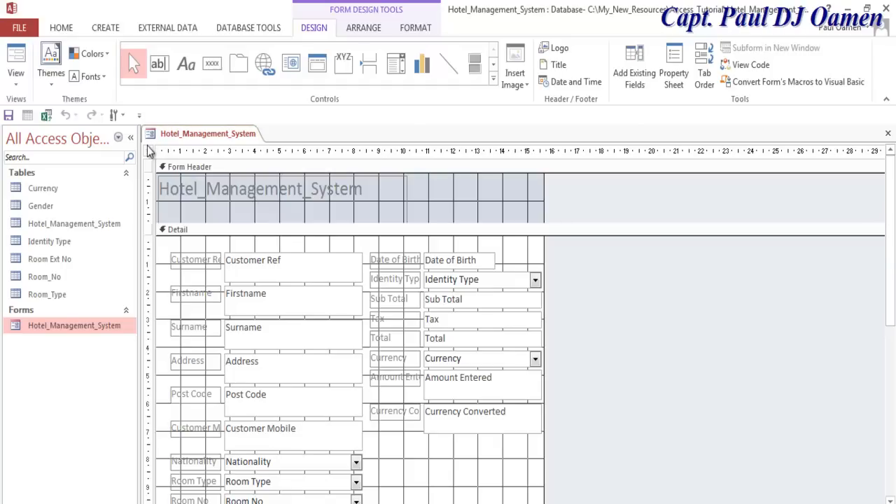
pyautogui.rightClick(149, 154)
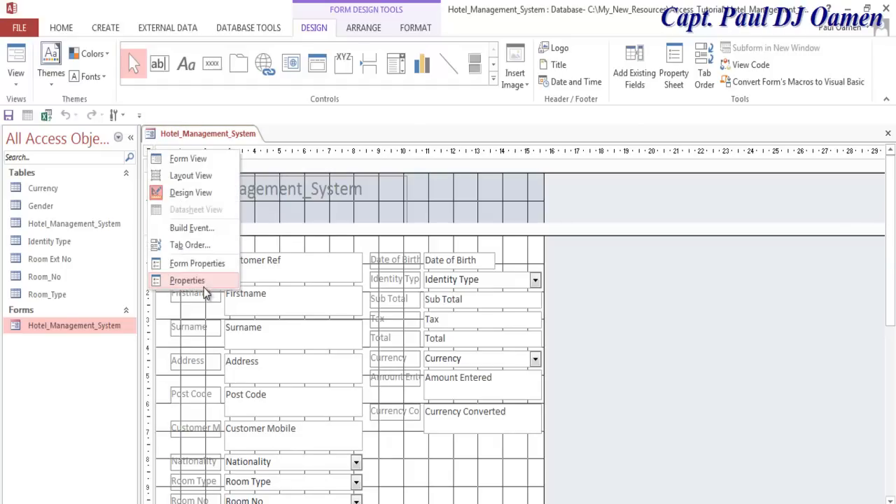
pyautogui.click(203, 264)
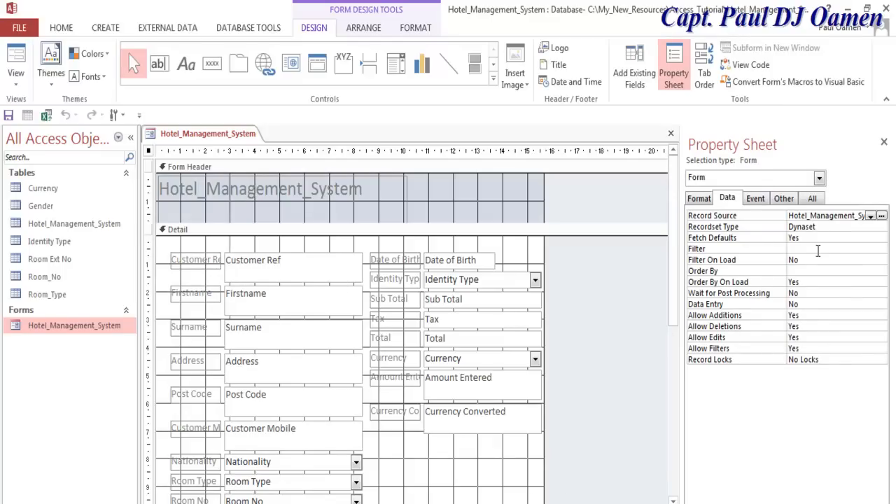
# - Browse the Event, Other, Format and All property tabs, then load the Detail section's format properties
pyautogui.click(756, 199)
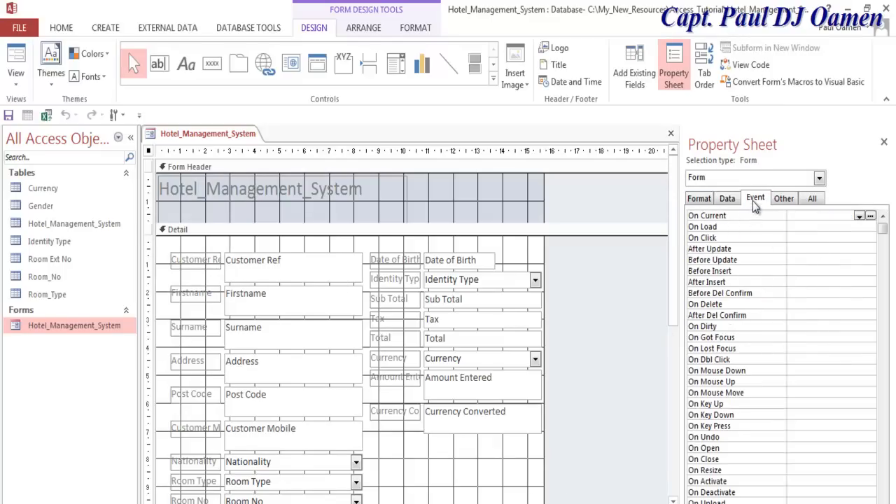
pyautogui.click(782, 198)
pyautogui.click(700, 200)
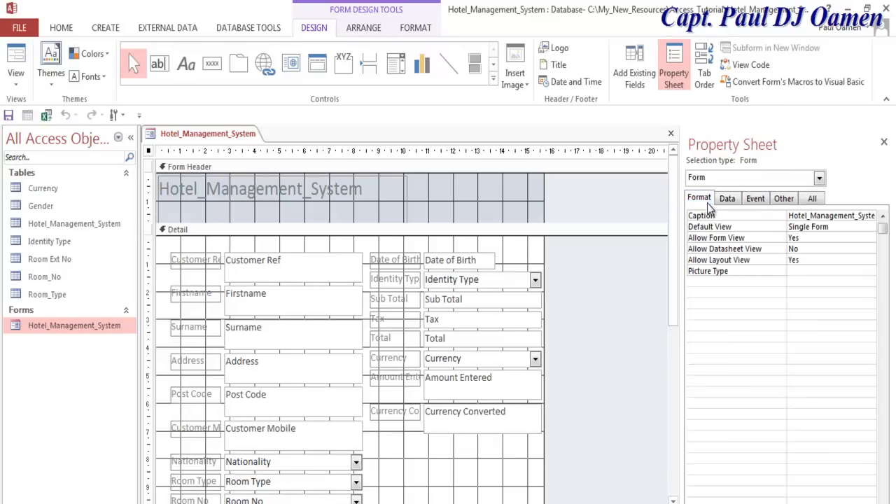
pyautogui.click(813, 199)
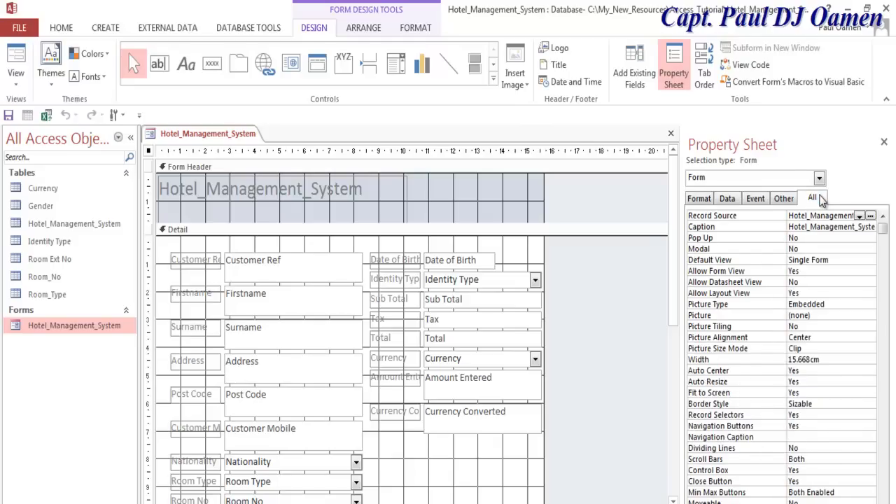
pyautogui.click(884, 231)
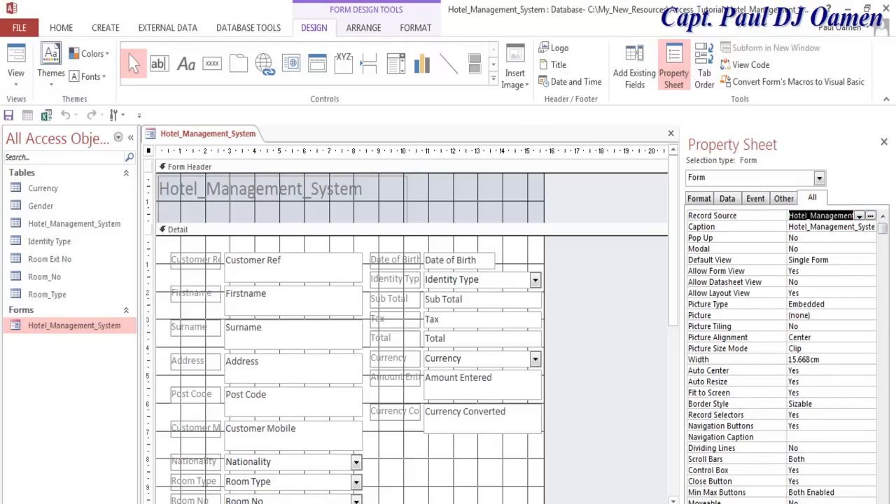
pyautogui.click(699, 199)
pyautogui.click(483, 473)
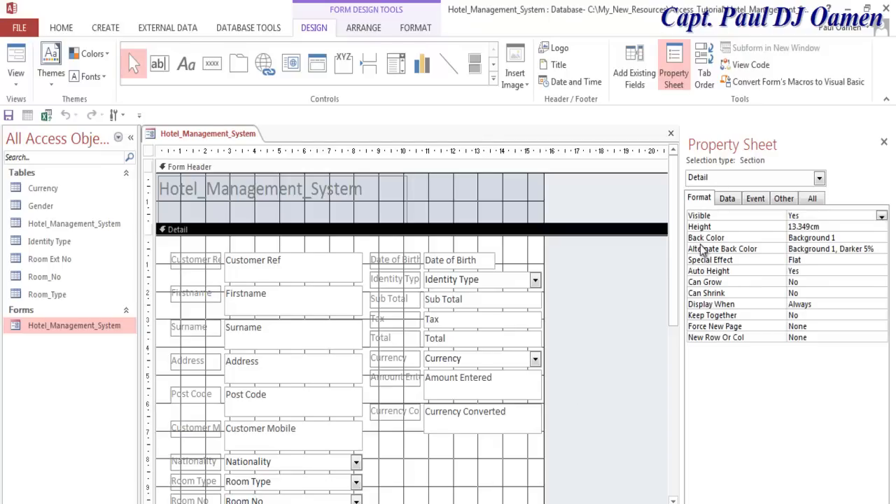
# - Give the Detail section a darker Background 1 grey and preview the form in Form View
pyautogui.click(882, 239)
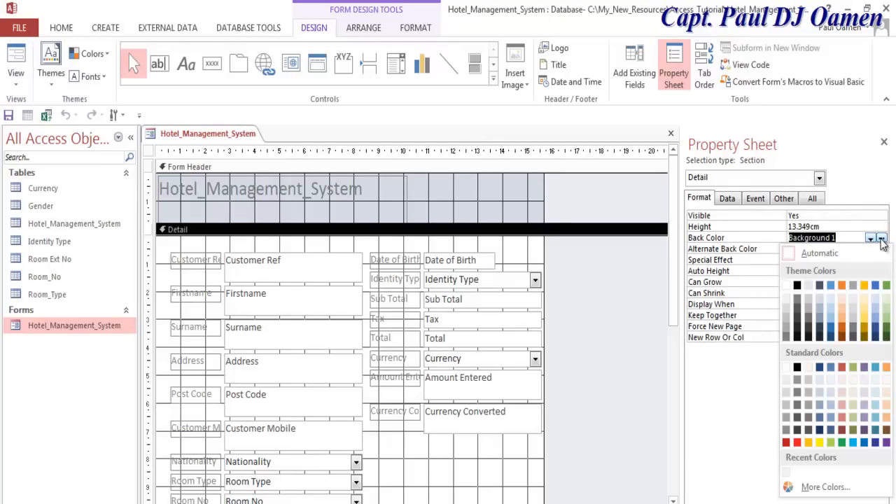
pyautogui.click(787, 311)
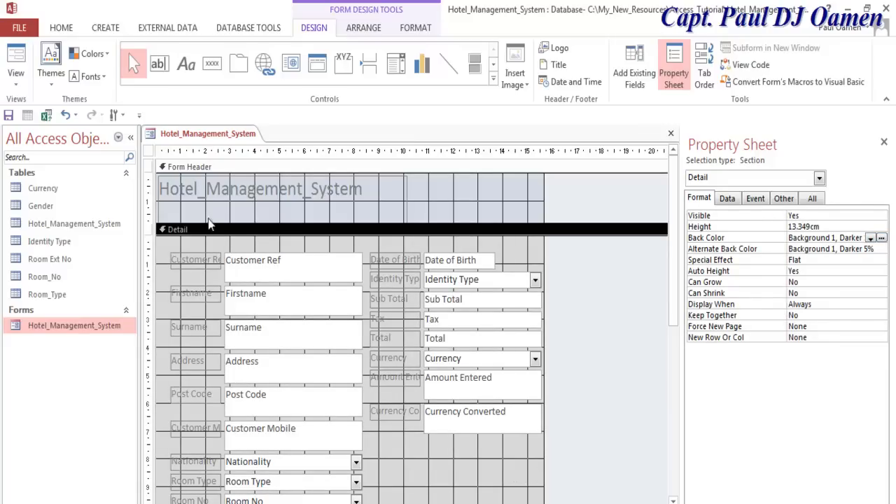
pyautogui.click(17, 75)
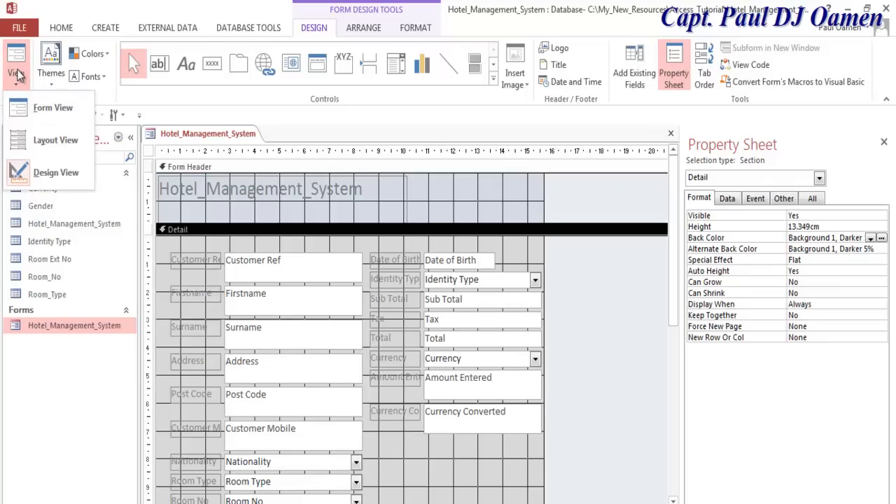
pyautogui.click(25, 108)
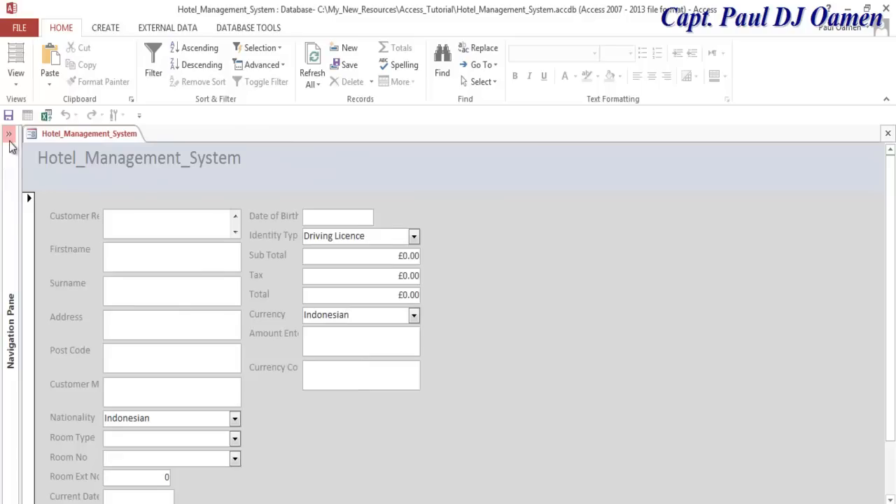
pyautogui.click(10, 140)
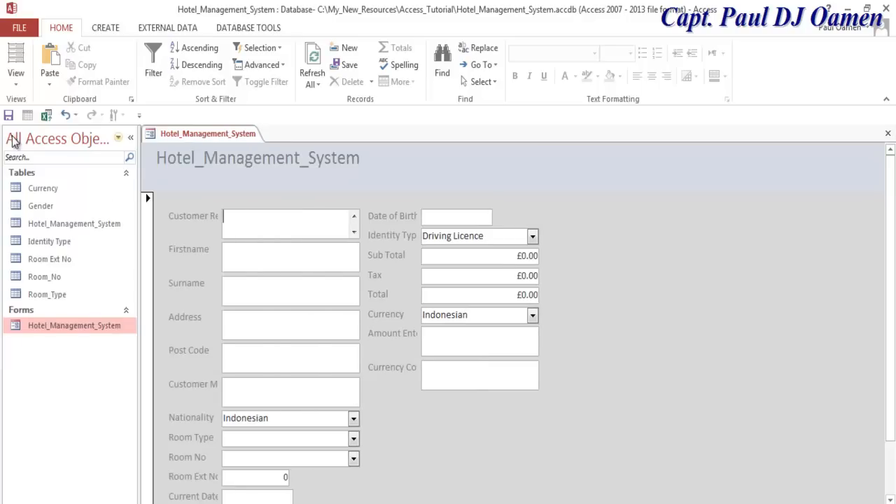
pyautogui.rightClick(75, 334)
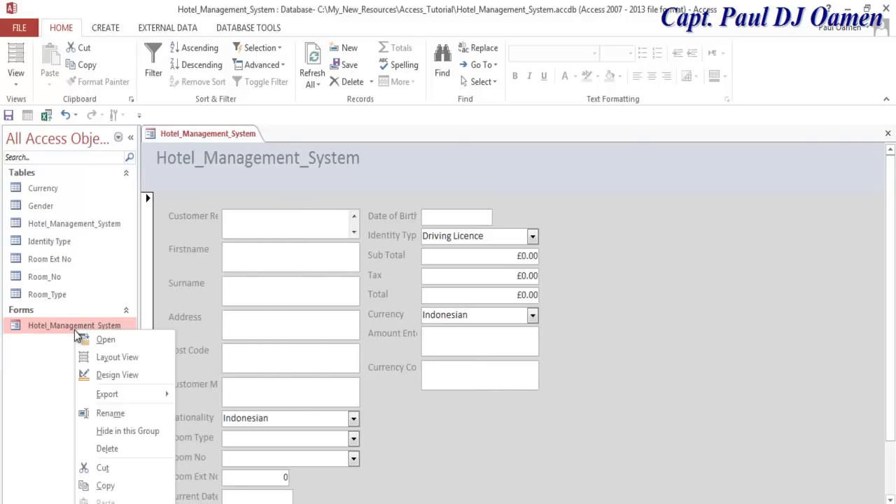
# - Widen the form in Design view and drag its controls into customer, room/billing and currency columns
pyautogui.click(144, 378)
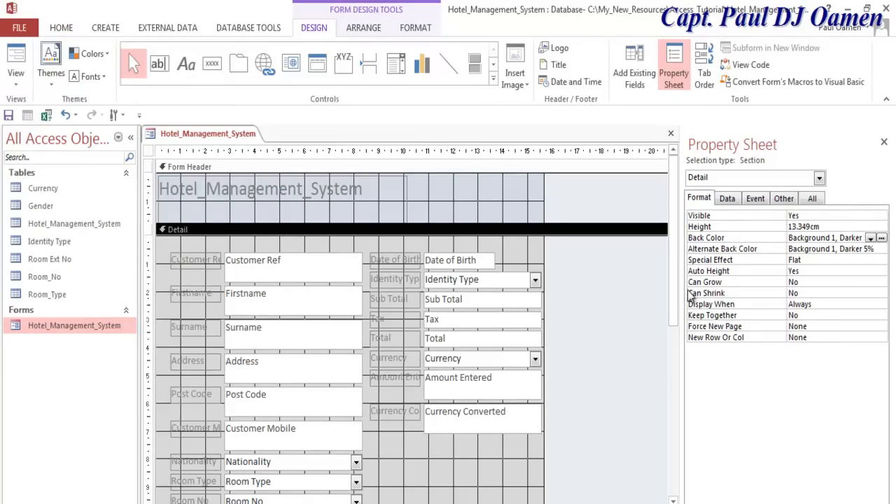
pyautogui.moveTo(544, 266); pyautogui.dragTo(654, 260)
pyautogui.moveTo(568, 258); pyautogui.dragTo(320, 490)
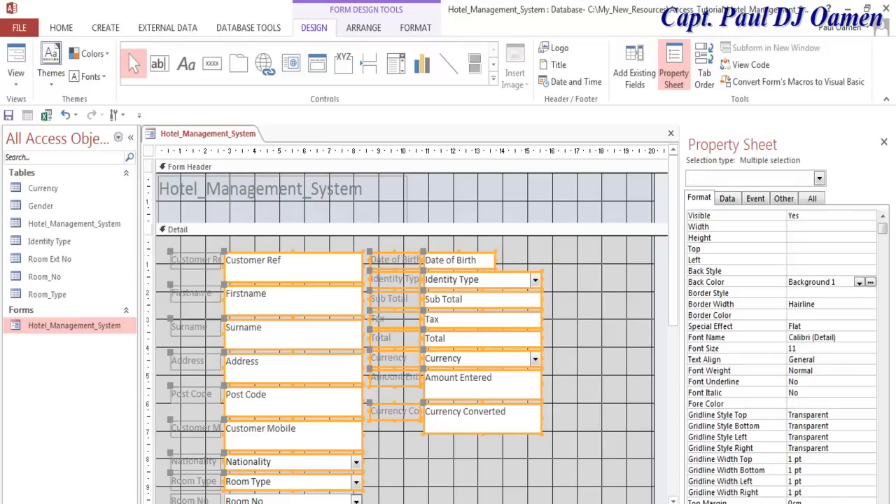
pyautogui.scroll(-1, 412, 333)
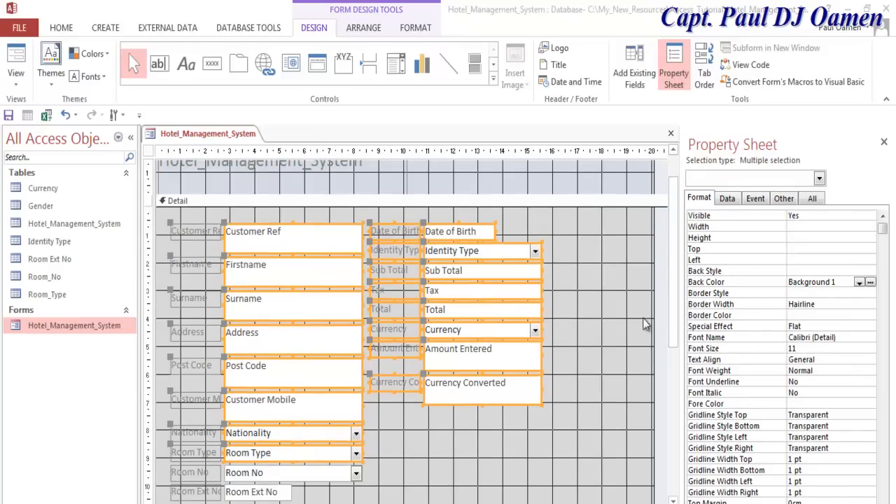
pyautogui.moveTo(670, 298); pyautogui.dragTo(670, 369)
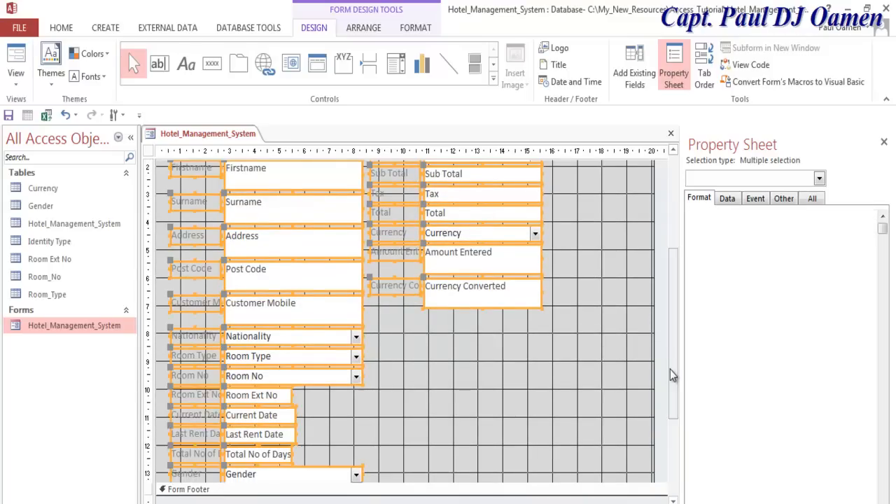
pyautogui.moveTo(672, 285); pyautogui.dragTo(678, 241)
pyautogui.moveTo(434, 231); pyautogui.dragTo(445, 231)
pyautogui.moveTo(222, 242); pyautogui.dragTo(240, 243)
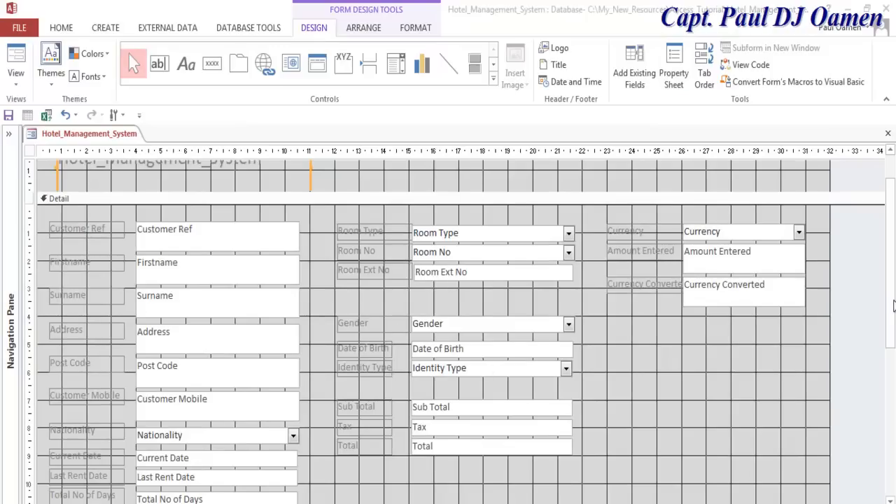
pyautogui.scroll(1, 894, 294)
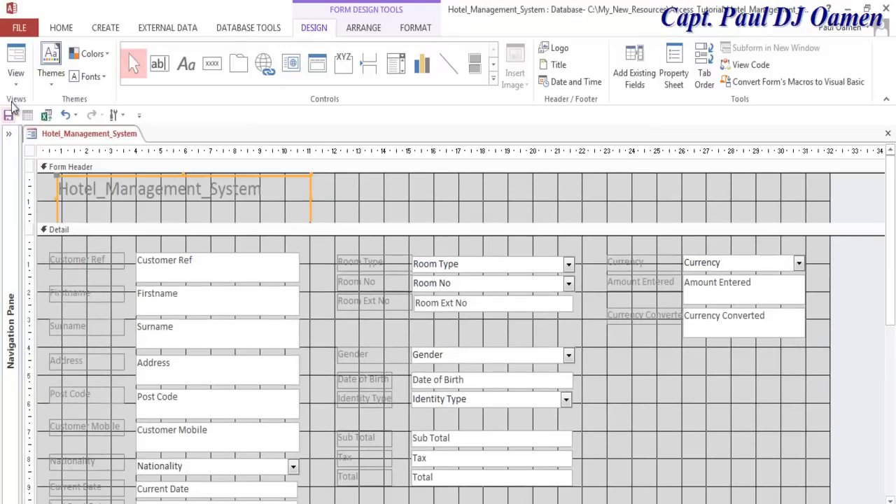
pyautogui.click(15, 75)
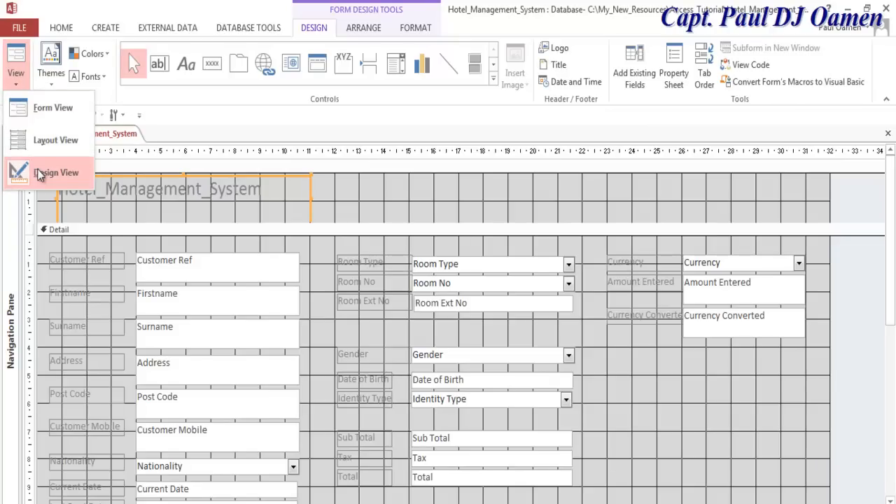
pyautogui.click(37, 169)
pyautogui.click(16, 72)
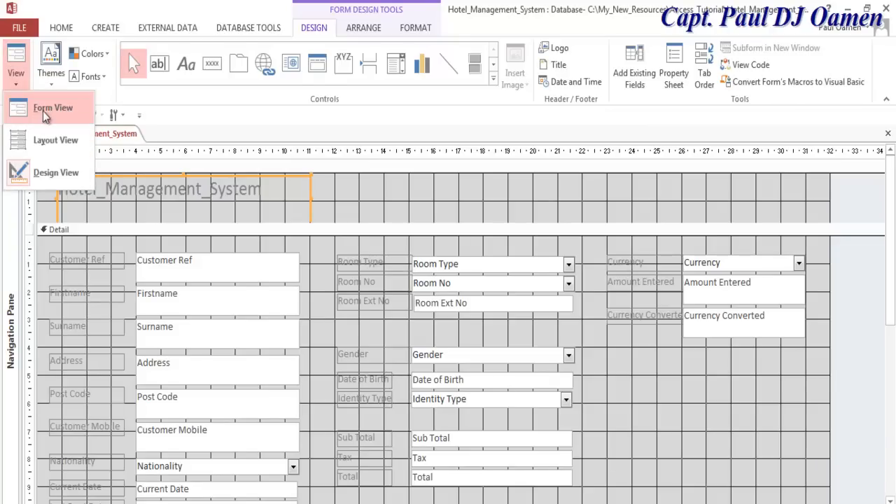
pyautogui.click(43, 111)
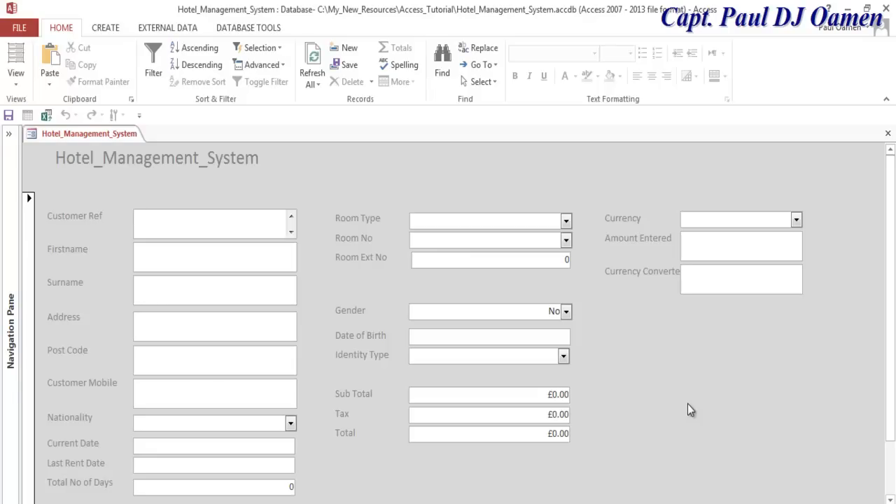
pyautogui.click(797, 225)
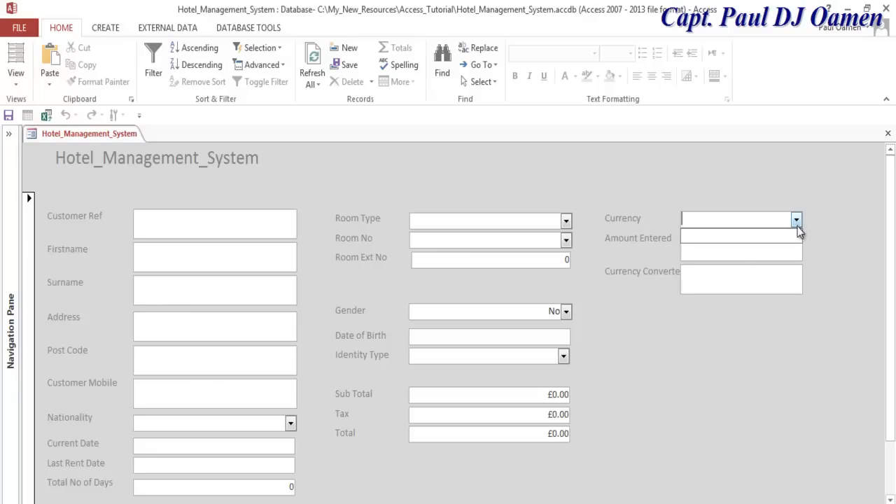
pyautogui.click(566, 222)
pyautogui.click(565, 241)
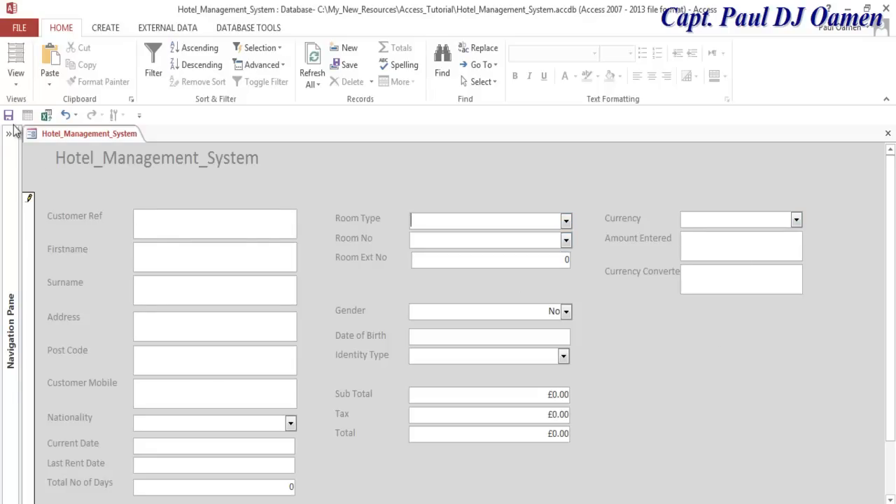
pyautogui.click(15, 81)
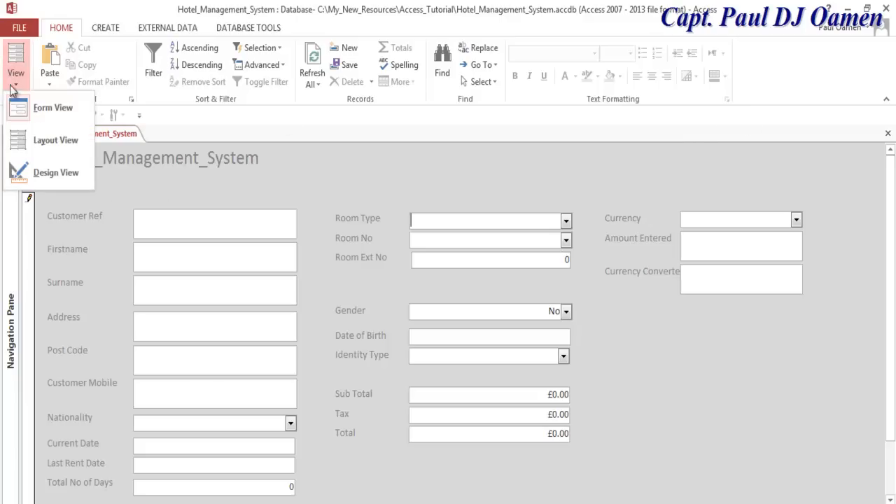
pyautogui.click(42, 171)
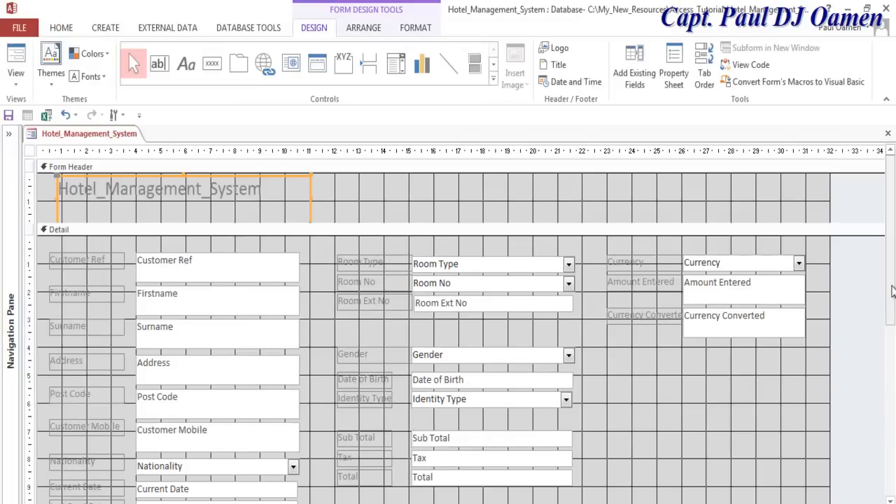
# - Set the Nationality combo box's Row Source to the Currency table via the Property Sheet's Data tab
pyautogui.scroll(-1, 892, 305)
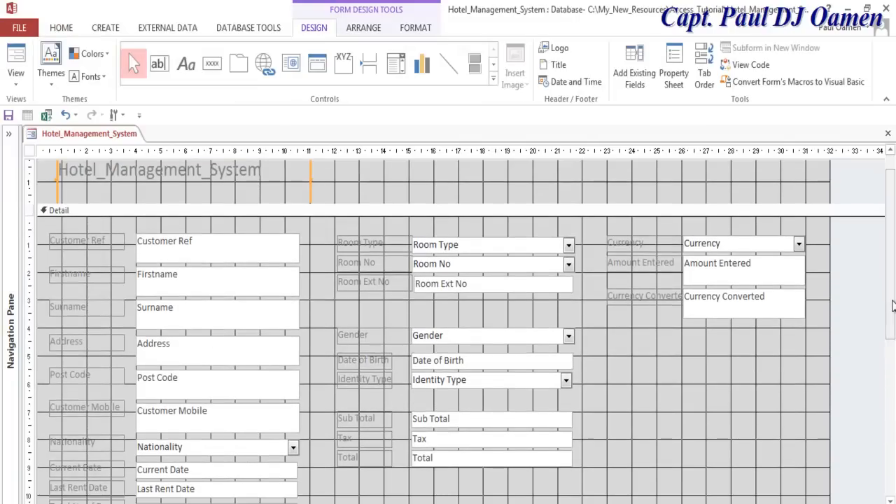
pyautogui.scroll(-2, 892, 333)
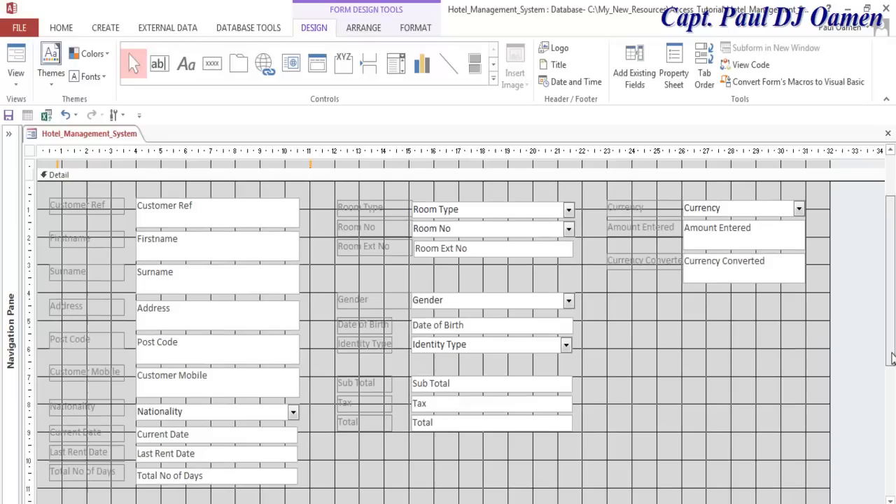
pyautogui.click(224, 412)
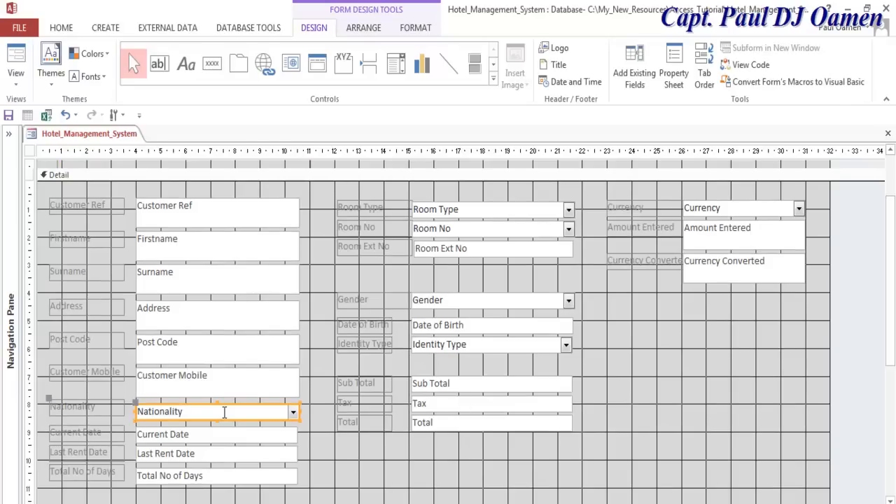
pyautogui.rightClick(133, 404)
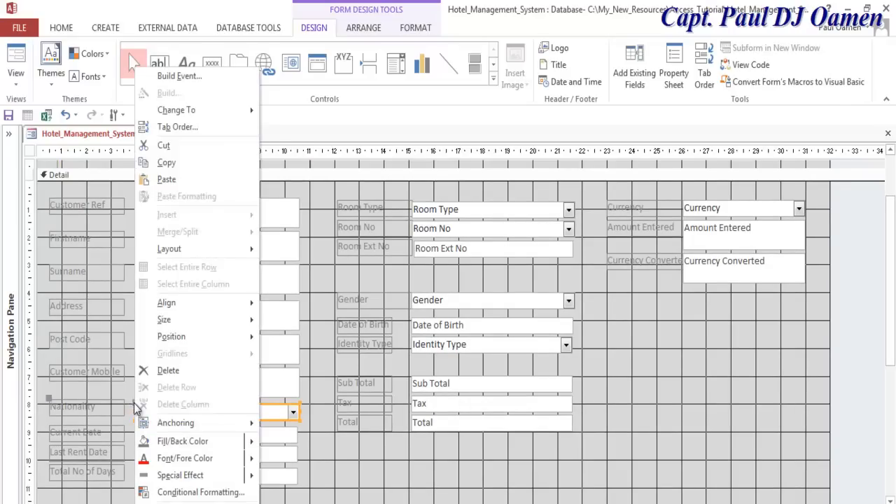
pyautogui.click(589, 264)
pyautogui.rightClick(589, 264)
pyautogui.click(629, 449)
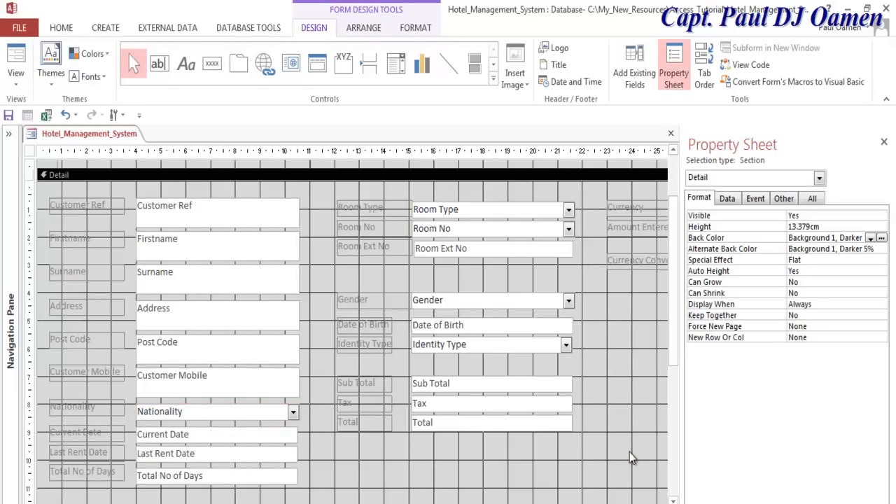
pyautogui.click(185, 411)
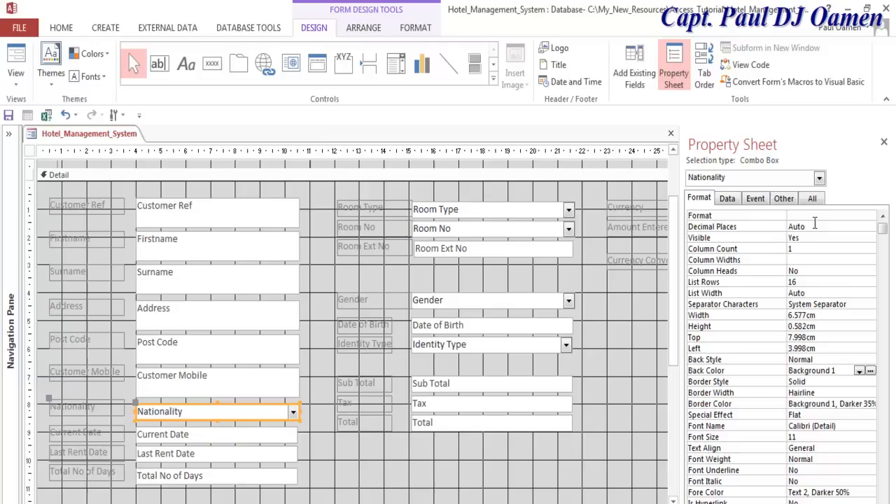
pyautogui.click(728, 199)
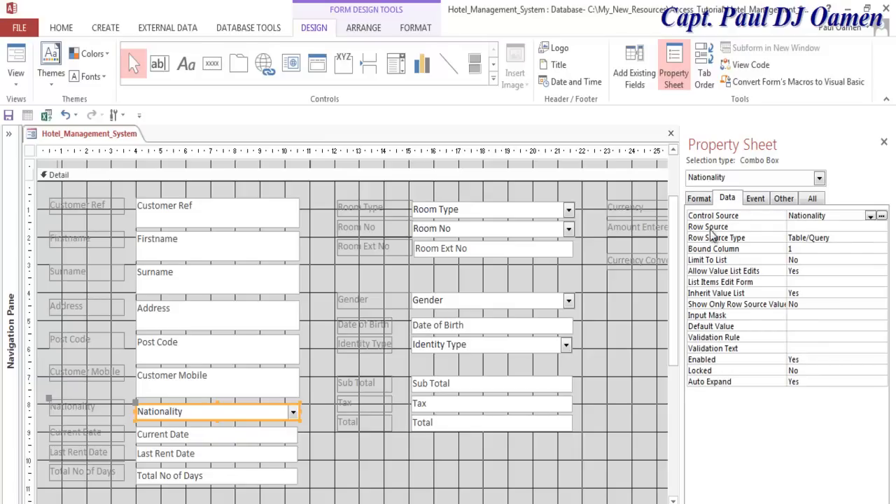
pyautogui.click(867, 227)
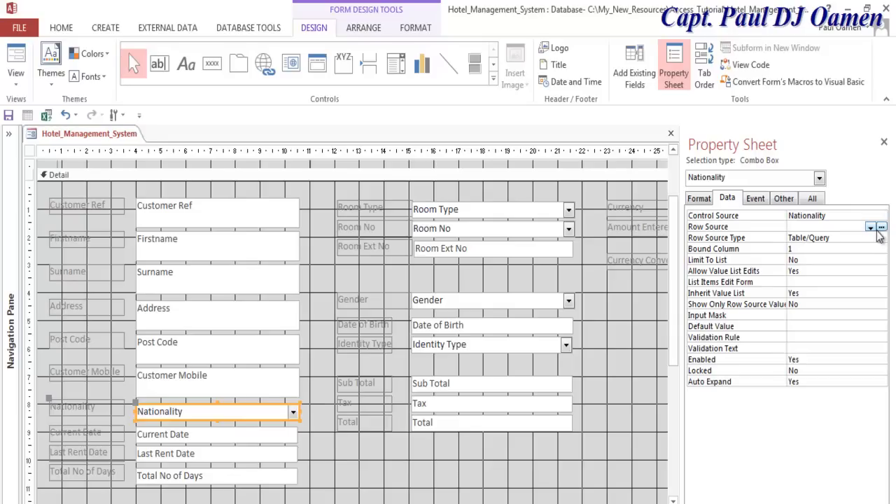
pyautogui.click(871, 228)
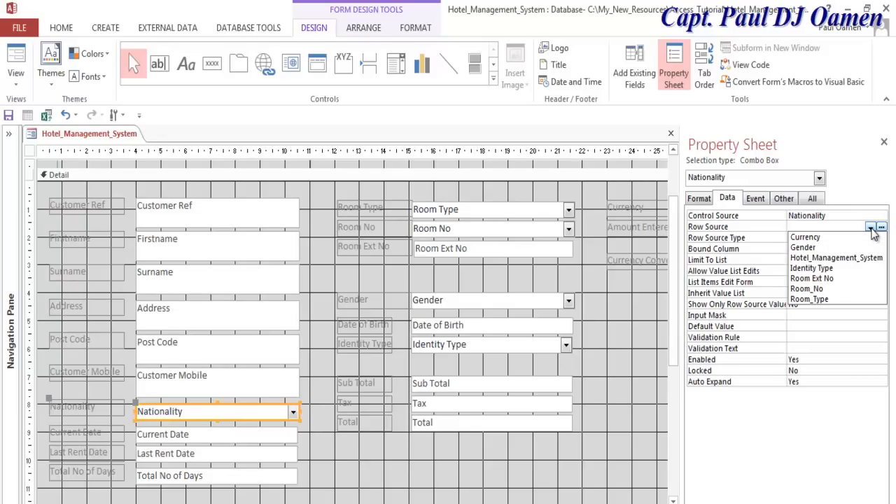
pyautogui.click(827, 239)
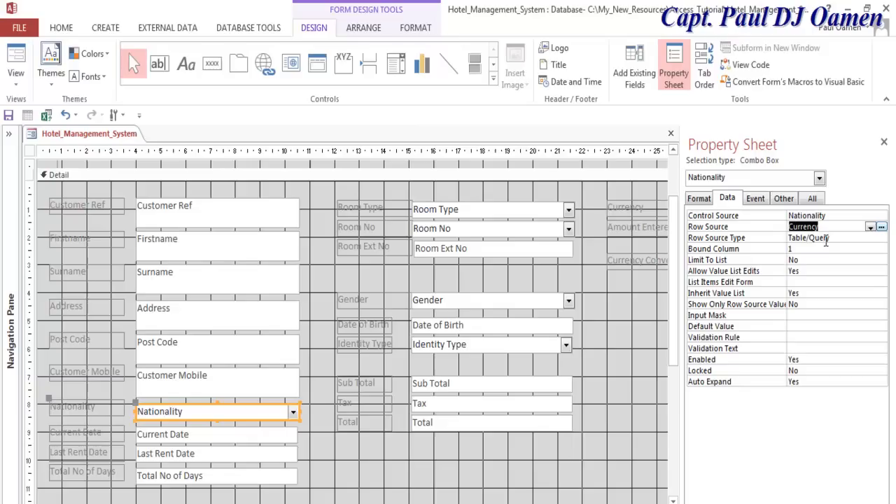
pyautogui.click(827, 226)
# - Point the Room Type combo box at the Room_Type table and Room No at the Room_No table
pyautogui.click(10, 134)
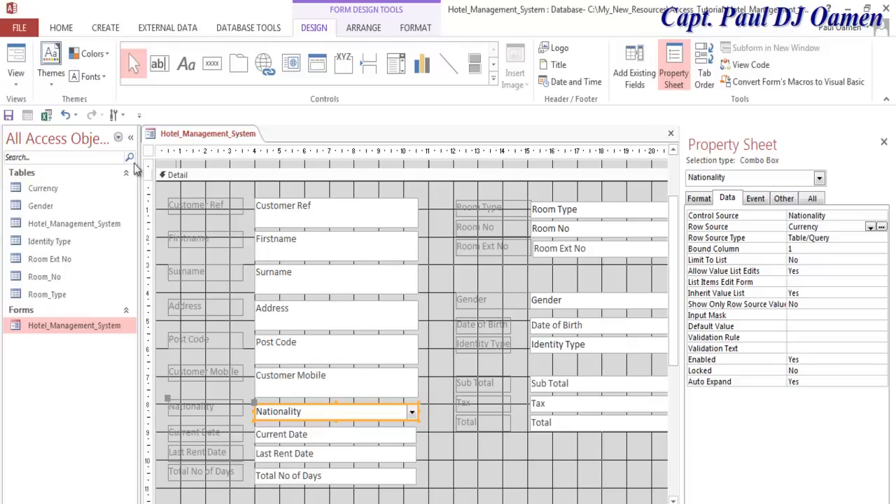
pyautogui.click(129, 140)
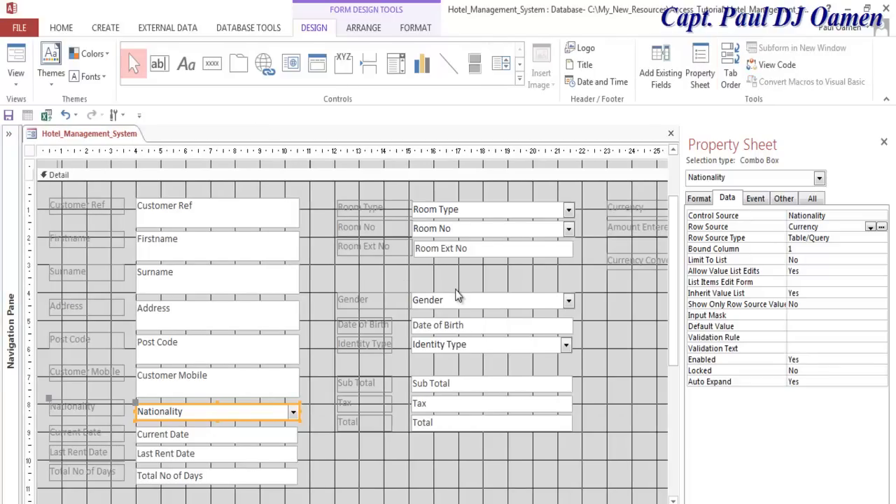
pyautogui.click(498, 214)
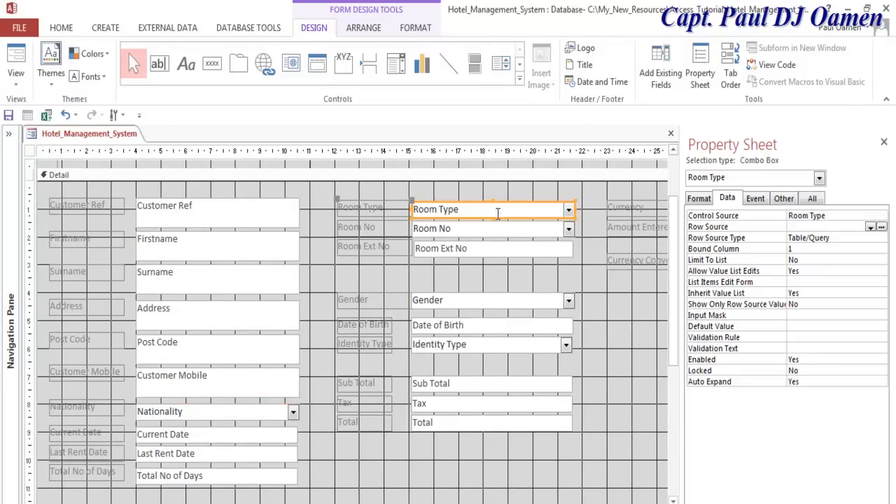
pyautogui.click(871, 228)
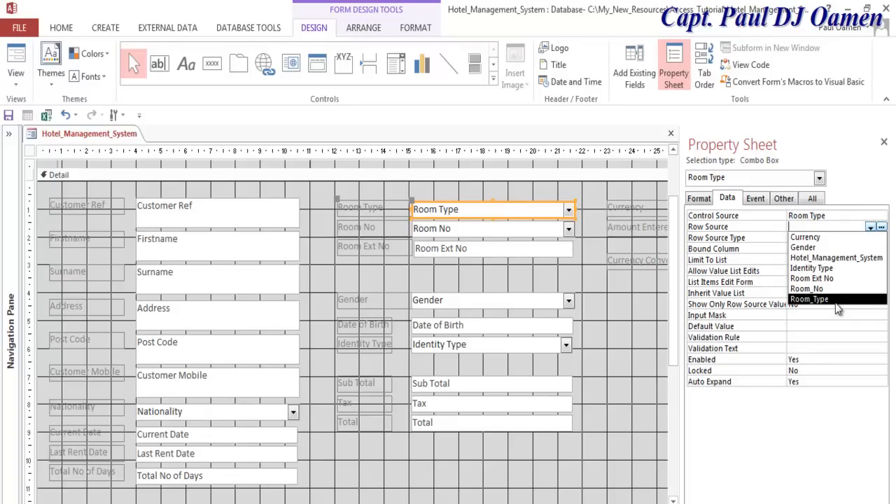
pyautogui.click(836, 301)
pyautogui.click(534, 234)
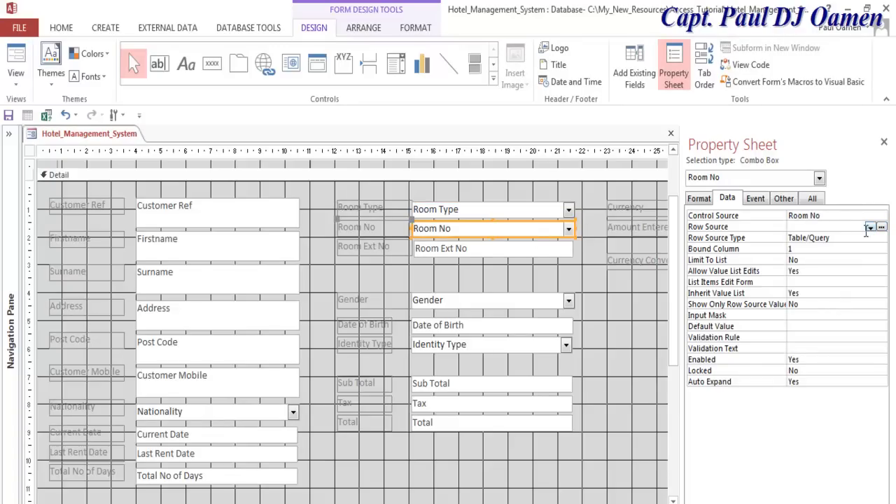
pyautogui.click(871, 228)
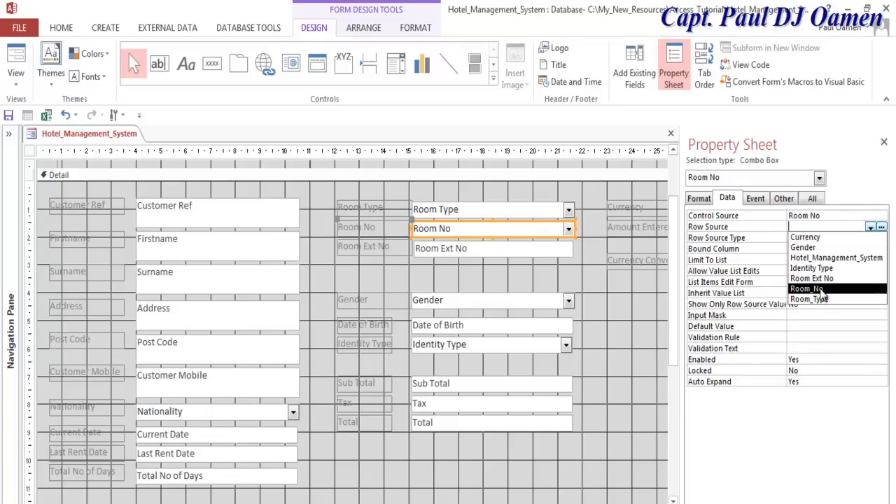
pyautogui.click(822, 290)
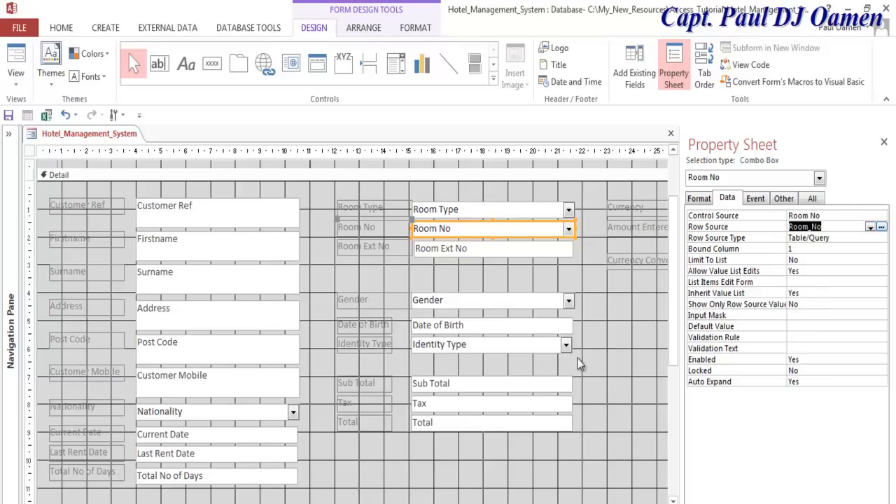
# - Set Gender's Row Source to the Gender table and Identity Type's to the Identity Type table
pyautogui.click(550, 302)
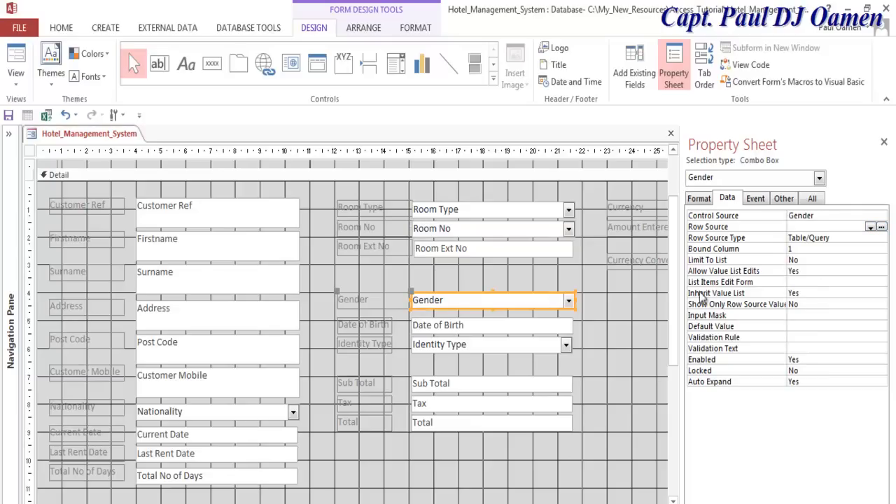
pyautogui.click(871, 228)
pyautogui.click(833, 248)
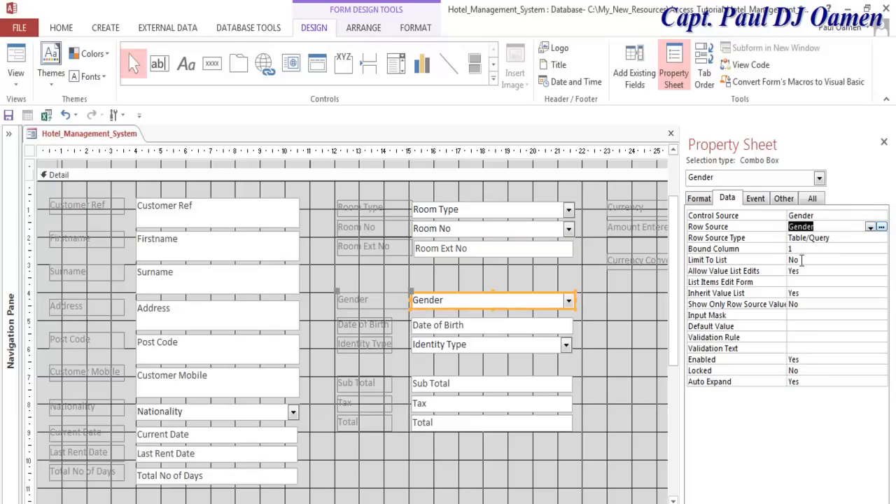
pyautogui.click(529, 347)
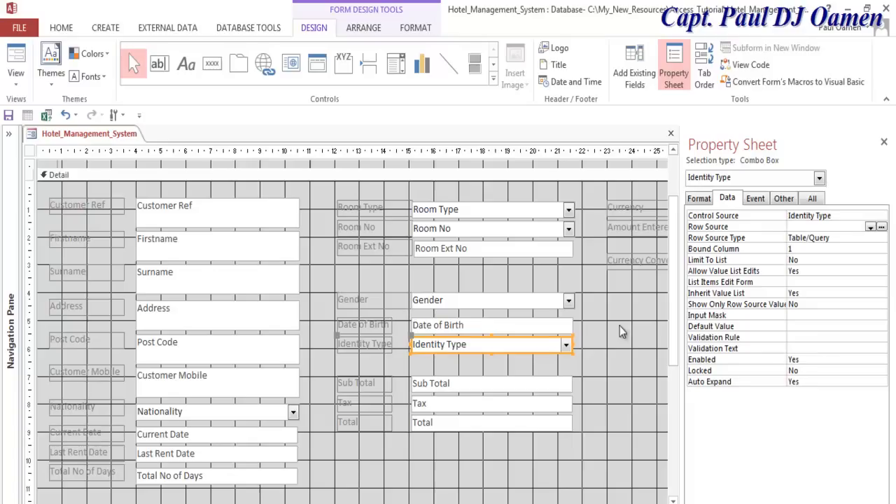
pyautogui.click(870, 227)
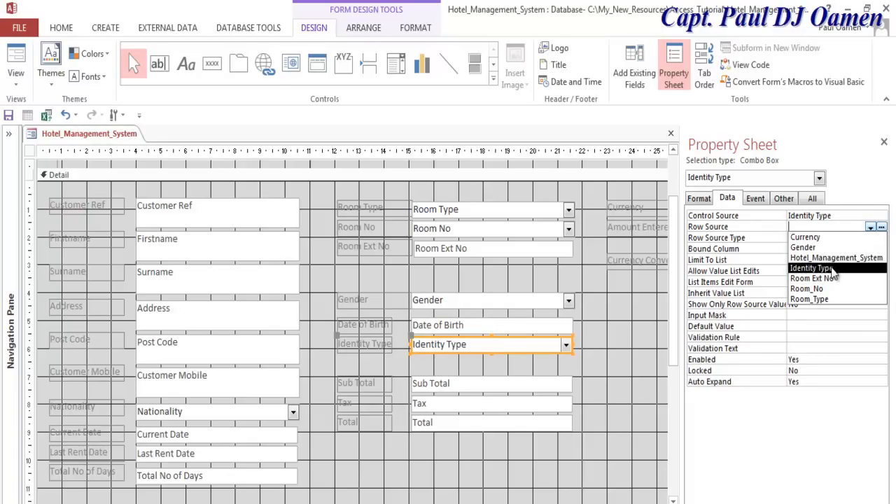
pyautogui.click(812, 268)
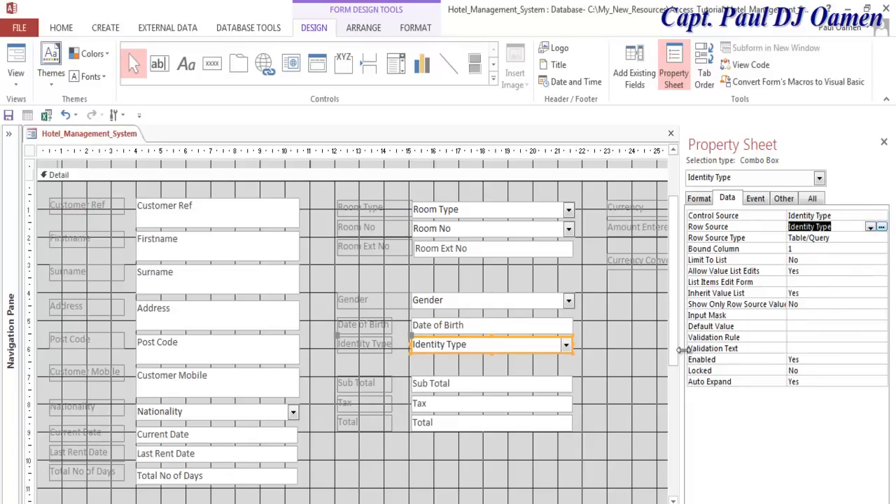
pyautogui.click(641, 397)
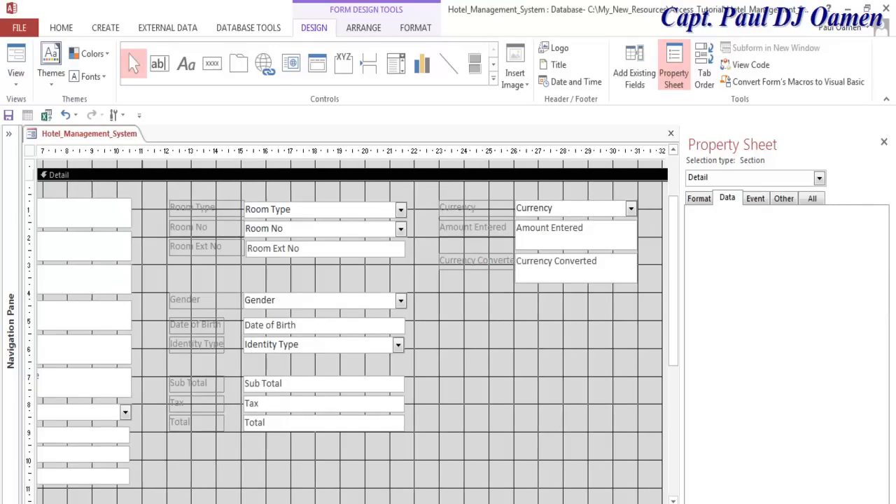
# - Set the Currency combo box's Row Source to the Currency table
pyautogui.click(542, 207)
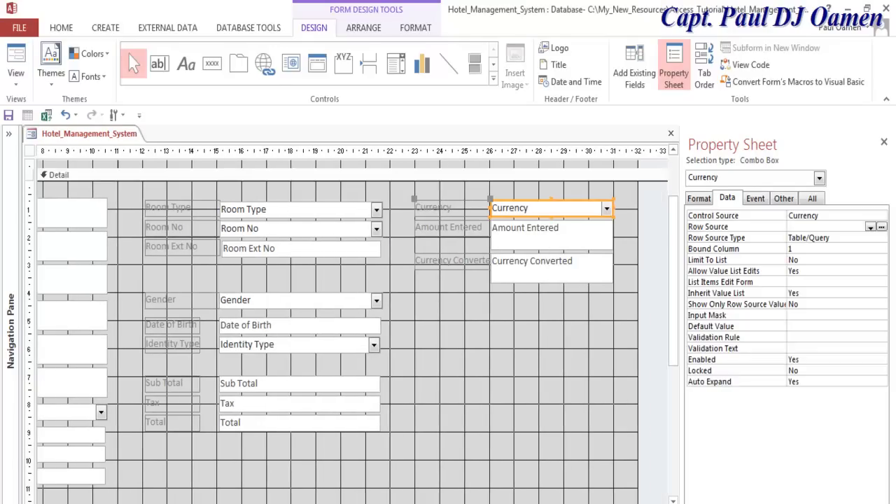
pyautogui.click(871, 227)
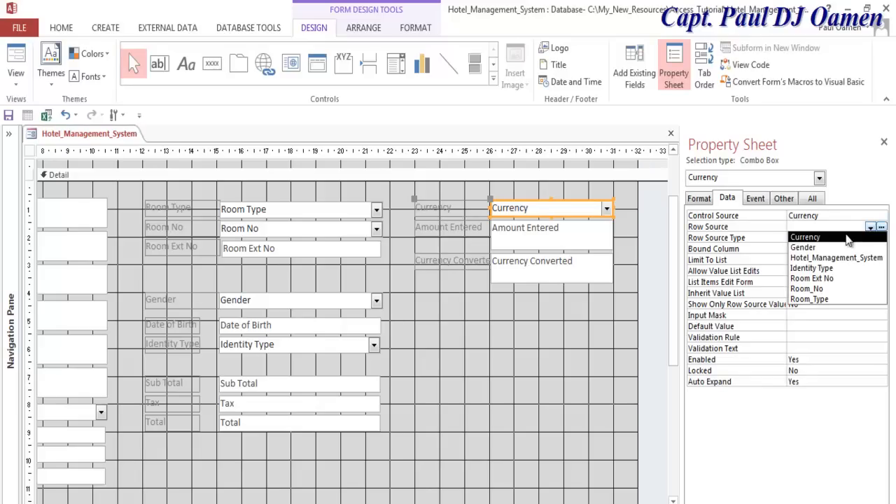
pyautogui.click(844, 238)
pyautogui.click(510, 398)
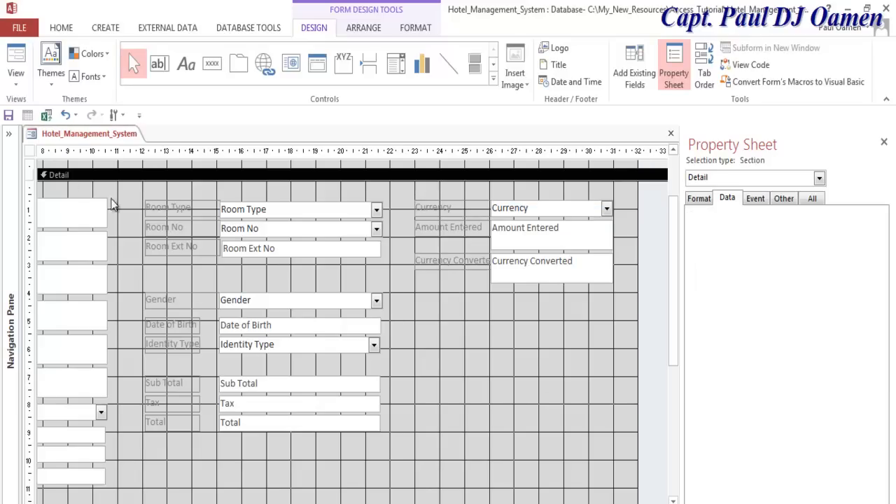
pyautogui.click(14, 87)
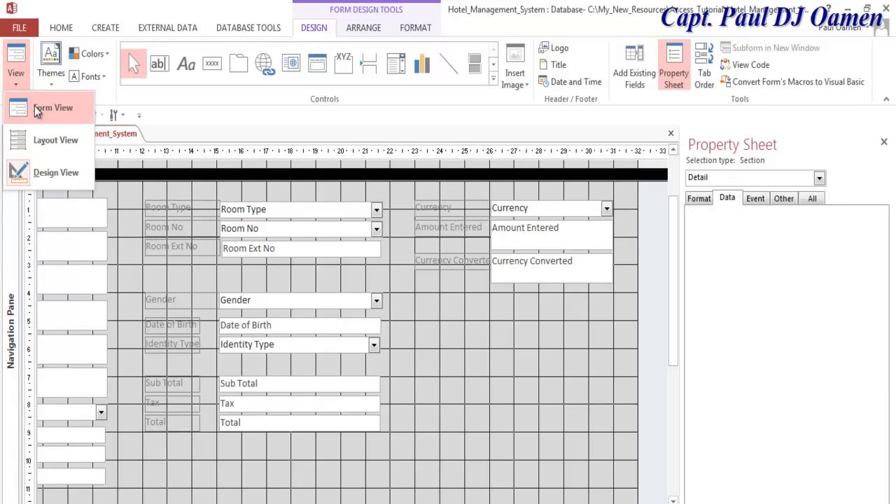
# - In Form View, test the combo boxes by choosing Canada for Currency, Double for Room Type, 400 for Room No
pyautogui.click(35, 107)
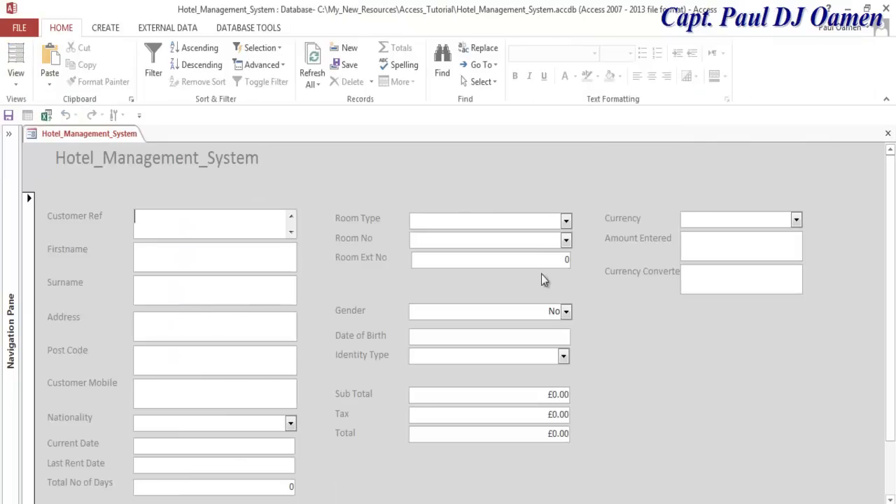
pyautogui.click(797, 222)
pyautogui.click(763, 291)
pyautogui.click(797, 220)
pyautogui.click(743, 250)
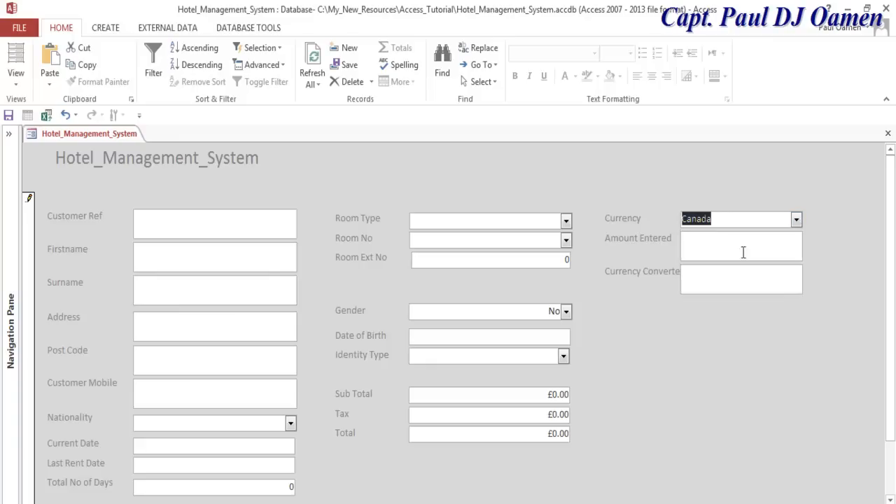
pyautogui.click(566, 222)
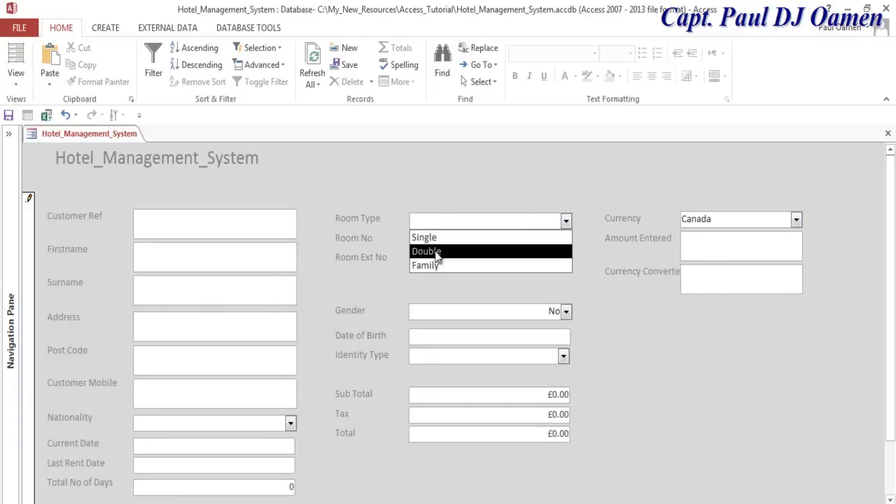
pyautogui.click(437, 250)
pyautogui.click(566, 239)
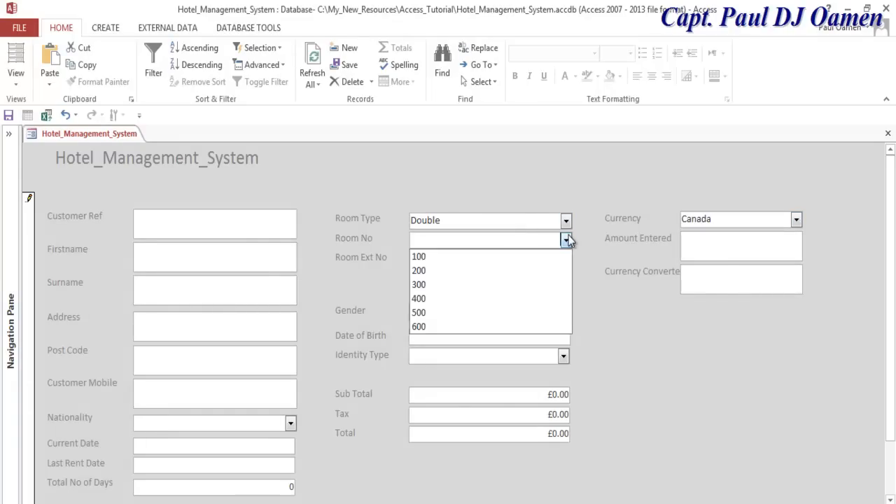
pyautogui.click(452, 301)
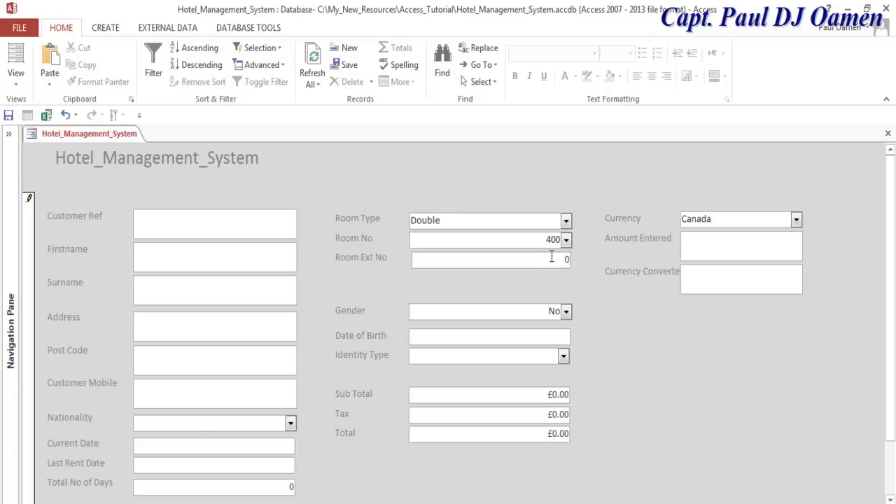
# - In Form View, choose Female for Gender, Pilot Licence for Identity Type and Canada for Nationality
pyautogui.click(566, 313)
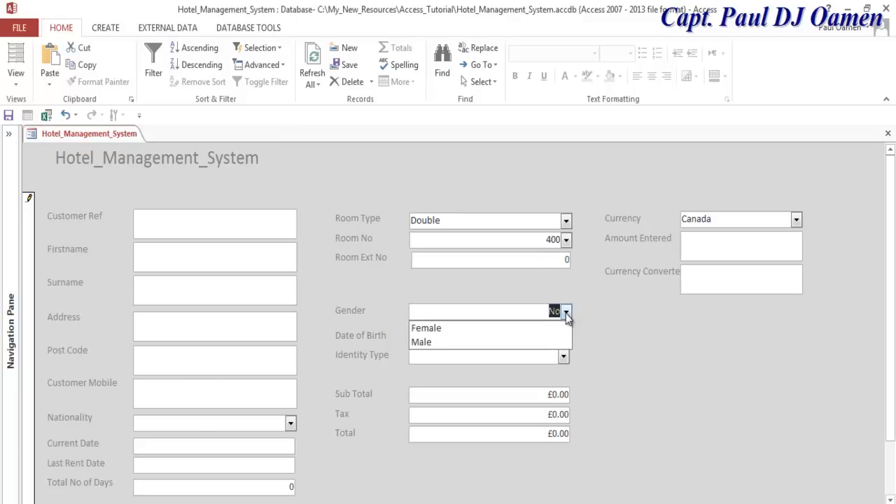
pyautogui.click(460, 326)
pyautogui.click(564, 357)
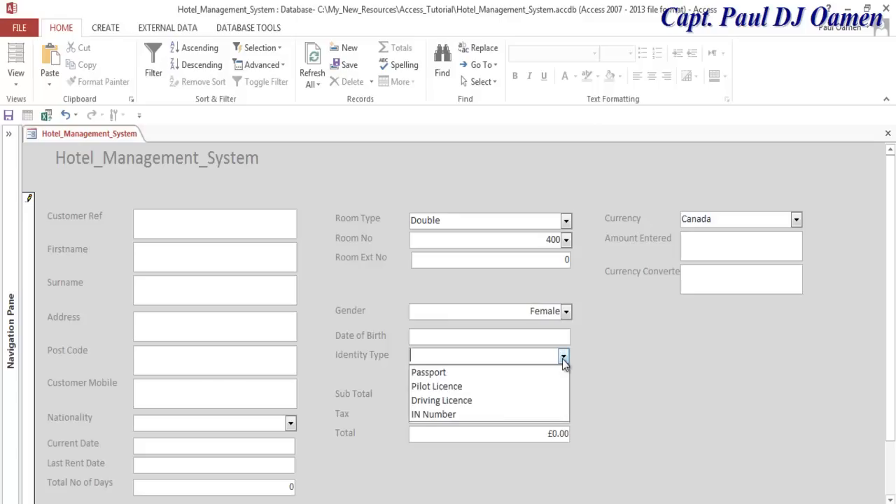
pyautogui.click(495, 387)
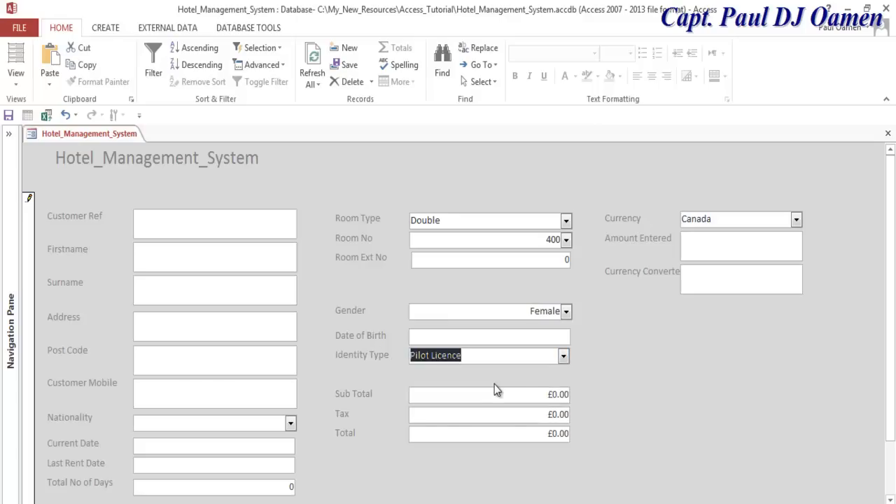
pyautogui.click(290, 424)
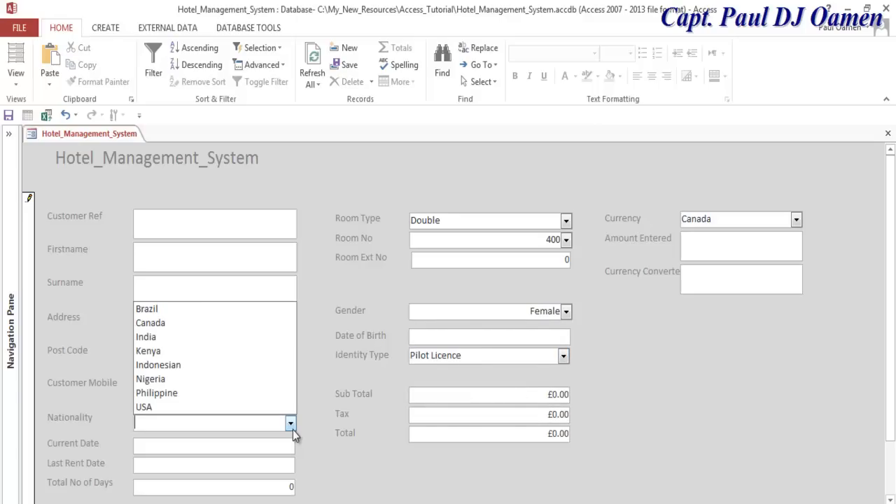
pyautogui.click(199, 324)
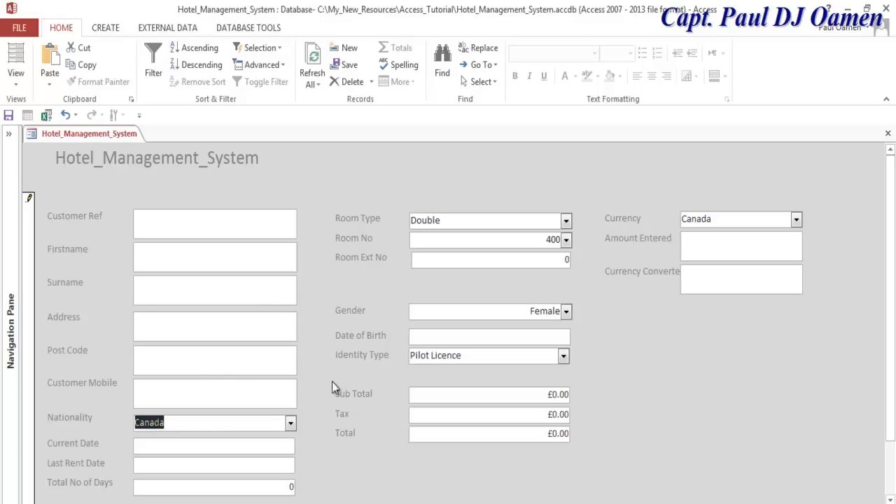
# - Step through the Customer Ref, Firstname and Surname boxes to check them
pyautogui.click(226, 227)
pyautogui.click(220, 256)
pyautogui.click(209, 304)
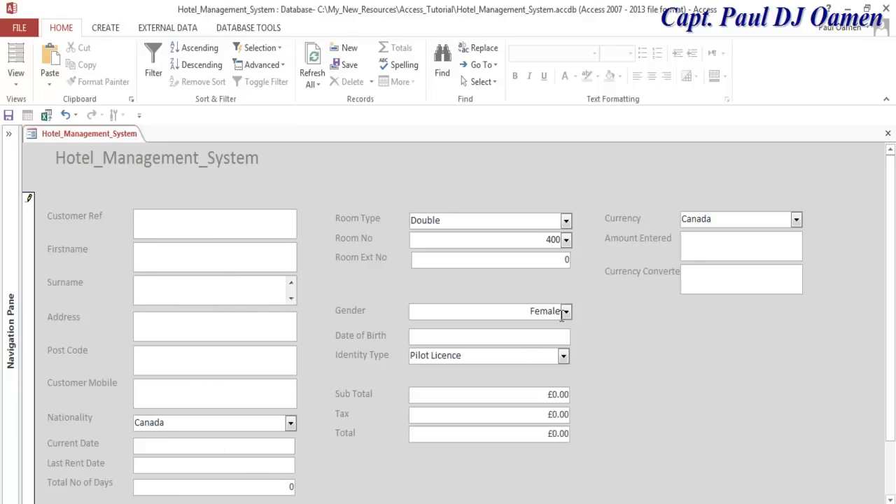
pyautogui.click(549, 241)
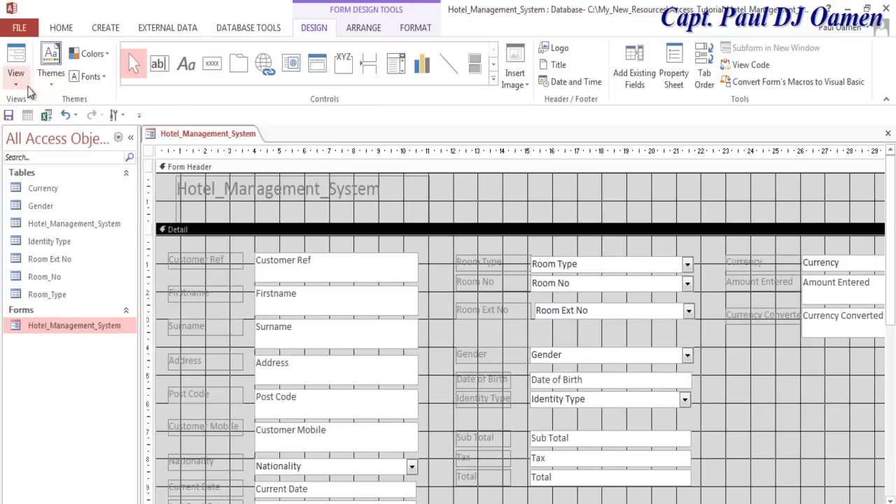
# - Open the Property Sheet and set the Room Ext No combo box's Row Source to the Room Ext No table
pyautogui.click(653, 312)
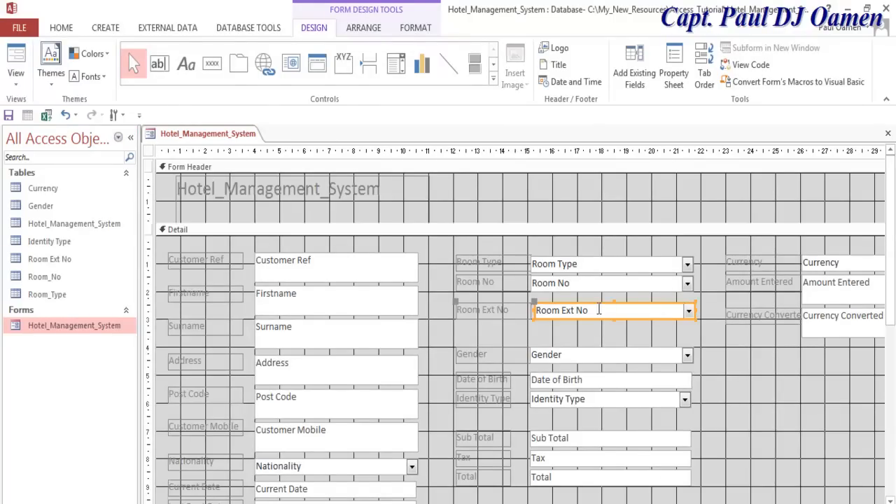
pyautogui.rightClick(676, 251)
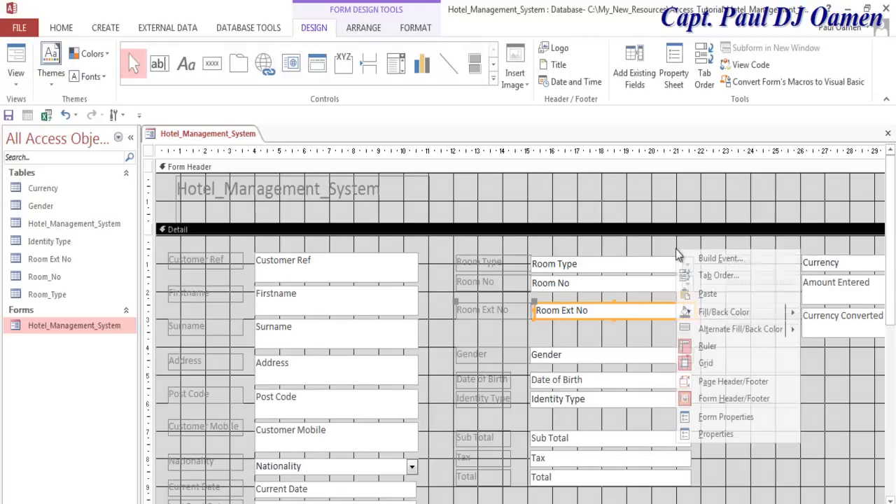
pyautogui.click(730, 434)
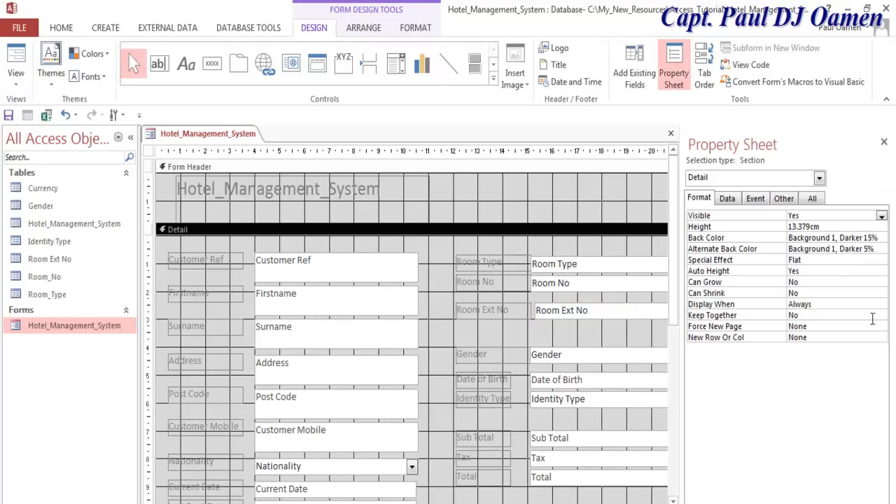
pyautogui.click(730, 200)
pyautogui.click(601, 316)
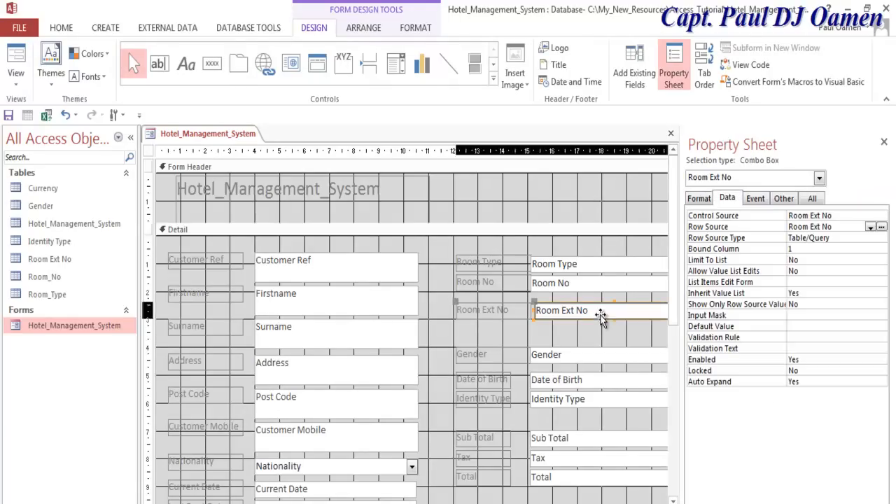
pyautogui.click(870, 228)
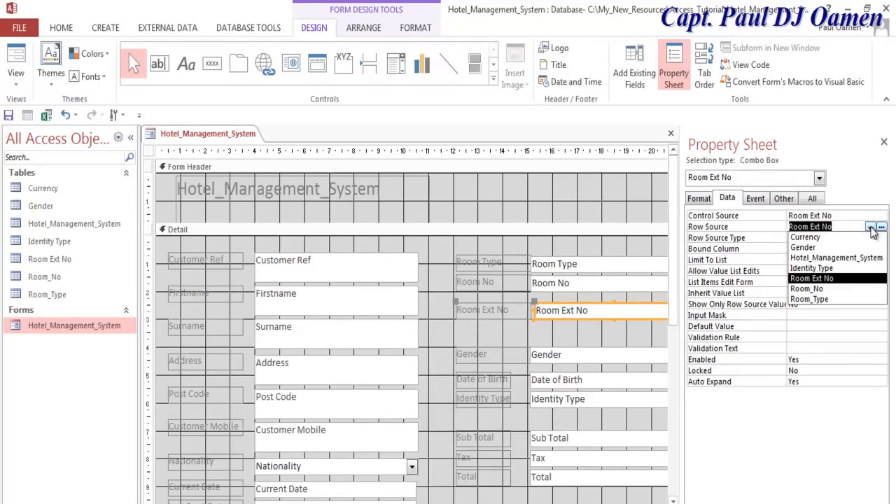
pyautogui.click(826, 279)
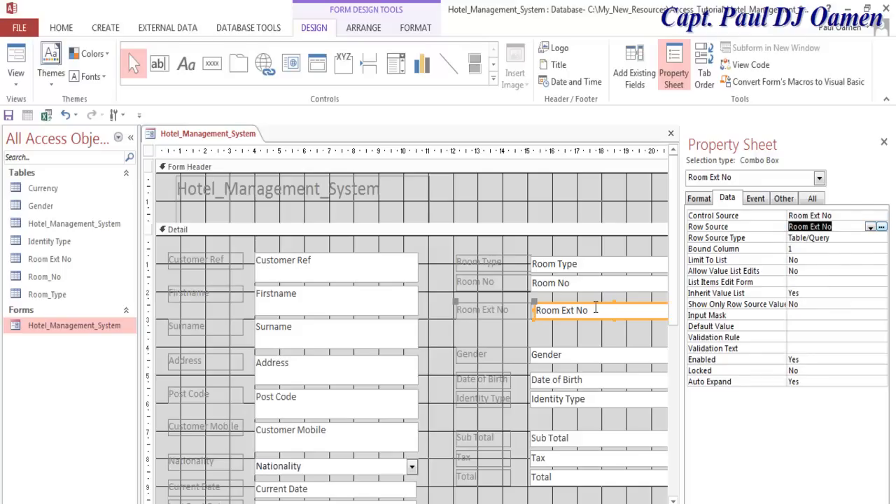
pyautogui.click(371, 199)
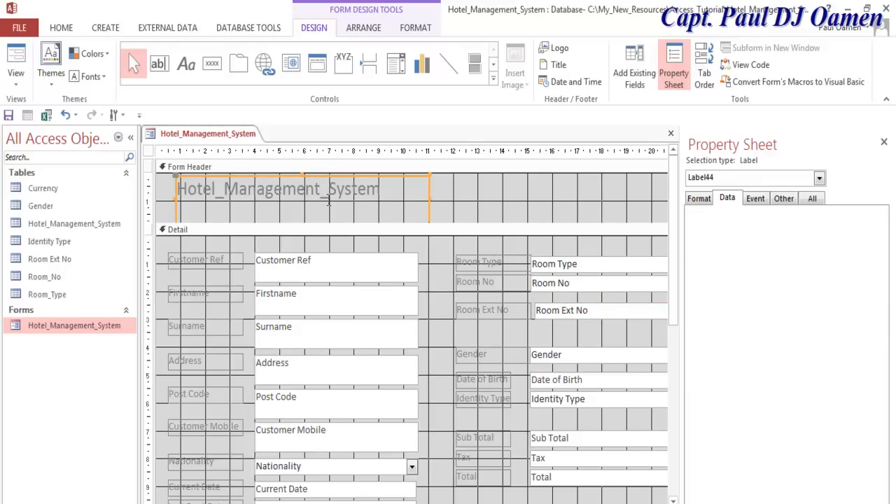
# - Replace the underscores in the header title so it reads 'Hotel Management System'
pyautogui.click(329, 196)
pyautogui.press('BackSpace')
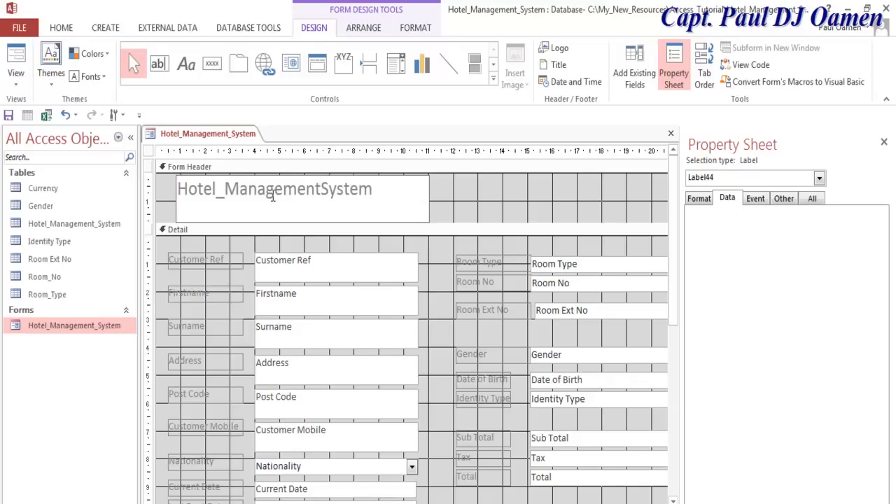
pyautogui.click(222, 190)
pyautogui.press('BackSpace')
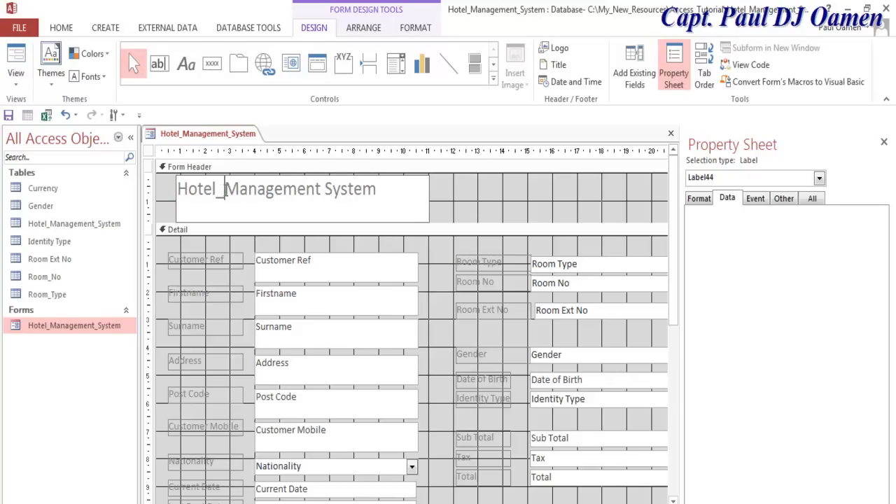
pyautogui.press('BackSpace')
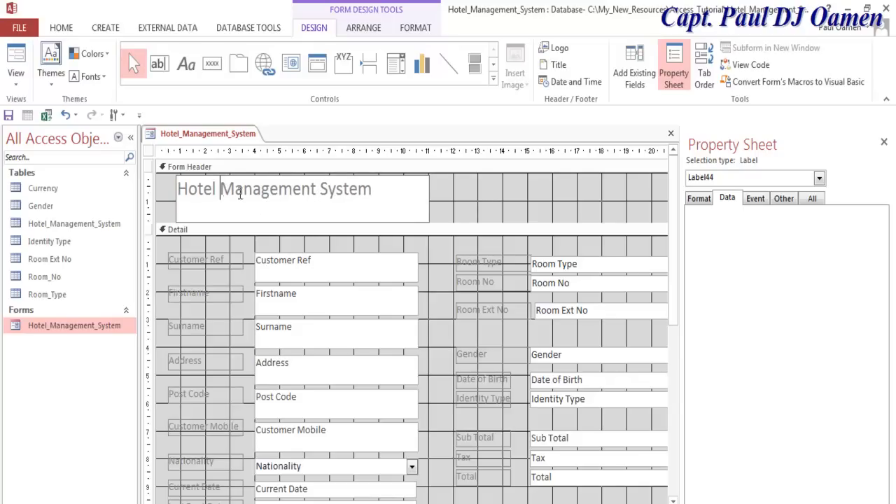
pyautogui.moveTo(375, 190); pyautogui.dragTo(168, 194)
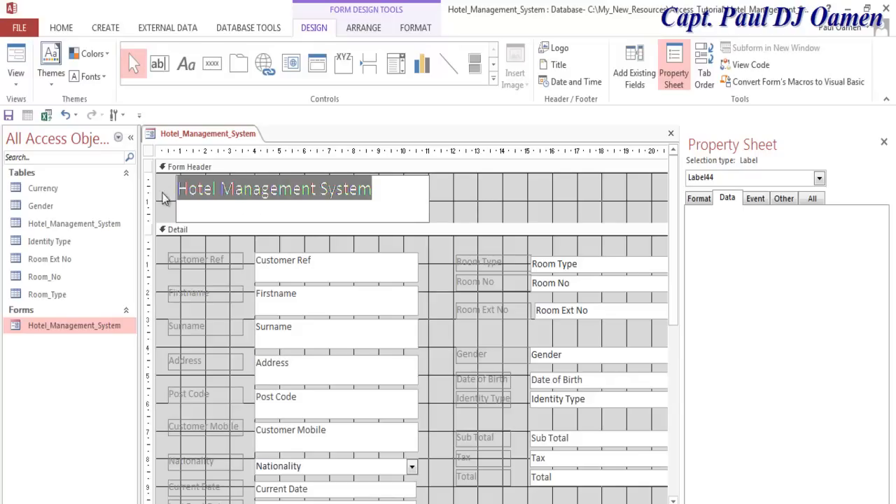
# - Set the header title's font size to 48
pyautogui.click(696, 200)
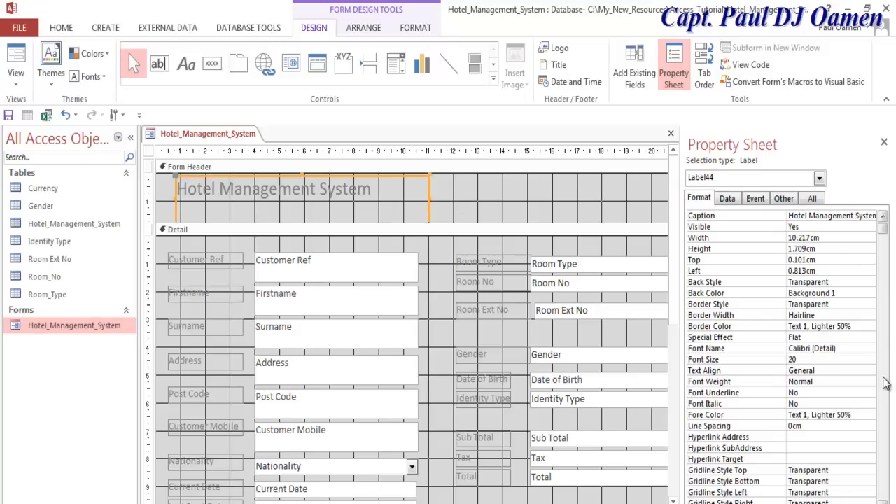
pyautogui.click(854, 362)
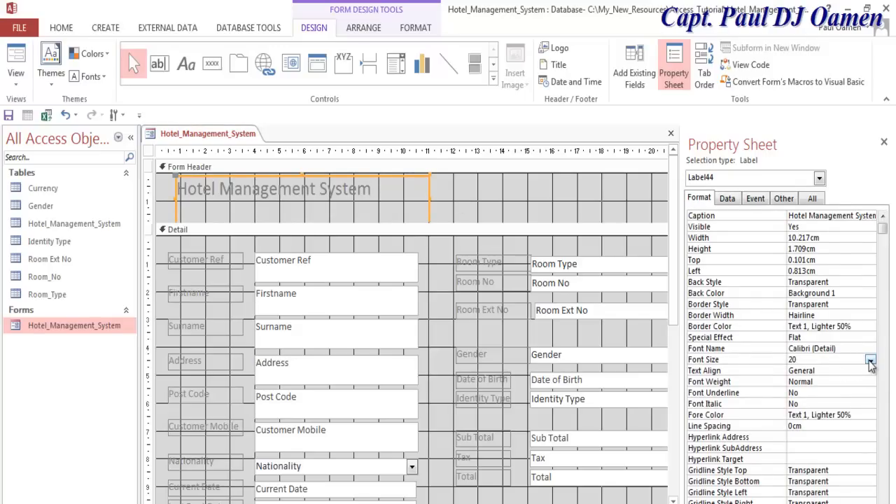
pyautogui.click(870, 360)
pyautogui.click(854, 484)
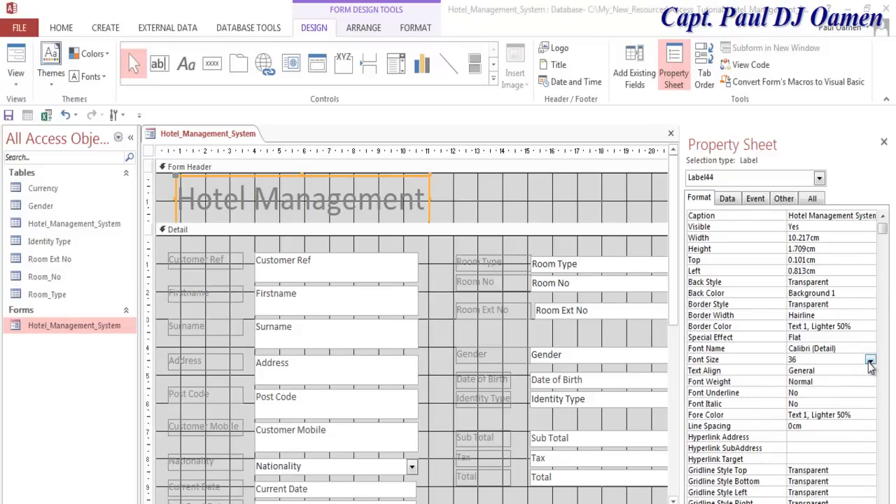
pyautogui.click(870, 360)
pyautogui.click(871, 361)
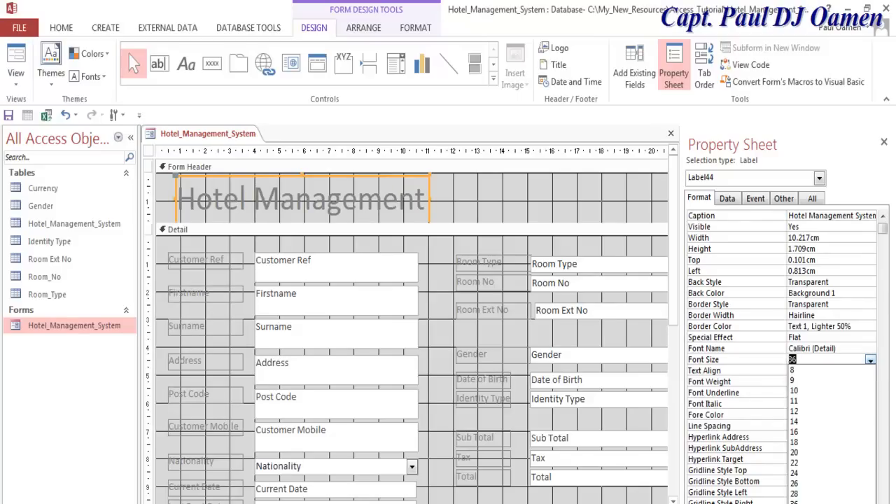
pyautogui.click(794, 503)
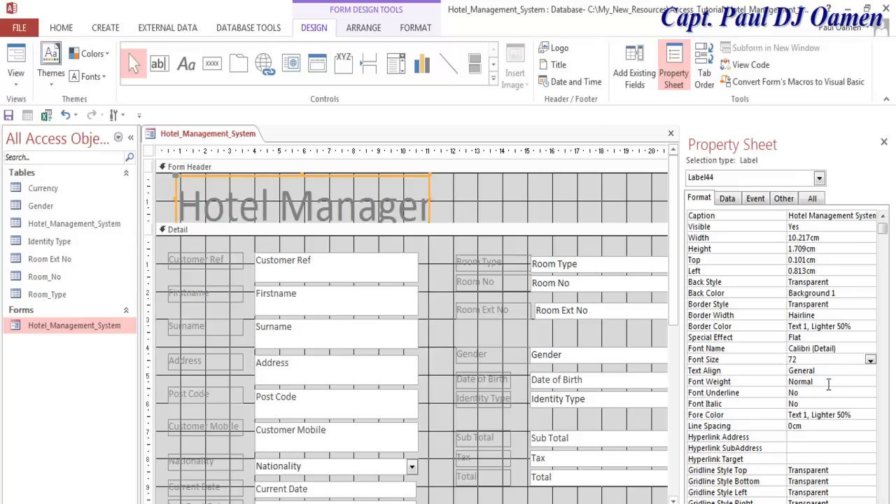
# - Give the header title a dark Text 1, Lighter 5% font colour
pyautogui.click(424, 187)
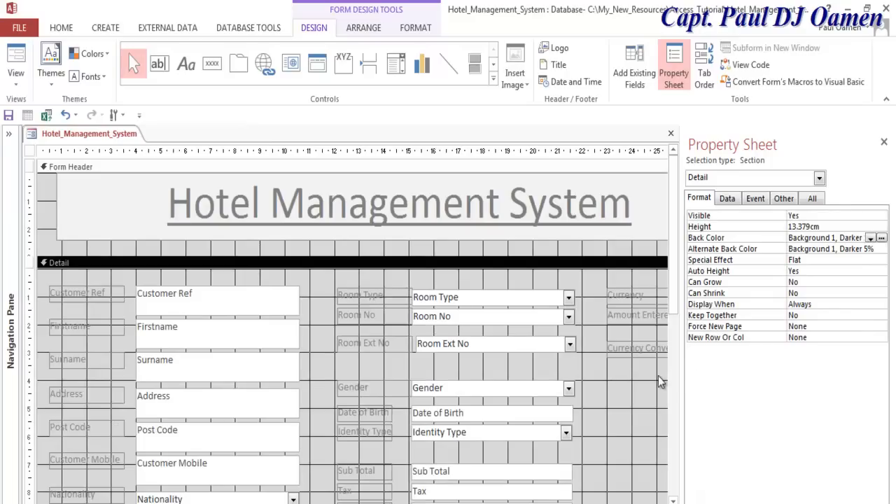
pyautogui.click(592, 227)
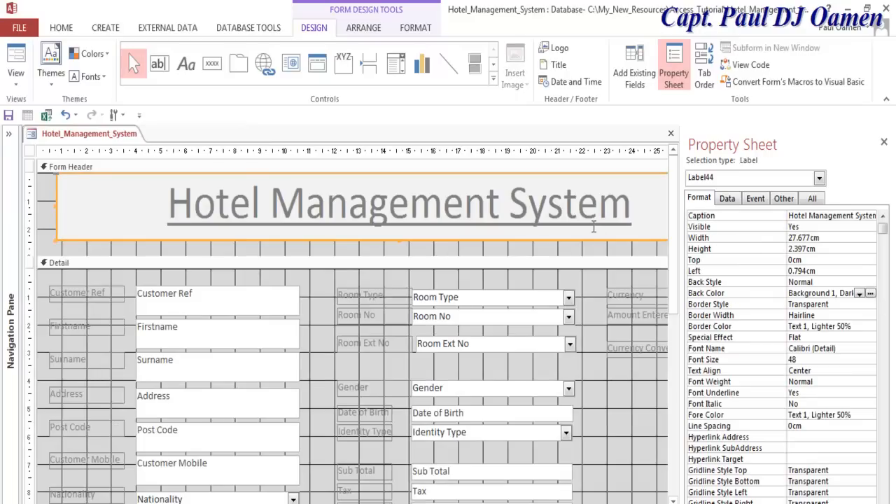
pyautogui.click(509, 205)
pyautogui.moveTo(633, 203); pyautogui.dragTo(168, 204)
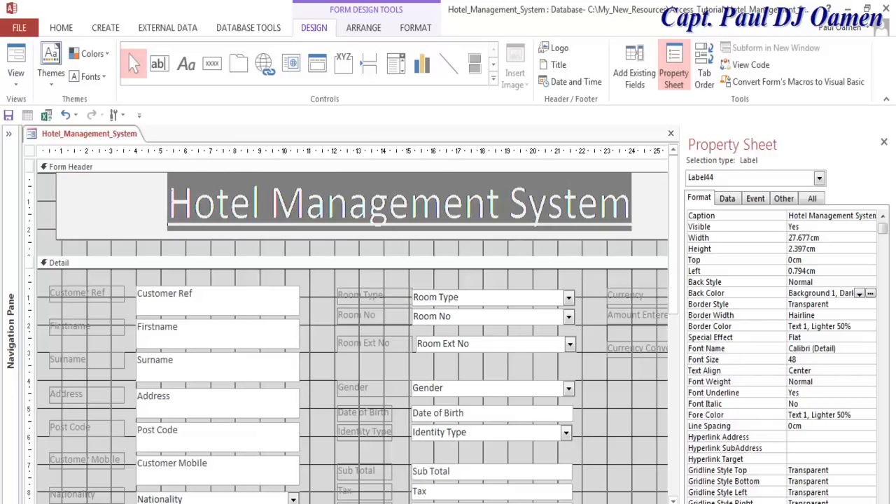
pyautogui.click(873, 414)
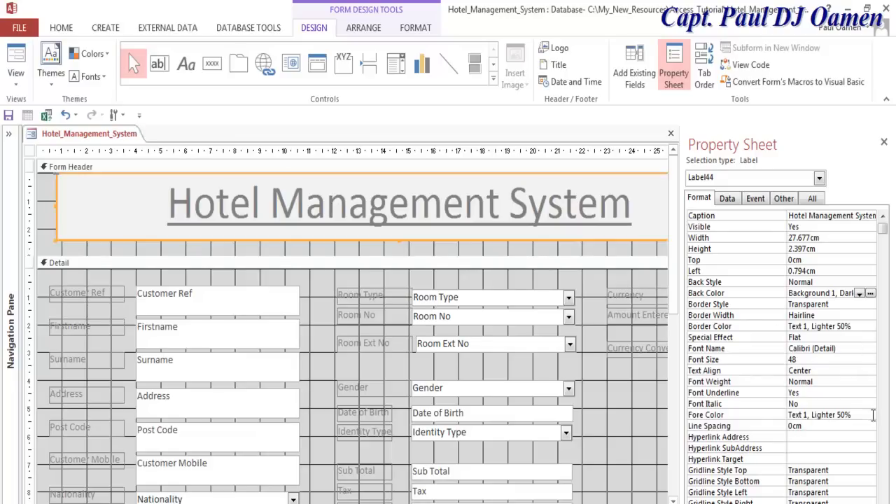
pyautogui.click(871, 416)
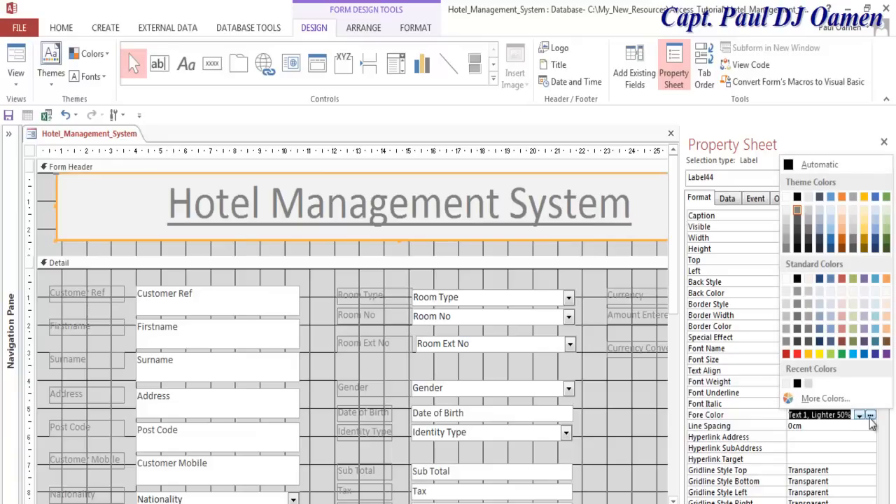
pyautogui.click(798, 248)
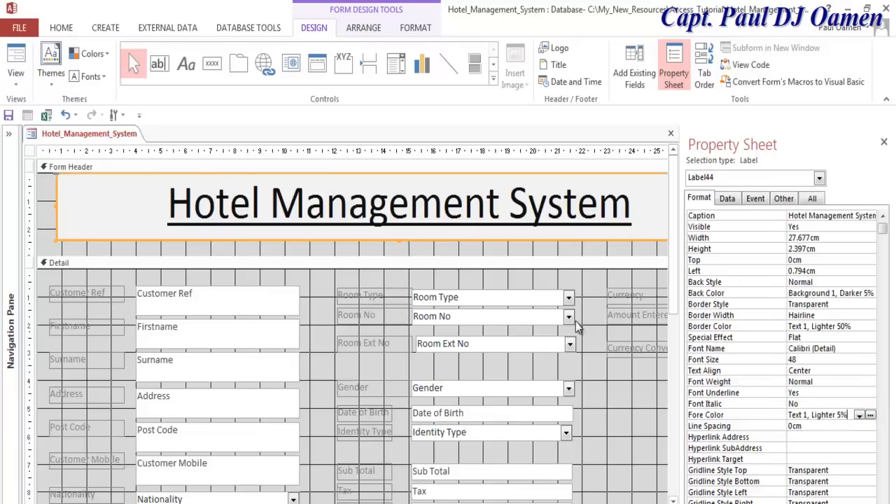
# - Set the fore colour of all form labels and fields to Text 1, Lighter 5%
pyautogui.click(107, 298)
pyautogui.keyDown('shift'); pyautogui.click(96, 325); pyautogui.keyUp('shift')
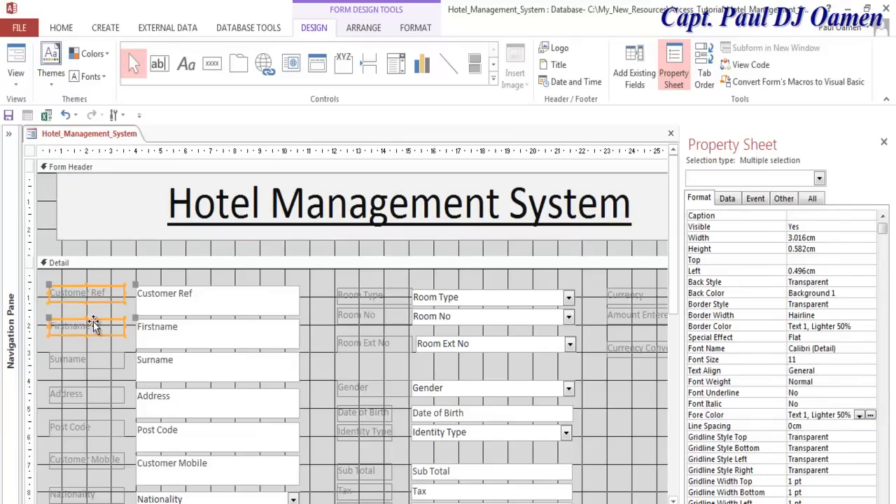
pyautogui.keyDown('shift'); pyautogui.click(90, 359); pyautogui.keyUp('shift')
pyautogui.moveTo(88, 279); pyautogui.dragTo(255, 430)
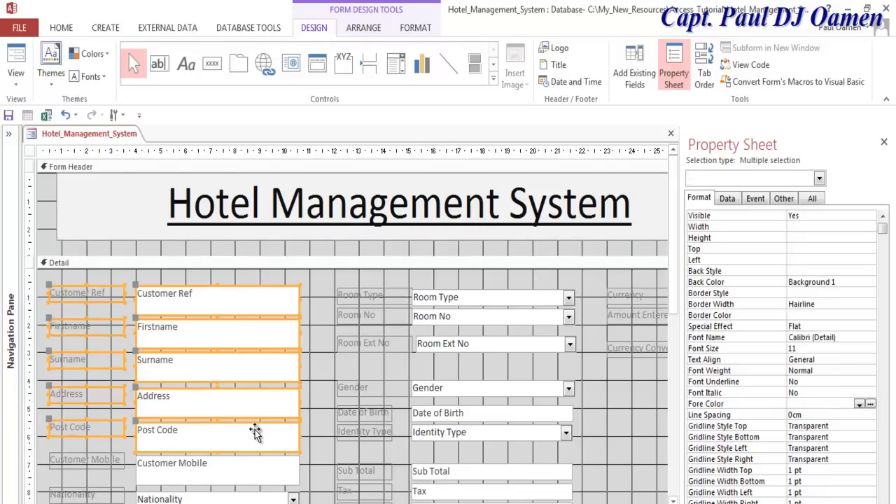
pyautogui.hotkey('ctrl', 'a')
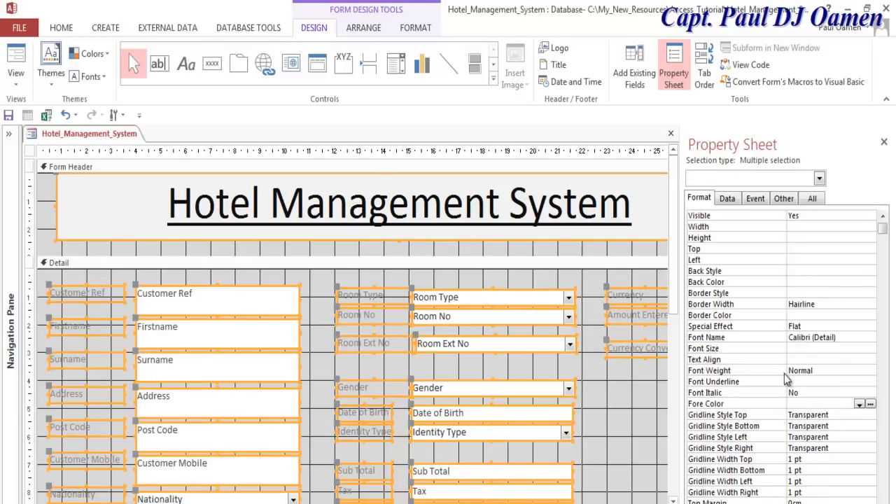
pyautogui.click(871, 405)
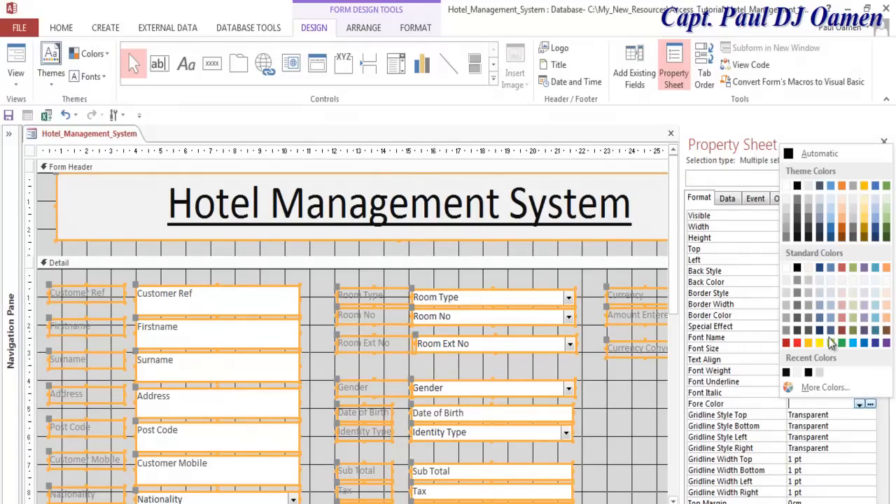
pyautogui.click(796, 238)
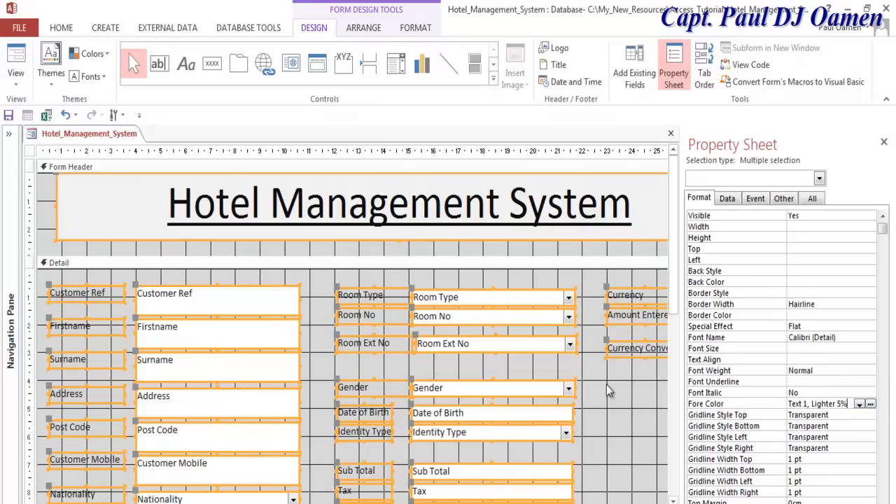
# - Excluding the title, set the labels and fields to font size 20, then close the Property Sheet
pyautogui.keyDown('shift'); pyautogui.click(446, 219); pyautogui.keyUp('shift')
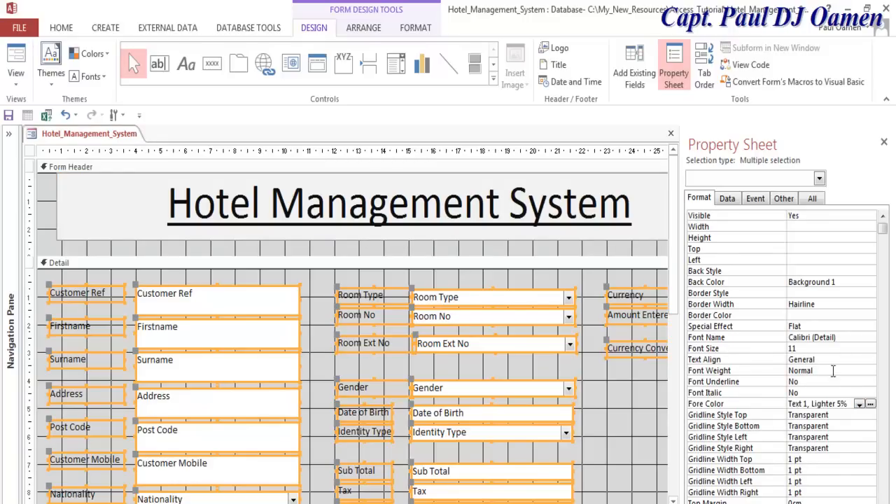
pyautogui.moveTo(856, 351); pyautogui.dragTo(778, 352)
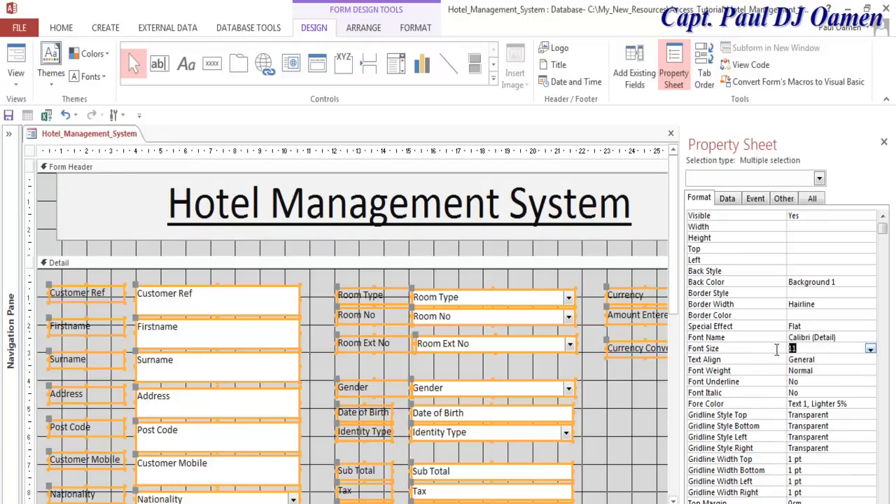
pyautogui.write('20')
pyautogui.press('Return')
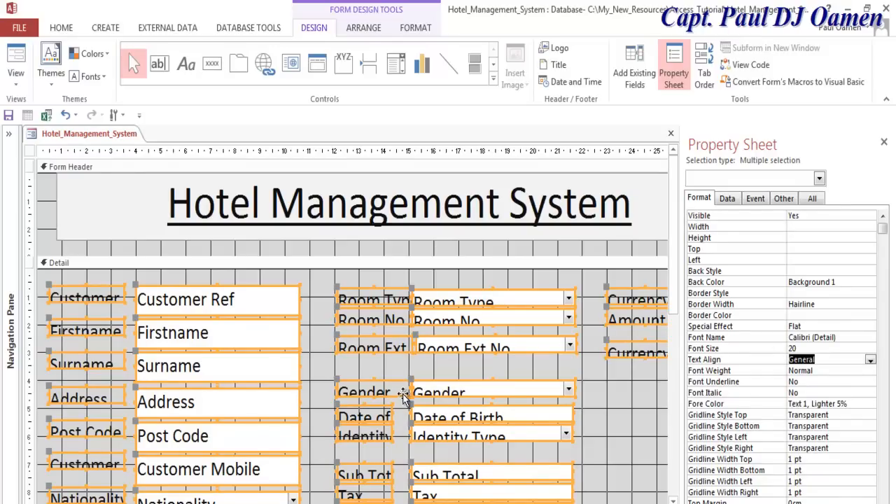
pyautogui.click(640, 418)
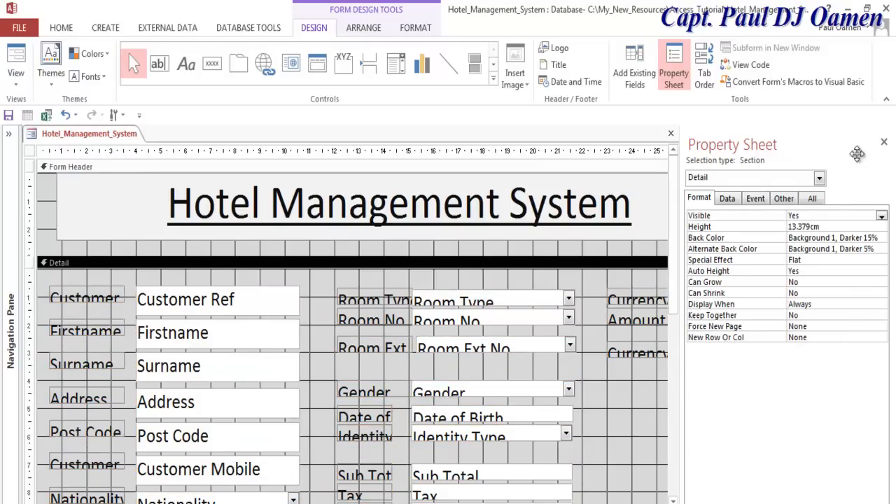
pyautogui.click(883, 143)
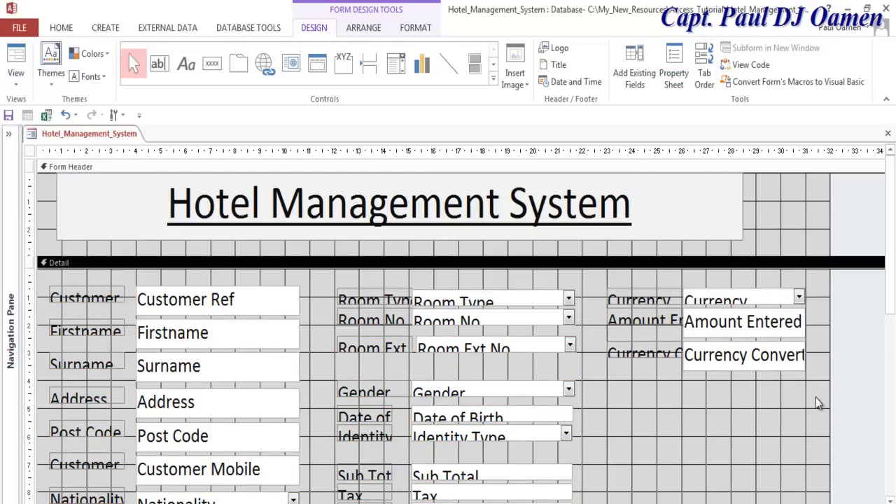
pyautogui.moveTo(892, 301); pyautogui.dragTo(892, 343)
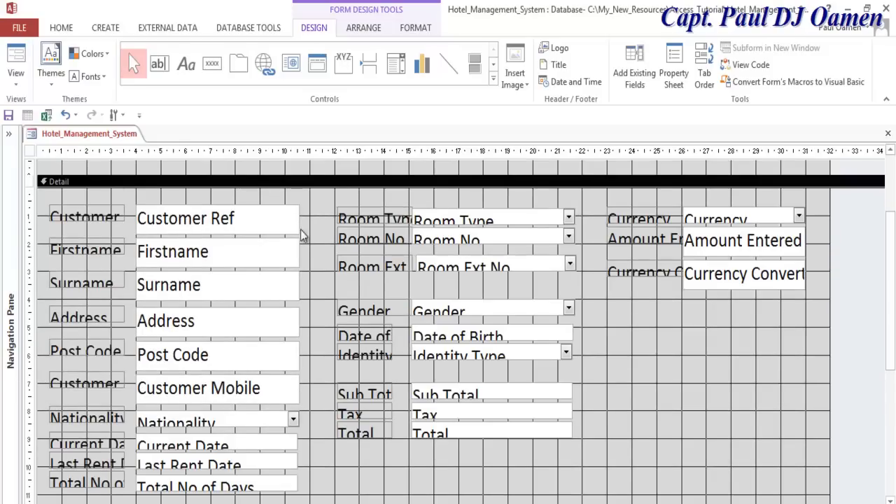
pyautogui.click(18, 87)
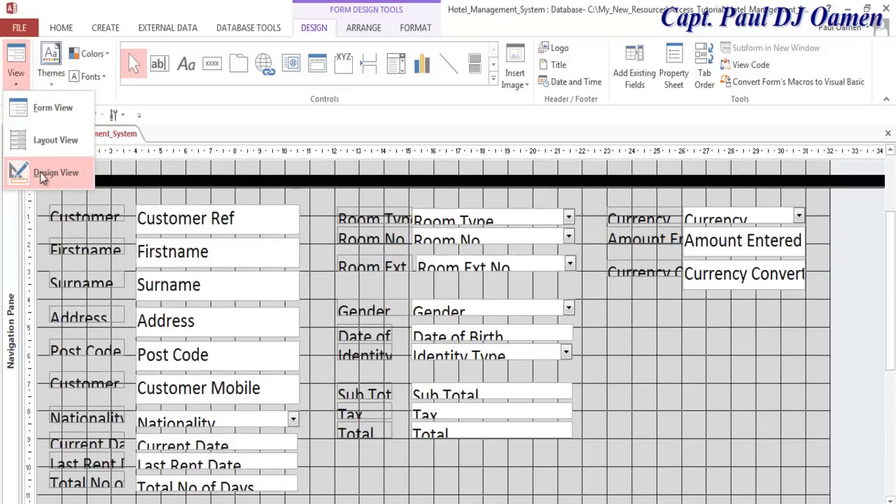
pyautogui.click(43, 112)
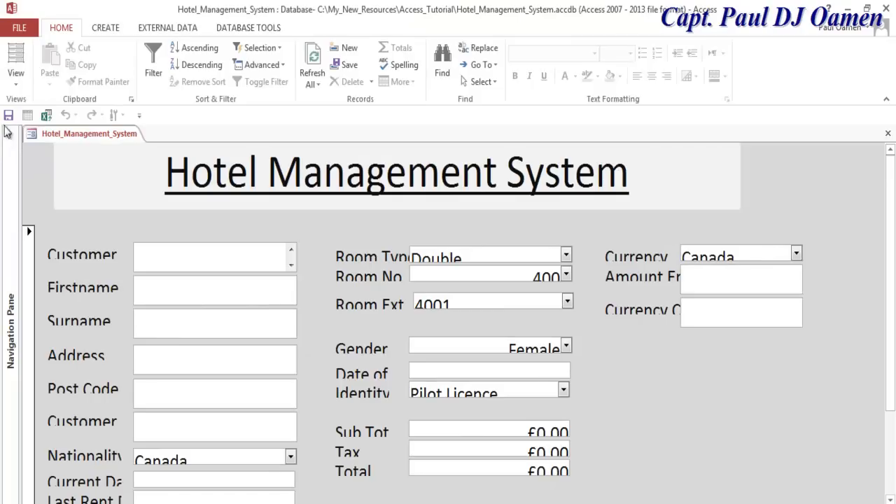
pyautogui.write('gg')
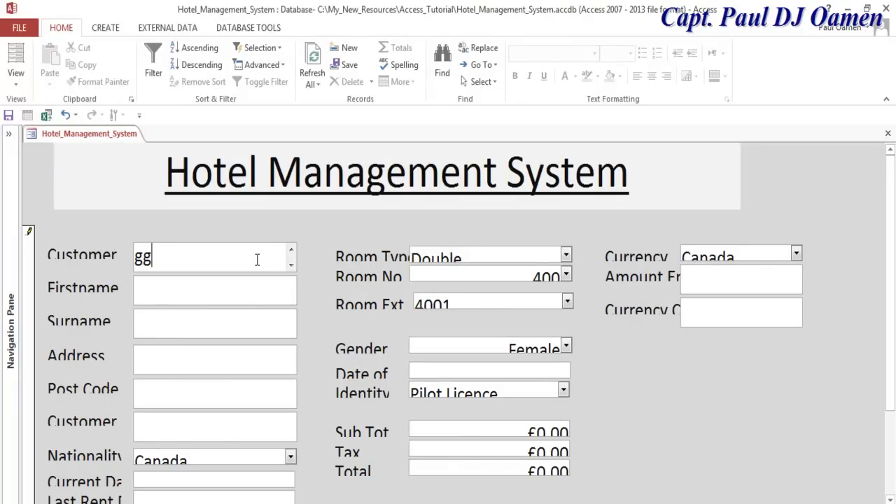
pyautogui.click(16, 77)
pyautogui.click(36, 175)
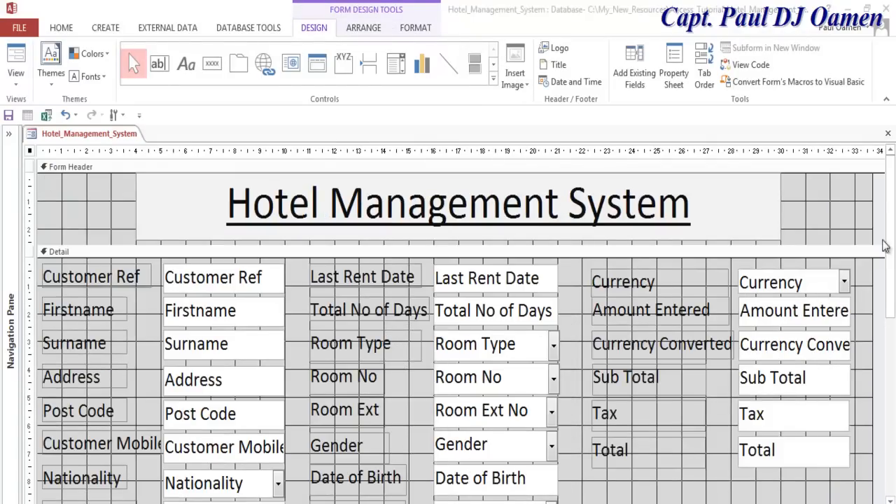
# - Preview the three-column layout in Form View, then return to Design View
pyautogui.moveTo(892, 237)
pyautogui.mouseDown()
pyautogui.moveTo(891, 296)
pyautogui.moveTo(890, 250)
pyautogui.mouseUp()
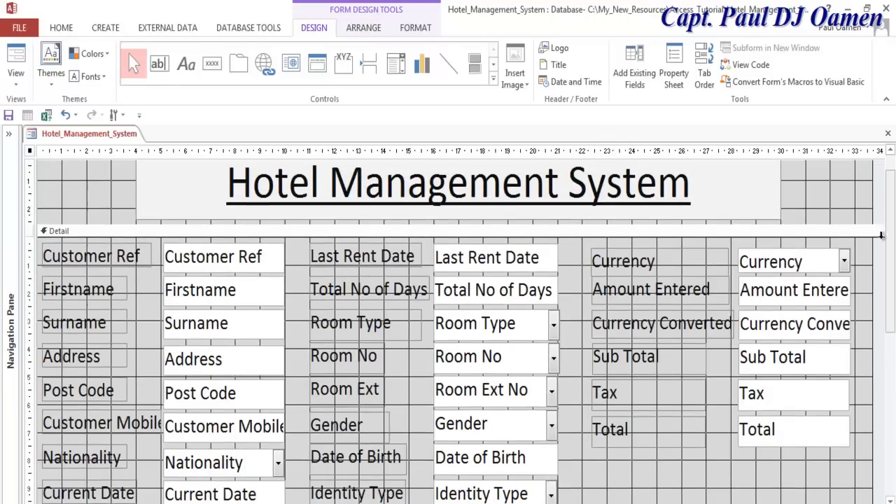
pyautogui.click(16, 75)
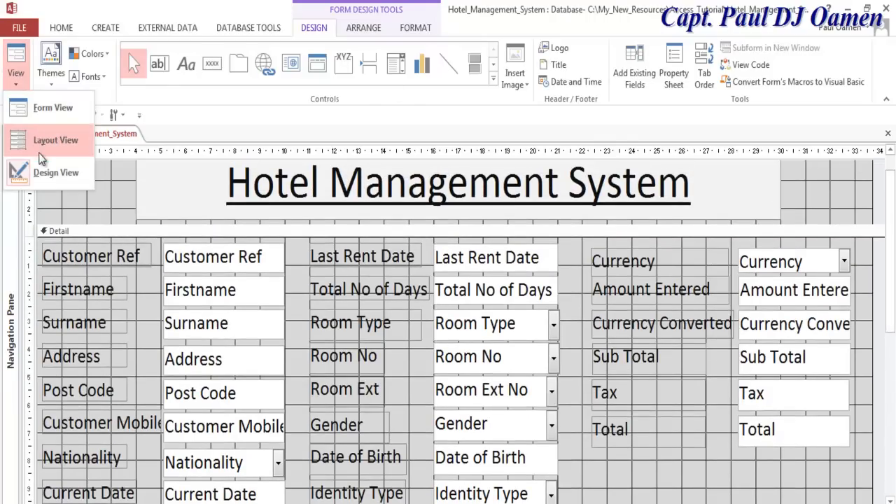
pyautogui.click(42, 107)
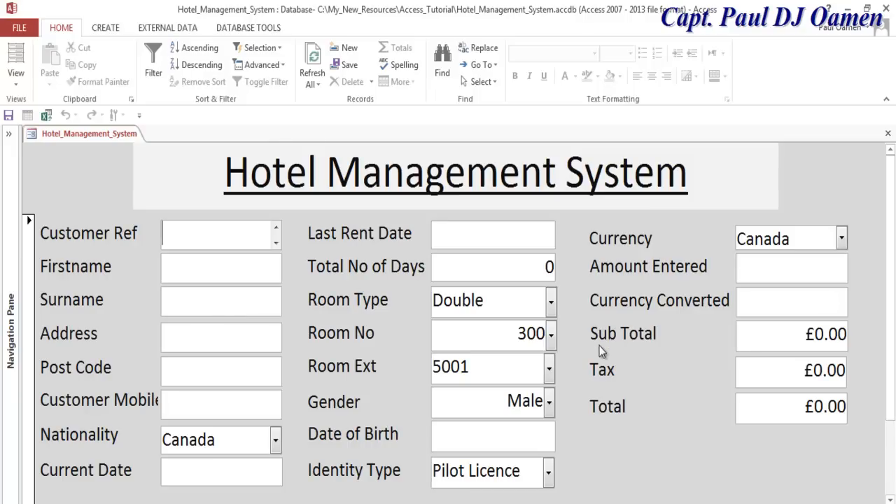
pyautogui.click(16, 76)
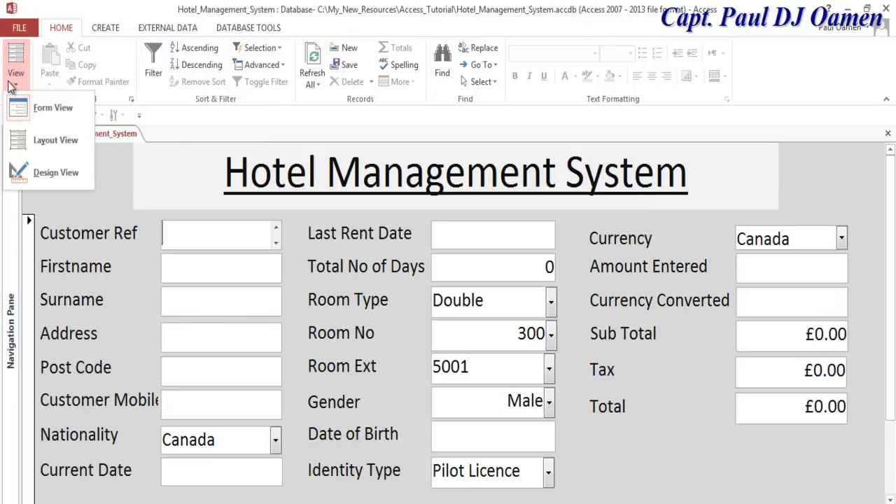
pyautogui.click(53, 173)
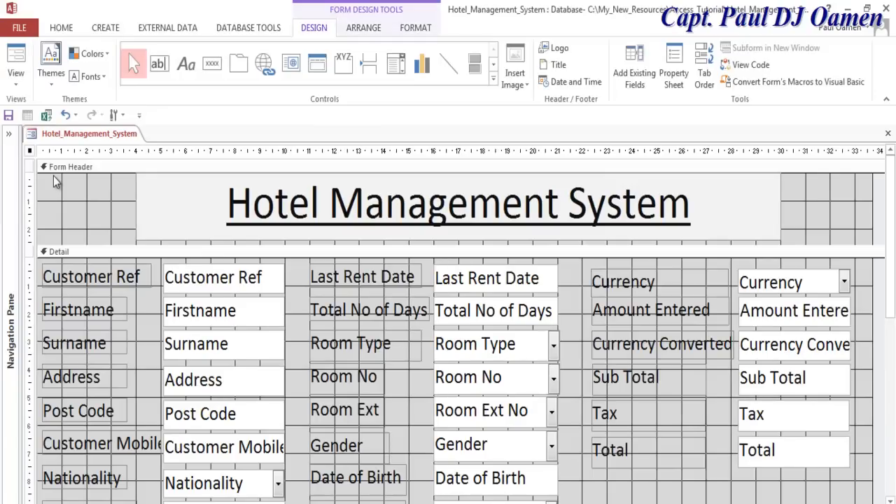
# - Draw a vertical divider line before the Currency column and give it a 5 pt border width
pyautogui.click(450, 68)
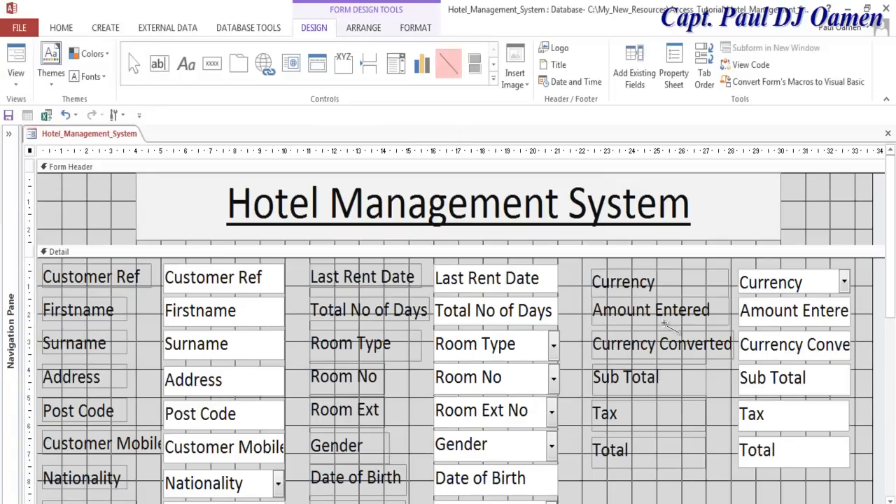
pyautogui.moveTo(574, 273); pyautogui.dragTo(572, 500)
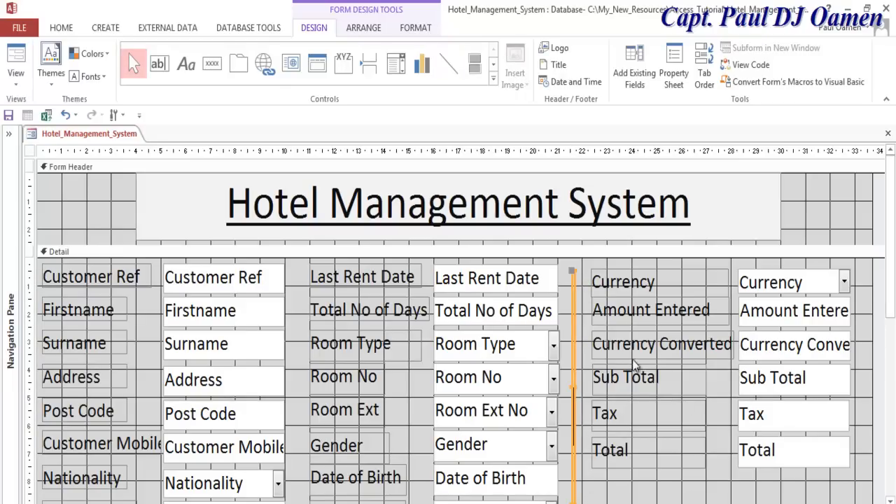
pyautogui.rightClick(573, 382)
pyautogui.click(616, 502)
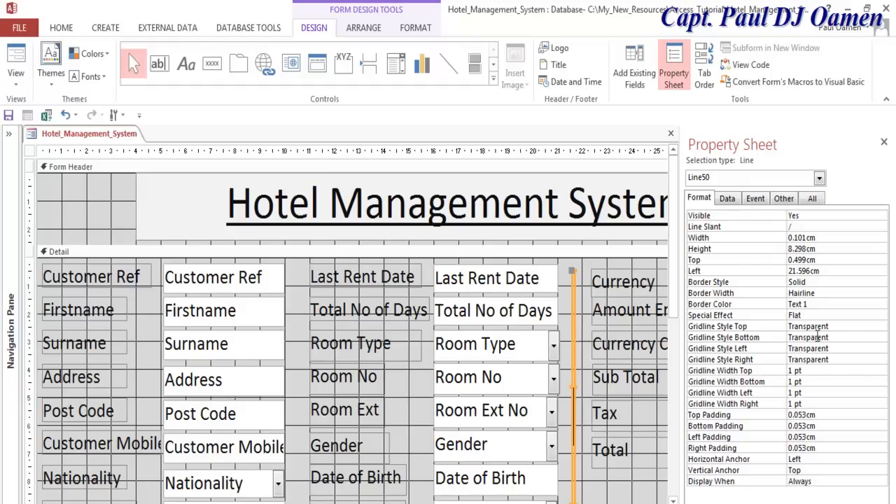
pyautogui.click(824, 299)
pyautogui.click(882, 294)
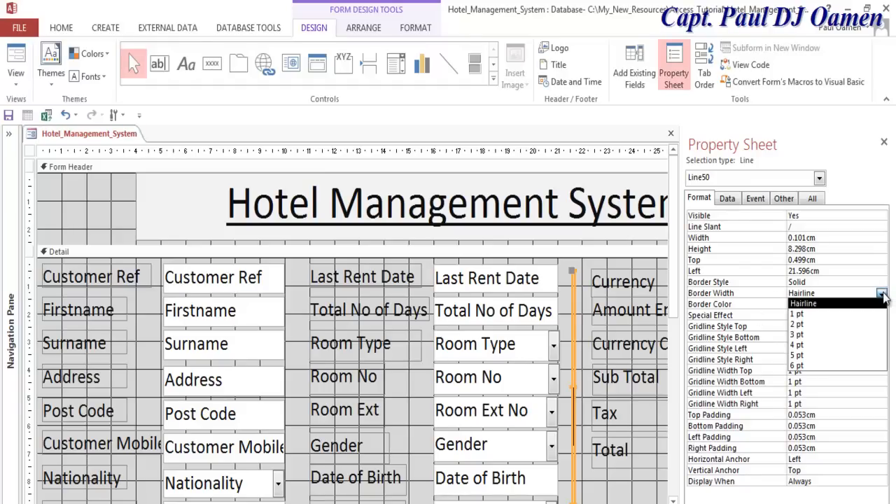
pyautogui.click(835, 356)
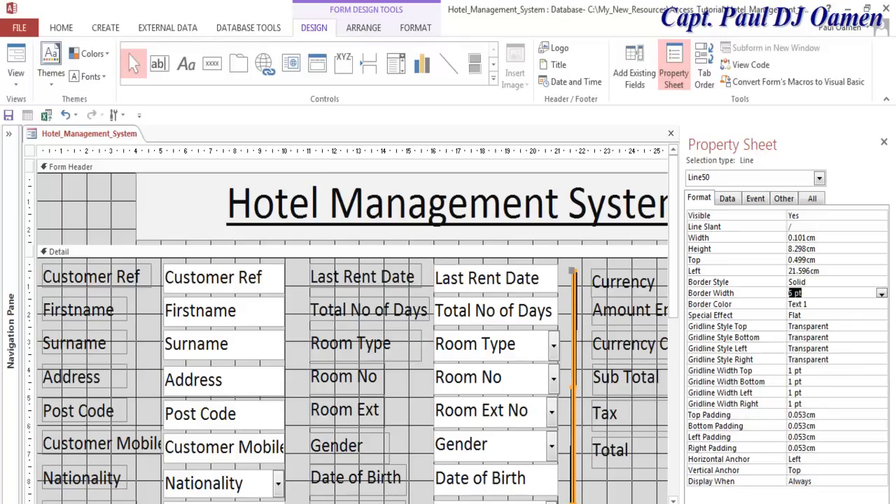
pyautogui.press('F4')
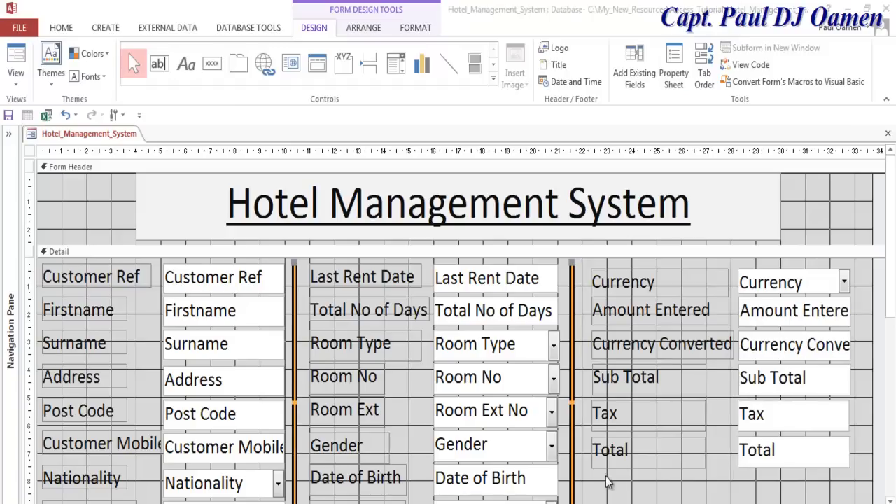
pyautogui.click(608, 483)
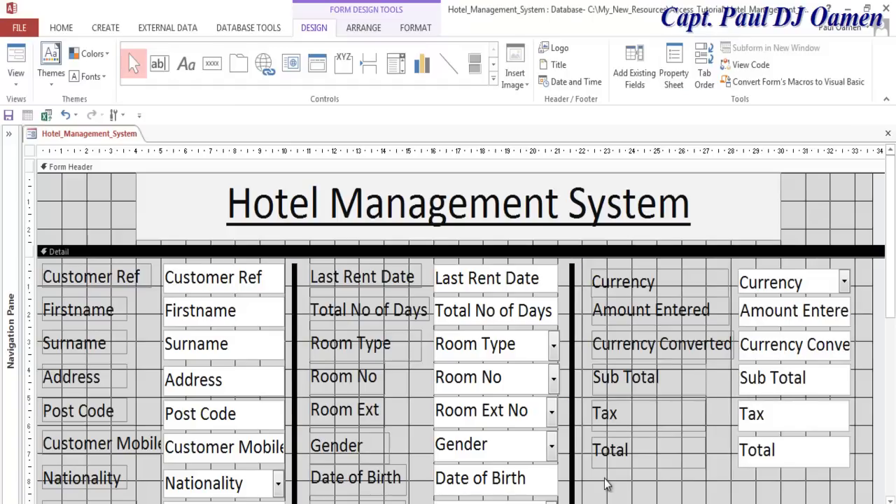
pyautogui.click(15, 79)
pyautogui.click(43, 112)
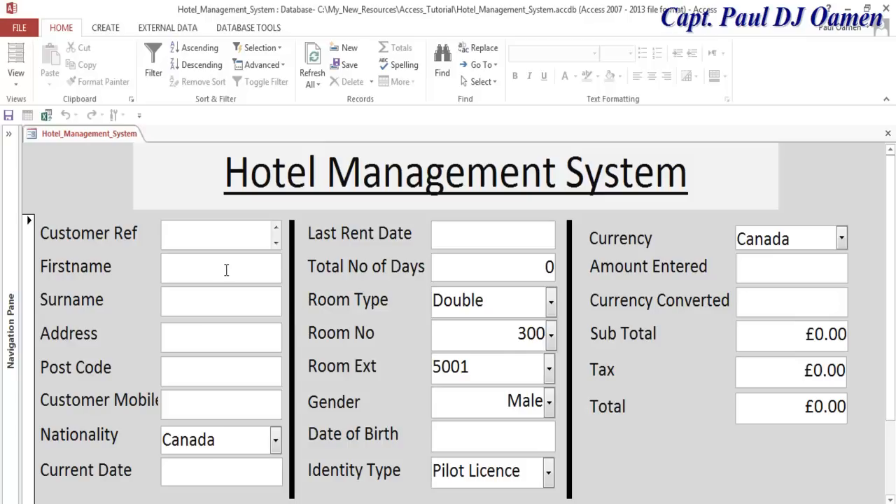
pyautogui.click(30, 88)
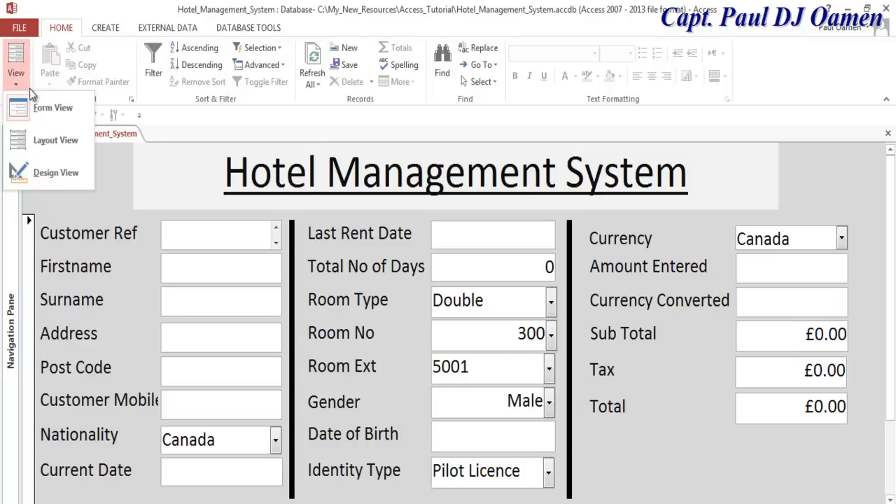
pyautogui.click(50, 172)
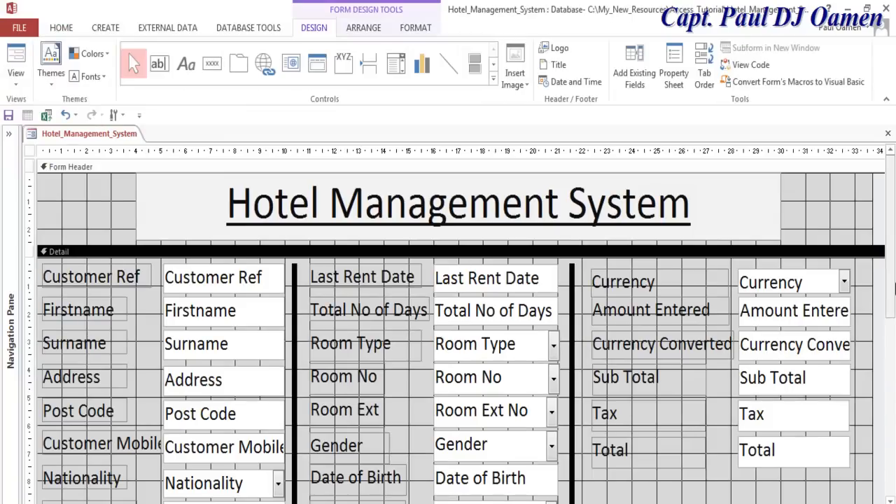
pyautogui.scroll(-1, 894, 299)
# - Place a button, Command51, below the Total field and cancel its wizard
pyautogui.moveTo(894, 300); pyautogui.dragTo(894, 331)
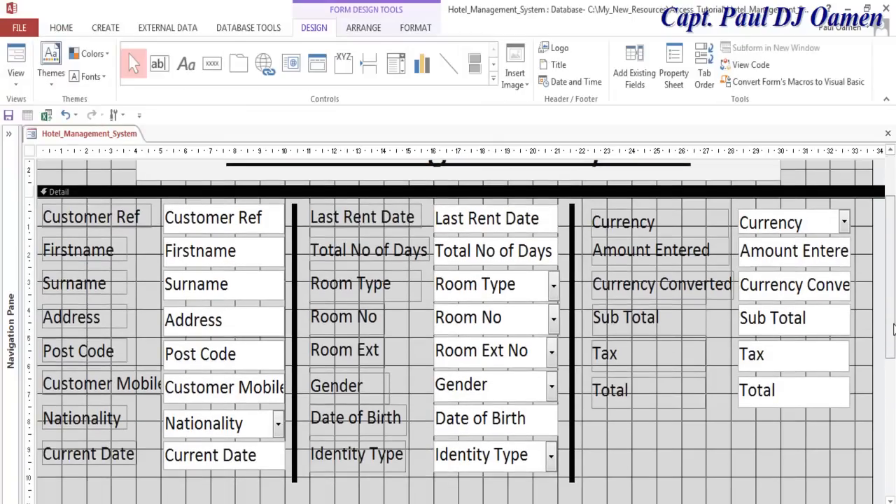
pyautogui.click(212, 64)
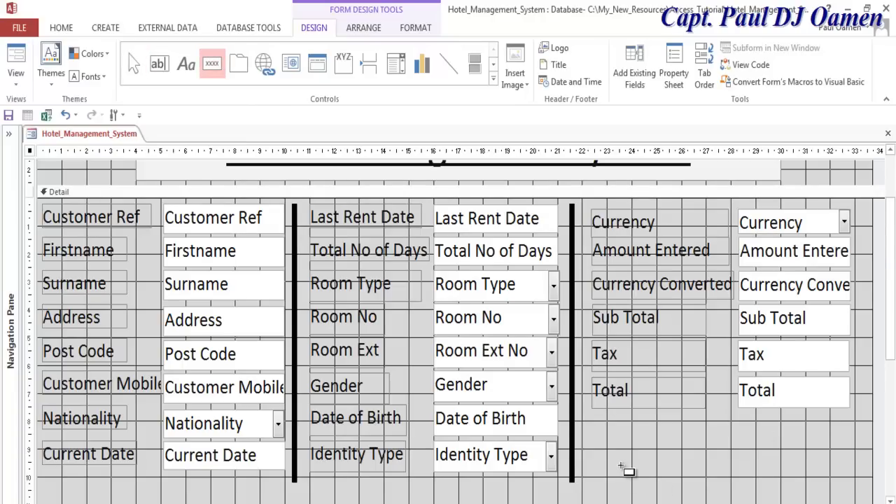
pyautogui.click(605, 450)
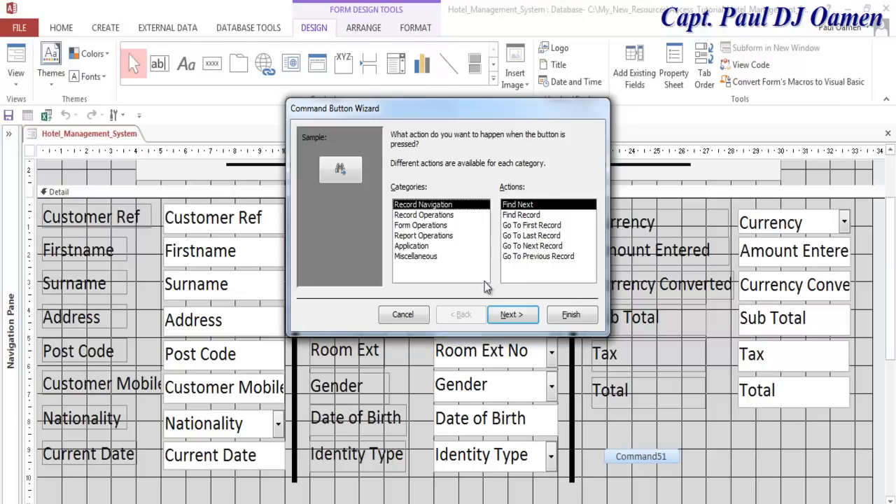
pyautogui.click(439, 215)
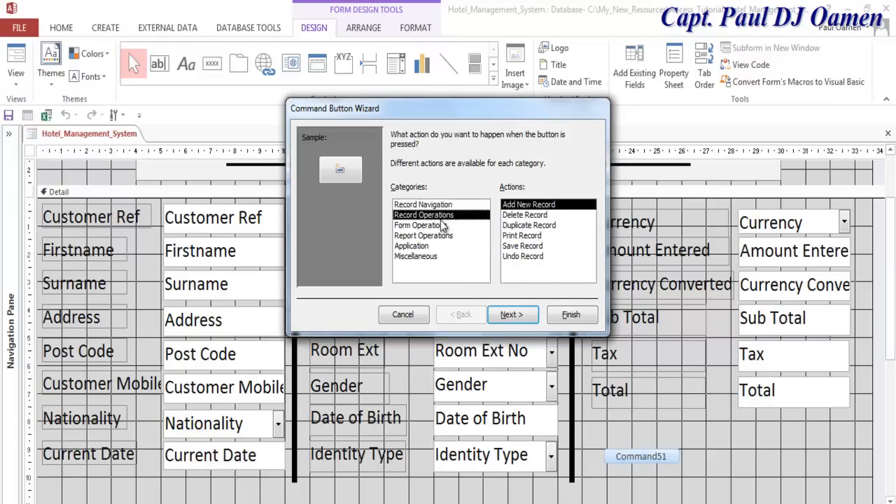
pyautogui.click(446, 205)
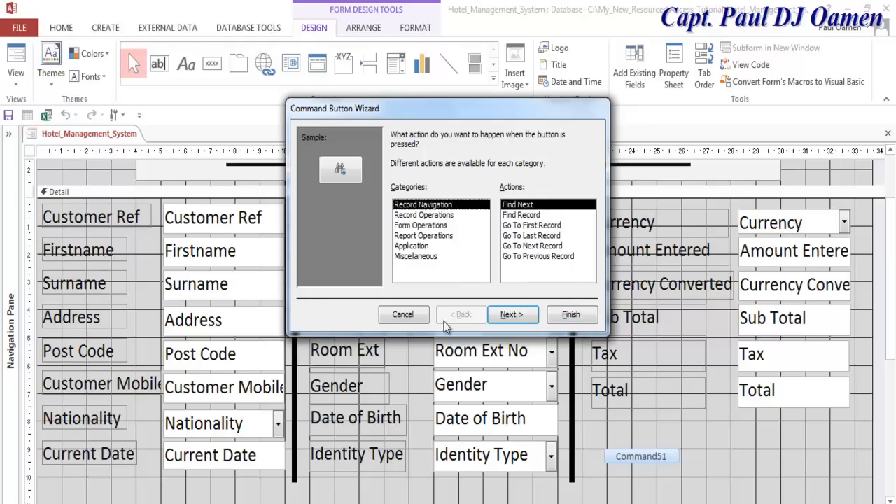
pyautogui.click(403, 314)
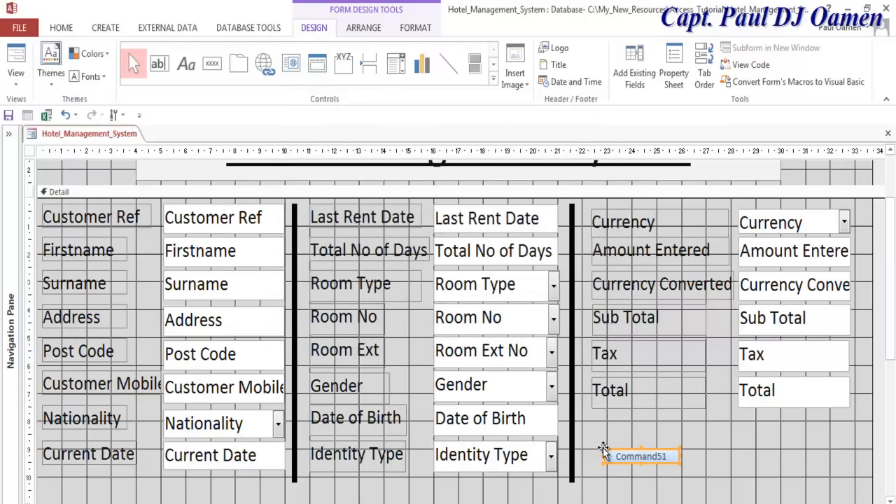
# - Place a second button, Command52, right of Command51 and cancel its wizard
pyautogui.click(619, 456)
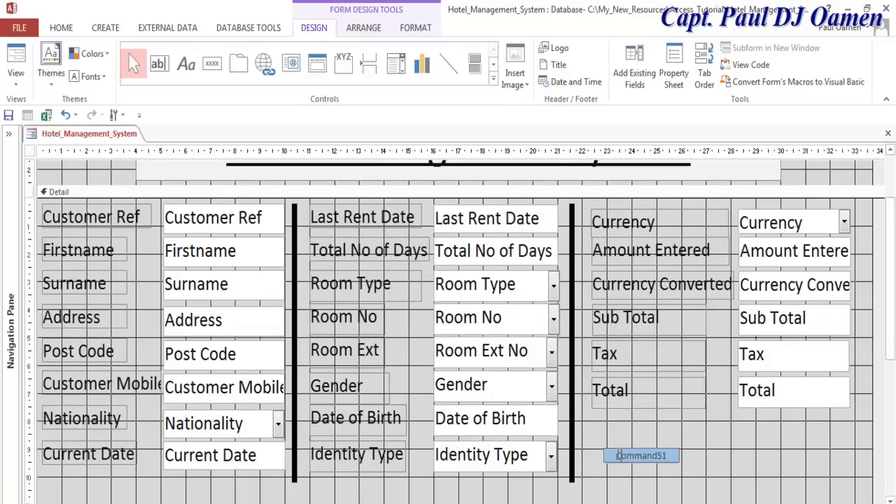
pyautogui.click(692, 456)
pyautogui.click(643, 457)
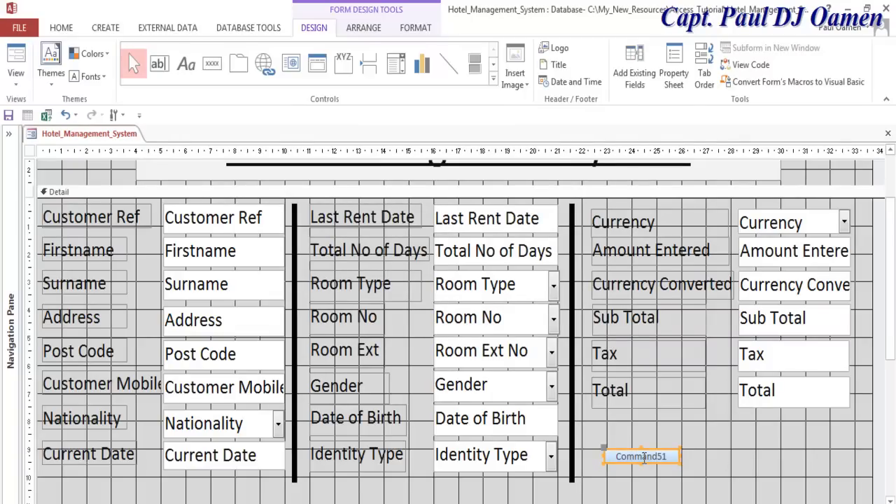
pyautogui.click(721, 457)
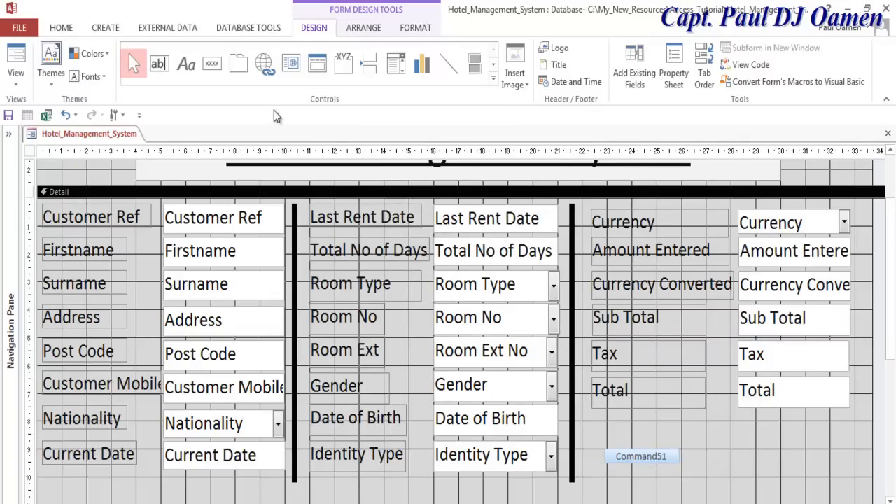
pyautogui.click(219, 65)
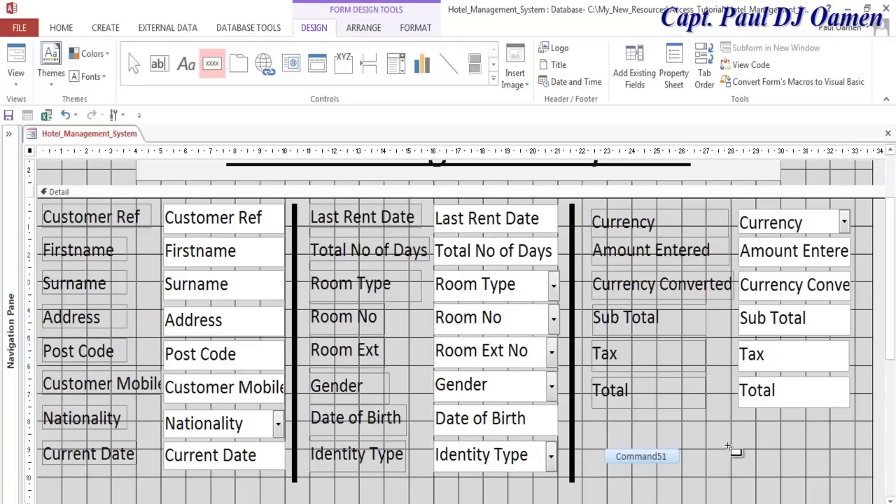
pyautogui.click(733, 446)
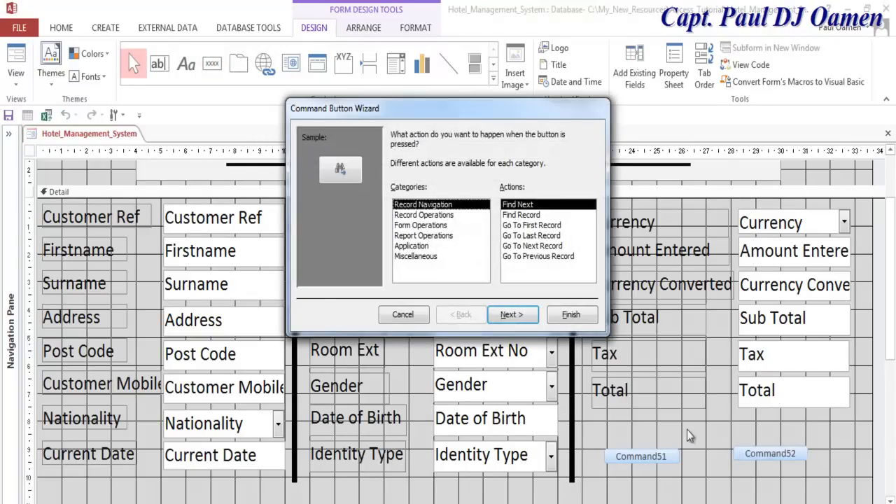
pyautogui.click(419, 319)
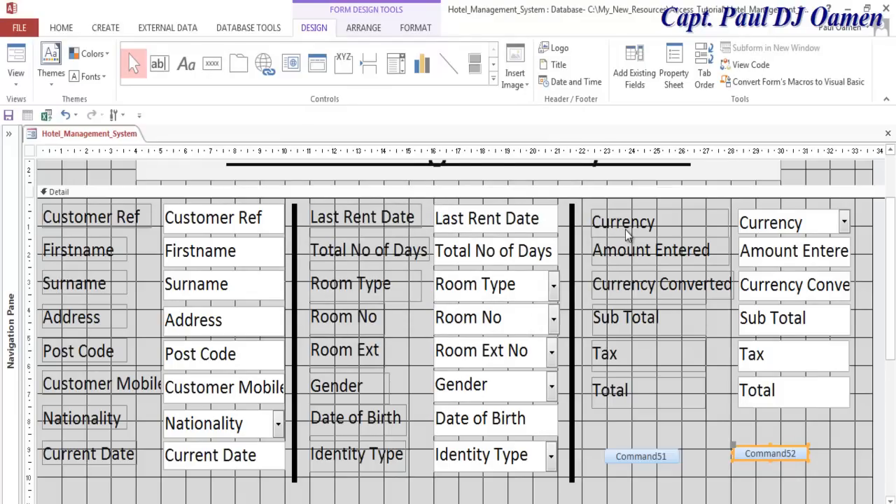
# - Move the Sub Total, Tax and Total rows lower on the form
pyautogui.moveTo(857, 306); pyautogui.dragTo(649, 408)
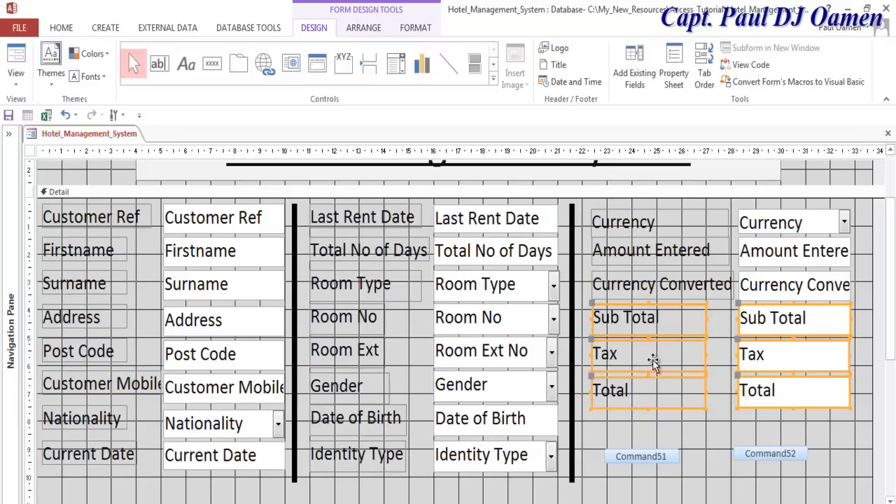
pyautogui.moveTo(650, 364); pyautogui.dragTo(653, 395)
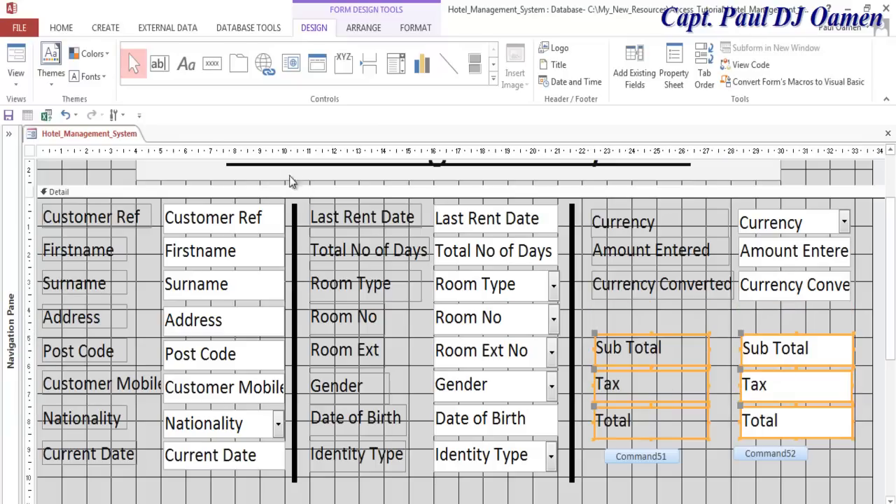
pyautogui.click(755, 325)
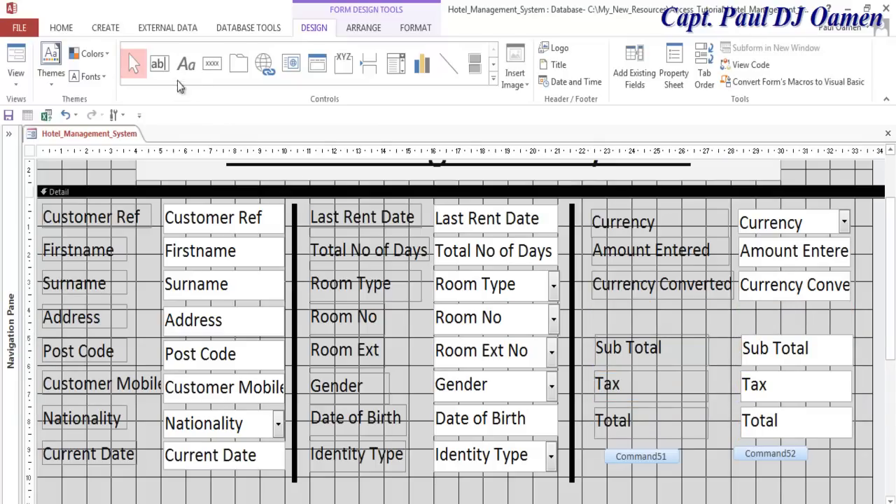
# - Add a Command53 button below Currency Converted, skipping the wizard, and widen it to match the fields
pyautogui.click(206, 69)
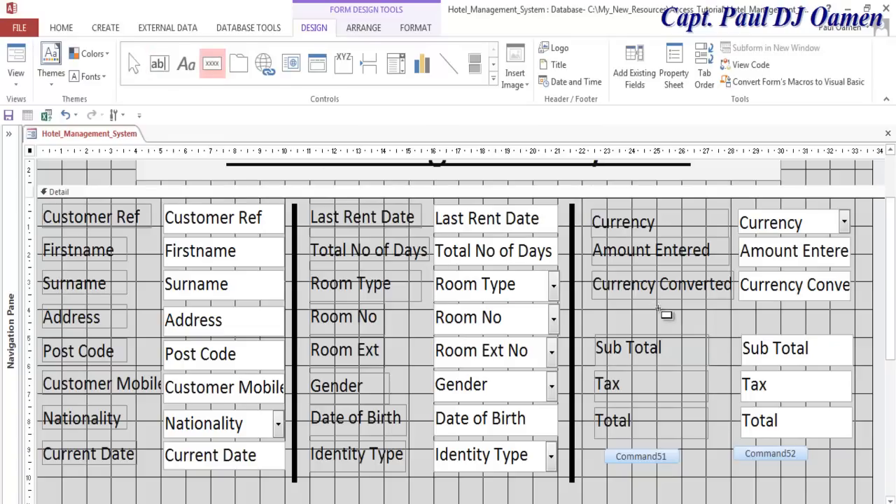
pyautogui.click(698, 316)
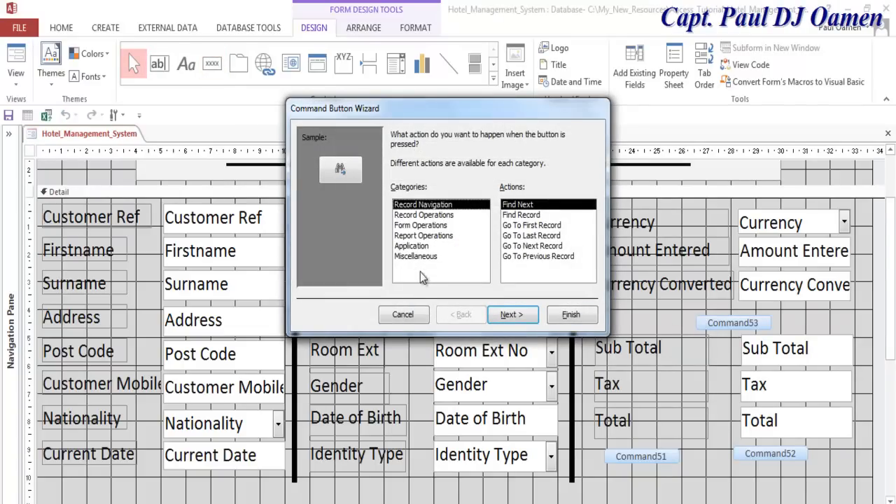
pyautogui.click(411, 316)
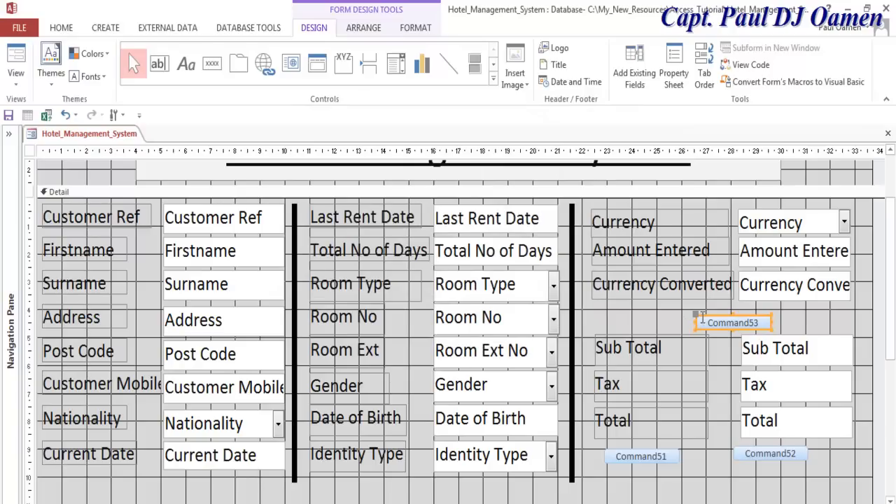
pyautogui.moveTo(698, 318); pyautogui.dragTo(741, 313)
pyautogui.moveTo(813, 320); pyautogui.dragTo(887, 342)
# - Caption the Command52 button 'Exit'
pyautogui.click(786, 402)
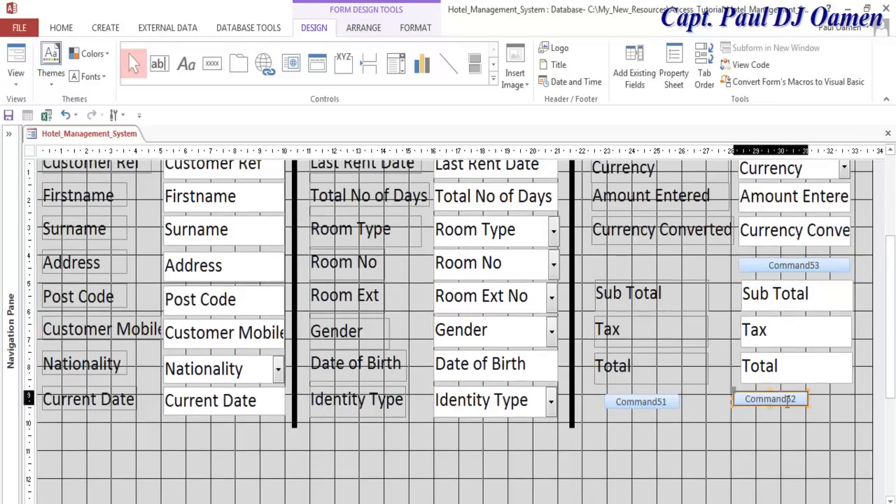
pyautogui.rightClick(733, 394)
pyautogui.click(774, 503)
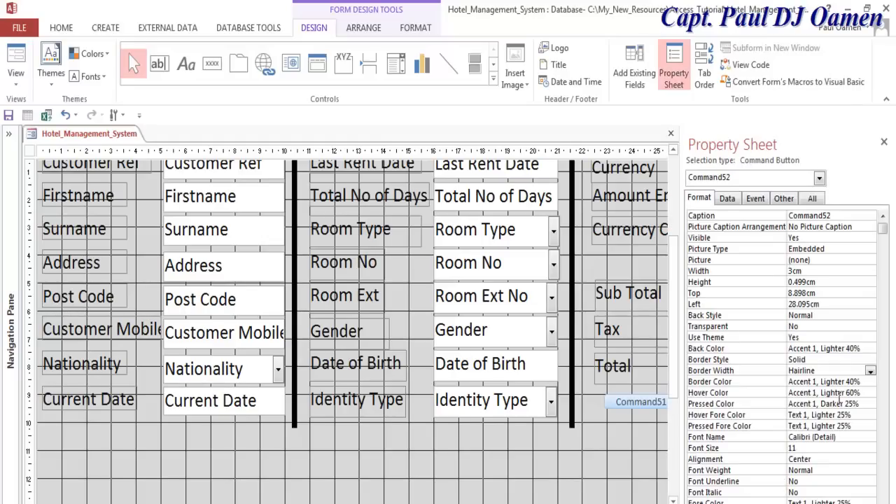
pyautogui.click(729, 200)
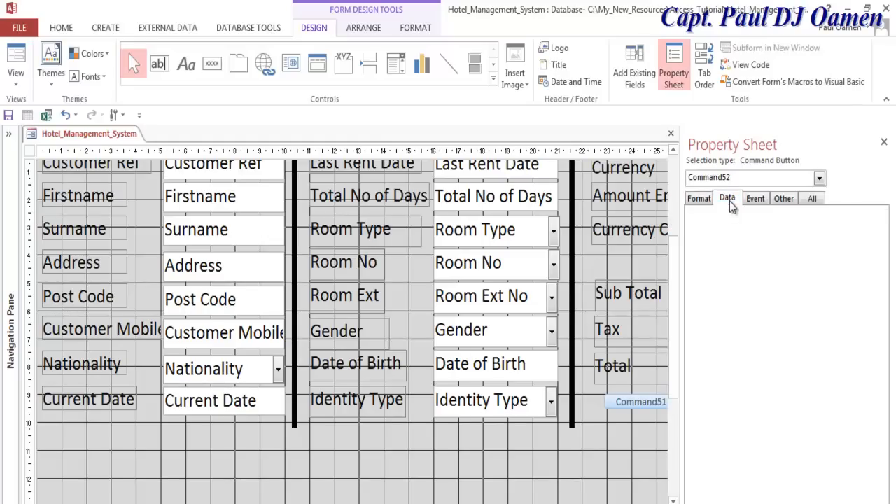
pyautogui.click(699, 198)
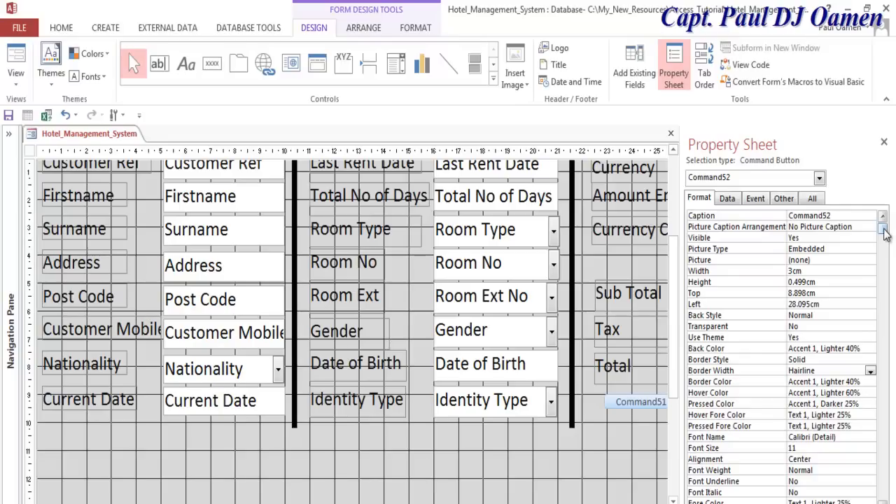
pyautogui.click(784, 215)
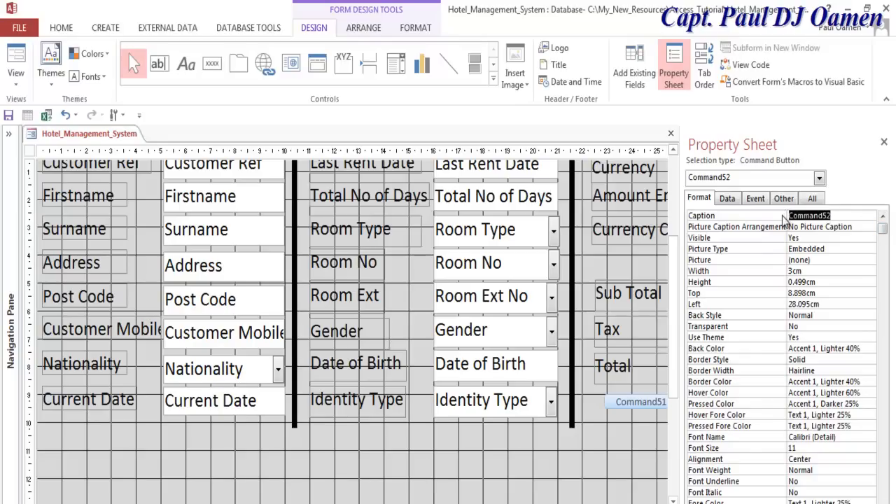
pyautogui.write('E')
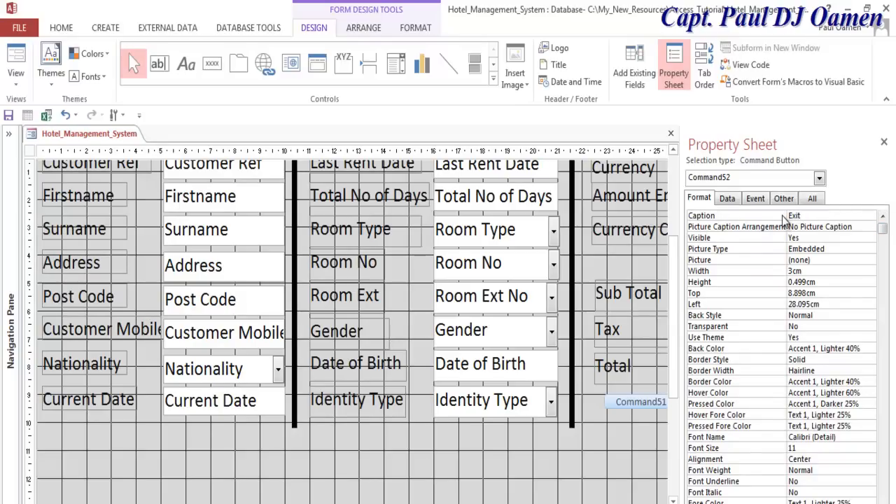
pyautogui.write('xit')
pyautogui.press('Return')
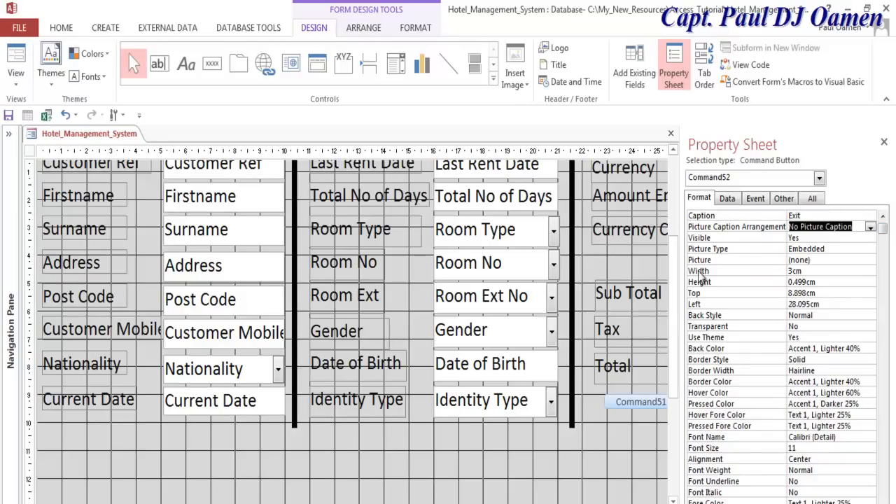
# - Caption the Command51 button 'Total' and close the Property Sheet
pyautogui.click(648, 404)
pyautogui.click(778, 215)
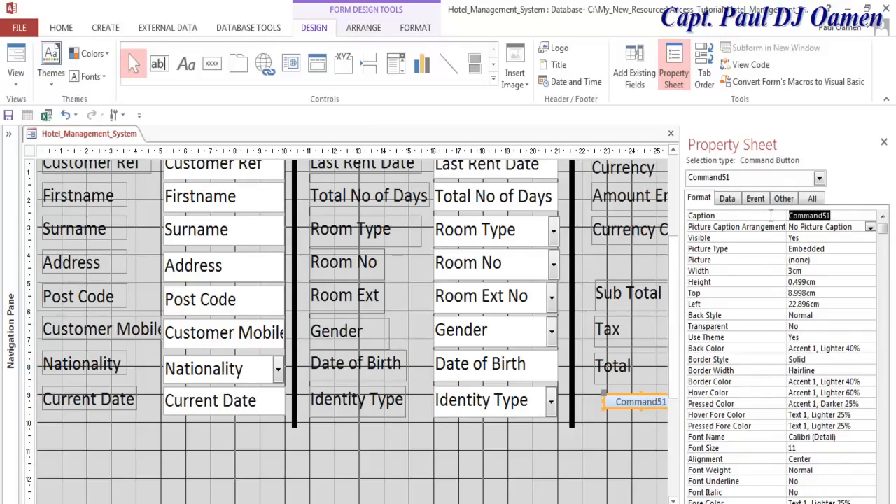
pyautogui.write('Total')
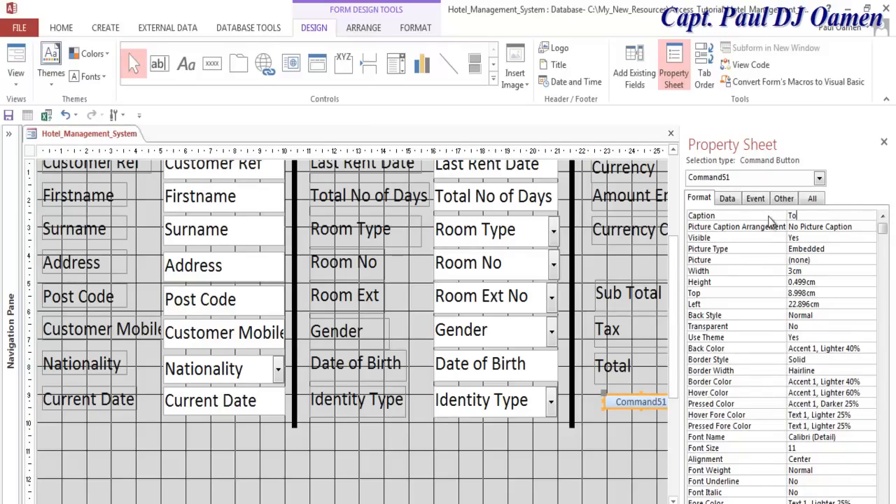
pyautogui.click(661, 358)
pyautogui.click(646, 439)
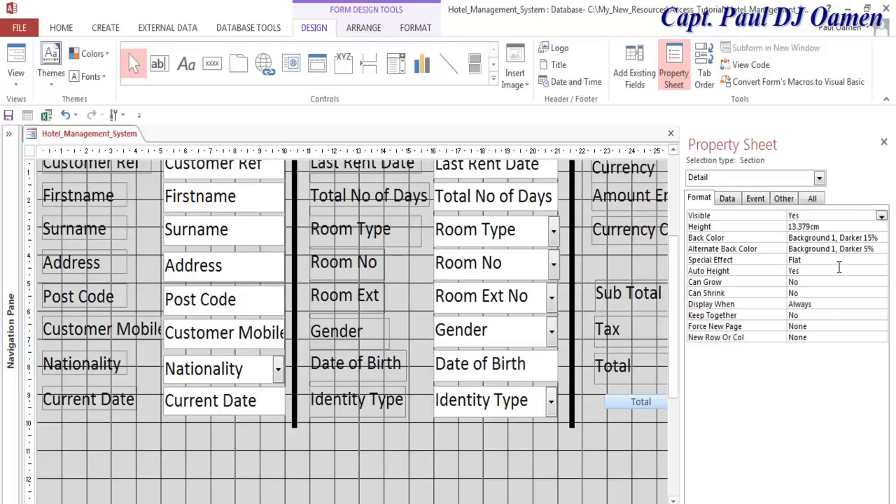
pyautogui.click(884, 142)
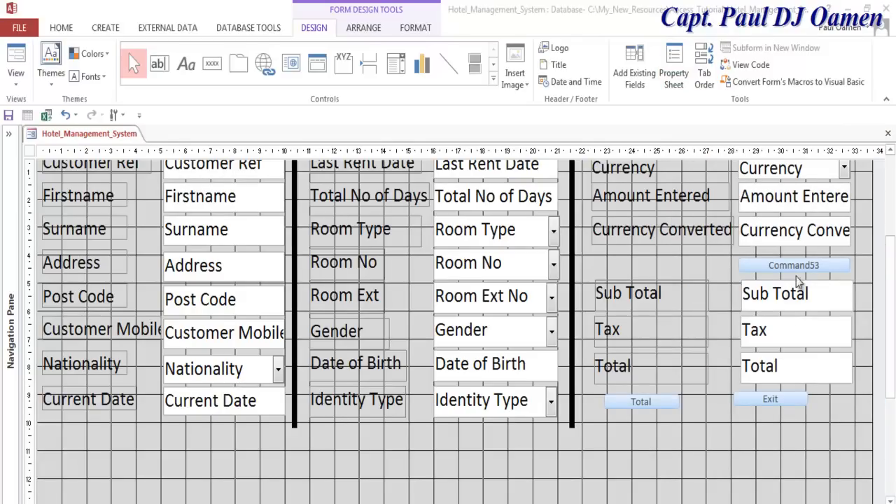
# - Caption the Command53 button 'Converter'
pyautogui.click(812, 264)
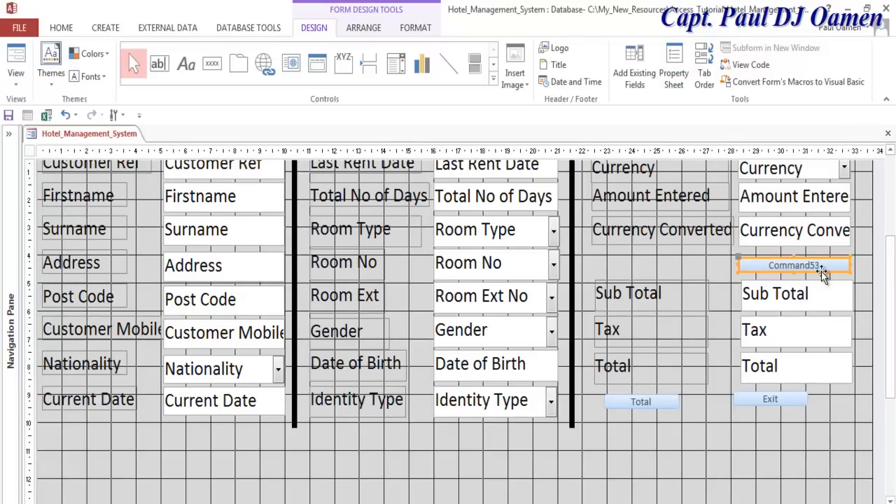
pyautogui.rightClick(821, 270)
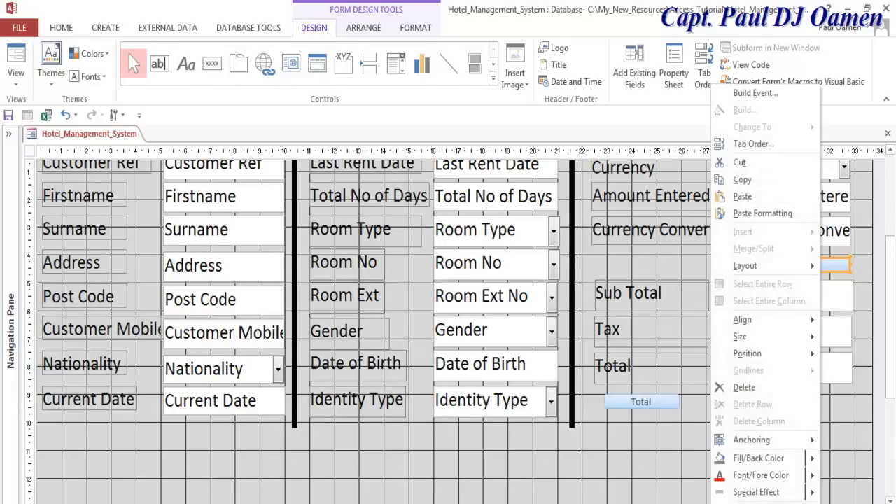
pyautogui.click(771, 497)
pyautogui.moveTo(842, 216); pyautogui.dragTo(799, 216)
pyautogui.press('BackSpace')
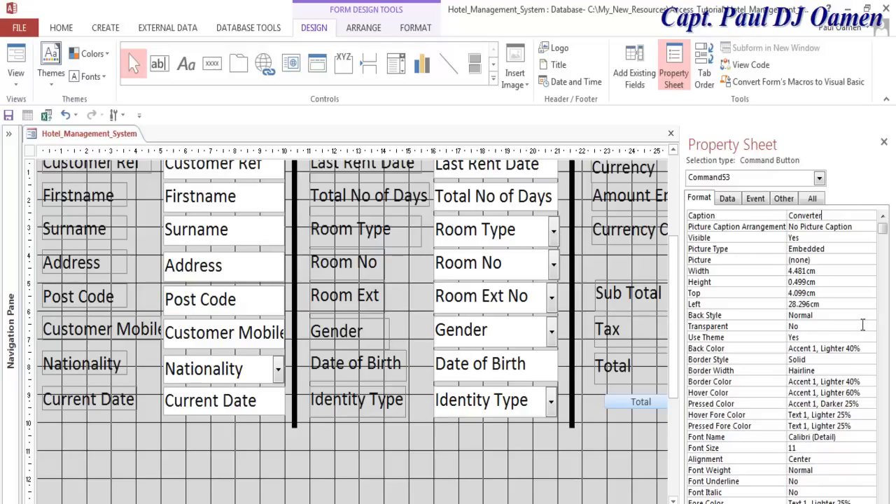
pyautogui.click(626, 453)
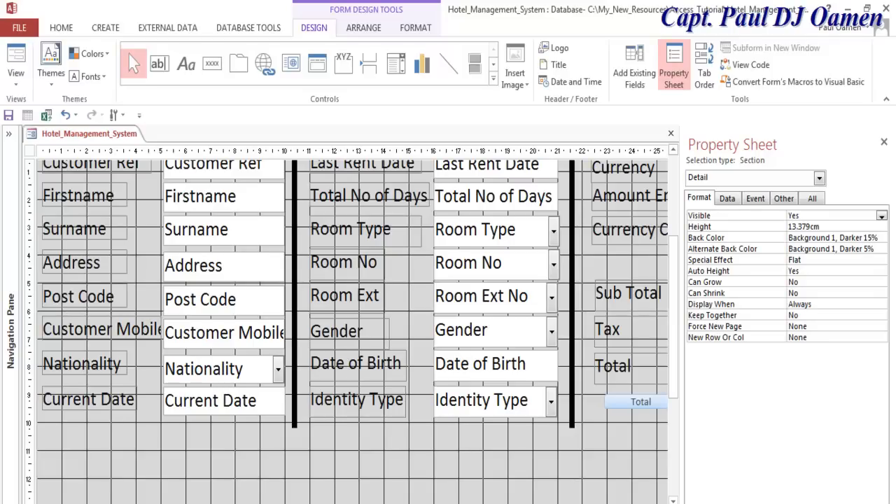
pyautogui.click(884, 142)
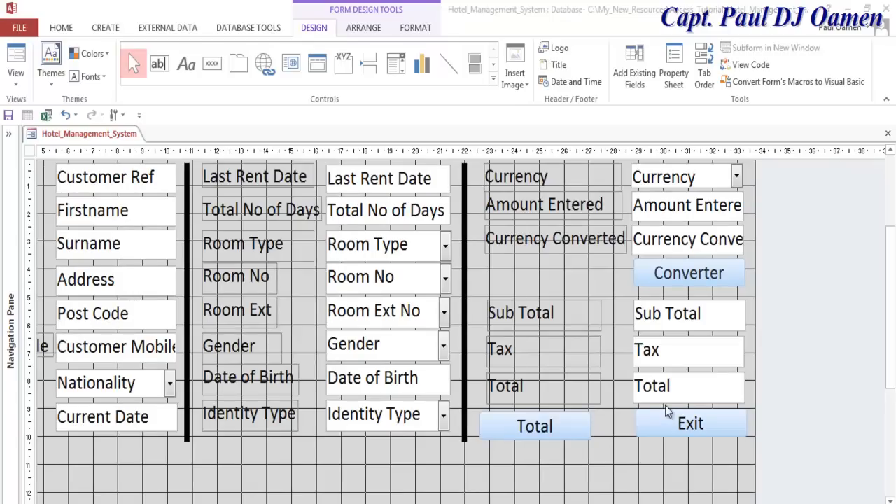
# - Add a wizard-built Add New Record button with a text caption, named cmdAddNew
pyautogui.click(666, 406)
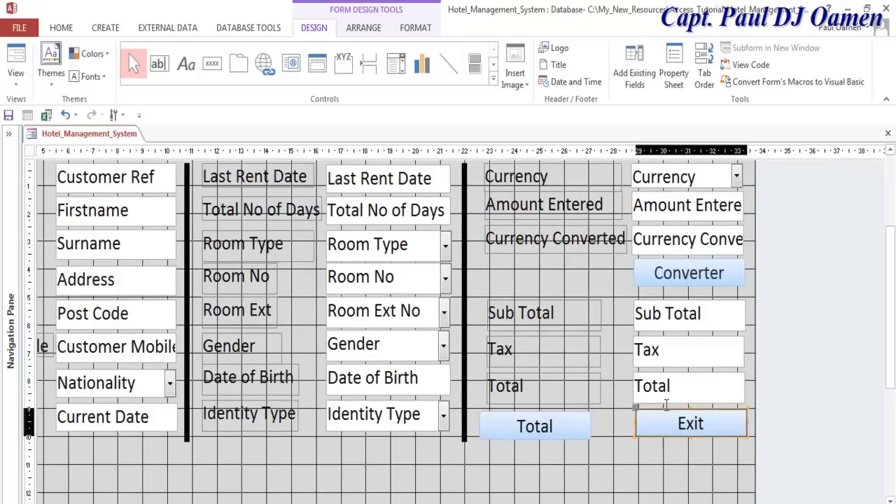
pyautogui.press('Tab')
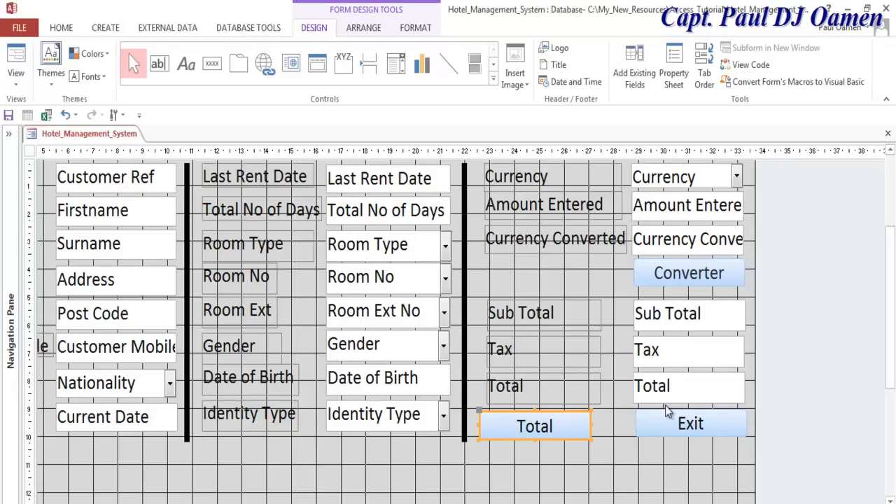
pyautogui.click(212, 63)
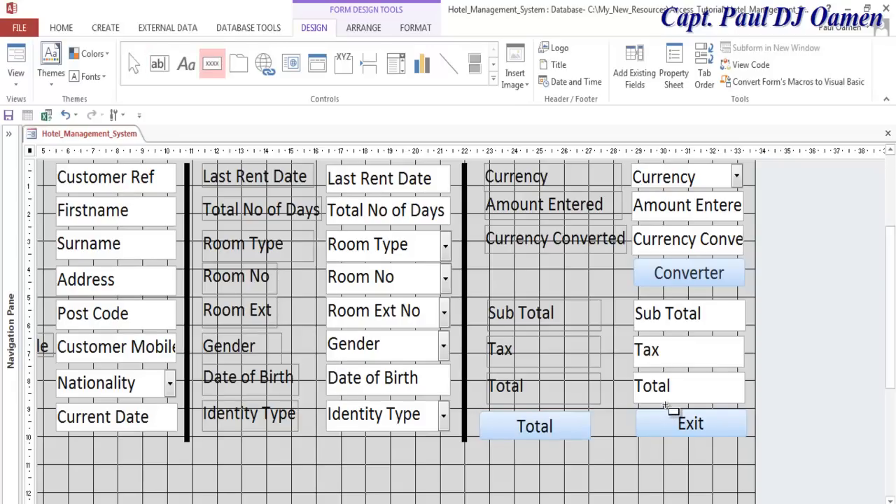
pyautogui.click(667, 408)
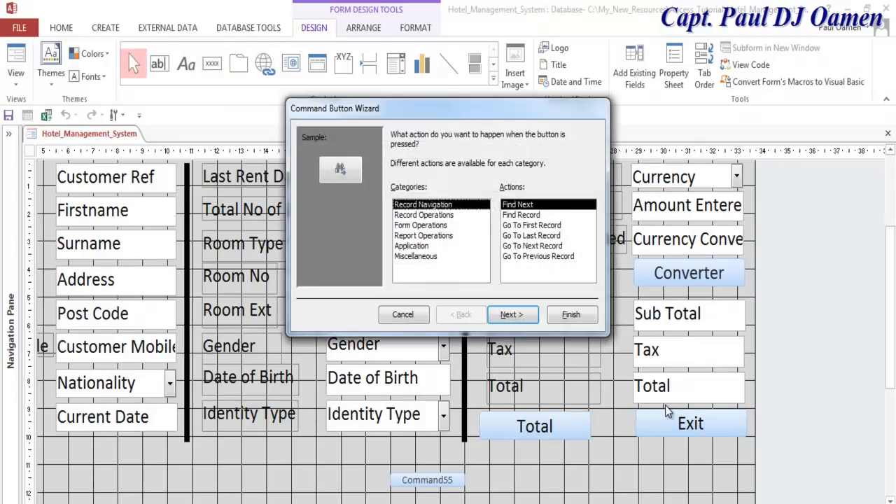
pyautogui.press('Down')
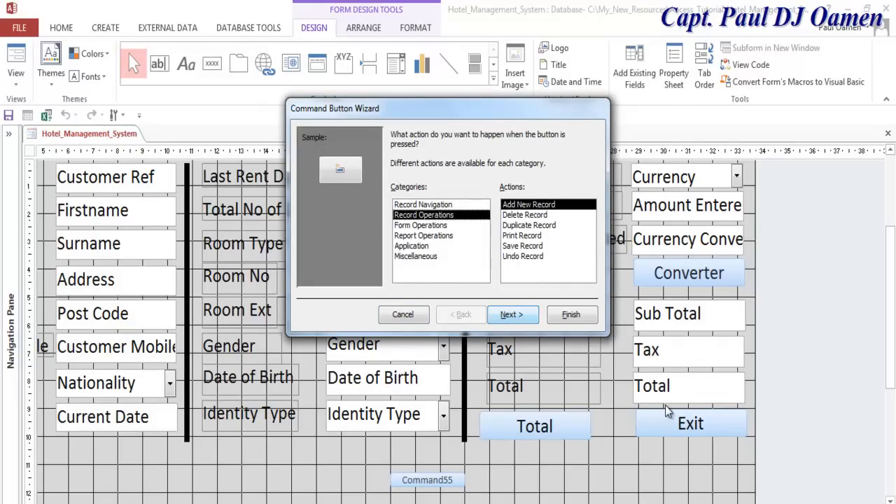
pyautogui.press('Return')
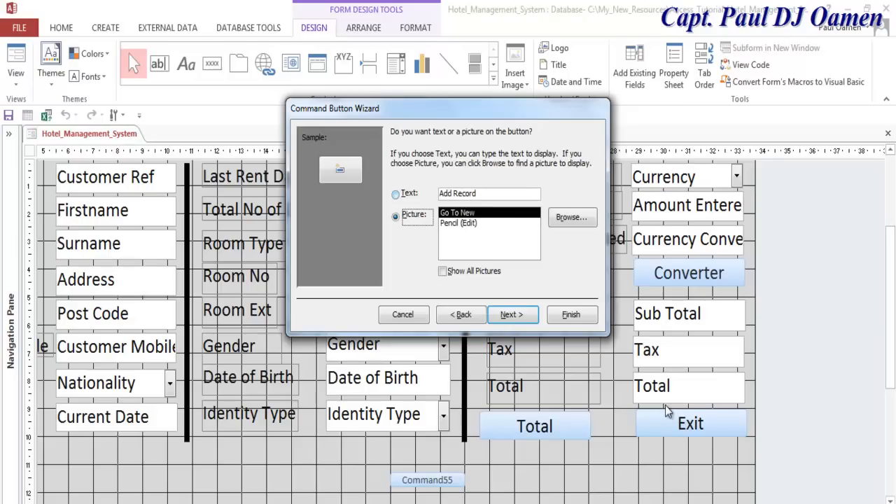
pyautogui.press('Up')
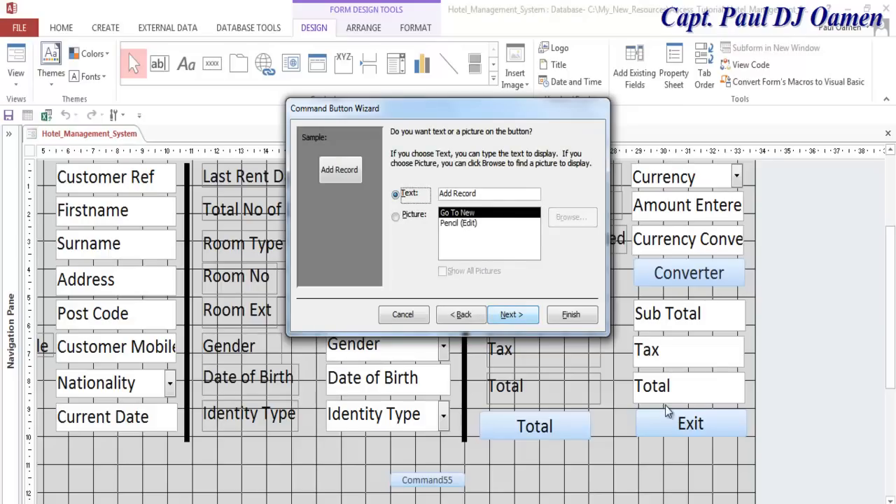
pyautogui.press('Return')
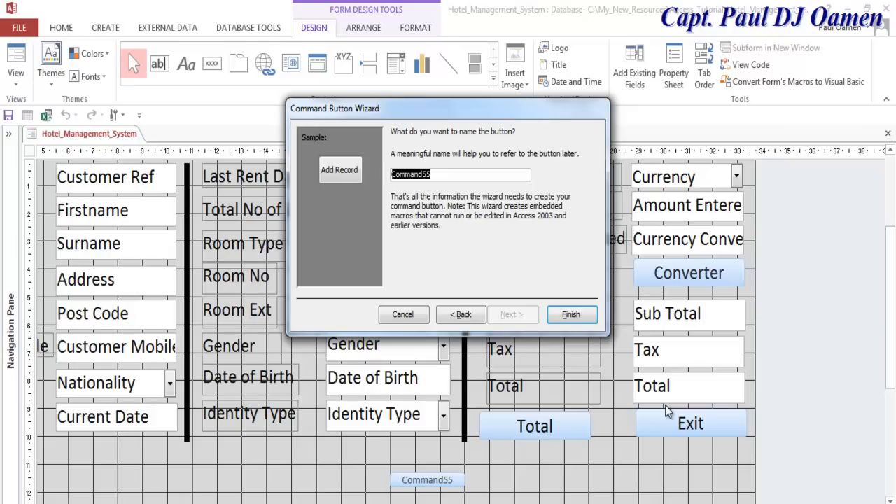
pyautogui.write('cmdAddNew')
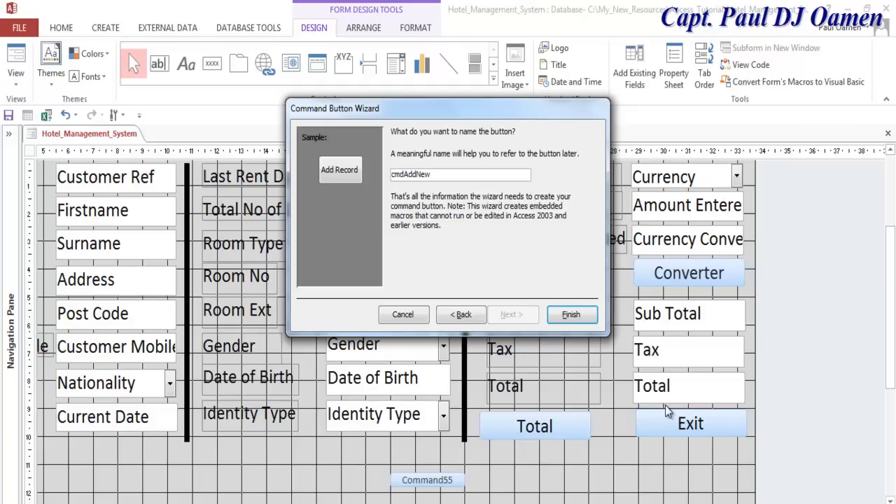
pyautogui.press('Return')
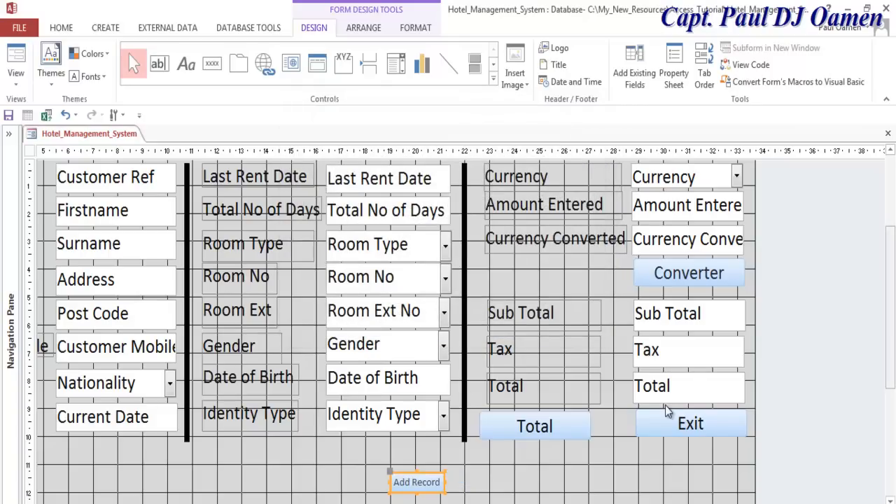
# - Narrow the Total button and move the Add Record button beside it
pyautogui.moveTo(416, 483)
pyautogui.mouseDown()
pyautogui.moveTo(387, 446)
pyautogui.moveTo(546, 465)
pyautogui.moveTo(604, 444)
pyautogui.moveTo(621, 449)
pyautogui.mouseUp()
pyautogui.click(535, 426)
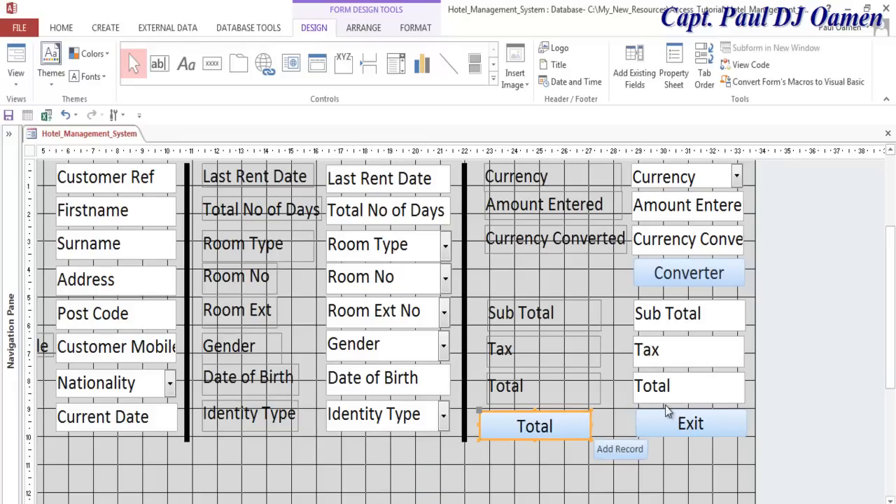
pyautogui.click(535, 426)
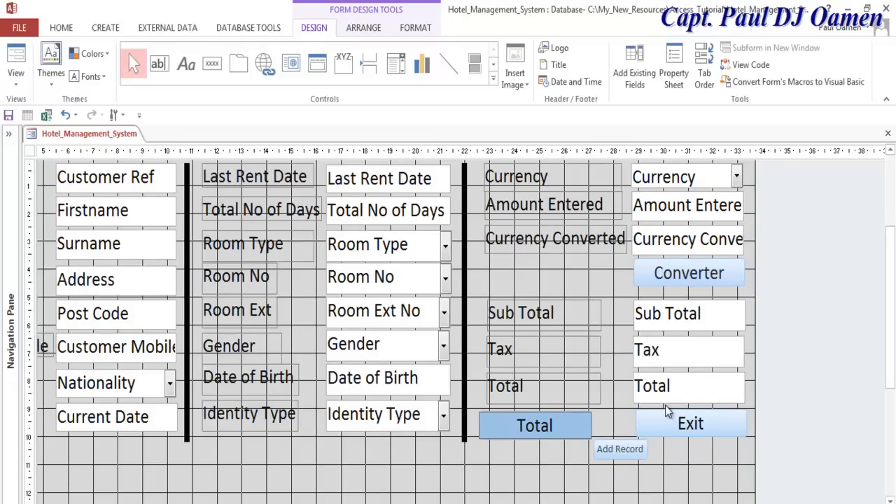
pyautogui.click(666, 406)
pyautogui.moveTo(592, 426); pyautogui.dragTo(559, 426)
pyautogui.moveTo(621, 449); pyautogui.dragTo(591, 426)
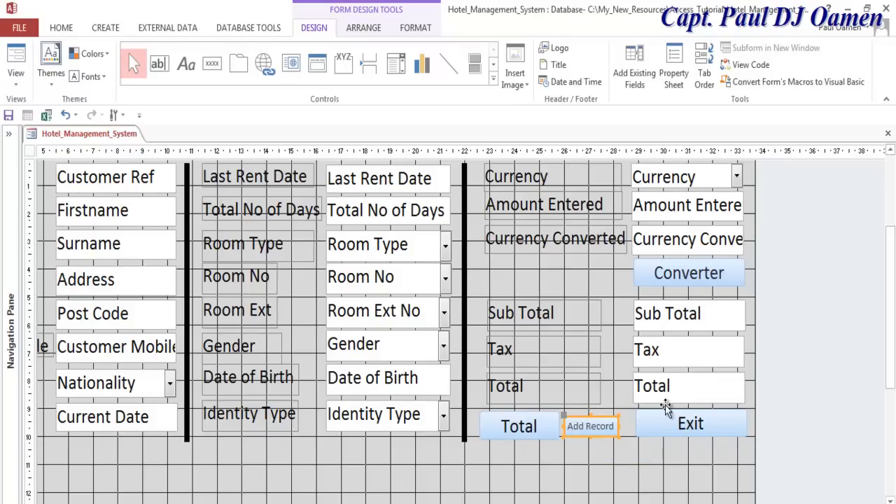
# - Give the Add button font size 20 and fore colour Text 1, Lighter 5%
pyautogui.press('Menu')
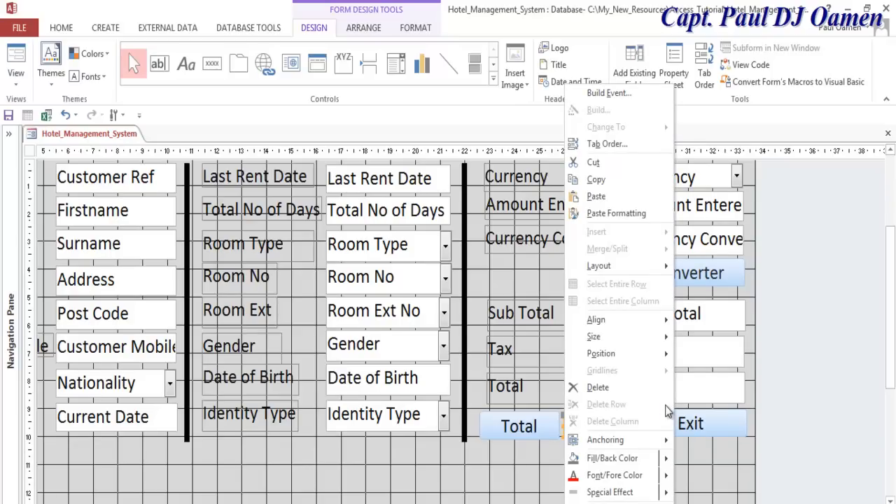
pyautogui.press('p')
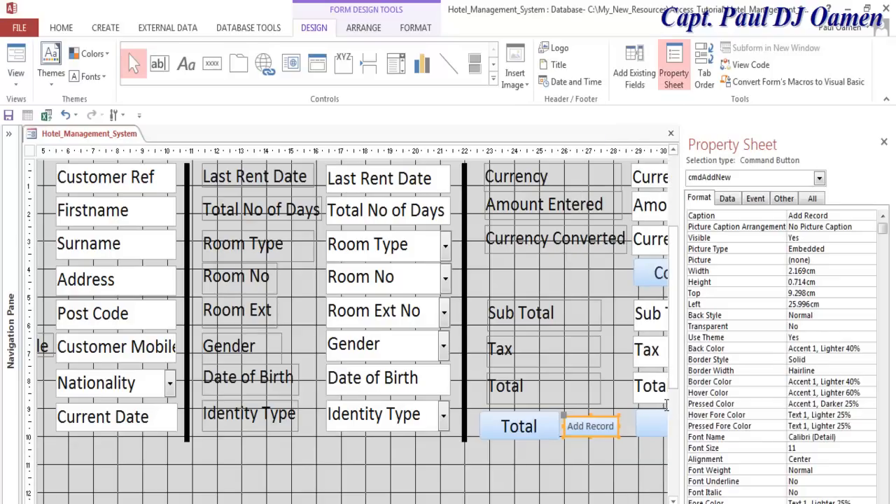
pyautogui.doubleClick(796, 448)
pyautogui.write('20')
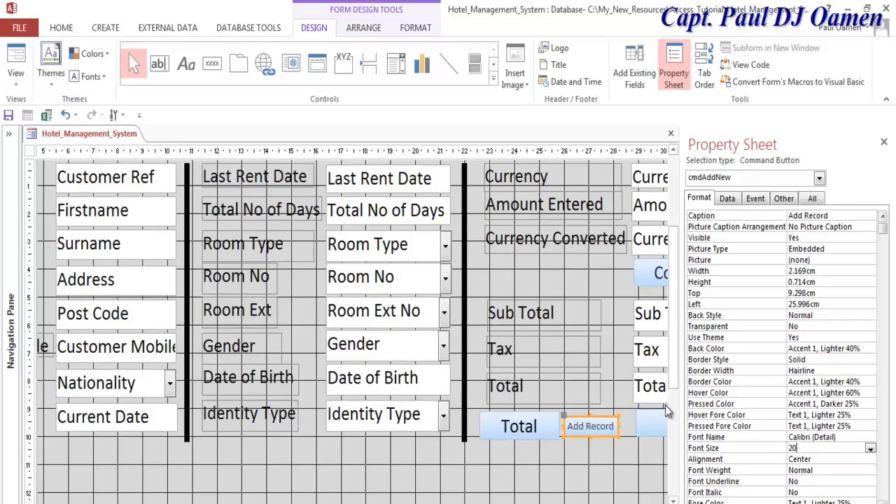
pyautogui.press('Return')
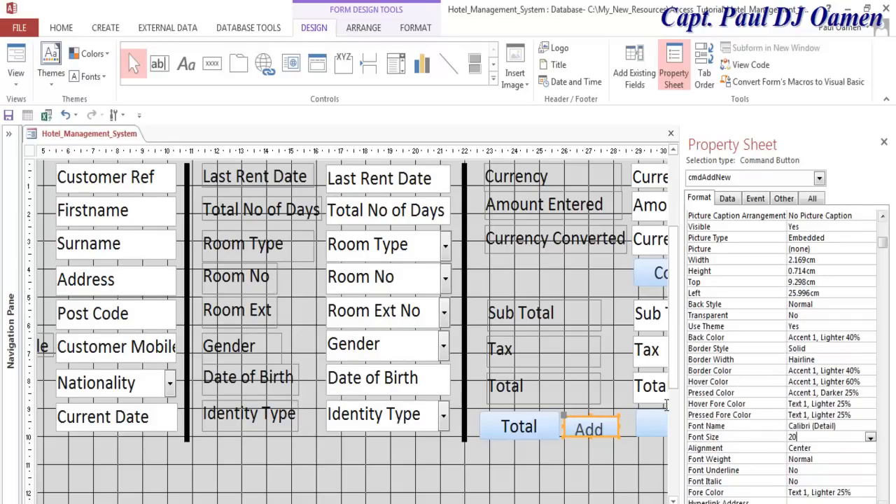
pyautogui.click(860, 493)
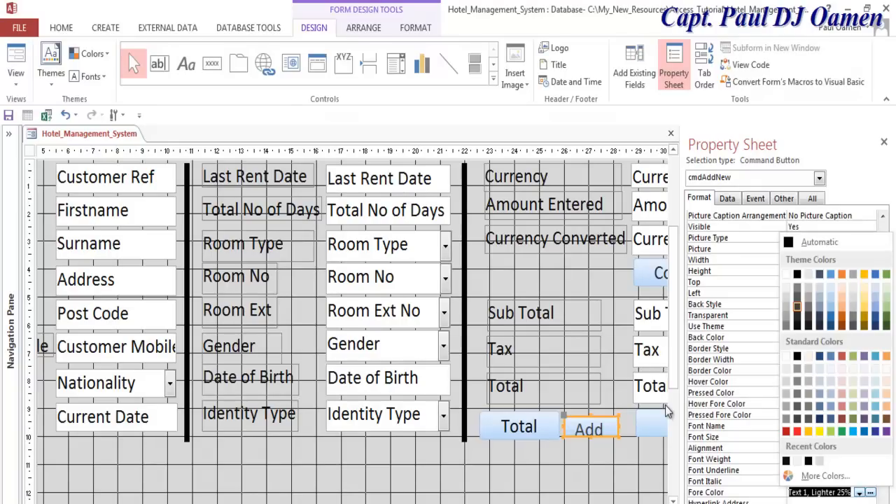
pyautogui.press('Down')
pyautogui.press('Down')
pyautogui.press('Return')
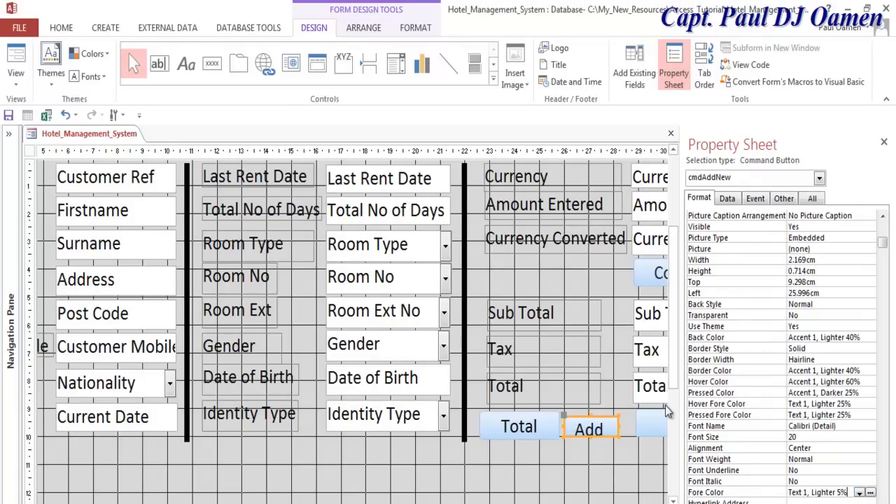
# - Narrow the Exit button from its left edge so Total, Add and Exit share one row
pyautogui.click(667, 409)
pyautogui.click(666, 406)
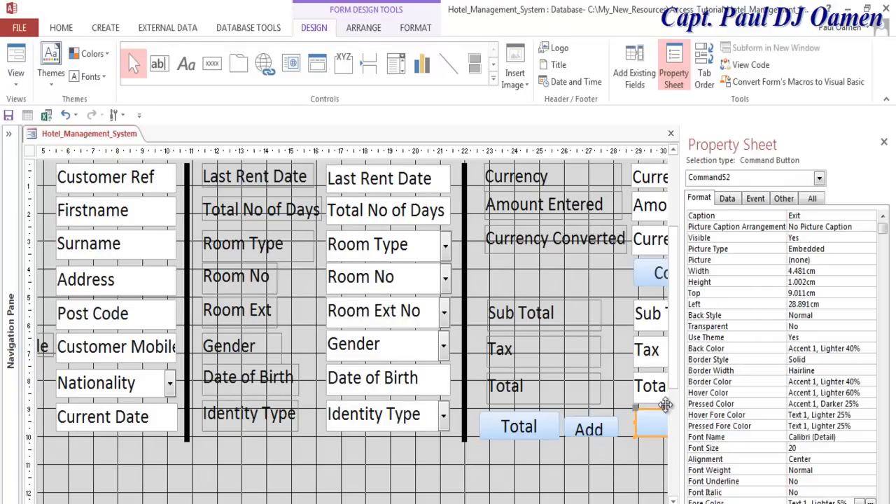
pyautogui.press('F4')
pyautogui.moveTo(636, 423)
pyautogui.mouseDown()
pyautogui.moveTo(664, 424)
pyautogui.moveTo(621, 429)
pyautogui.moveTo(650, 429)
pyautogui.moveTo(607, 412)
pyautogui.moveTo(606, 440)
pyautogui.mouseUp()
pyautogui.click(592, 427)
pyautogui.click(666, 409)
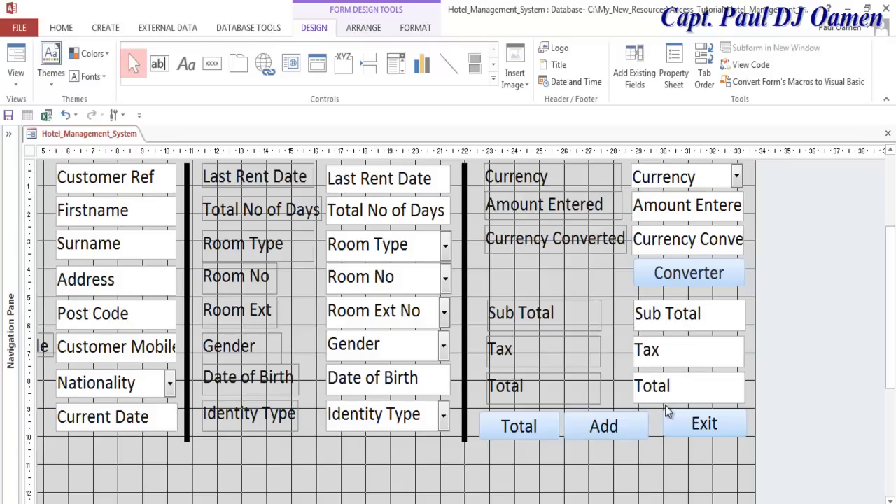
# - Draw a horizontal line across the form below Converter, replacing the first thin attempt
pyautogui.click(449, 64)
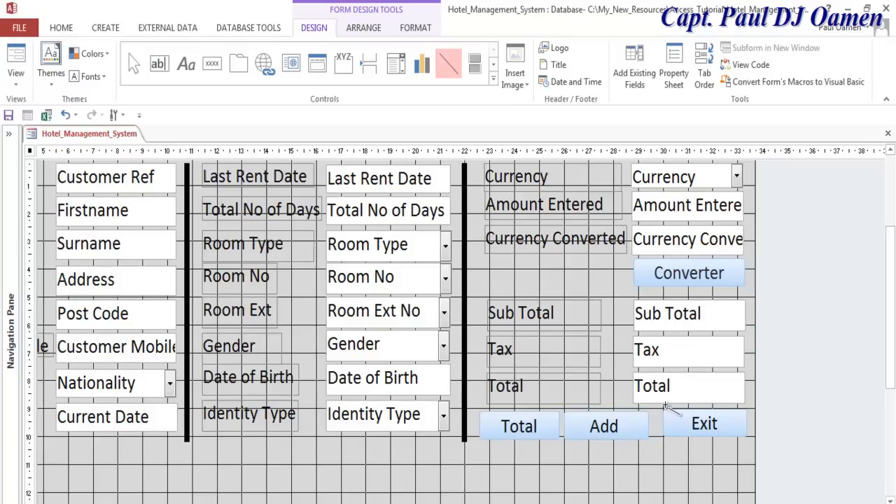
pyautogui.moveTo(742, 290); pyautogui.dragTo(465, 289)
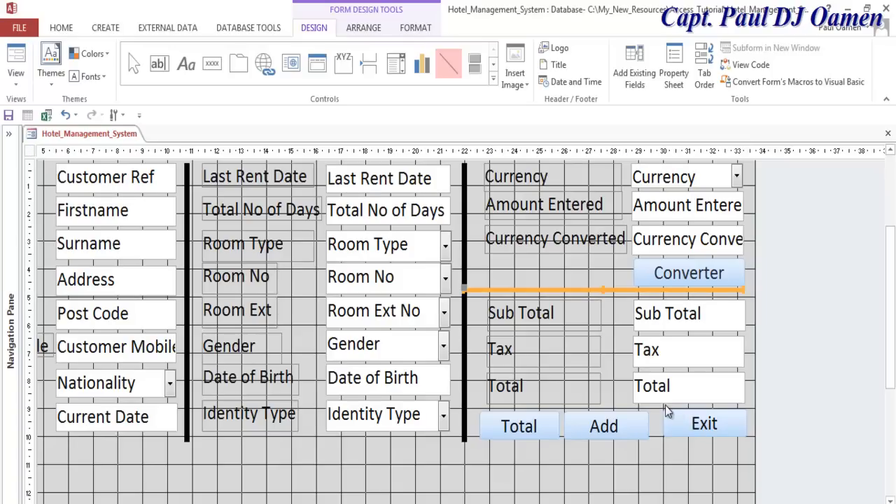
pyautogui.click(668, 412)
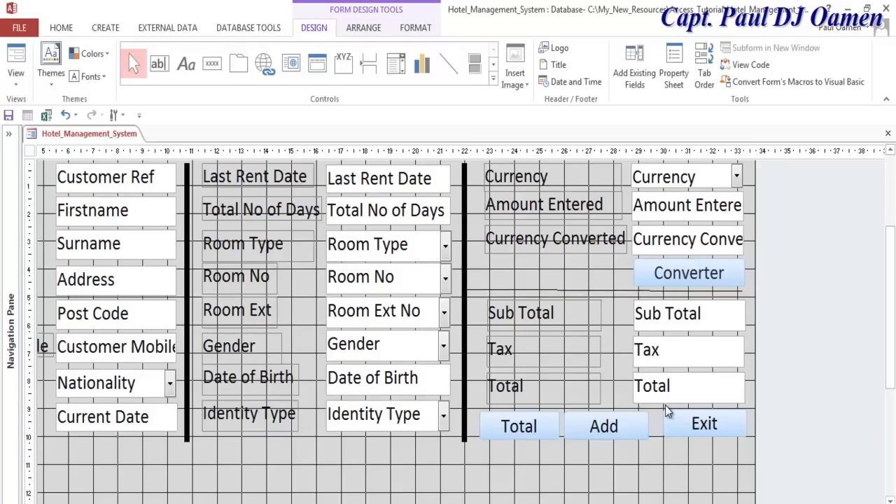
pyautogui.press('Tab')
pyautogui.press('Delete')
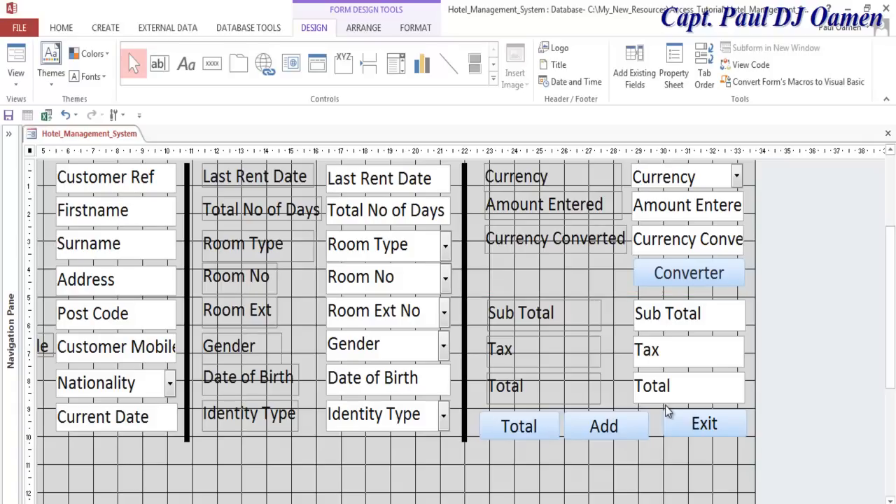
pyautogui.click(449, 64)
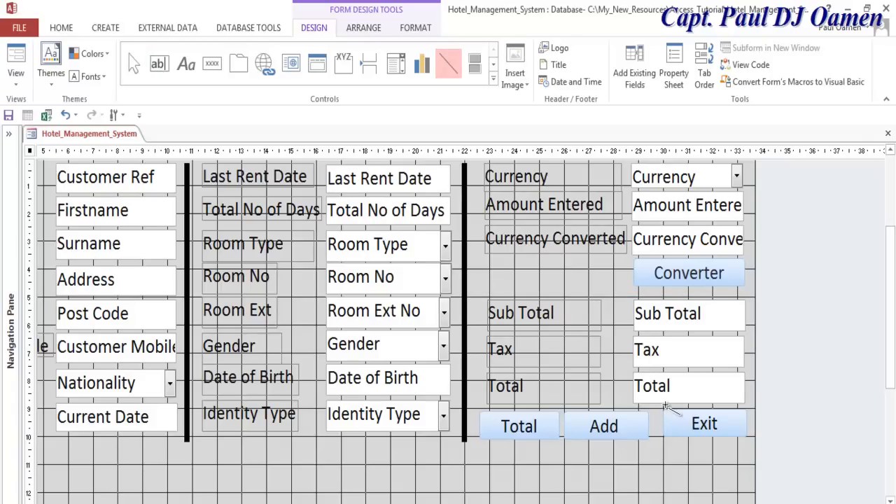
pyautogui.moveTo(467, 296); pyautogui.dragTo(755, 297)
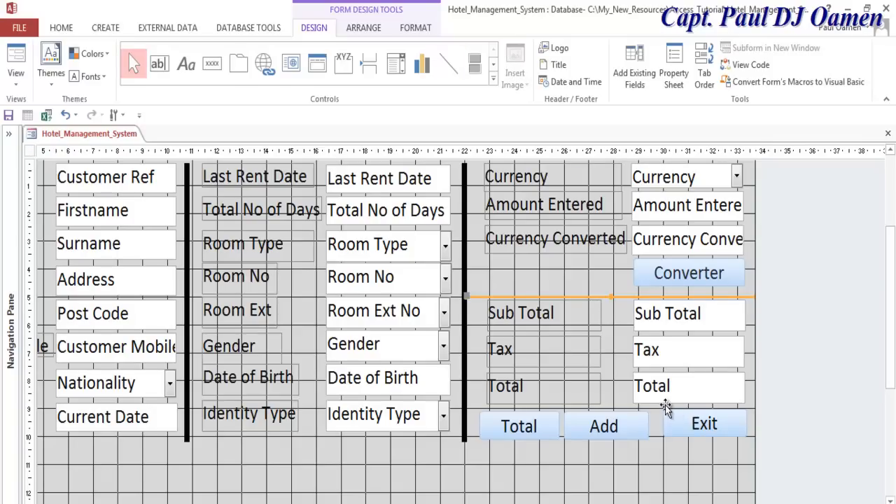
pyautogui.press('Up')
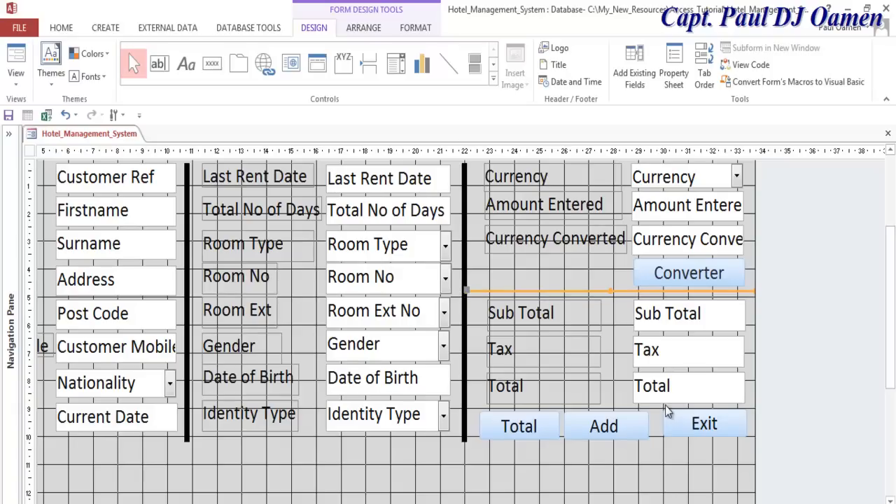
# - Set the new divider line's Border Width to 6 pt in the Property Sheet
pyautogui.rightClick(580, 271)
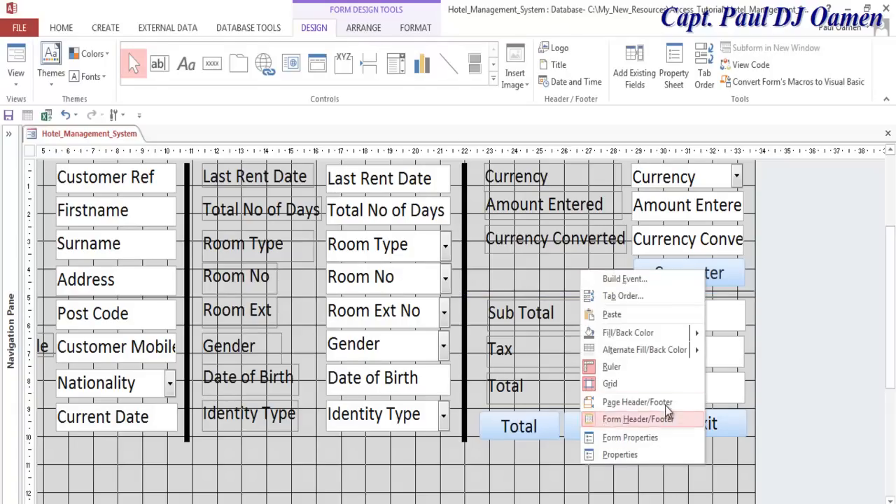
pyautogui.click(621, 454)
pyautogui.click(610, 290)
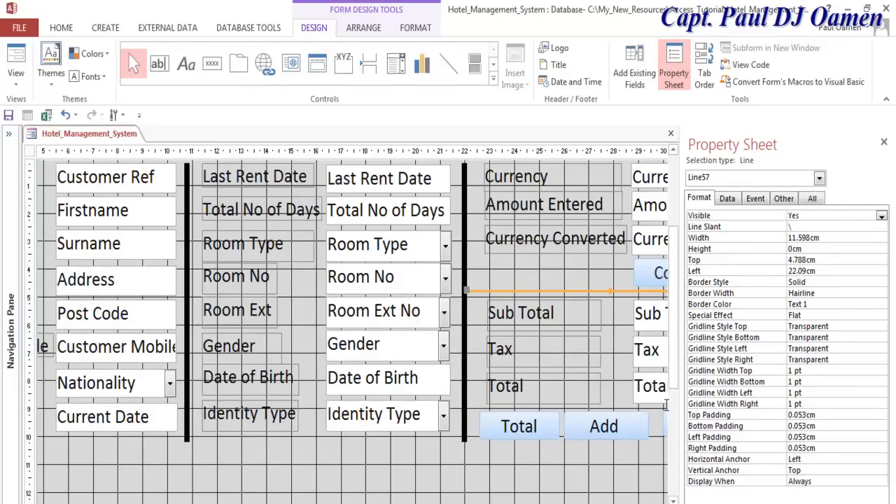
pyautogui.click(881, 293)
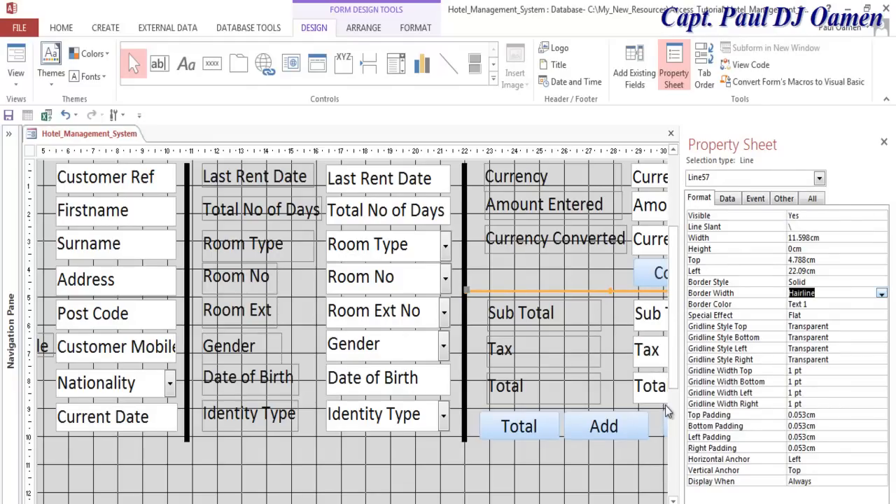
pyautogui.click(881, 293)
pyautogui.click(833, 365)
pyautogui.click(666, 406)
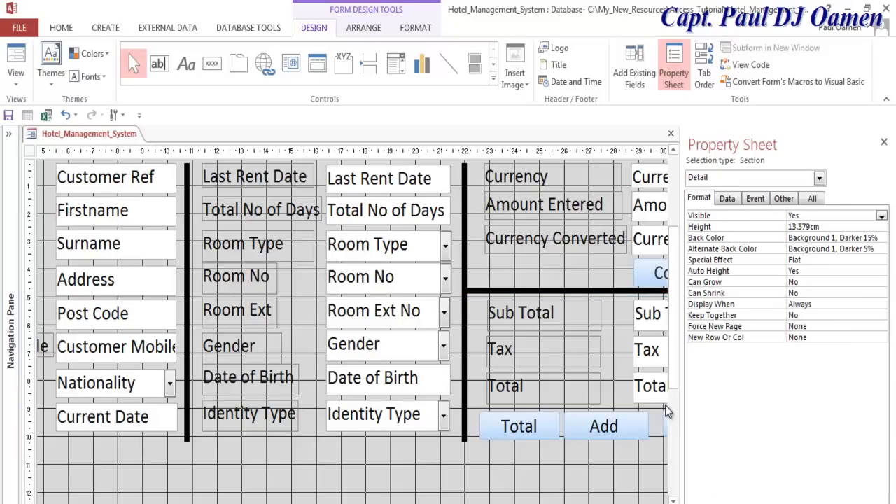
pyautogui.click(884, 142)
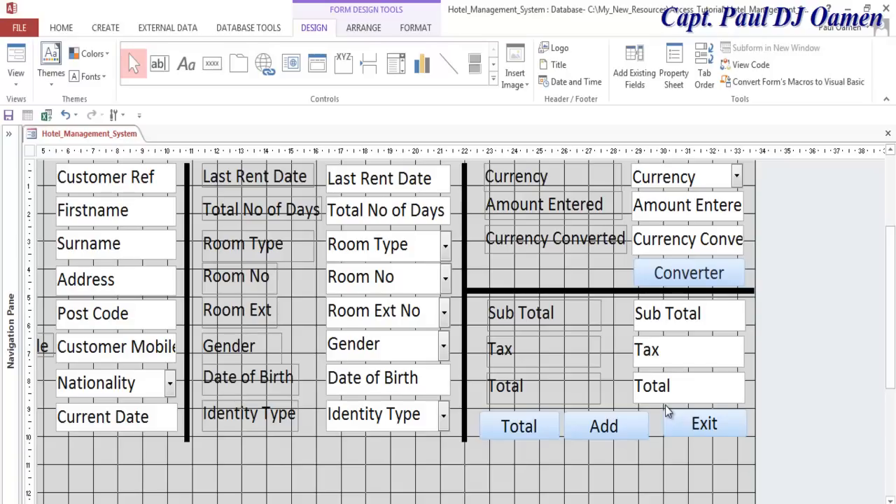
# - Nudge the Tax and Total label/box pairs slightly upward
pyautogui.click(666, 403)
pyautogui.click(665, 352)
pyautogui.keyDown('shift'); pyautogui.click(543, 351); pyautogui.keyUp('shift')
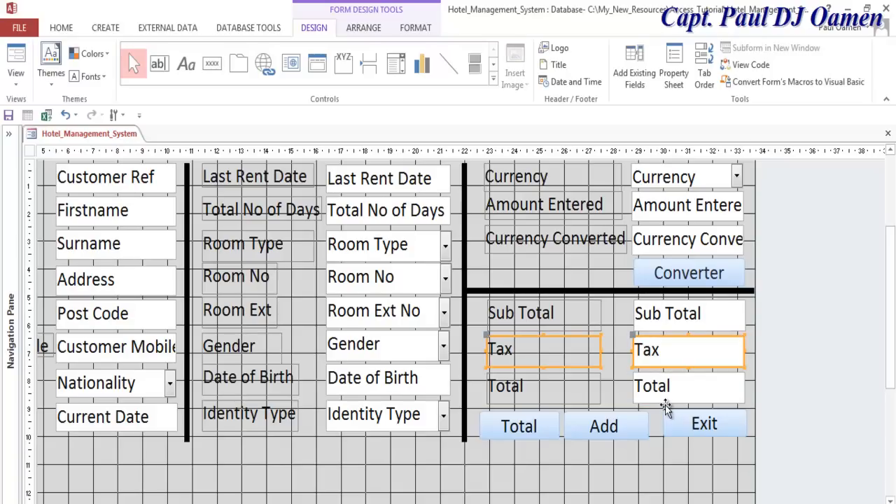
pyautogui.press('Up')
pyautogui.press('Up')
pyautogui.press('Up')
pyautogui.press('Up')
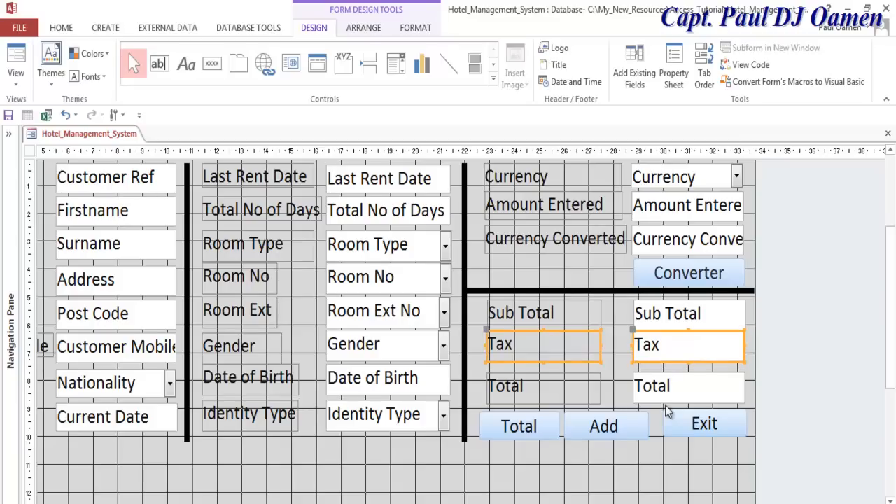
pyautogui.press('Down')
pyautogui.click(666, 402)
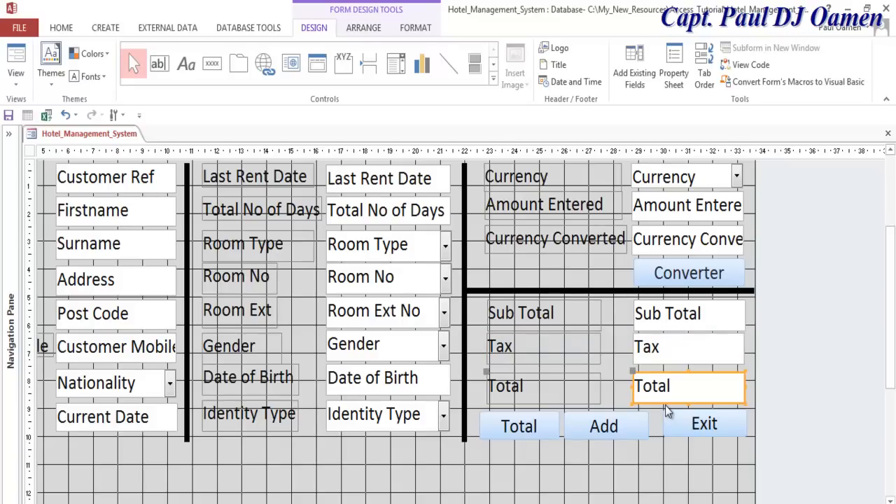
pyautogui.click(666, 404)
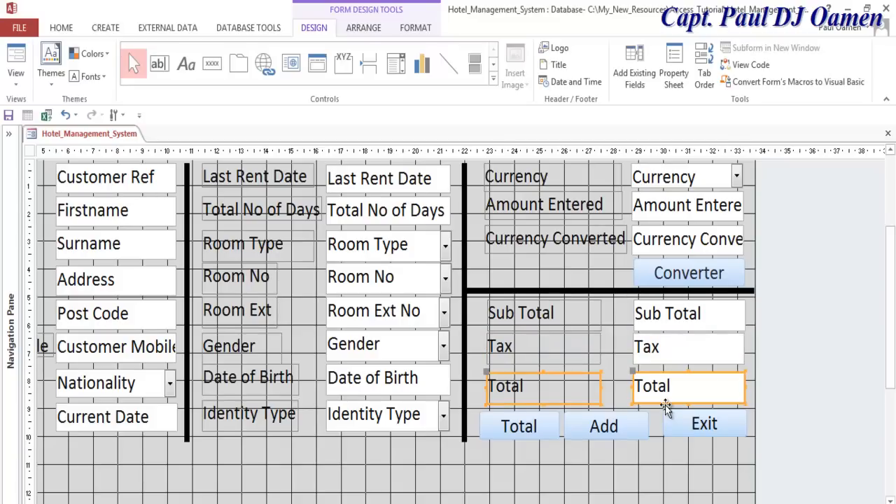
pyautogui.press('Up')
pyautogui.press('Up')
pyautogui.press('Up')
# - Nudge the Exit, Add and Total buttons up together
pyautogui.click(666, 412)
pyautogui.keyDown('shift'); pyautogui.click(604, 427); pyautogui.keyUp('shift')
pyautogui.keyDown('shift'); pyautogui.click(519, 426); pyautogui.keyUp('shift')
pyautogui.press('Up')
pyautogui.press('Up')
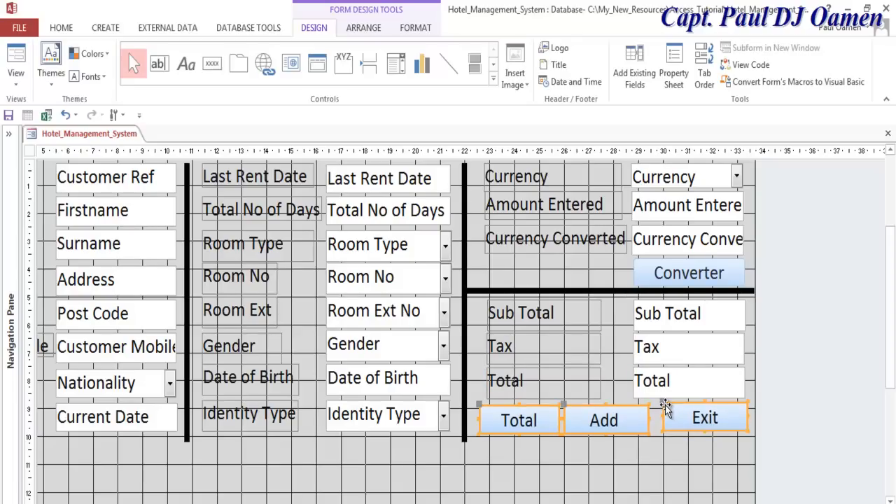
# - Copy the 6 pt divider line and paste it into the Detail section
pyautogui.click(664, 410)
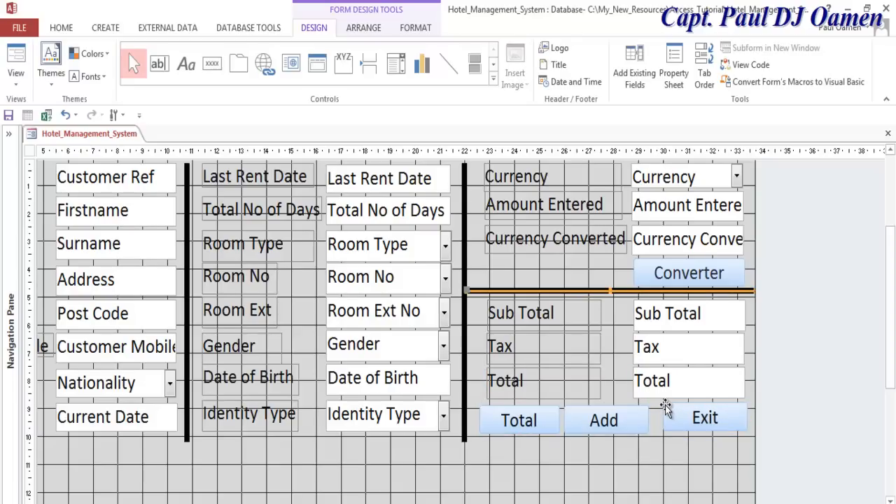
pyautogui.rightClick(665, 410)
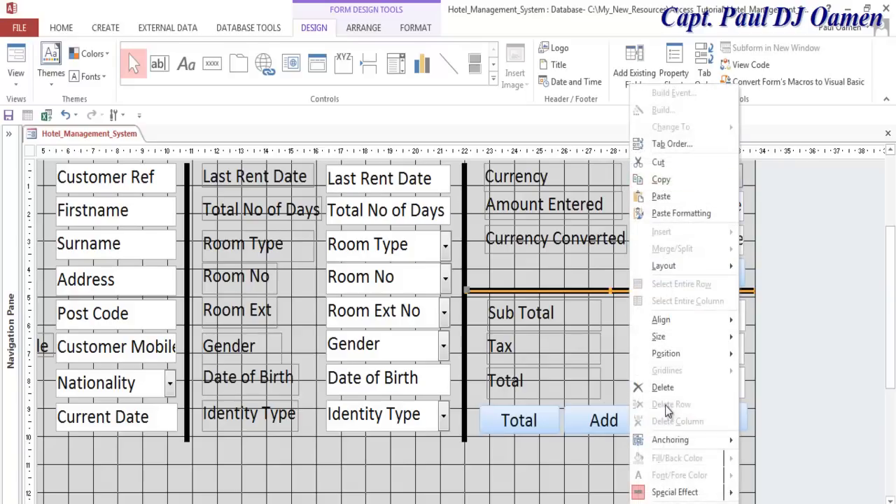
pyautogui.click(661, 179)
pyautogui.click(666, 406)
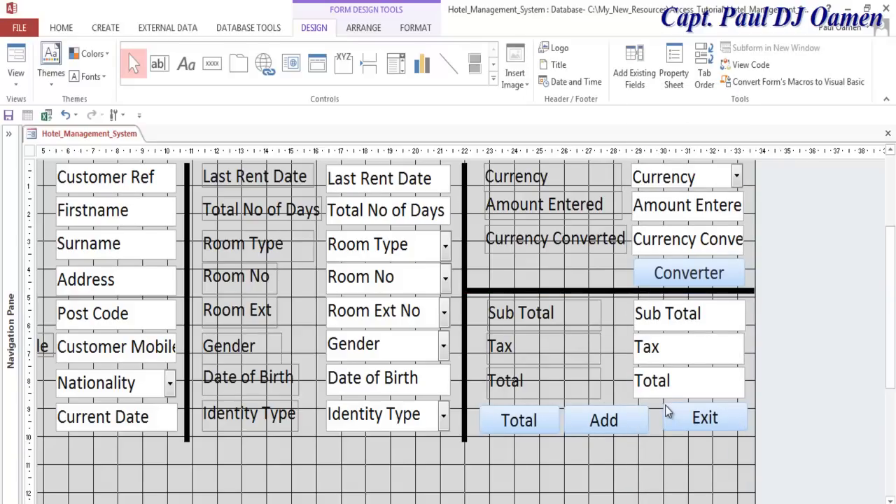
pyautogui.hotkey('ctrl', 'v')
pyautogui.rightClick(666, 406)
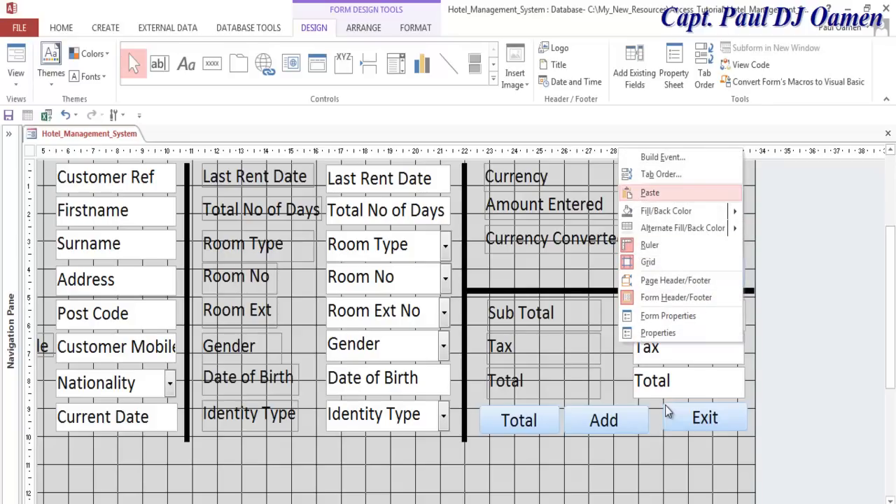
pyautogui.click(662, 192)
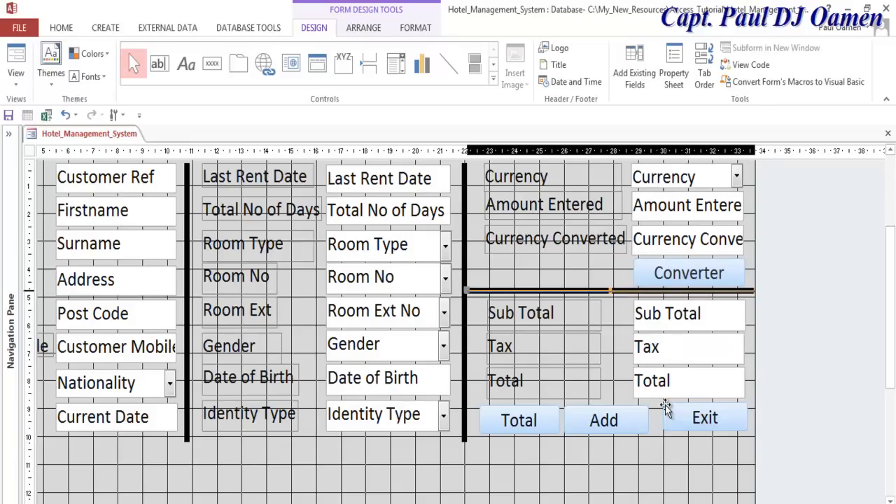
# - Move the pasted lines down into the form, one across the Room No row
pyautogui.scroll(3, 666, 412)
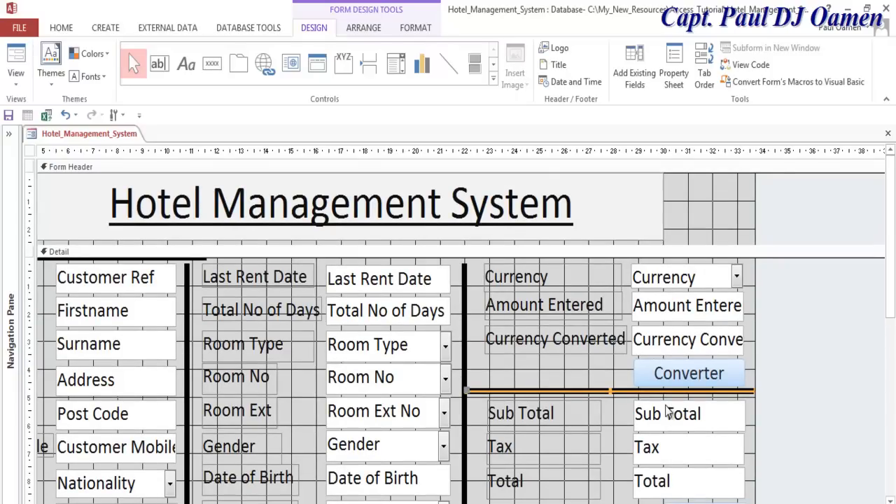
pyautogui.click(140, 259)
pyautogui.moveTo(140, 259)
pyautogui.mouseDown()
pyautogui.moveTo(595, 455)
pyautogui.moveTo(647, 455)
pyautogui.mouseUp()
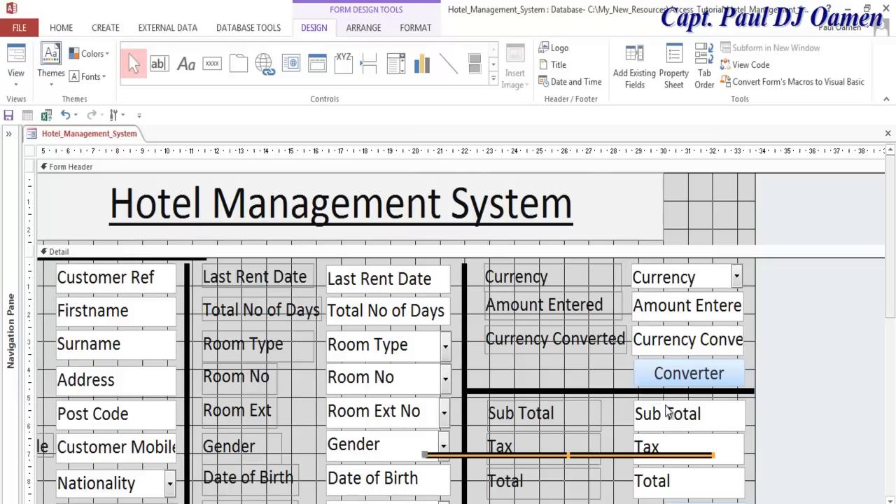
pyautogui.hotkey('ctrl', 'v')
pyautogui.moveTo(140, 260)
pyautogui.mouseDown()
pyautogui.moveTo(511, 429)
pyautogui.moveTo(511, 372)
pyautogui.mouseUp()
# - Join line copies into one bottom border under the buttons and left columns, then preview in Form view
pyautogui.scroll(-3, 667, 412)
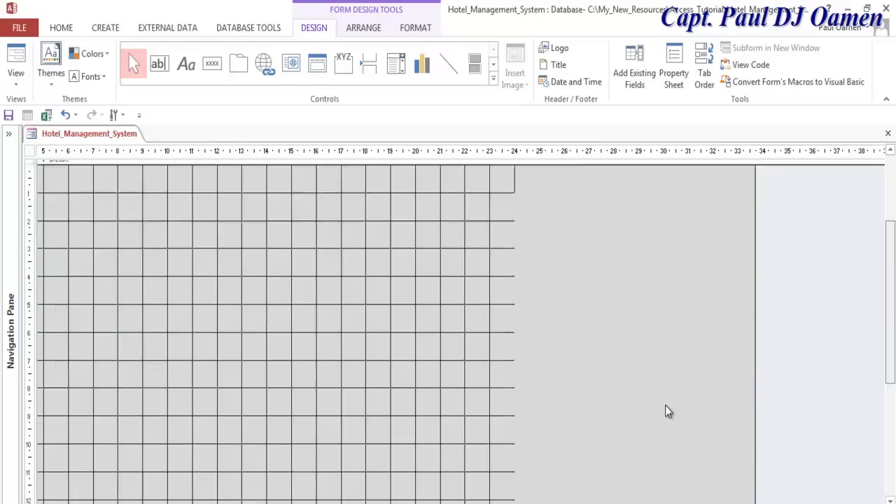
pyautogui.click(665, 298)
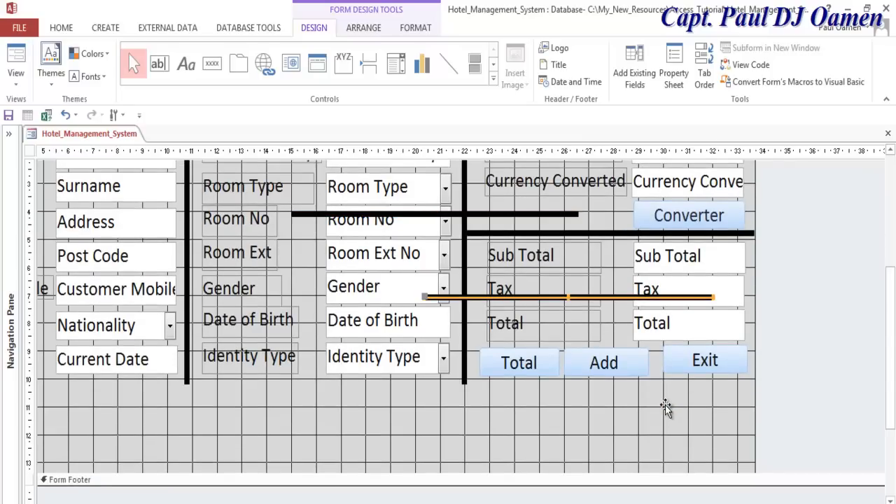
pyautogui.hotkey('ctrl', 'v')
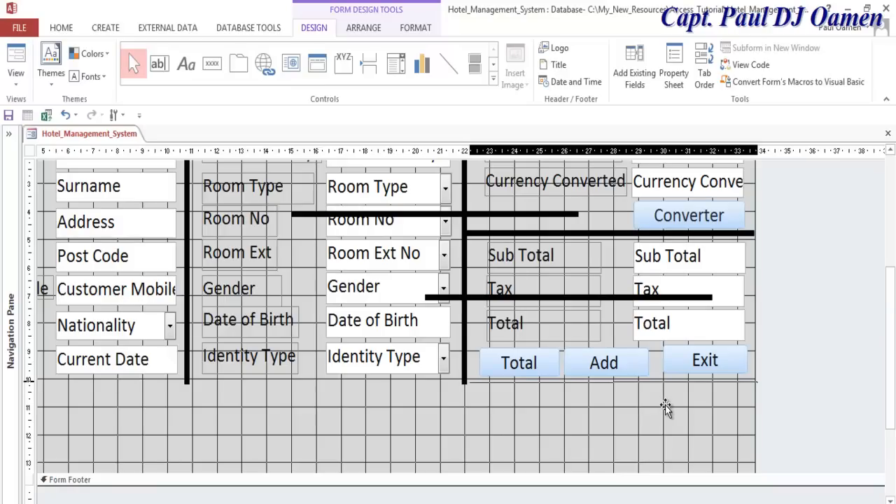
pyautogui.moveTo(666, 405); pyautogui.dragTo(665, 405)
pyautogui.click(666, 405)
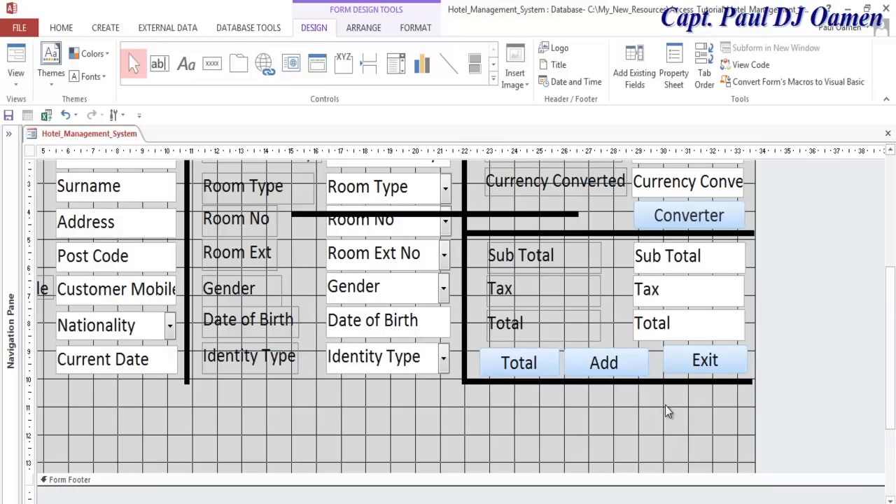
pyautogui.moveTo(434, 214)
pyautogui.mouseDown()
pyautogui.moveTo(386, 388)
pyautogui.moveTo(319, 376)
pyautogui.moveTo(319, 385)
pyautogui.moveTo(328, 381)
pyautogui.mouseUp()
pyautogui.click(666, 411)
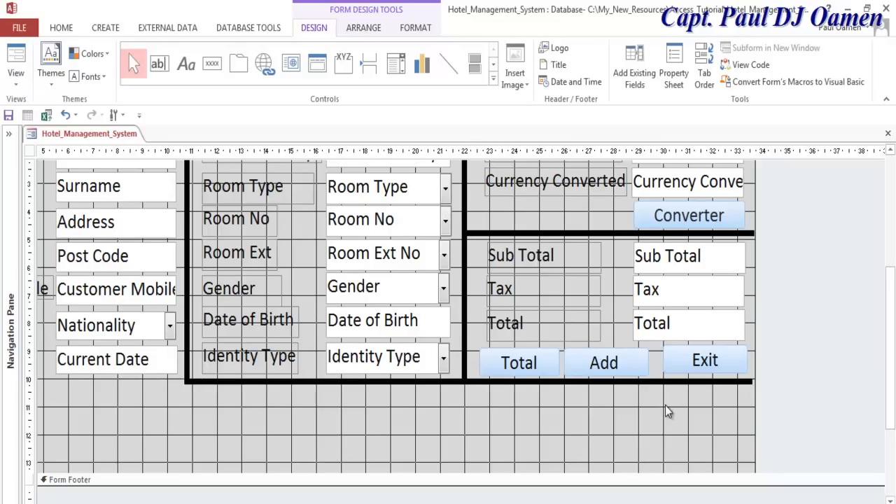
pyautogui.click(15, 78)
pyautogui.click(55, 107)
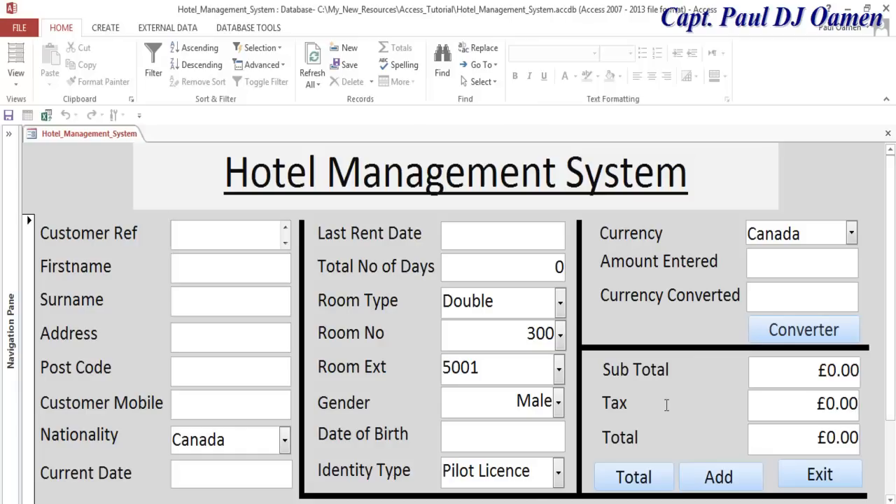
# - Test the Exit button on the running form, then return it to Design View
pyautogui.click(820, 475)
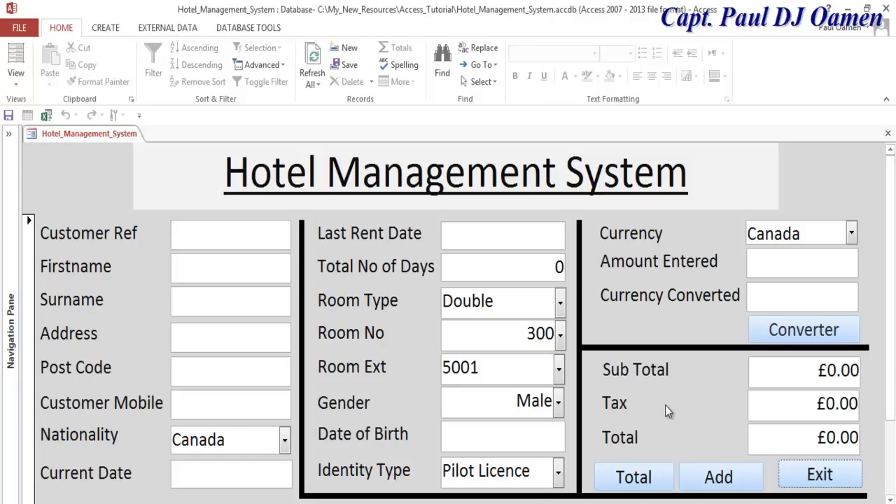
pyautogui.rightClick(73, 187)
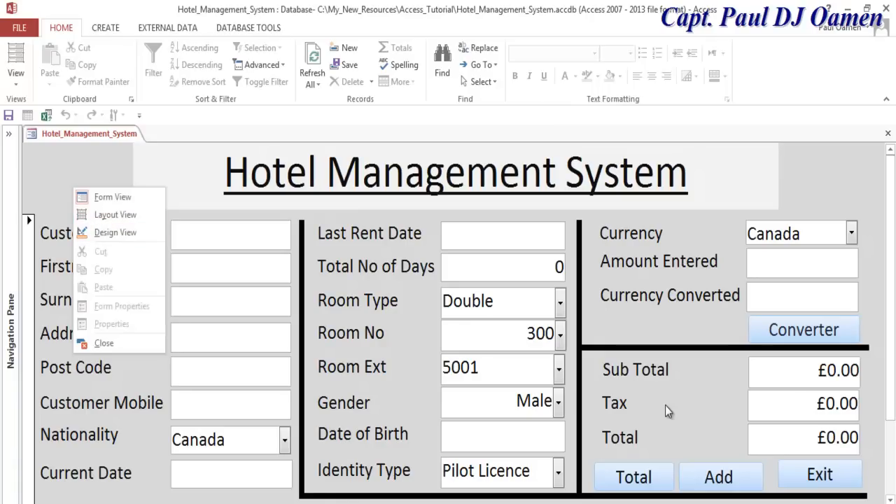
pyautogui.rightClick(839, 235)
pyautogui.rightClick(835, 186)
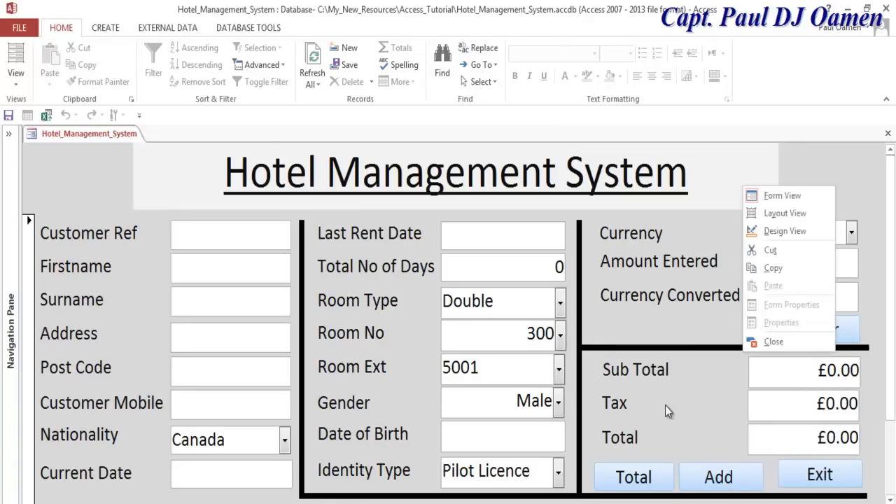
pyautogui.click(785, 230)
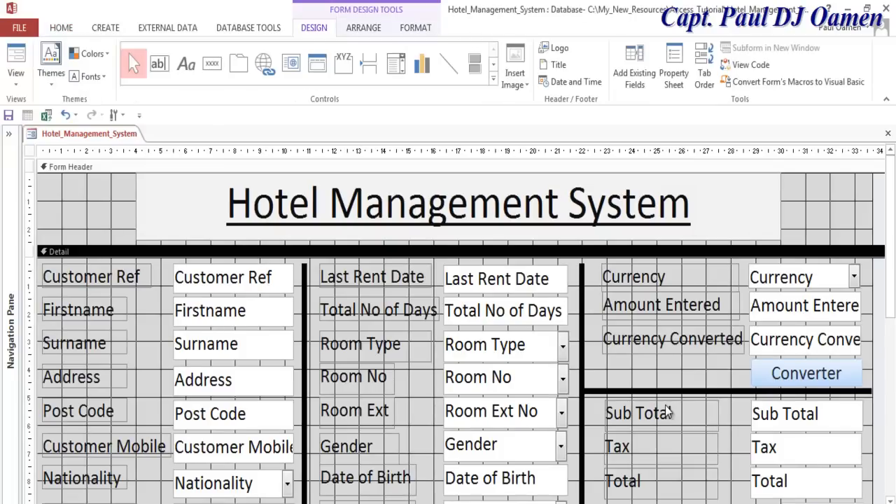
# - Open the Property Sheet from the Detail section's shortcut menu
pyautogui.scroll(-3, 667, 412)
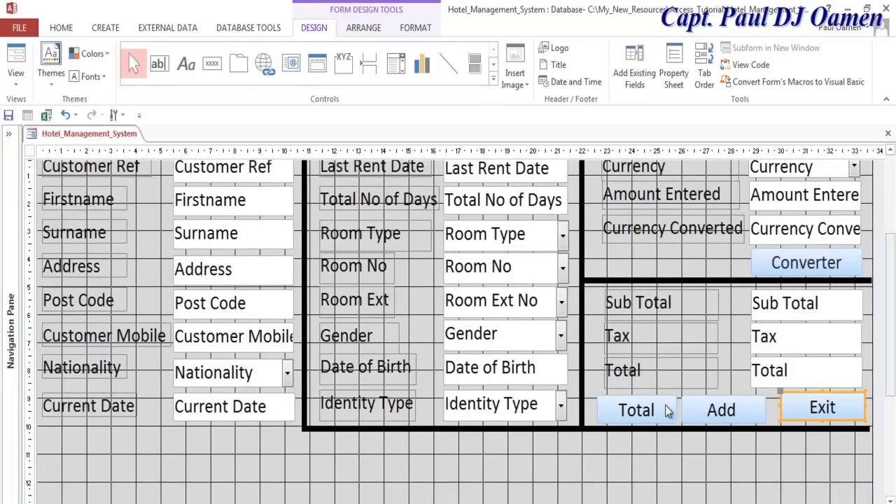
pyautogui.scroll(-1, 666, 412)
pyautogui.press('Menu')
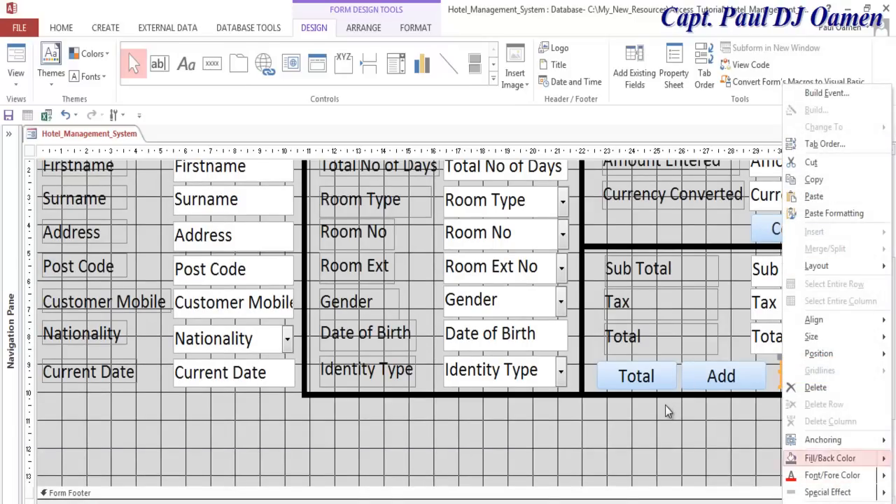
pyautogui.click(667, 412)
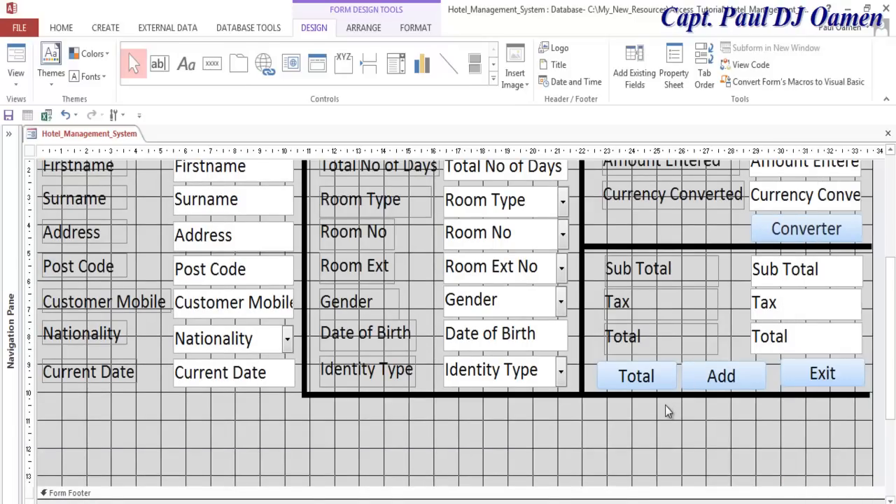
pyautogui.press('Menu')
pyautogui.press('Up')
pyautogui.press('Return')
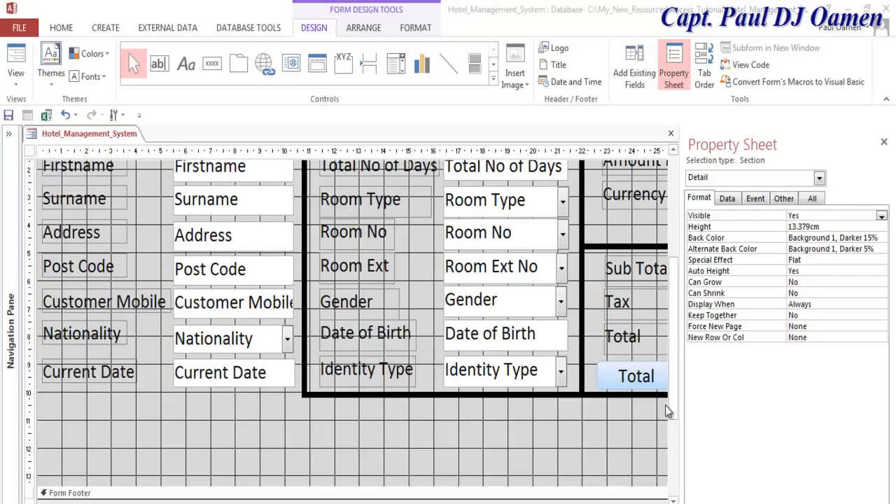
# - Select the Exit button and launch the builder for its On Click event
pyautogui.hscroll(4, 666, 406)
pyautogui.click(564, 373)
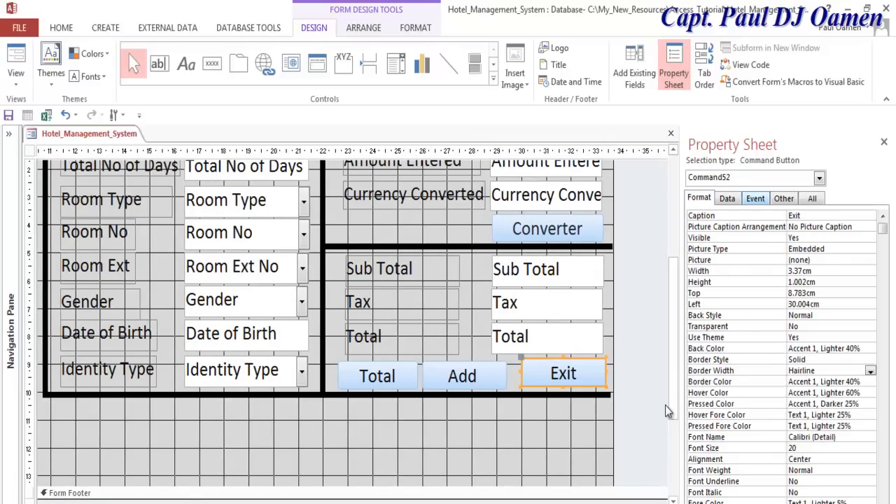
pyautogui.click(755, 199)
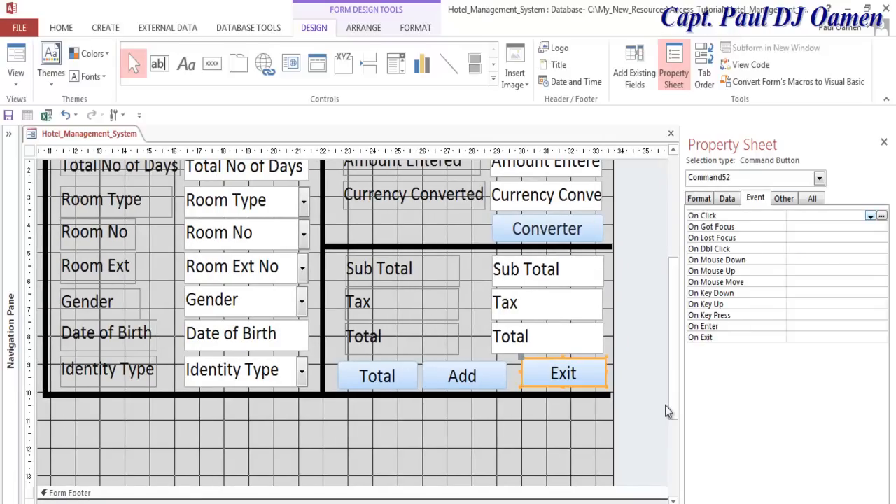
pyautogui.click(882, 216)
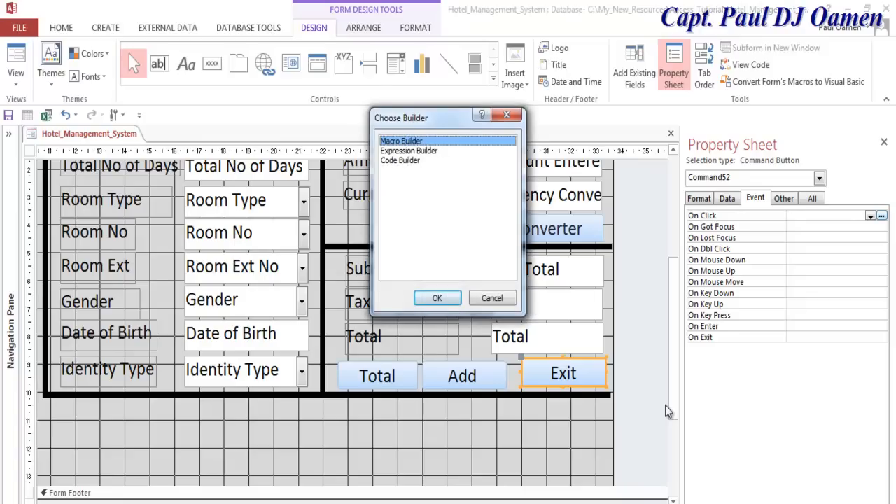
pyautogui.click(400, 160)
# - Choose Code Builder to open VBA with the empty Command52_Click procedure
pyautogui.click(438, 298)
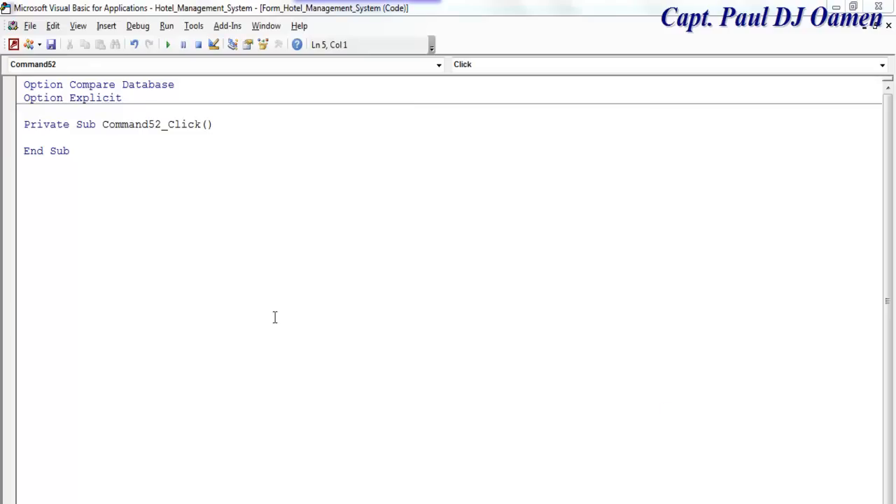
pyautogui.moveTo(163, 126); pyautogui.dragTo(99, 133)
pyautogui.click(142, 166)
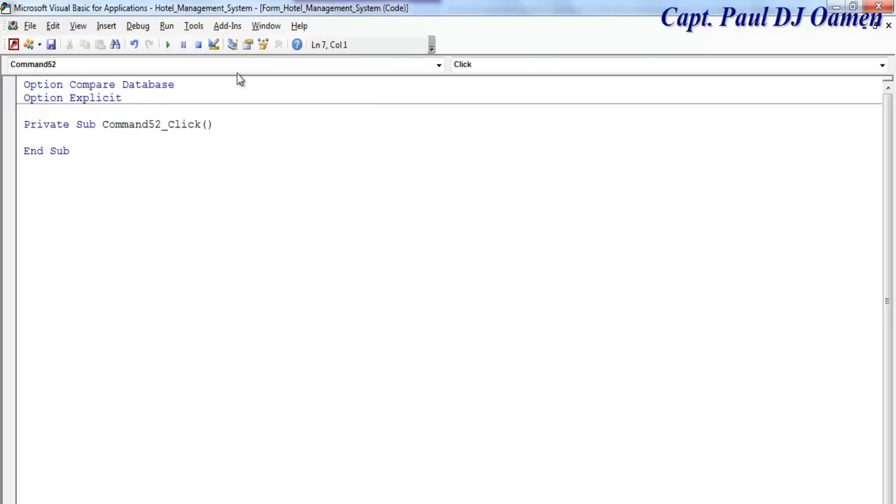
pyautogui.click(233, 44)
# - Back in Design View, rename the Exit button from Command52 to cmdExit on the All tab
pyautogui.click(25, 77)
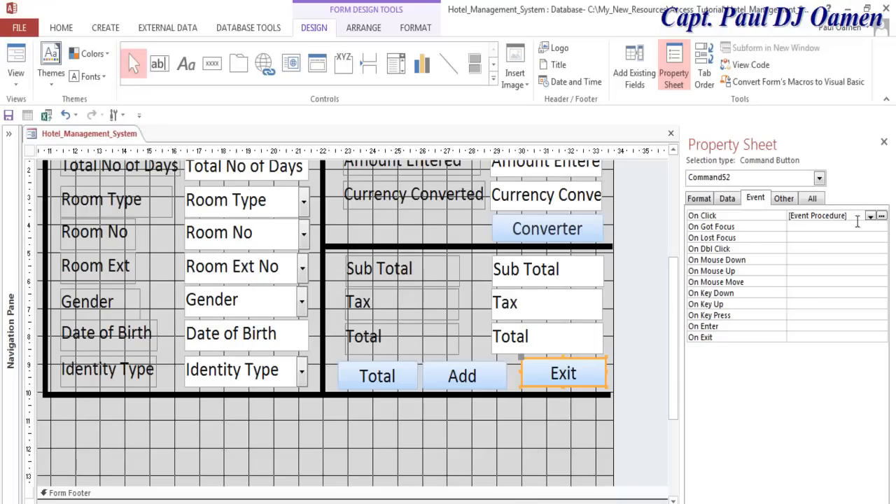
pyautogui.click(728, 199)
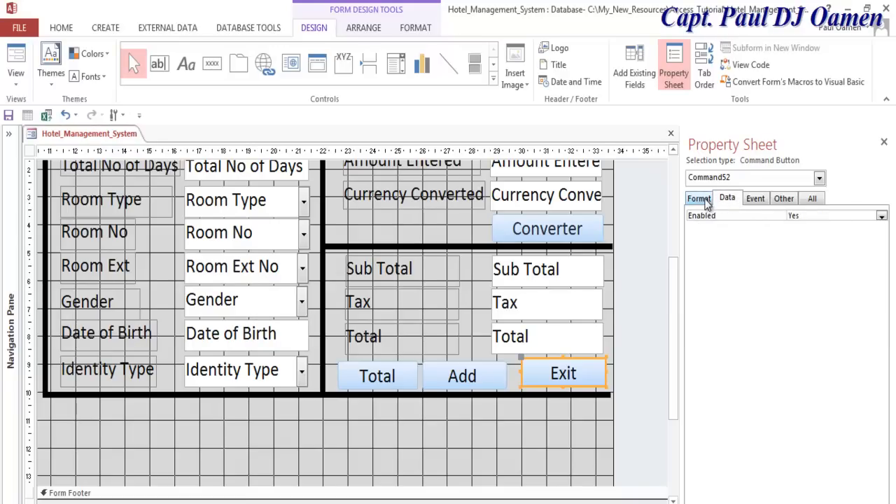
pyautogui.click(704, 199)
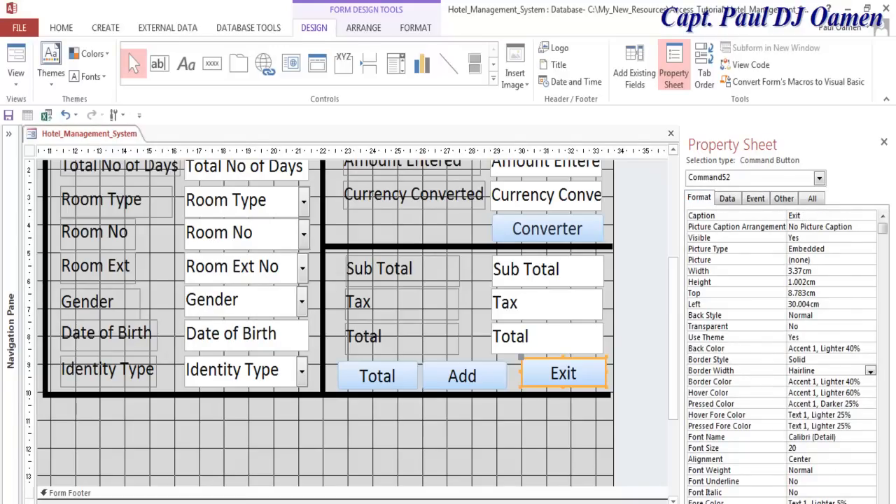
pyautogui.click(813, 199)
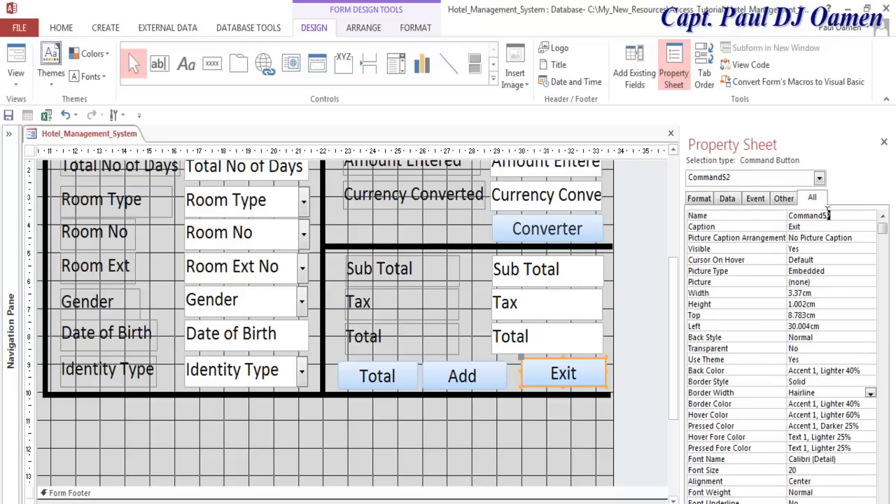
pyautogui.doubleClick(786, 215)
pyautogui.write('cm')
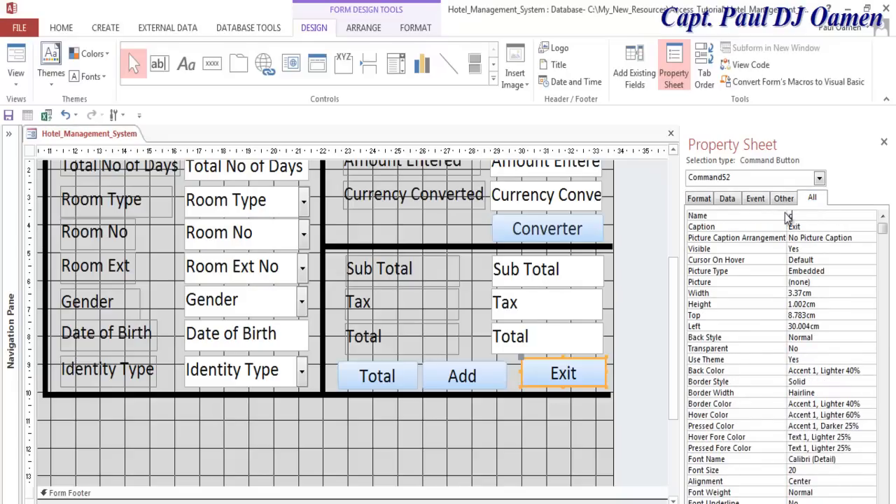
pyautogui.write('dExit')
# - Rename the Total button from Command51 to cmdTotal
pyautogui.click(480, 378)
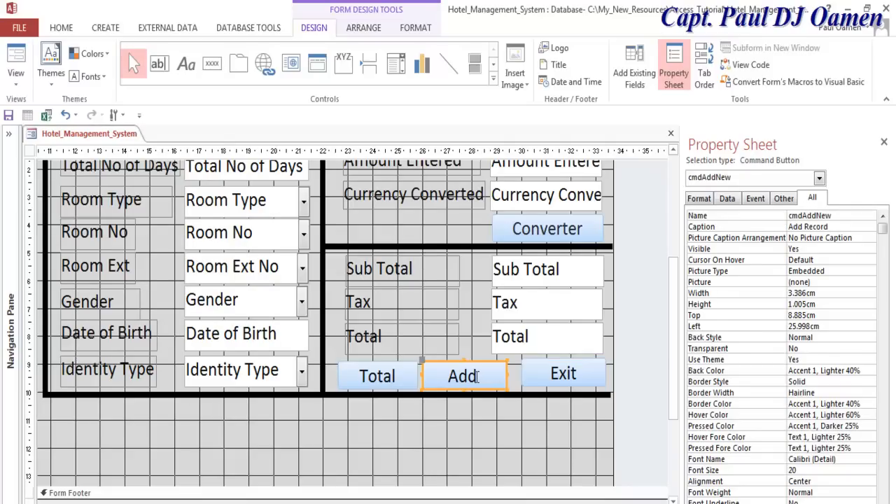
pyautogui.click(392, 378)
pyautogui.click(766, 217)
pyautogui.write('cmdt')
pyautogui.press('BackSpace')
pyautogui.write('Total')
pyautogui.press('Left')
pyautogui.press('Left')
pyautogui.press('Left')
pyautogui.press('Left')
pyautogui.press('Left')
pyautogui.press('Left')
pyautogui.press('Left')
pyautogui.press('Left')
pyautogui.hotkey('shift', 'Left')
pyautogui.hotkey('shift', 'Left')
pyautogui.hotkey('shift', 'Left')
pyautogui.hotkey('shift', 'Left')
pyautogui.hotkey('shift', 'Left')
pyautogui.hotkey('shift', 'Left')
pyautogui.hotkey('shift', 'Left')
pyautogui.hotkey('shift', 'Left')
pyautogui.hotkey('shift', 'Left')
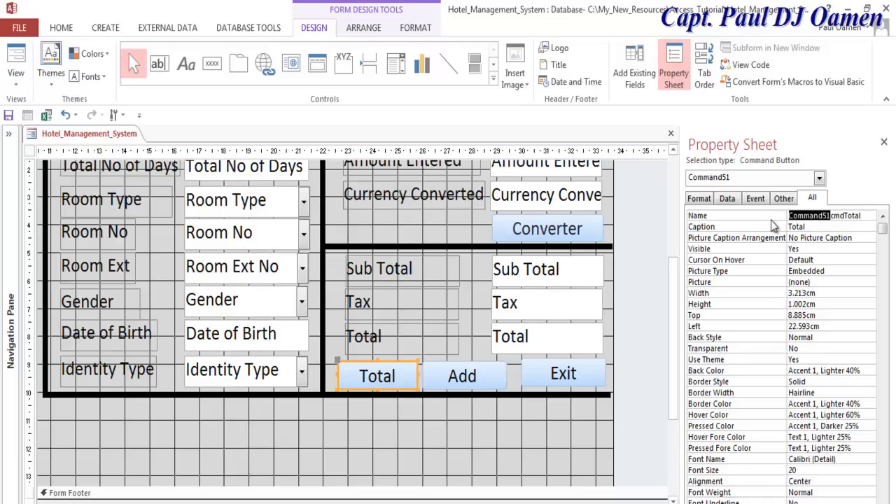
pyautogui.press('BackSpace')
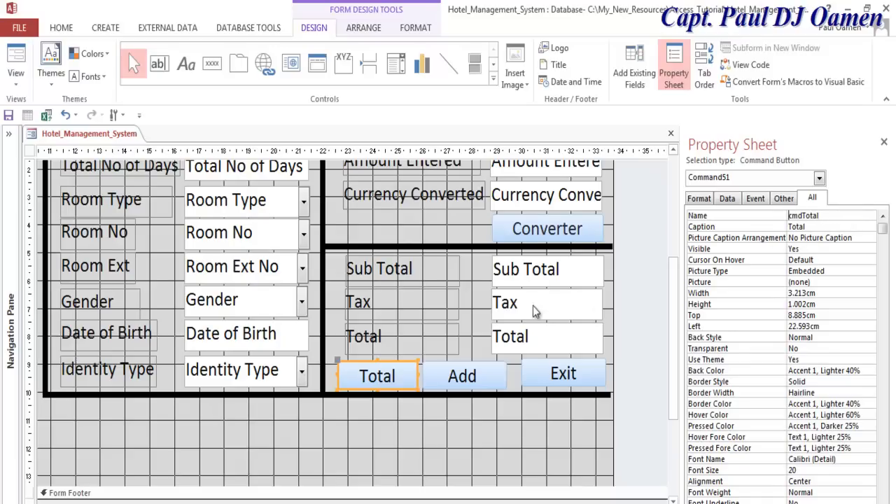
# - Rename the Converter button from Command53 to cmdConverter
pyautogui.click(530, 238)
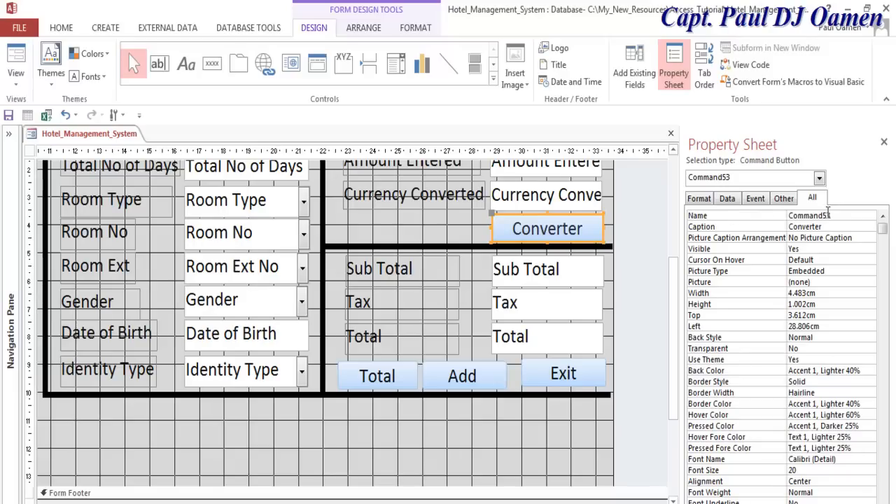
pyautogui.moveTo(832, 216); pyautogui.dragTo(782, 219)
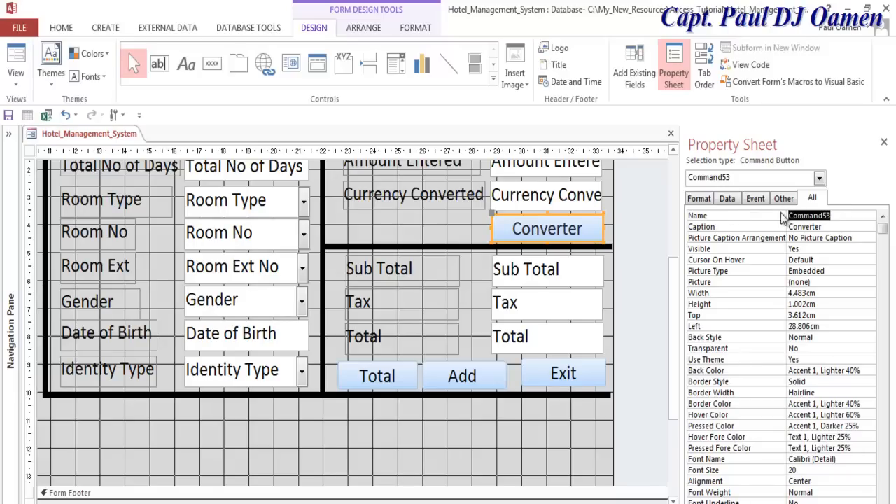
pyautogui.write('cmdConverte')
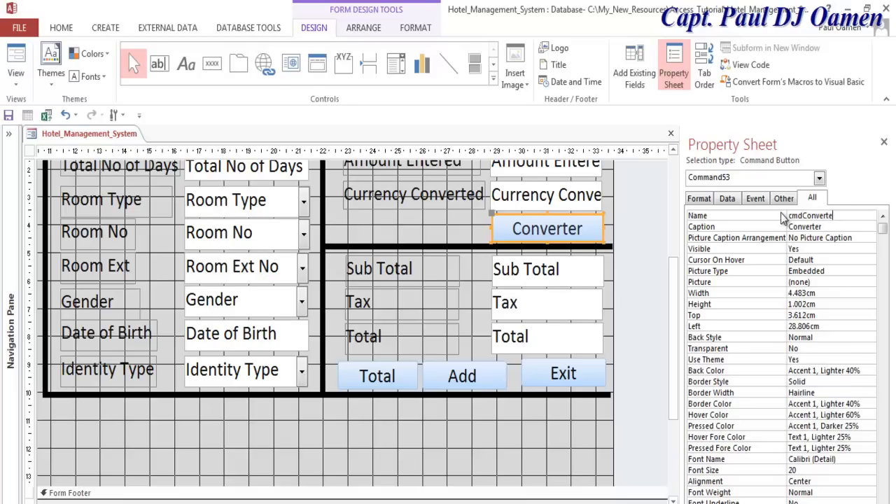
pyautogui.write('r')
# - Widen the Add button and change its caption to Add New
pyautogui.click(481, 380)
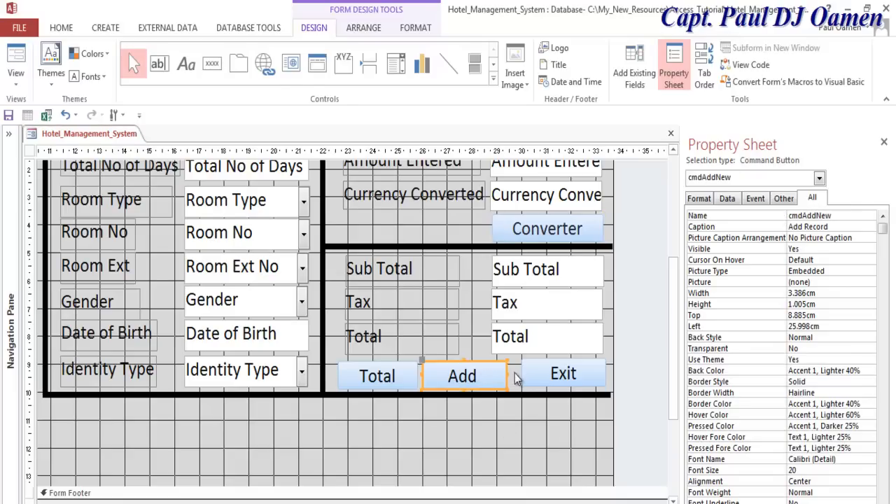
pyautogui.moveTo(506, 376); pyautogui.dragTo(519, 376)
pyautogui.click(507, 377)
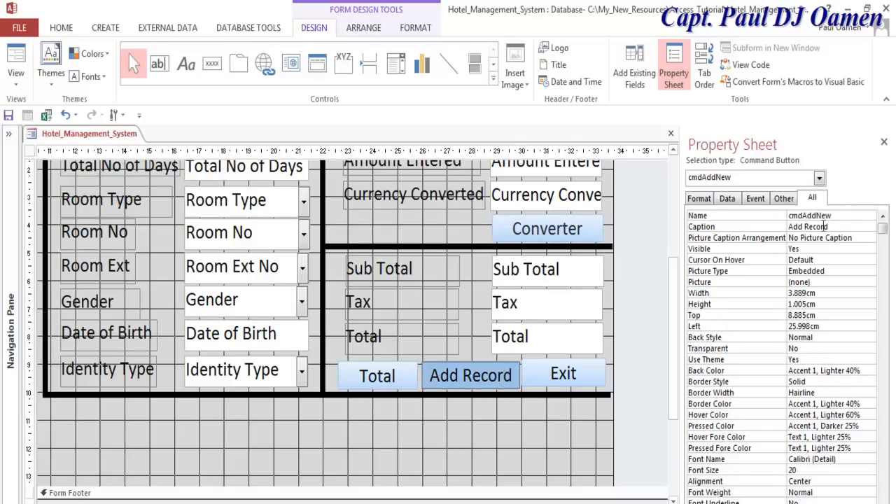
pyautogui.click(833, 225)
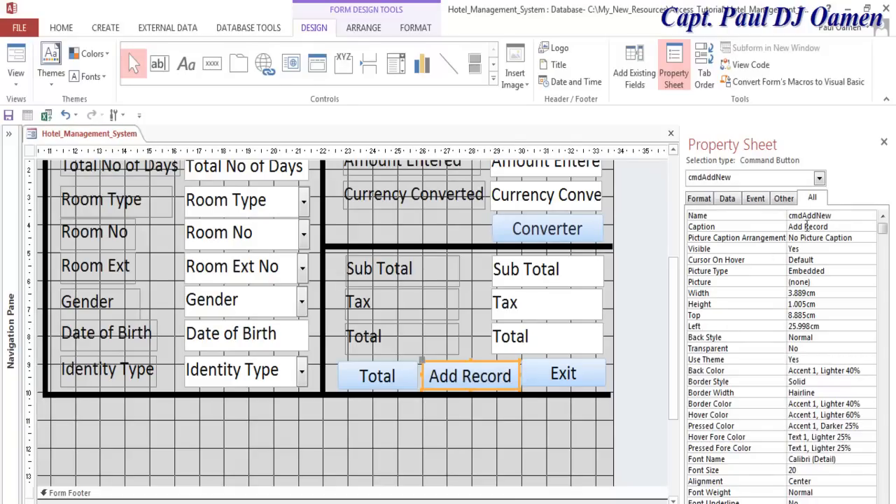
pyautogui.moveTo(828, 227); pyautogui.dragTo(807, 229)
pyautogui.write('New')
pyautogui.press('Return')
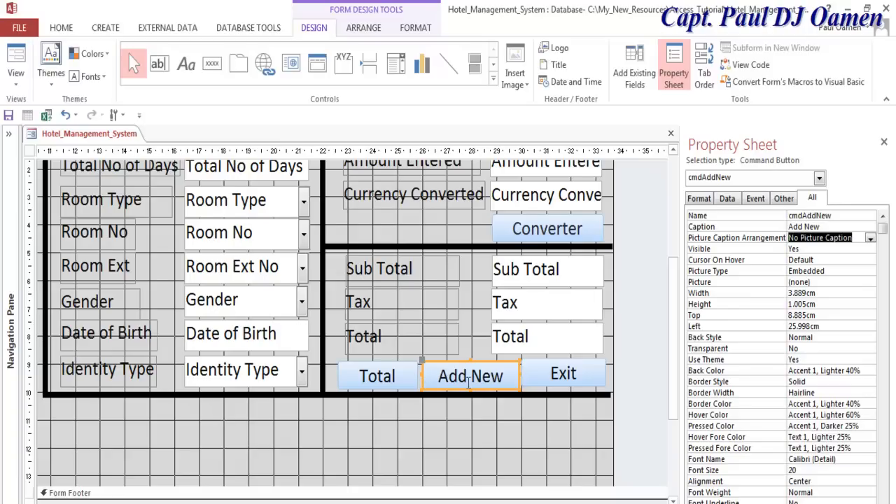
# - Align the Exit button with the other buttons and create its On Click event procedure
pyautogui.click(557, 234)
pyautogui.click(560, 368)
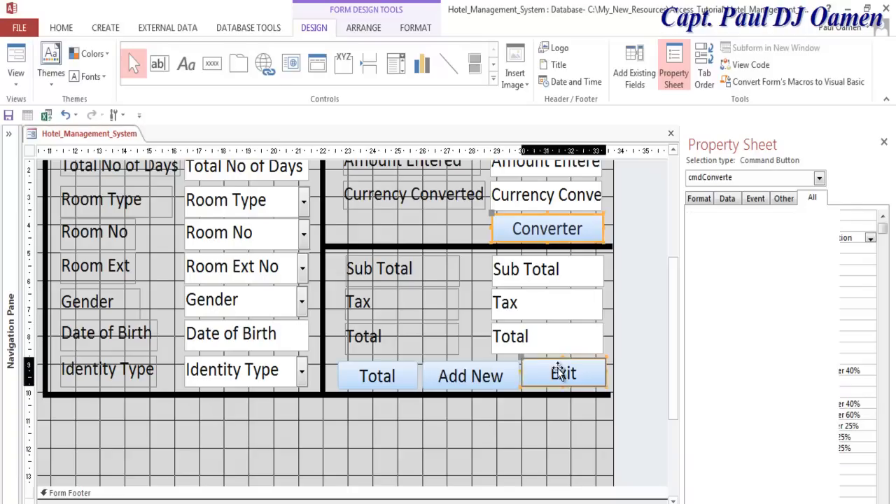
pyautogui.moveTo(558, 367)
pyautogui.mouseDown()
pyautogui.moveTo(565, 372)
pyautogui.moveTo(549, 376)
pyautogui.mouseUp()
pyautogui.click(541, 415)
pyautogui.click(558, 371)
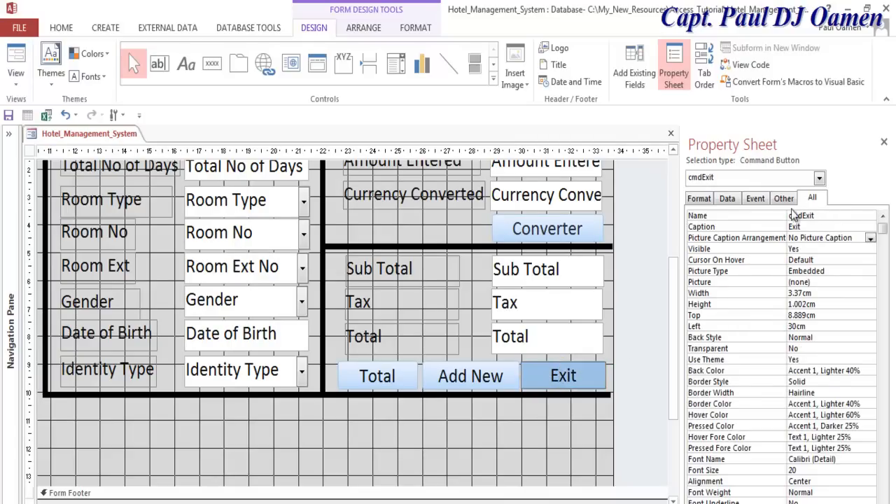
pyautogui.click(756, 199)
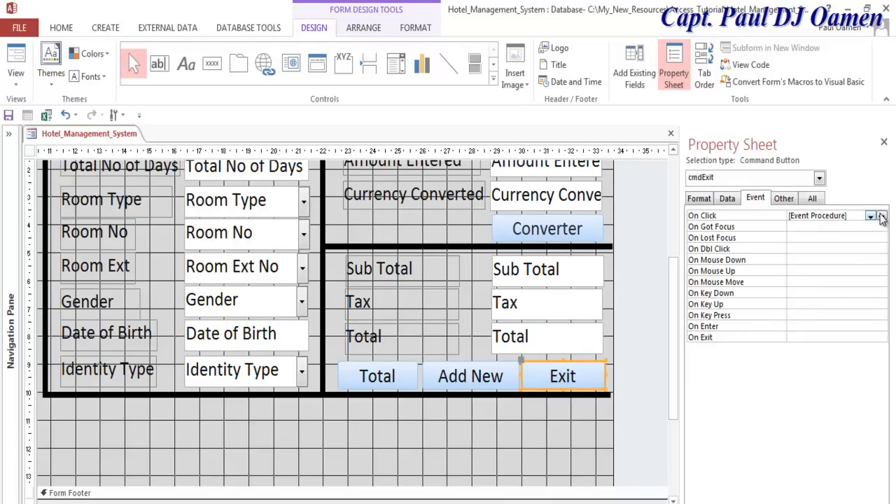
pyautogui.click(882, 216)
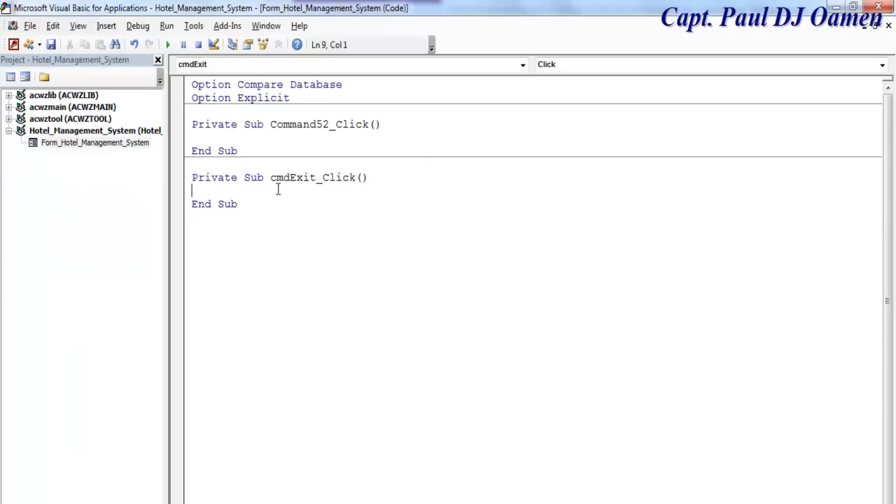
# - Declare the iExit variable as a VbMsgBox result in cmdExit_Click
pyautogui.write('dim q')
pyautogui.press('BackSpace')
pyautogui.write('iExit as ')
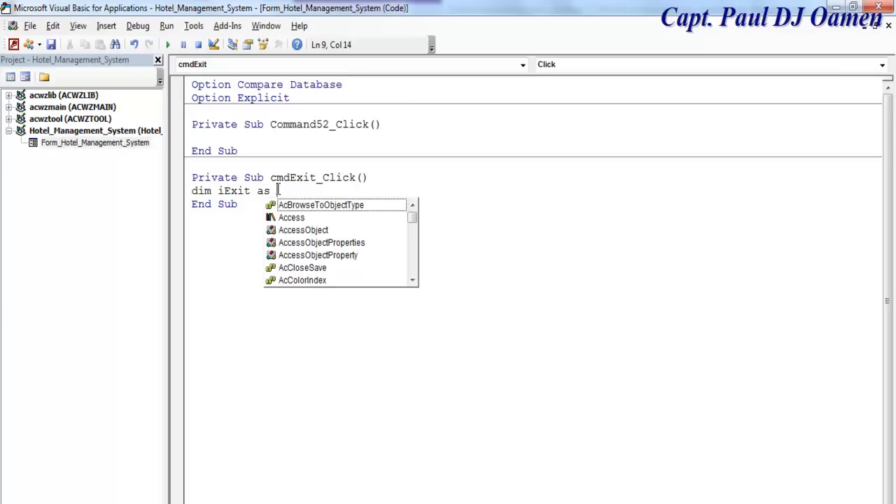
pyautogui.write('vbm')
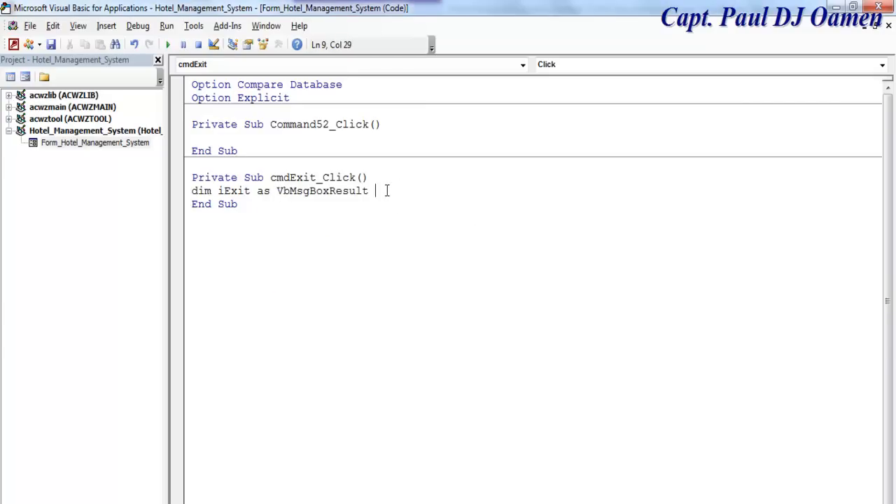
pyautogui.press('Return')
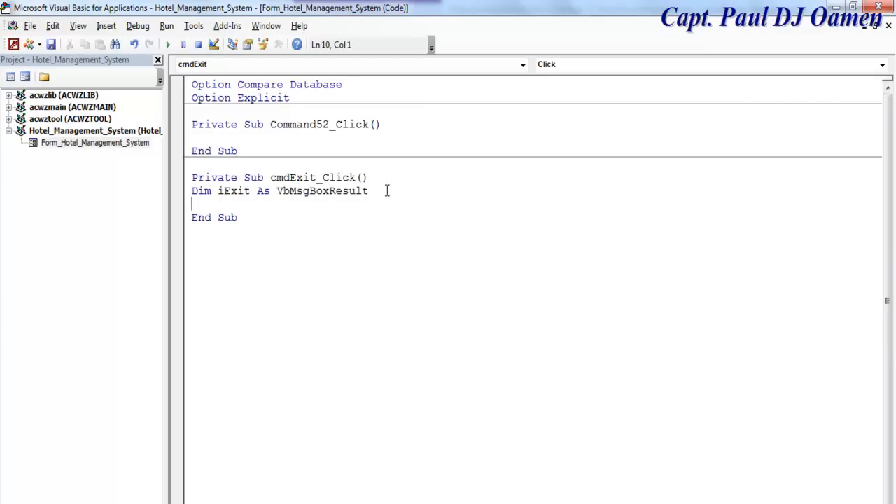
# - Set iExit = MsgBox("Confirm if you want to exit", vbQuestion + vbYesNo, "Hotel Management System")
pyautogui.write('ie')
pyautogui.press('BackSpace')
pyautogui.write('Exit = ')
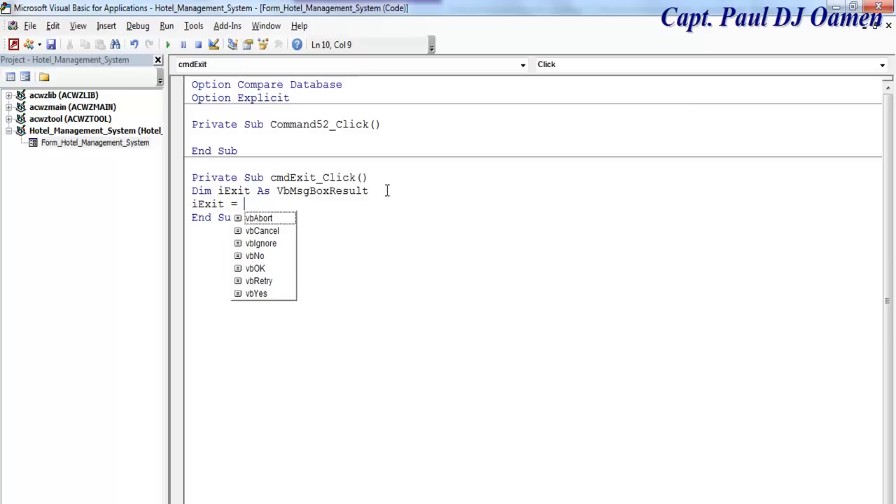
pyautogui.write('msgbox')
pyautogui.press('Escape')
pyautogui.write('("Co')
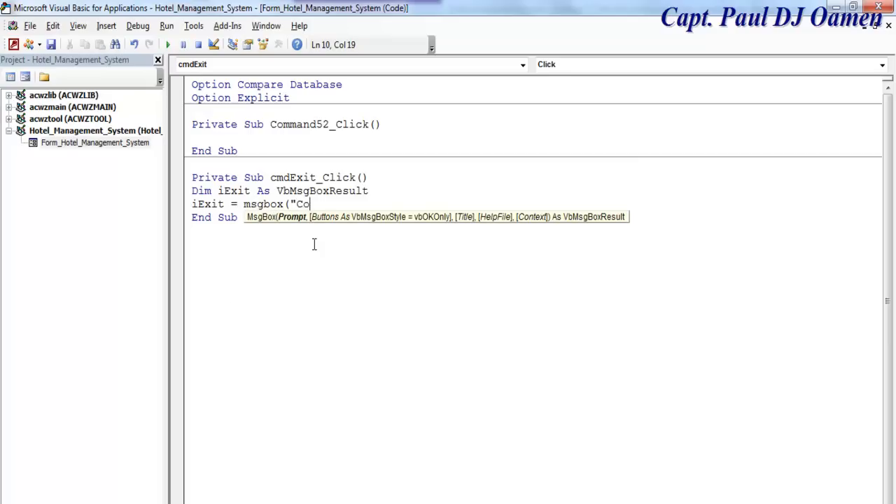
pyautogui.write('nfirm if you wan')
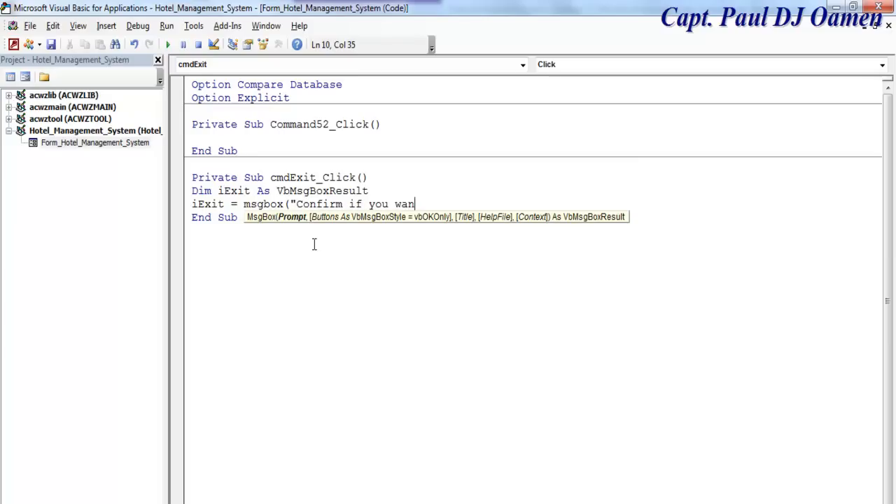
pyautogui.write('t to exit",')
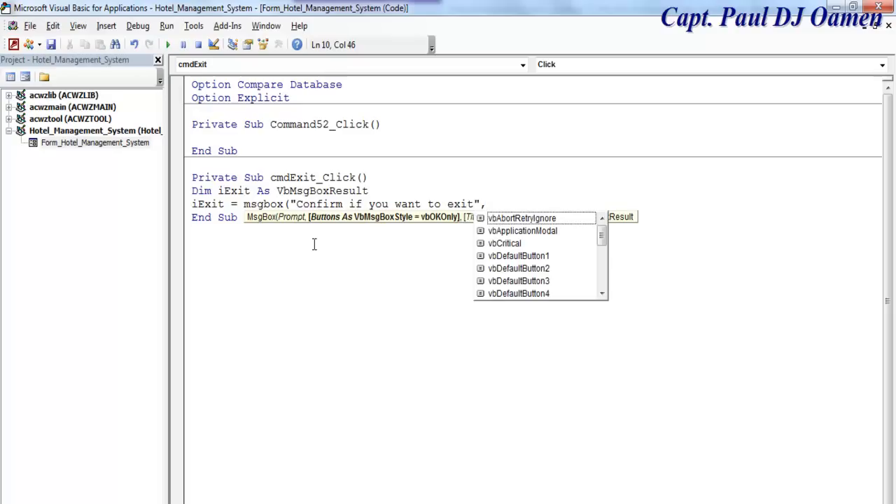
pyautogui.write('vbq')
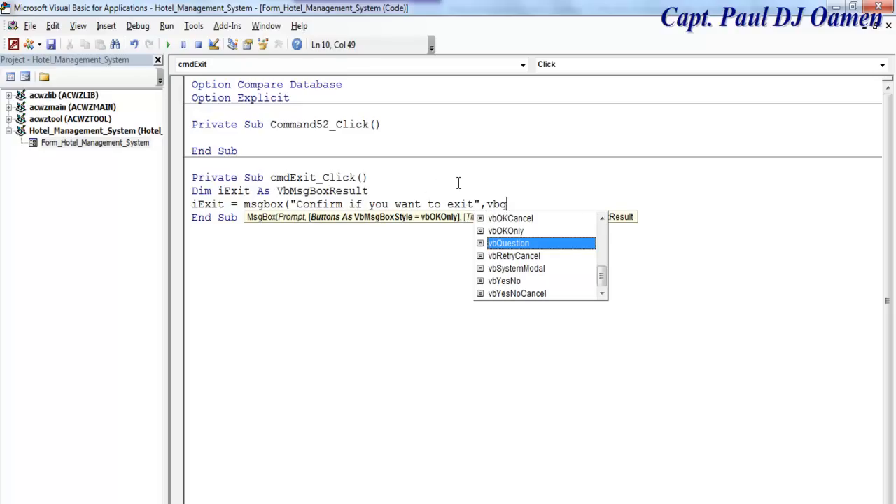
pyautogui.doubleClick(538, 242)
pyautogui.write('+ vby')
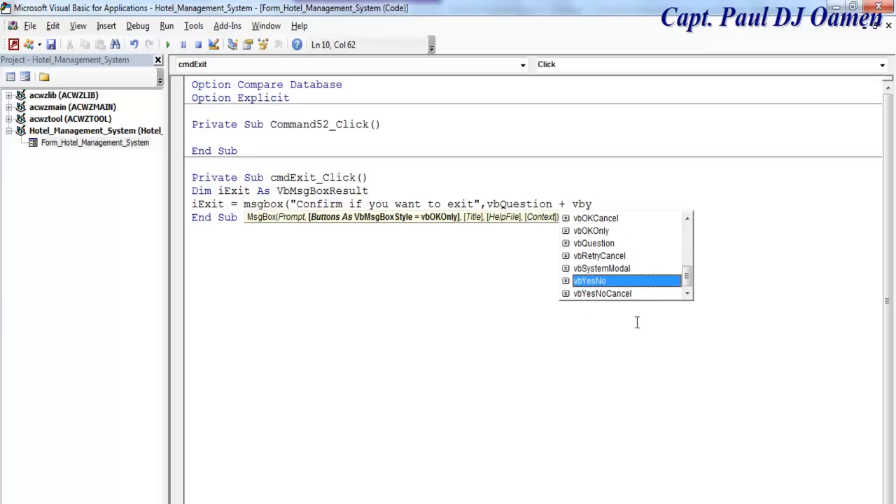
pyautogui.doubleClick(617, 280)
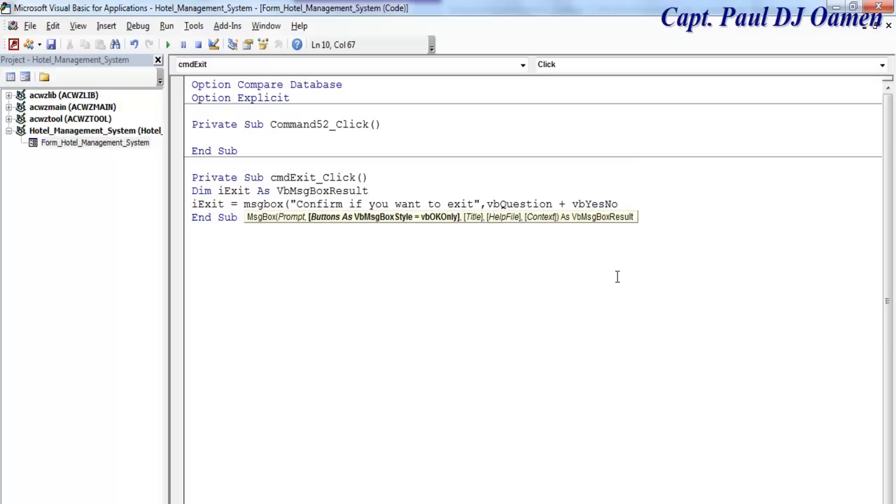
pyautogui.write(', ')
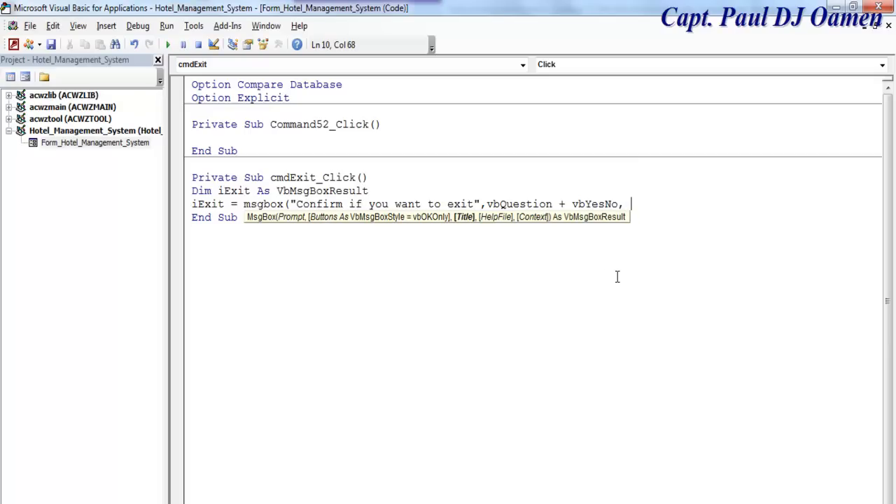
pyautogui.write('""Hotel Management System')
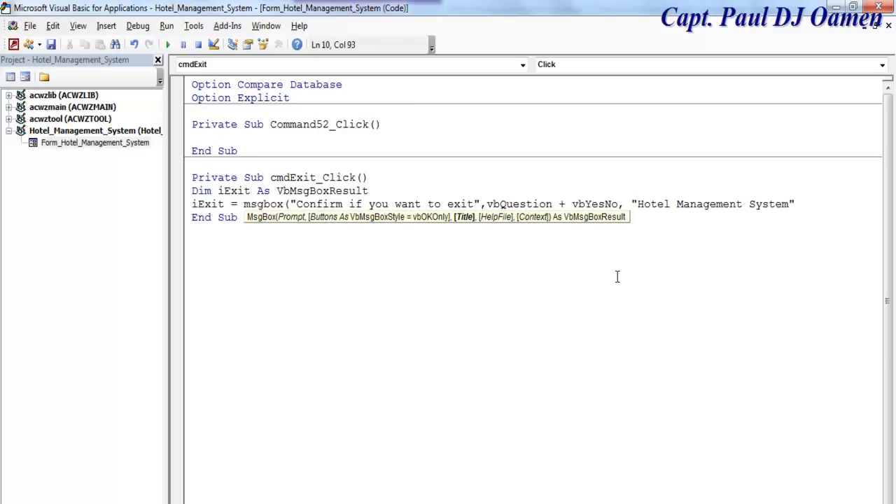
pyautogui.write(')')
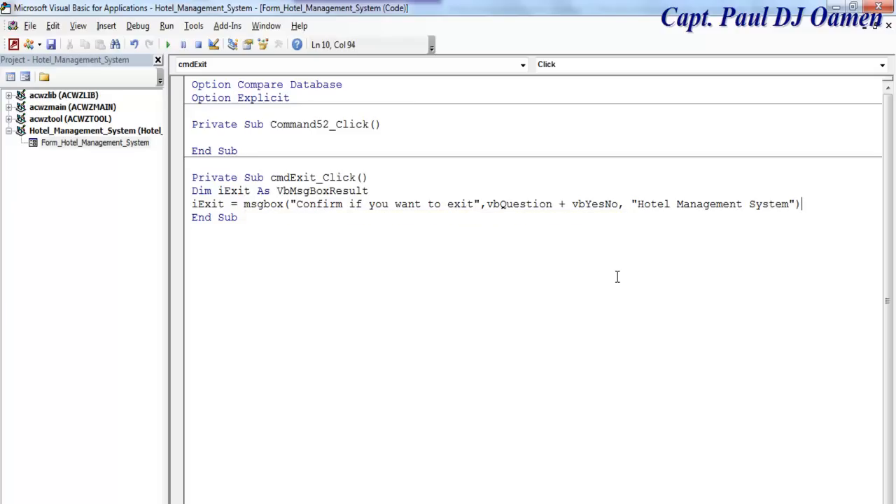
# - Add an 'If iExit = vbYes Then' line below the message box and begin the DoCmd call
pyautogui.press('Return')
pyautogui.press('Return')
pyautogui.write('if i')
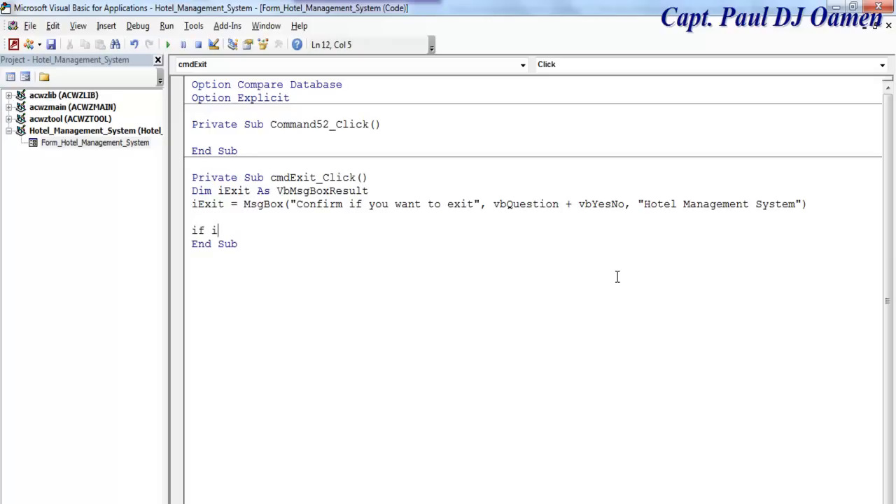
pyautogui.write('Exit =')
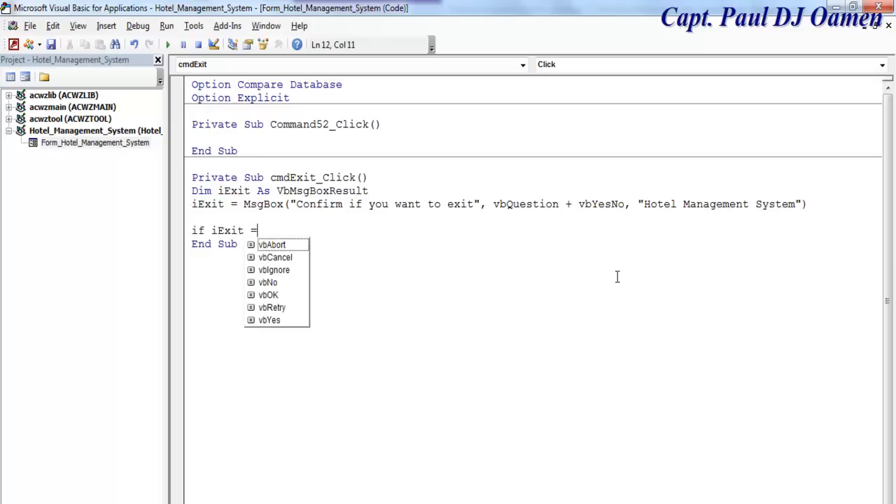
pyautogui.write(' vbY')
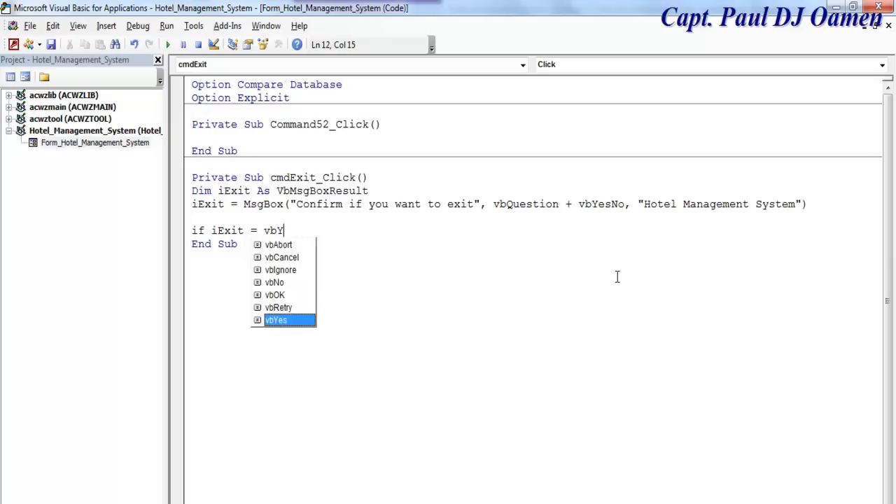
pyautogui.write('es then')
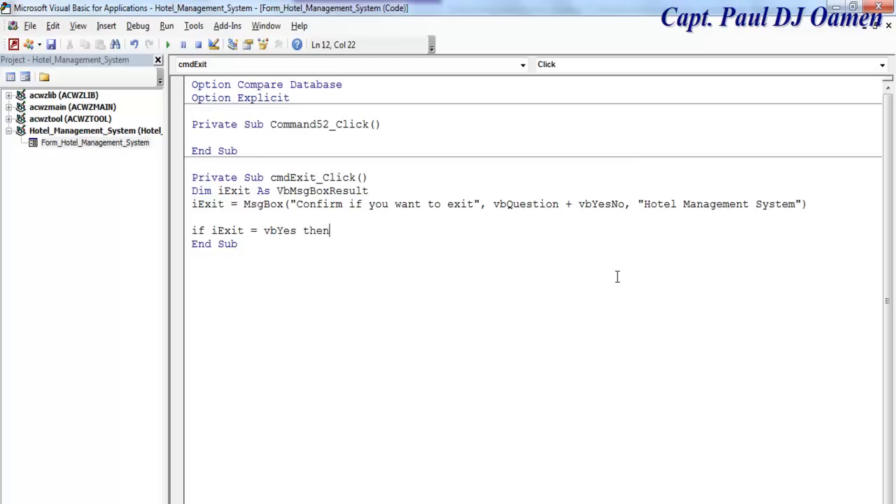
pyautogui.press('Return')
pyautogui.write('Do')
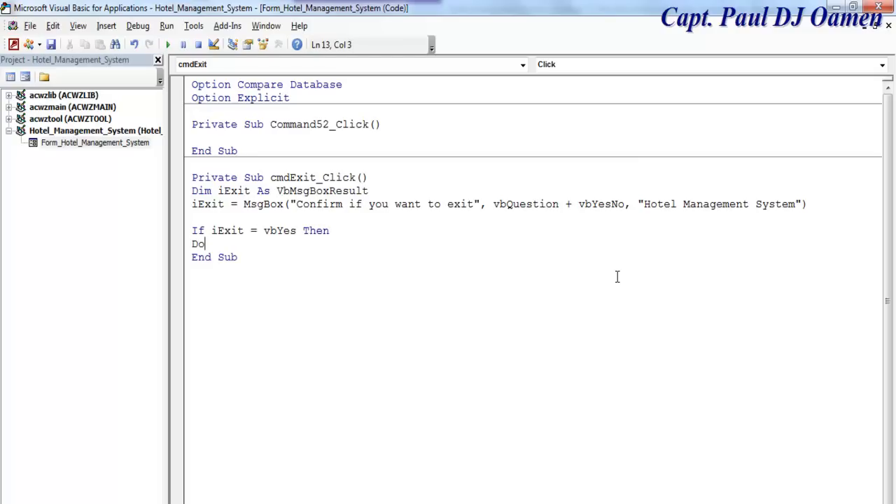
pyautogui.write('Cmd.Close')
# - Complete 'DoCmd.Close acForm, Me.Name', close the block with End If, and run the code
pyautogui.write('ac')
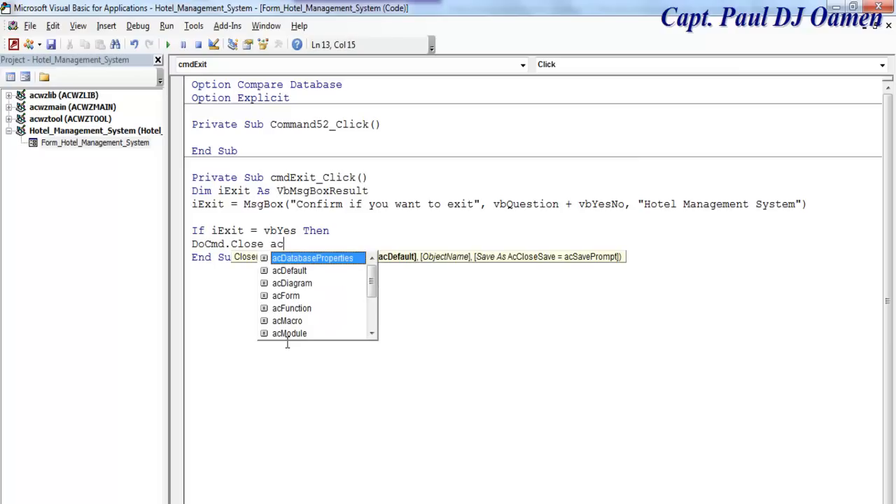
pyautogui.write('F')
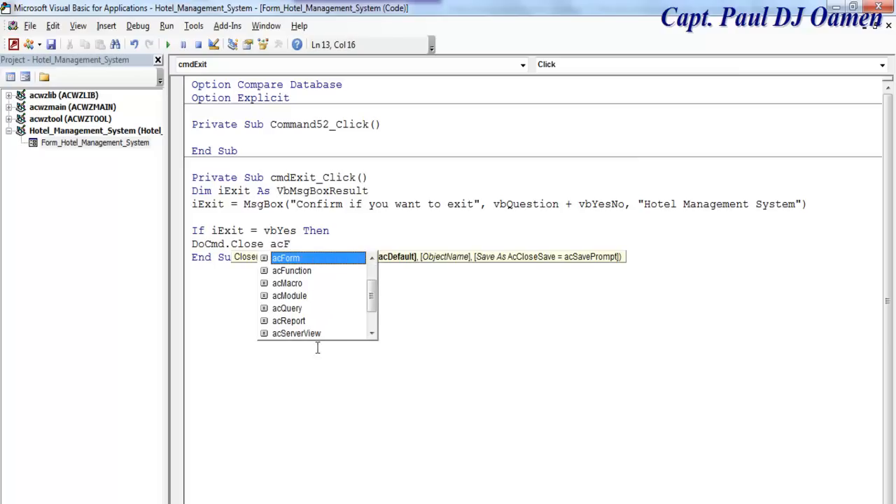
pyautogui.press('Tab')
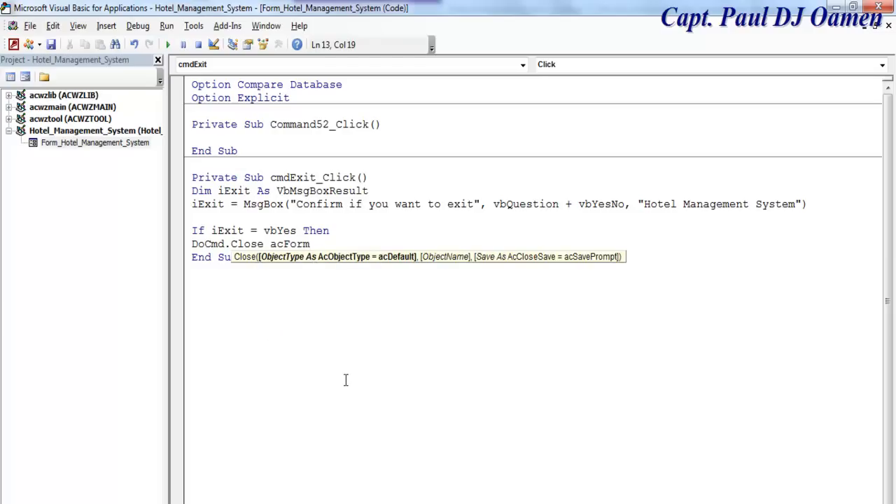
pyautogui.write(', ')
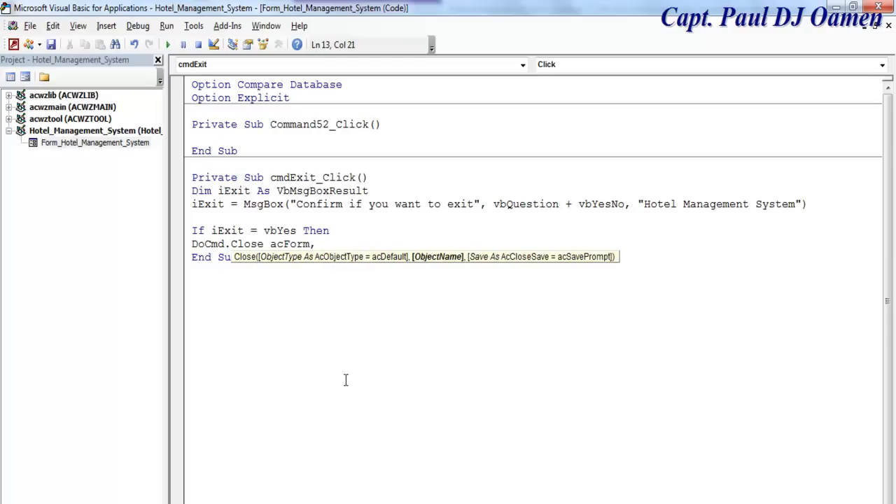
pyautogui.write('me.Name')
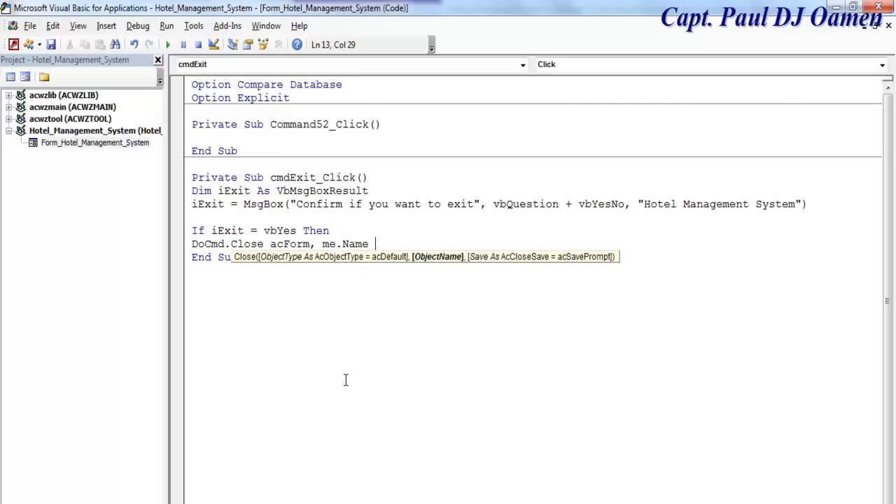
pyautogui.press('Return')
pyautogui.write('end if')
pyautogui.press('Down')
pyautogui.press('Down')
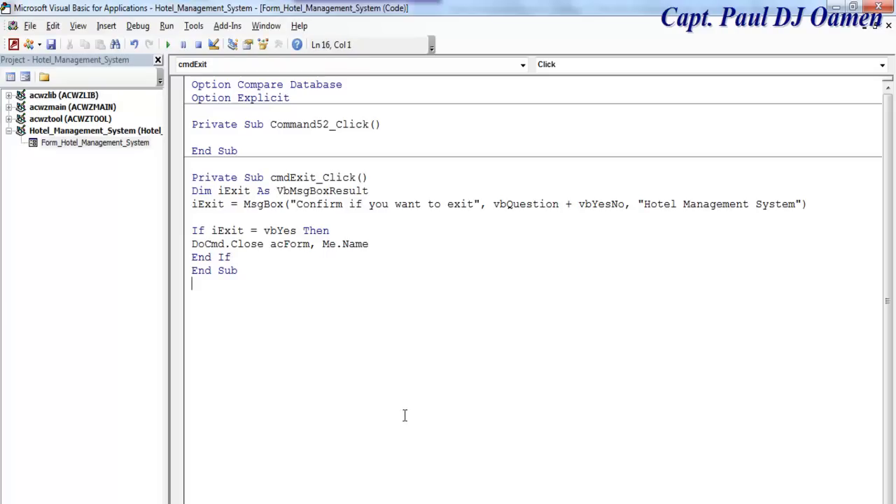
pyautogui.click(169, 45)
# - Dismiss the Macros list and switch the Hotel_Management_System form to Form View
pyautogui.click(573, 108)
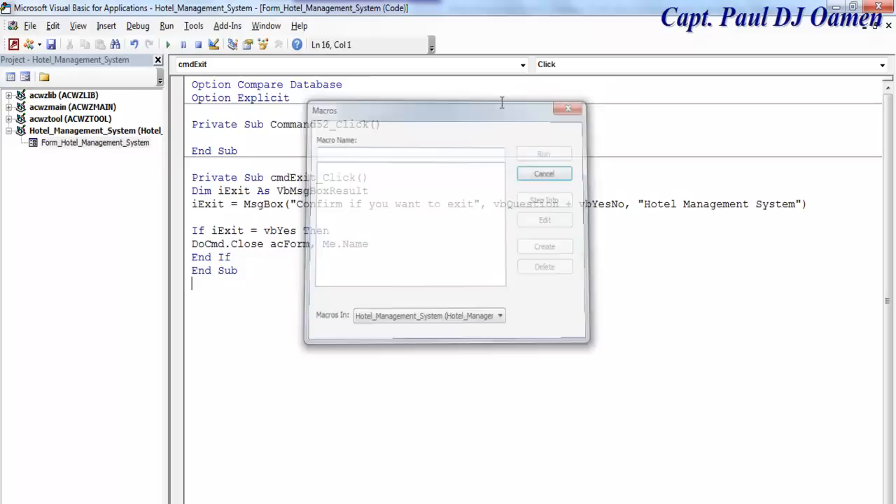
pyautogui.click(24, 77)
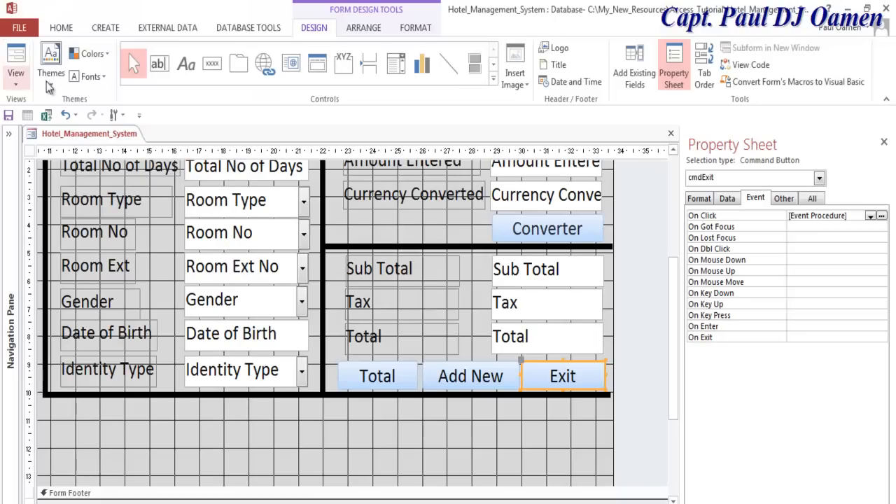
pyautogui.click(15, 74)
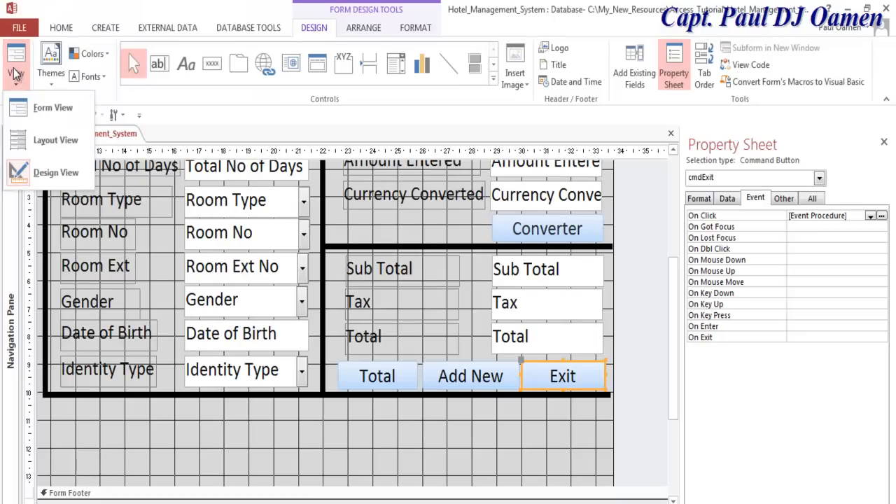
pyautogui.click(38, 106)
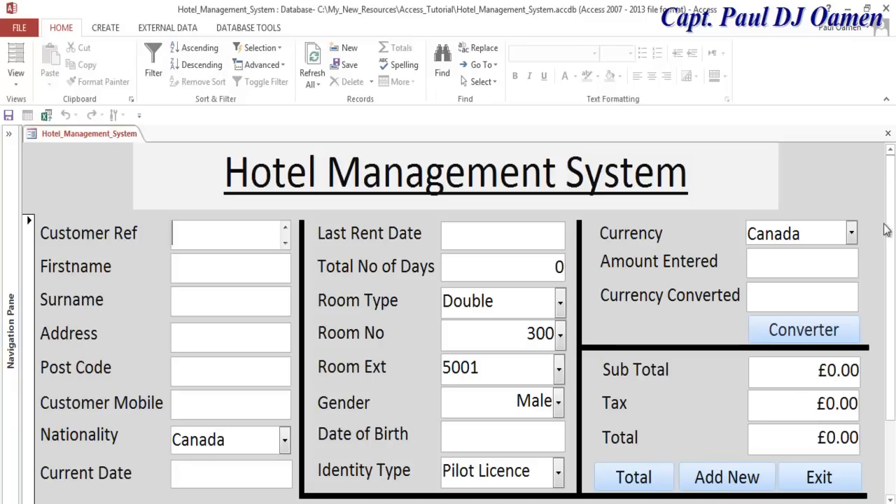
pyautogui.moveTo(892, 229); pyautogui.dragTo(894, 239)
# - Test the Exit button: answer No first, then Yes, and respond to the save prompt
pyautogui.click(824, 459)
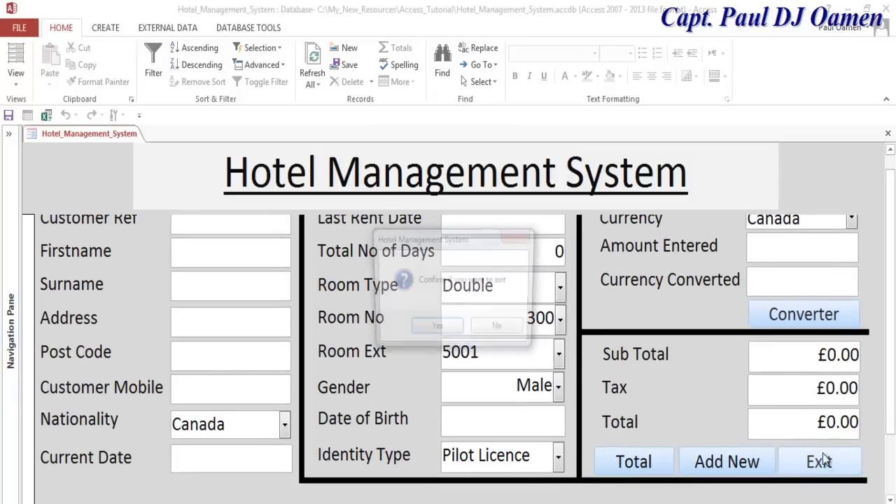
pyautogui.click(503, 328)
pyautogui.click(834, 459)
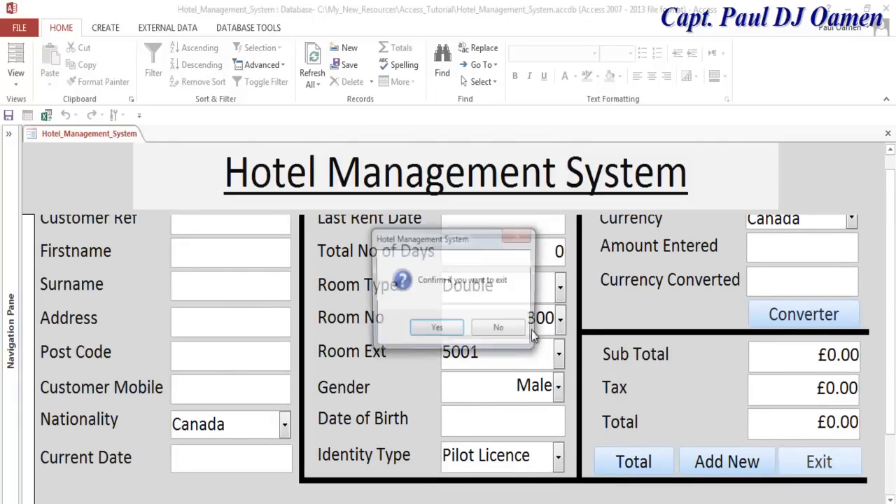
pyautogui.click(437, 328)
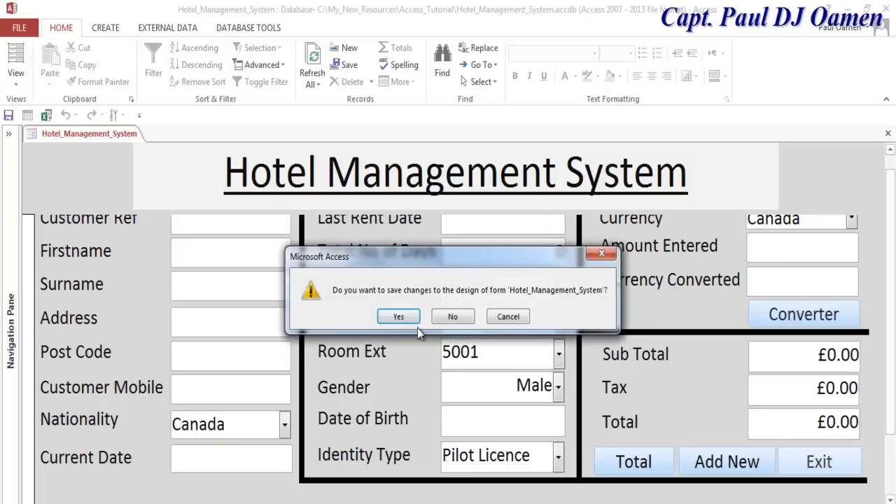
pyautogui.click(400, 319)
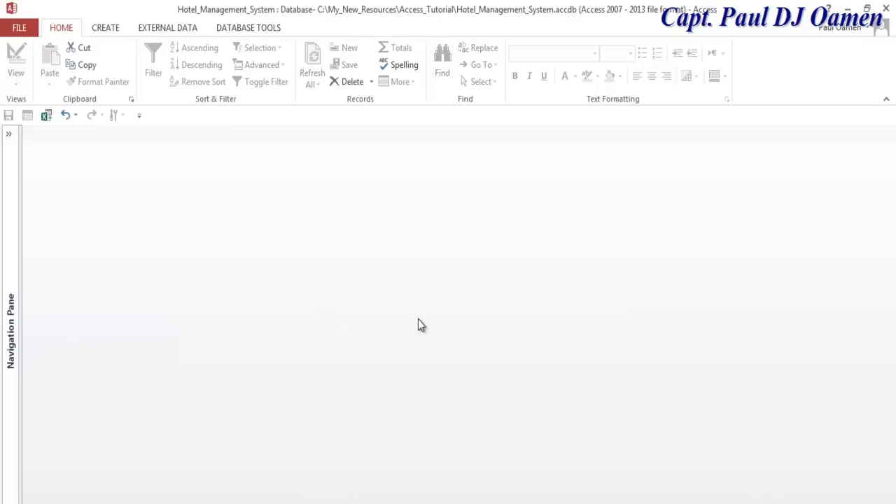
# - Reopen Hotel_Management_System from the Navigation Pane, press Exit and answer No to keep it open
pyautogui.click(7, 135)
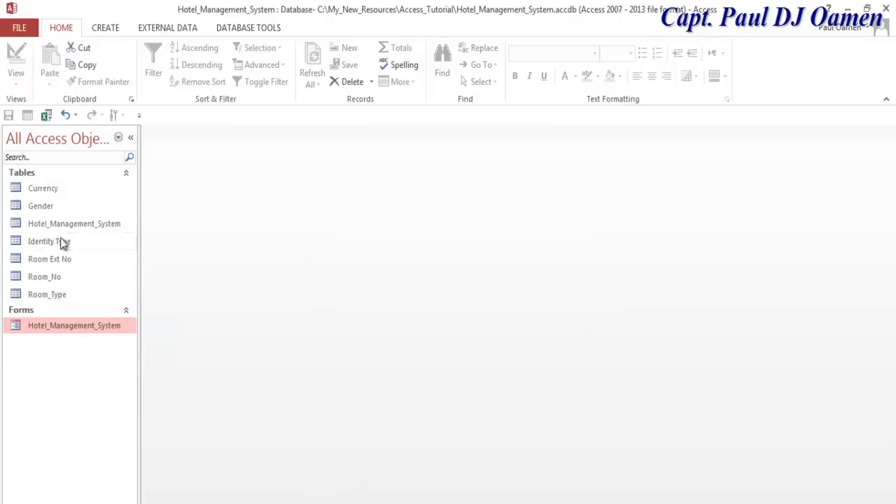
pyautogui.doubleClick(49, 332)
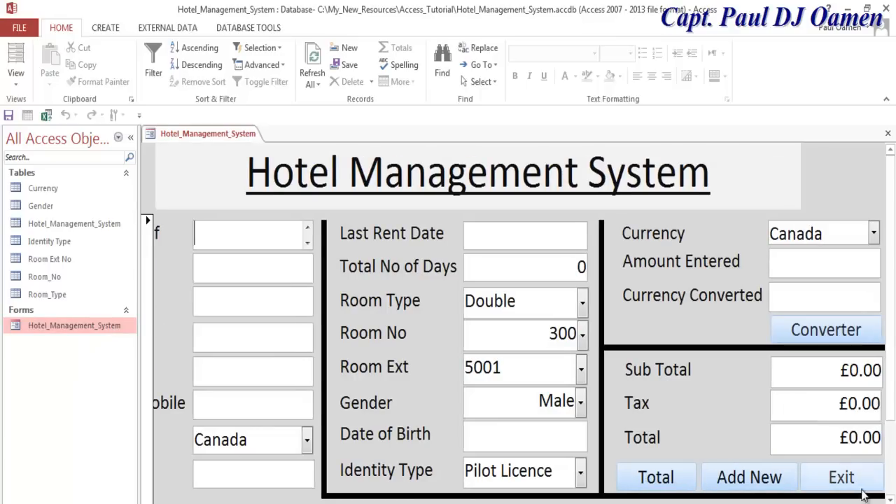
pyautogui.click(848, 482)
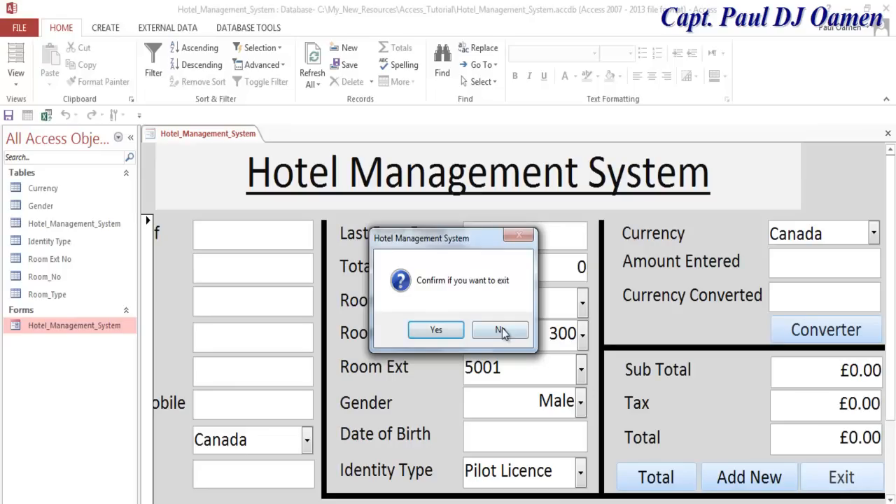
pyautogui.click(499, 329)
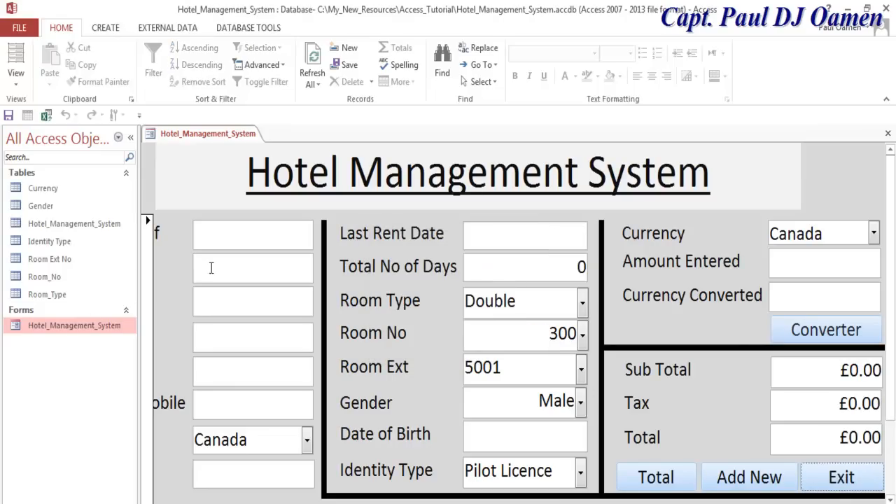
pyautogui.rightClick(848, 184)
# - In Design View, create the Converter button's On Click handler using the Code Builder
pyautogui.click(779, 226)
pyautogui.moveTo(372, 503); pyautogui.dragTo(483, 503)
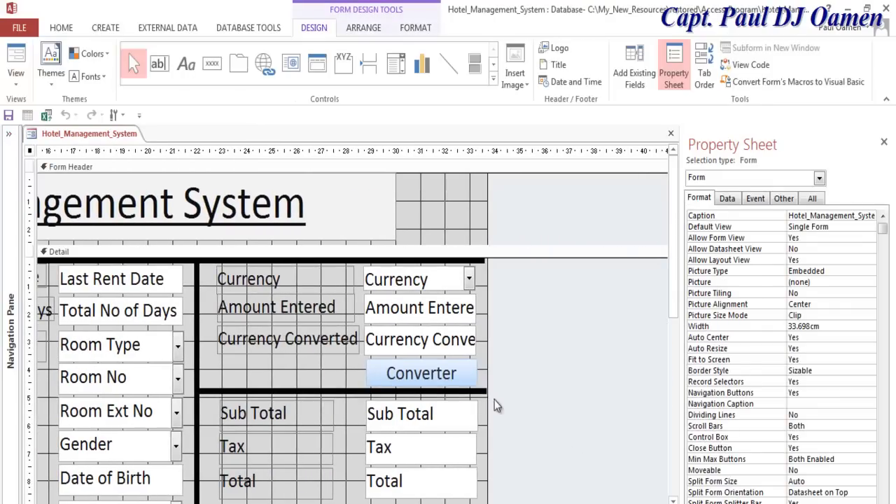
pyautogui.click(435, 380)
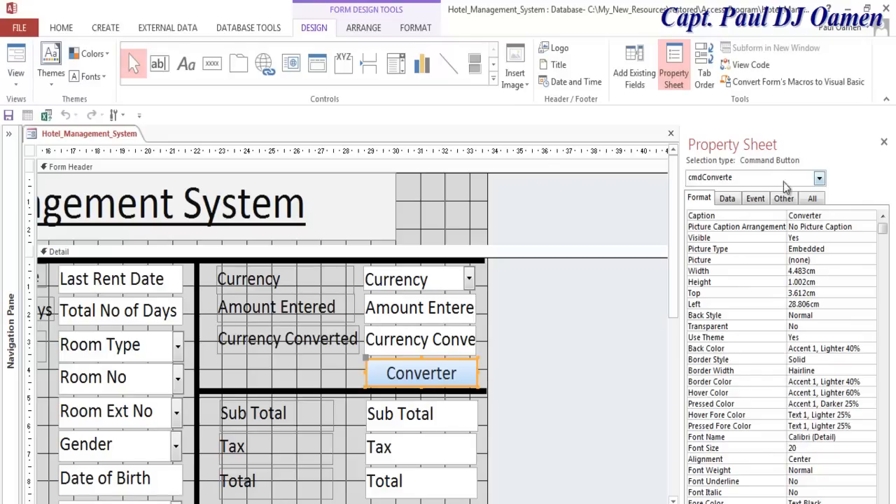
pyautogui.click(757, 199)
pyautogui.click(882, 216)
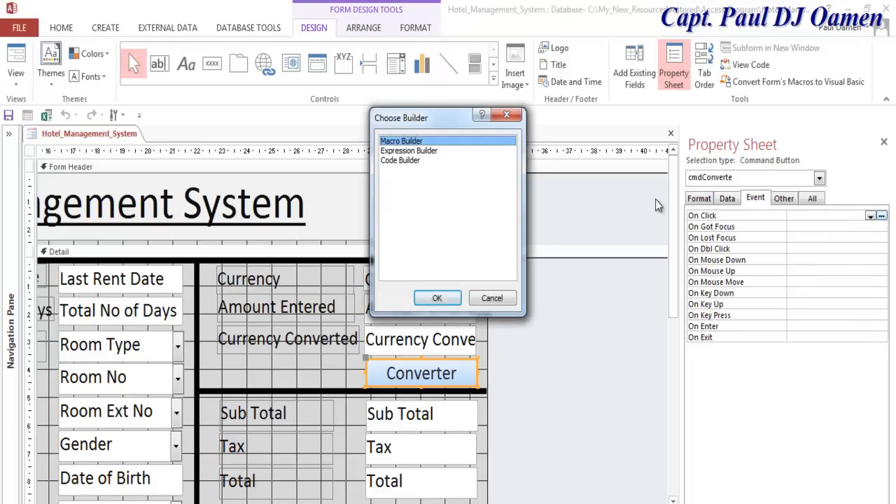
pyautogui.click(408, 162)
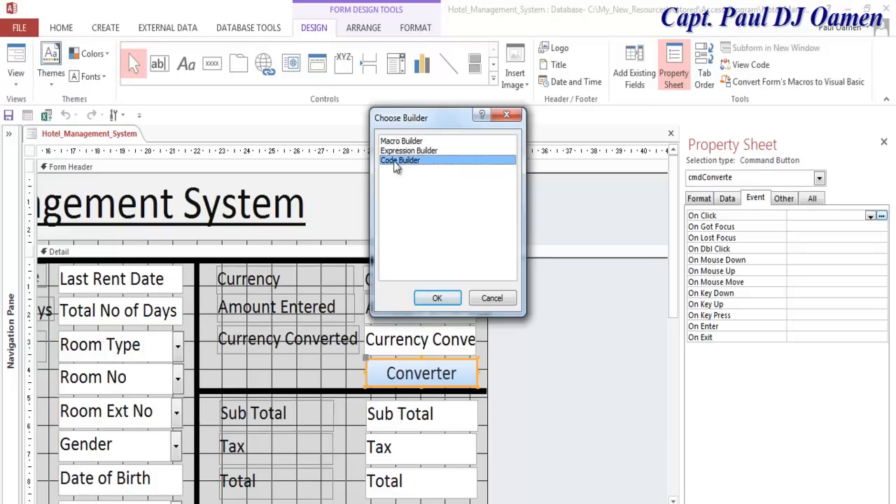
pyautogui.click(460, 299)
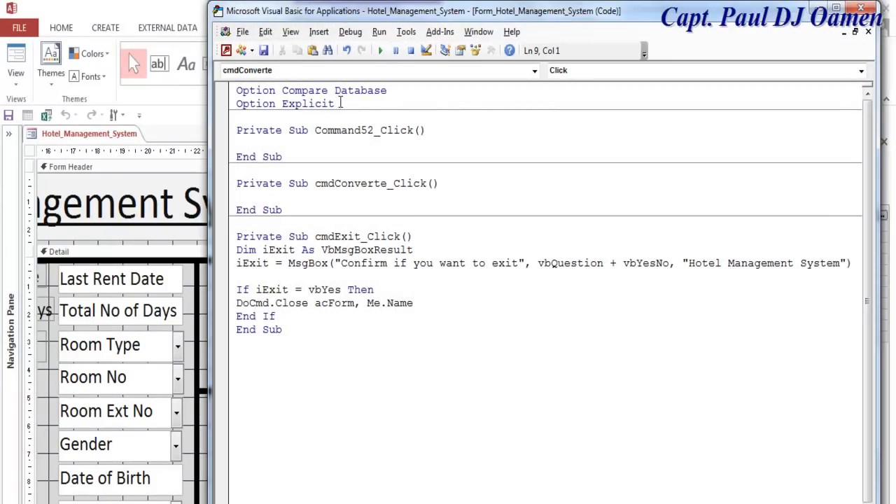
# - Add a 'Currency Converter Variables comment below Option Explicit
pyautogui.click(341, 103)
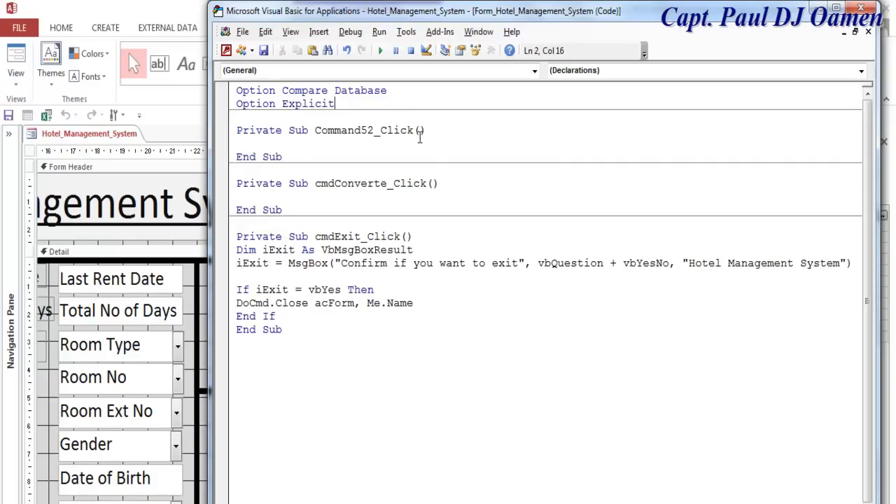
pyautogui.press('Return')
pyautogui.press('Return')
pyautogui.write("'")
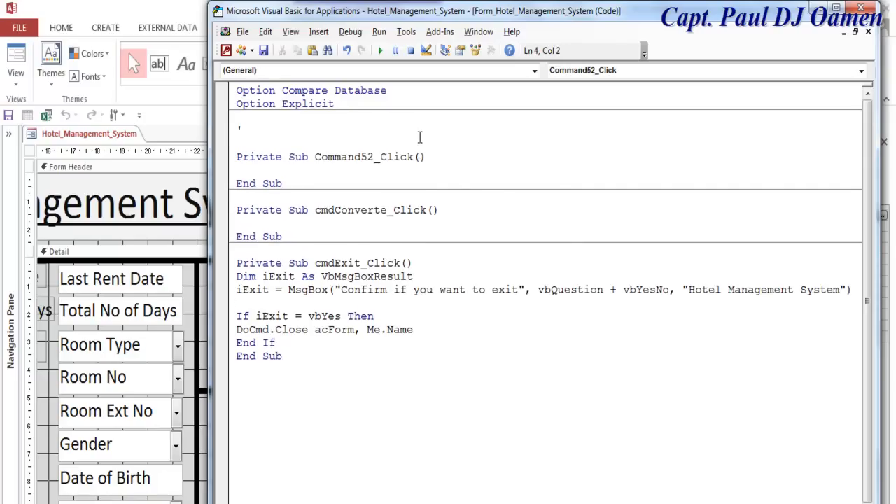
pyautogui.write('Currency ')
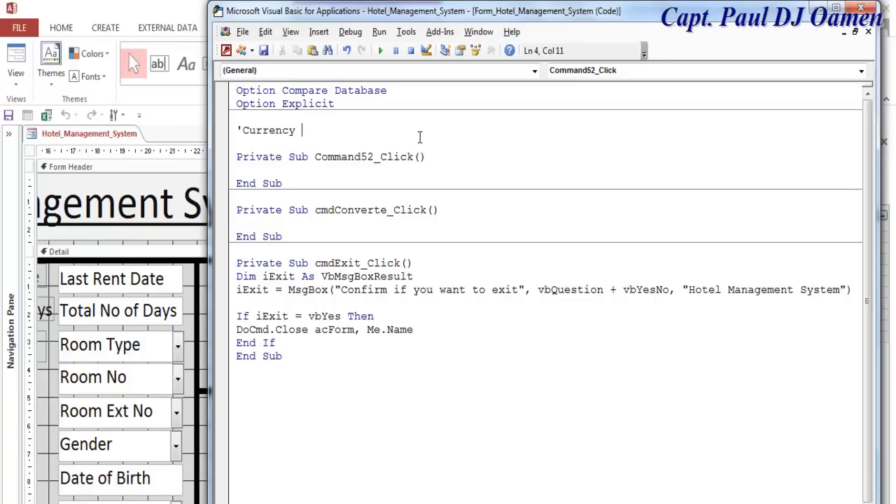
pyautogui.write('Converter Vari')
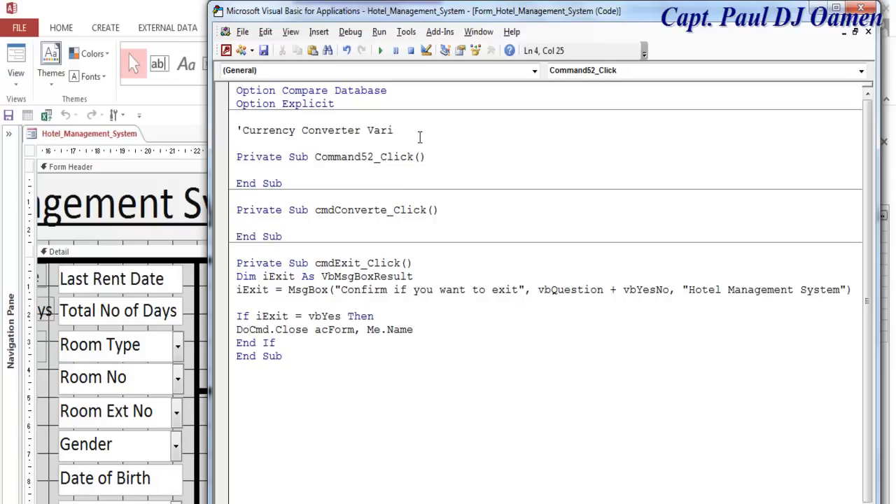
pyautogui.write('ables')
pyautogui.press('Return')
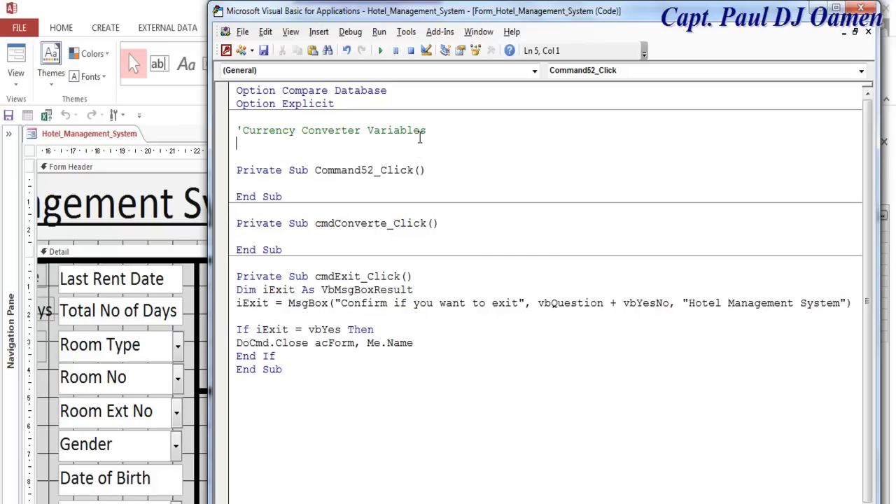
pyautogui.press('Return')
# - Declare US_Dollar and Nigerian_Naira As Double and paste the remaining currency and room declarations
pyautogui.write('Dim ')
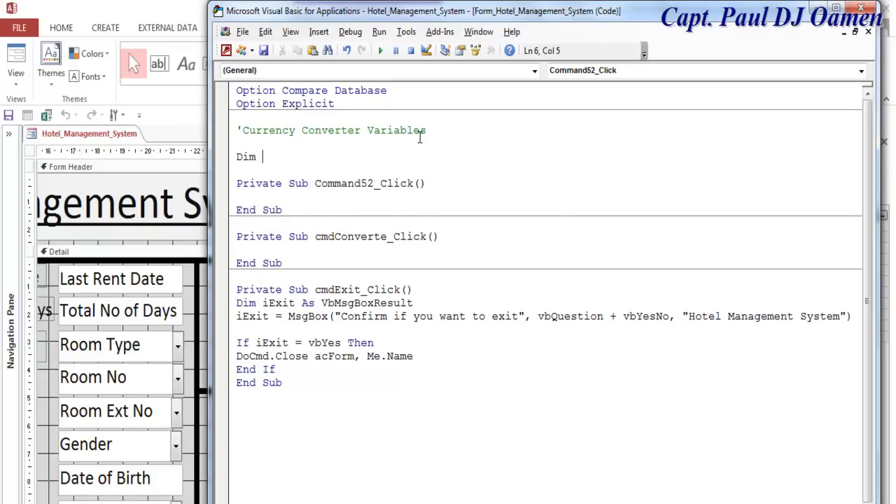
pyautogui.write('US_Dollar As Double')
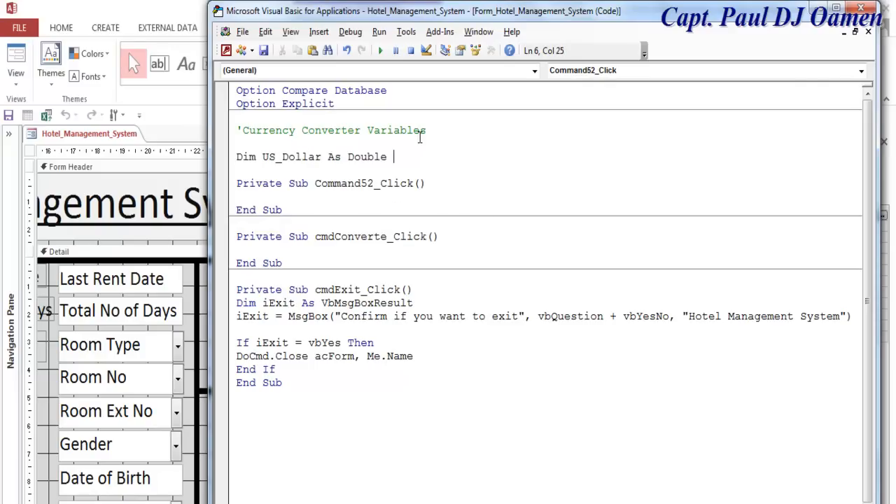
pyautogui.press('Return')
pyautogui.write('Dim Niger')
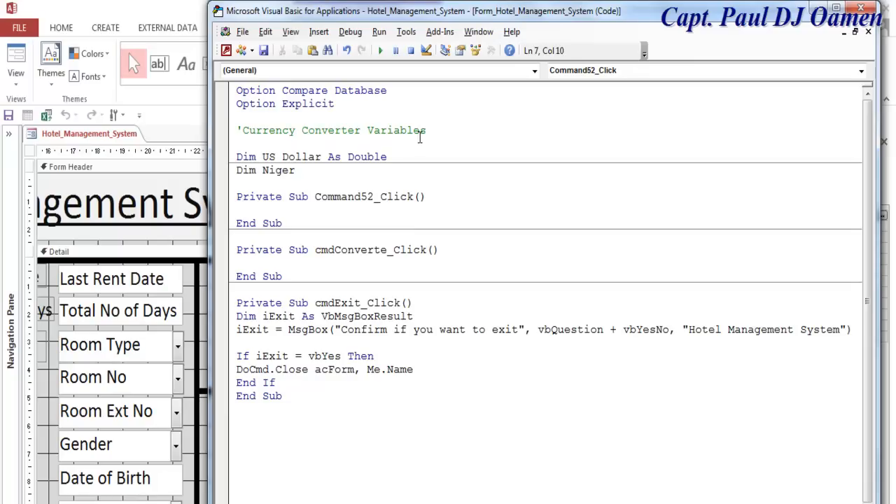
pyautogui.write('ian_Naira as Double')
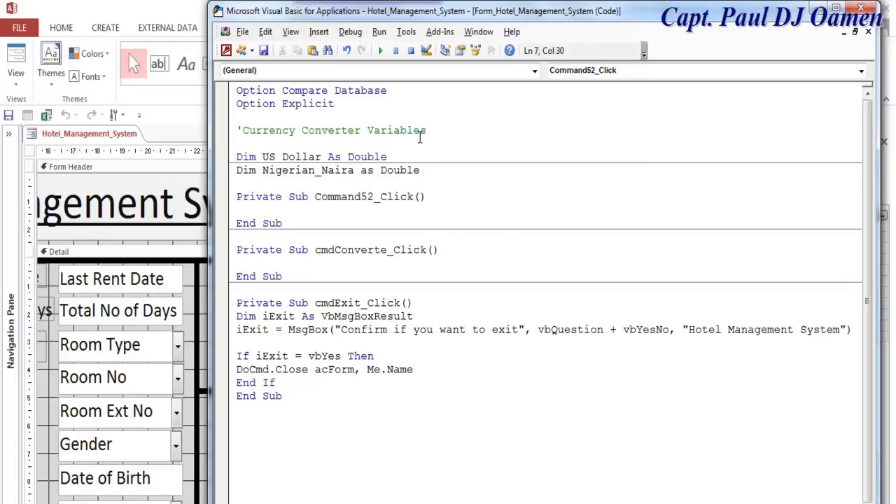
pyautogui.press('Return')
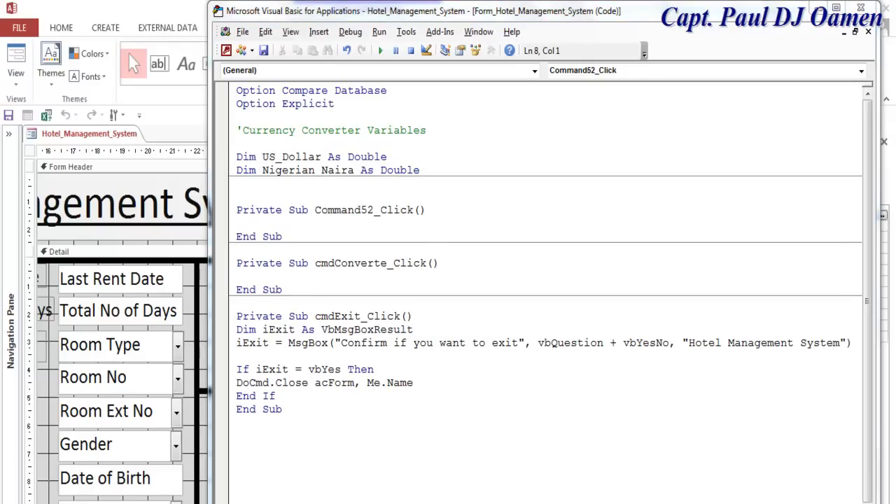
pyautogui.write('Dim Kenyan_Shilling As Double Dim Brazilian_Real As Double Dim Canadian_Dollar As Double Dim Indian_Rupee As Double Dim Philippine_Peso As Double Dim Indonesian_Rupiah As Double  Dim SingleRoom As Double Dim DoubleRoom As Double Dim FamilyRoom As Double')
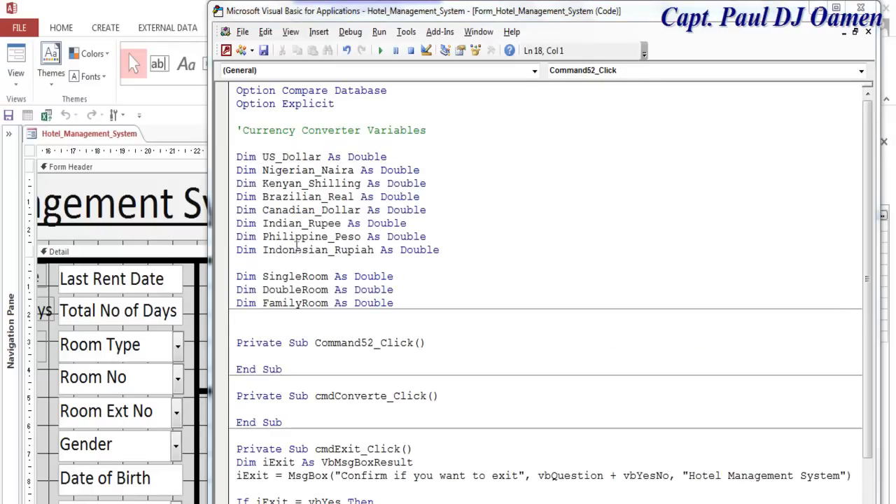
# - Head the SingleRoom, DoubleRoom and FamilyRoom declarations with a 'Room Variables comment
pyautogui.click(287, 263)
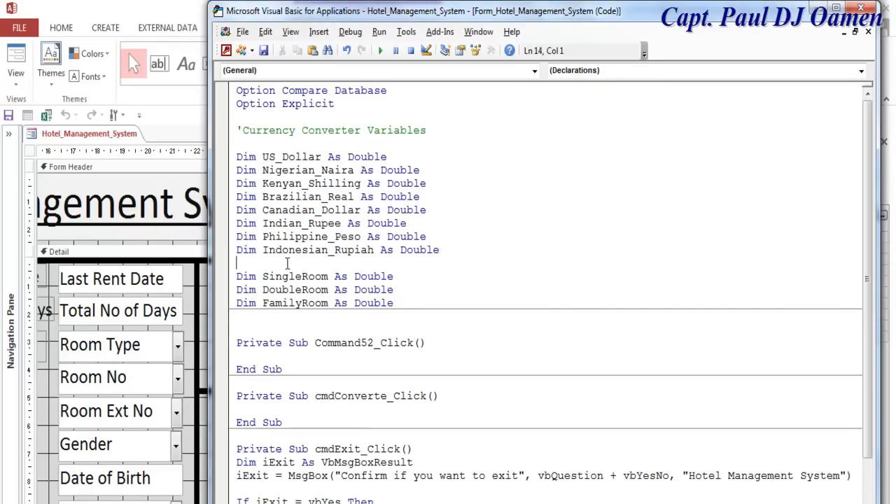
pyautogui.press('Return')
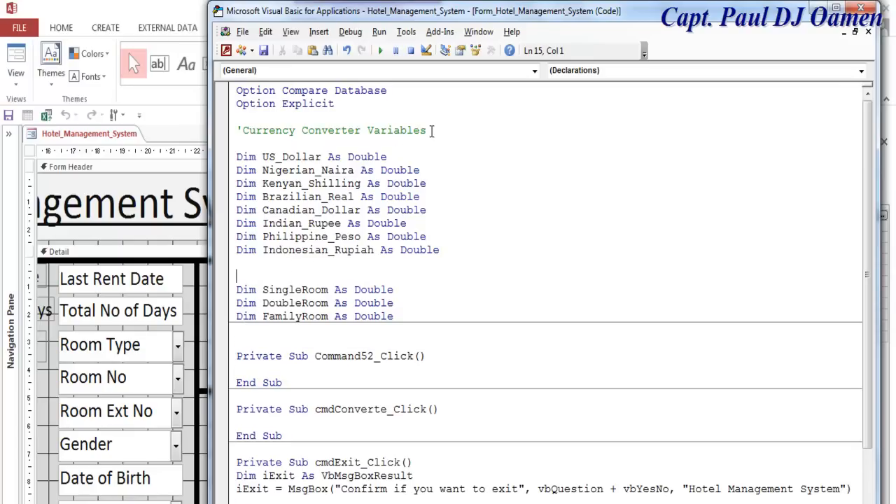
pyautogui.moveTo(428, 131); pyautogui.dragTo(224, 123)
pyautogui.hotkey('ctrl', 'c')
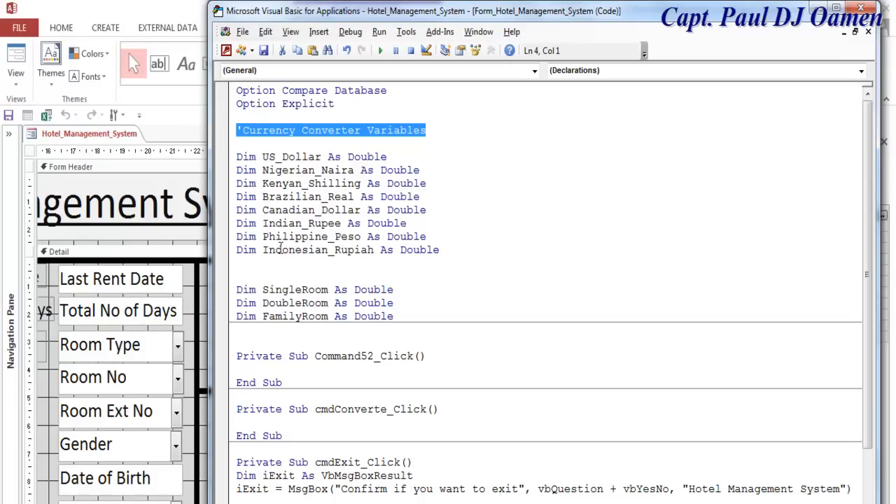
pyautogui.click(278, 274)
pyautogui.hotkey('ctrl', 'v')
pyautogui.moveTo(361, 276); pyautogui.dragTo(246, 278)
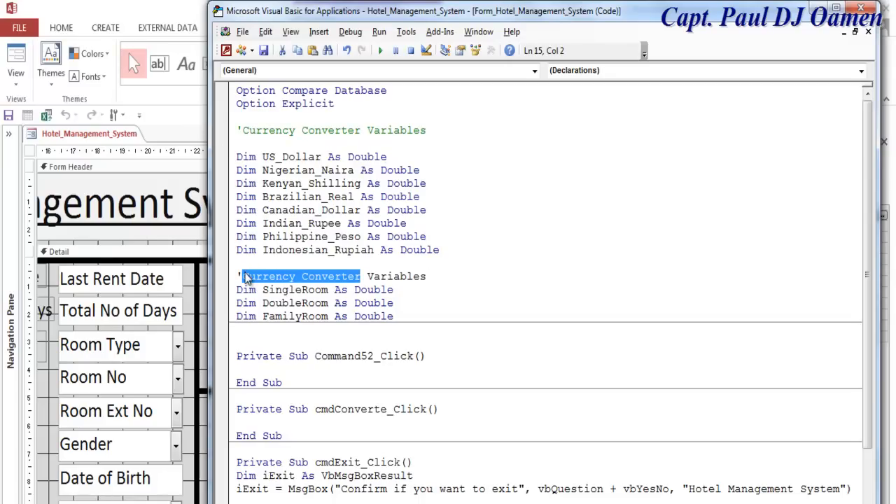
pyautogui.write('Room')
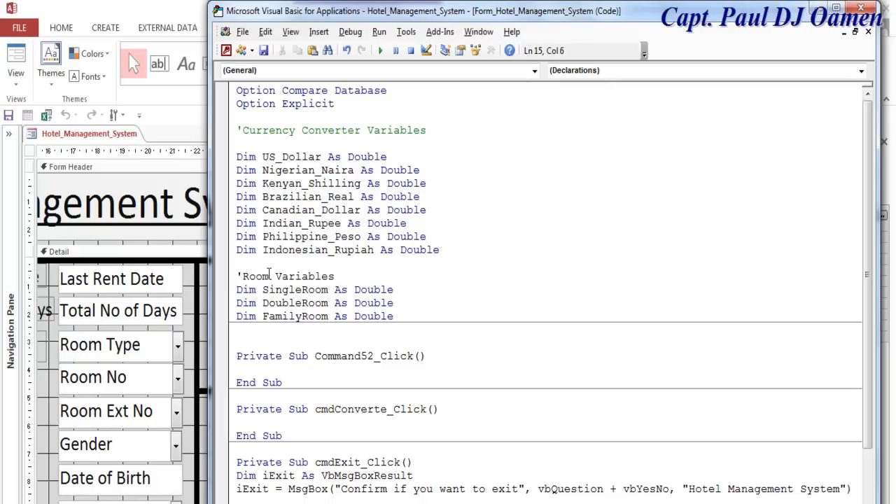
pyautogui.click(453, 315)
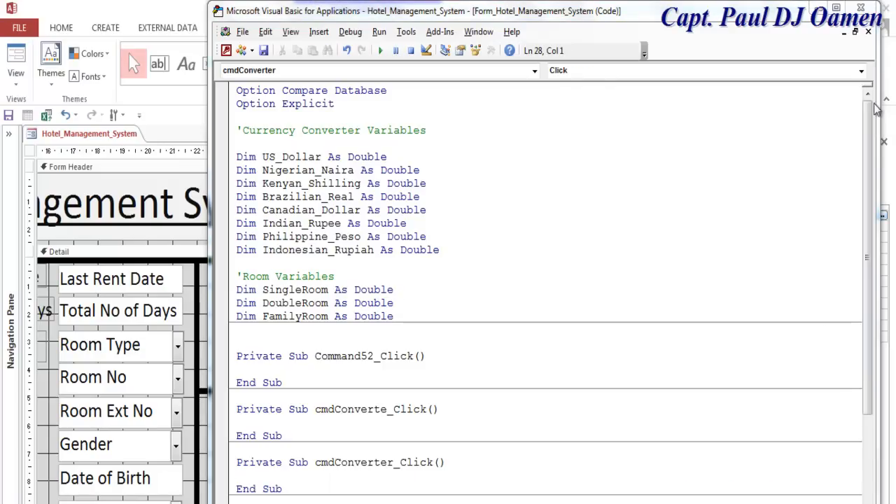
# - Generate the cmdConverter_Click procedure from the Converter button's On Click event
pyautogui.click(861, 8)
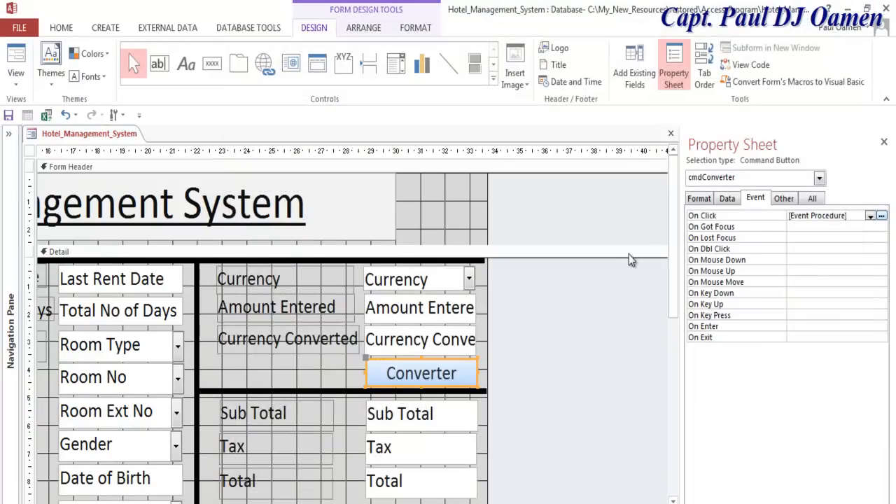
pyautogui.click(424, 389)
pyautogui.click(385, 378)
pyautogui.click(883, 220)
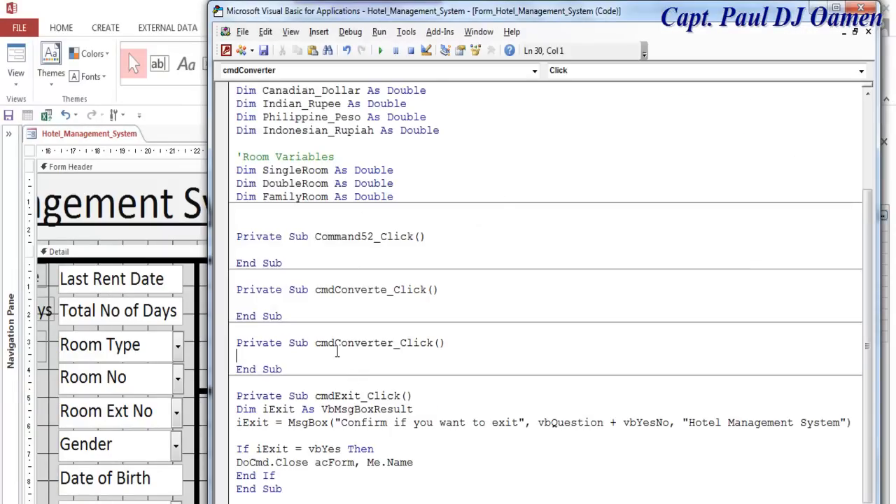
# - Delete the empty Command52_Click and cmdConverte_Click stubs, keeping cmdConverter_Click
pyautogui.moveTo(283, 317); pyautogui.dragTo(237, 239)
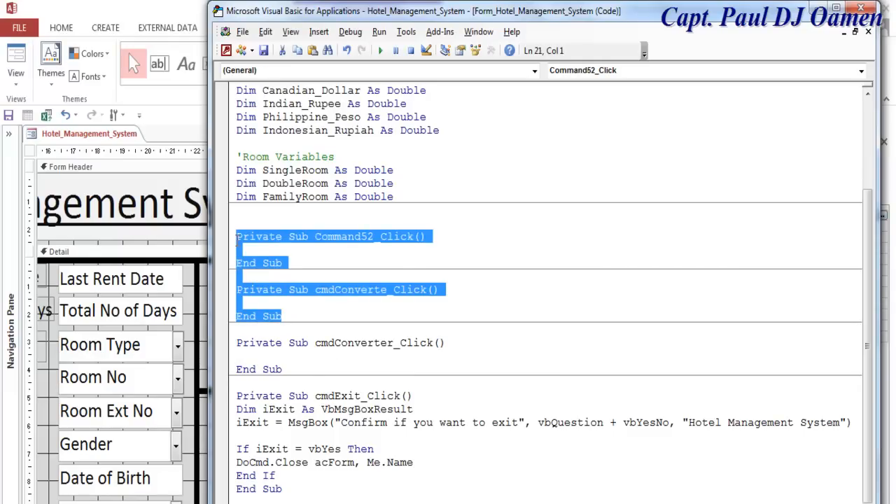
pyautogui.press('Delete')
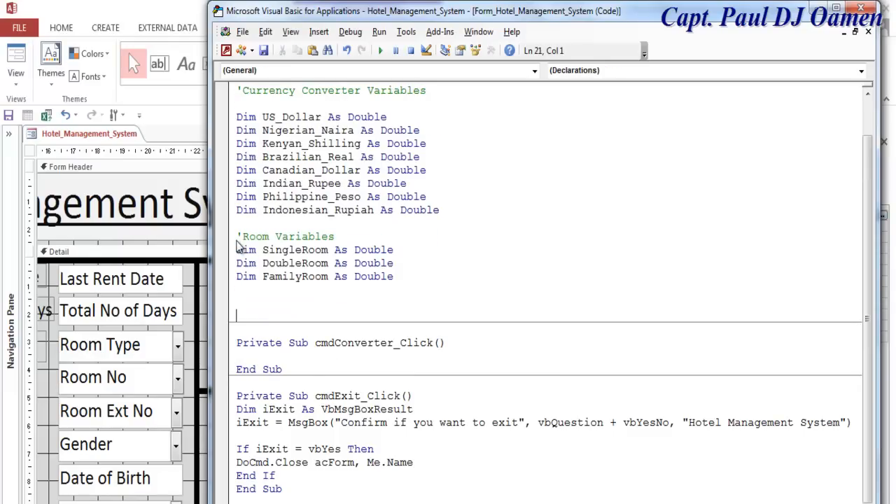
pyautogui.click(281, 356)
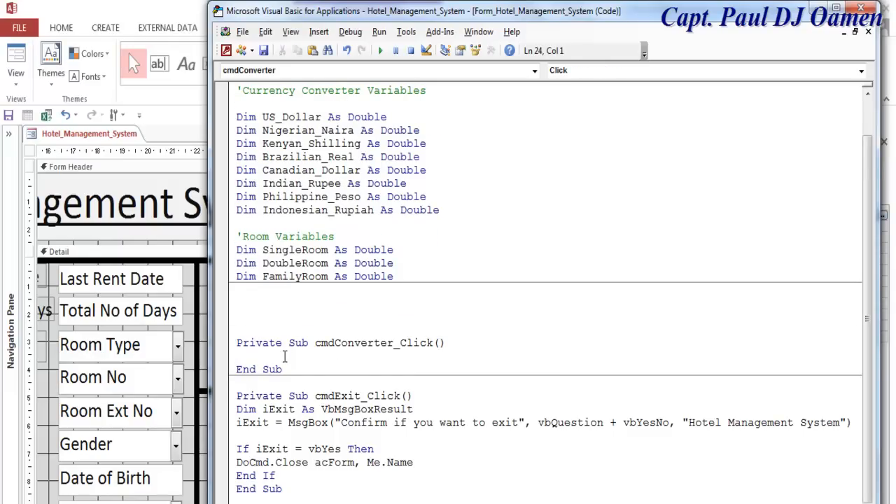
# - Declare Dim British_Pound As Double at the top of cmdConverter_Click
pyautogui.write('B')
pyautogui.press('BackSpace')
pyautogui.write('Dim British_Poub')
pyautogui.press('BackSpace')
pyautogui.write('nd as Double')
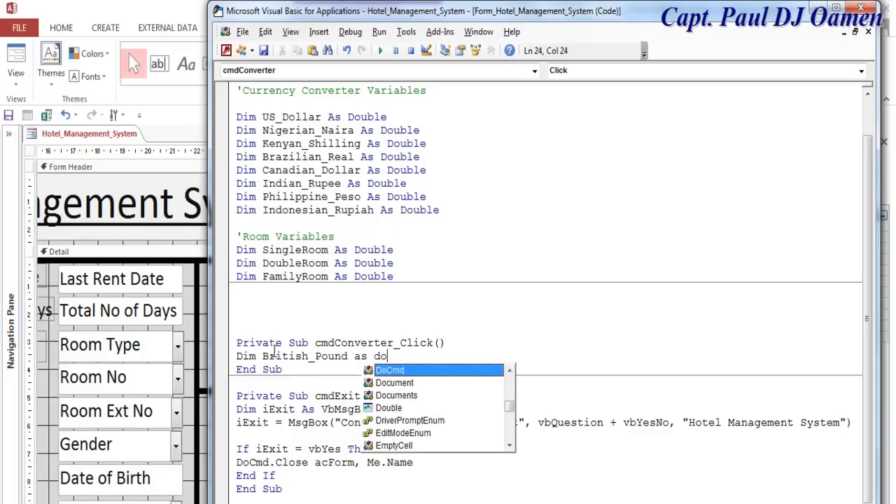
pyautogui.press('Return')
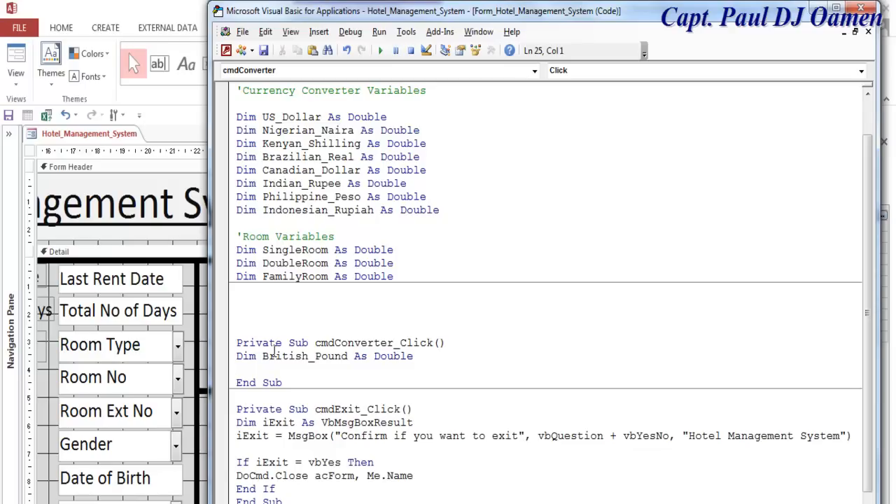
pyautogui.press('Return')
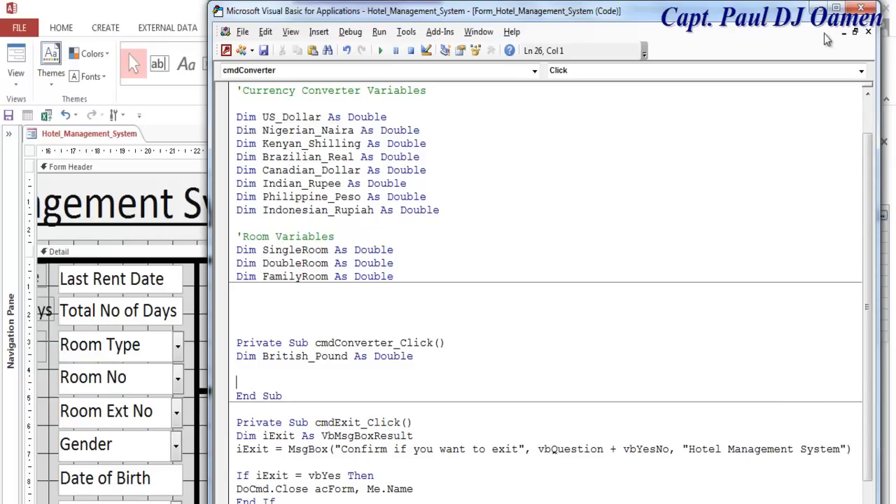
# - Open the Amount Entered text box's On Click code, creating Amount_Entered_Click
pyautogui.click(819, 9)
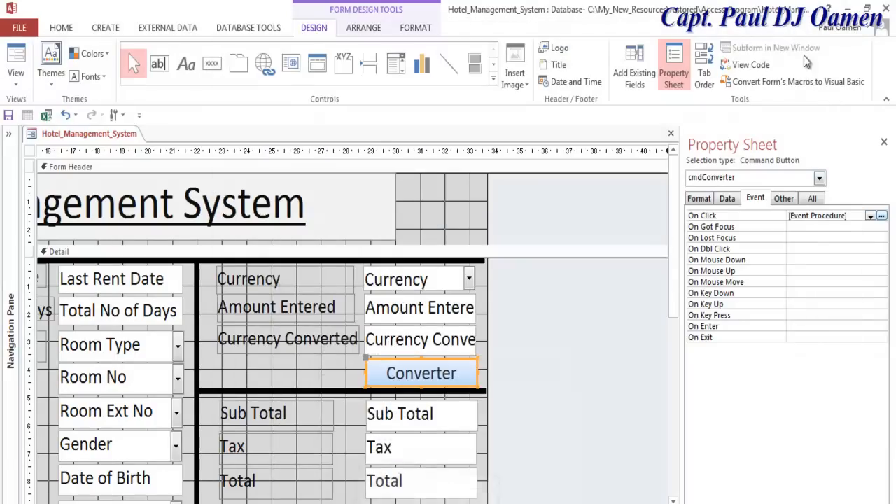
pyautogui.click(429, 318)
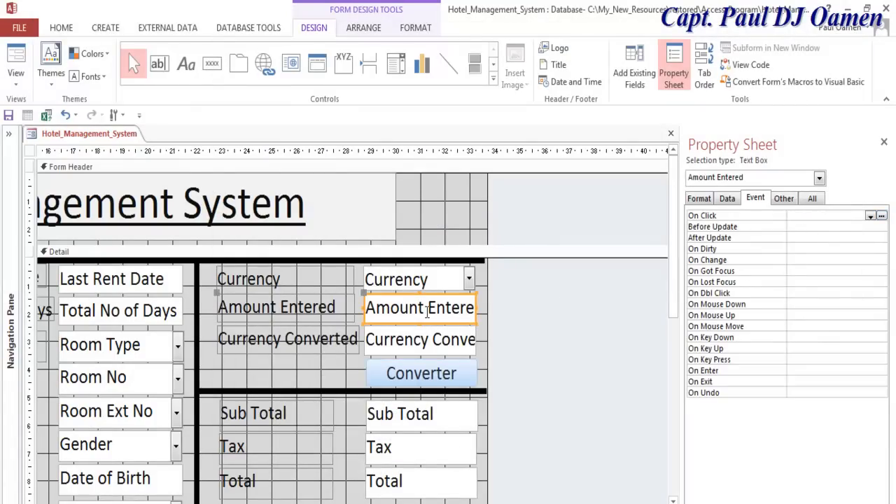
pyautogui.click(814, 200)
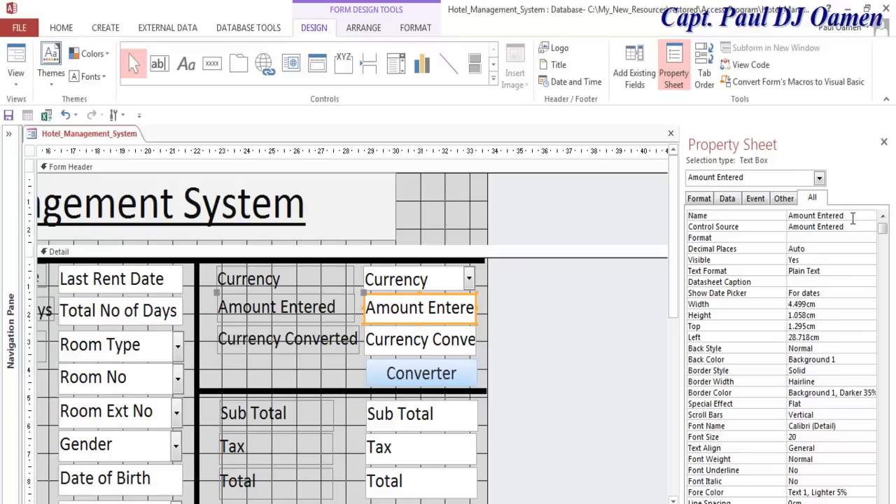
pyautogui.click(873, 218)
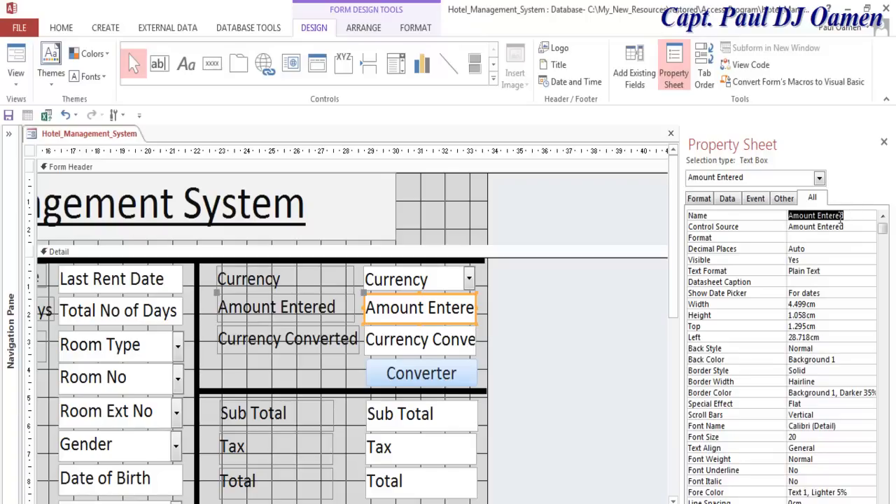
pyautogui.click(850, 217)
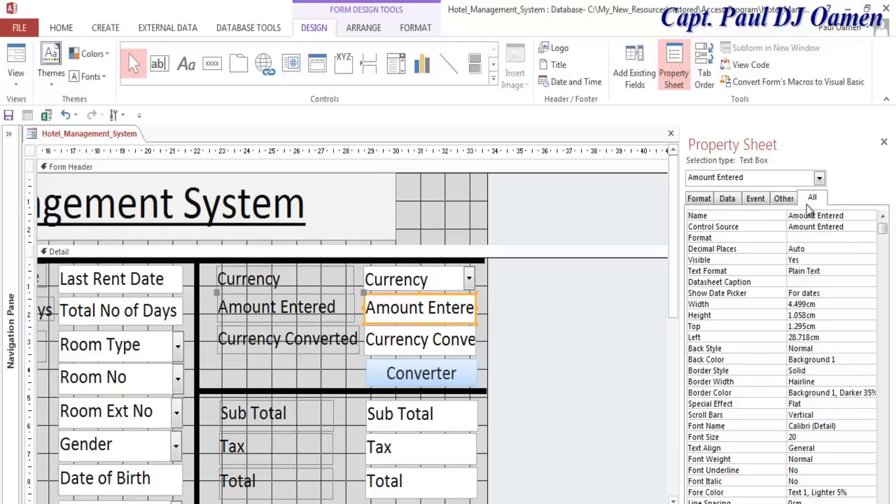
pyautogui.click(756, 198)
pyautogui.click(882, 216)
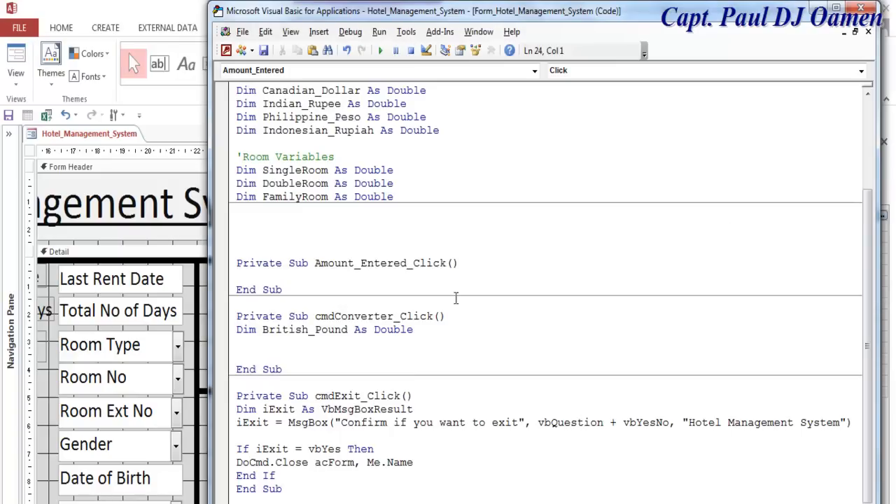
# - Start a British_Pound = Val( line below the declaration, with Amount_Entered pasted above it
pyautogui.moveTo(407, 263); pyautogui.dragTo(315, 266)
pyautogui.hotkey('ctrl', 'c')
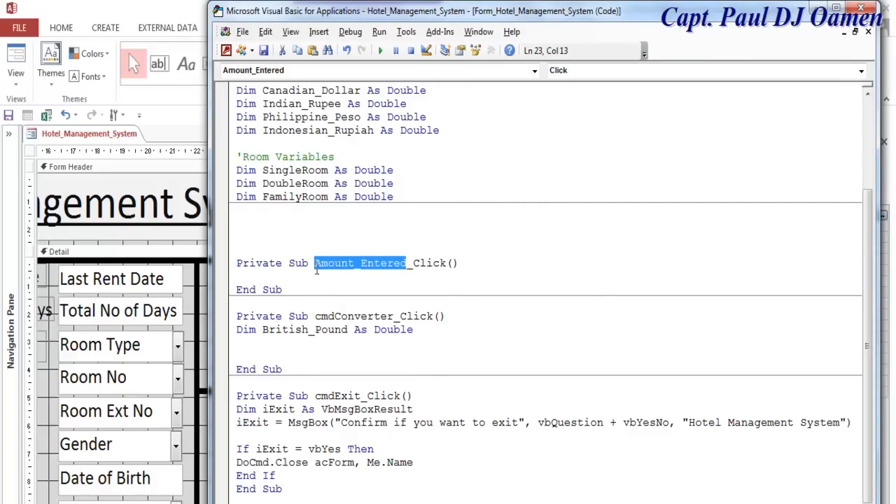
pyautogui.click(423, 335)
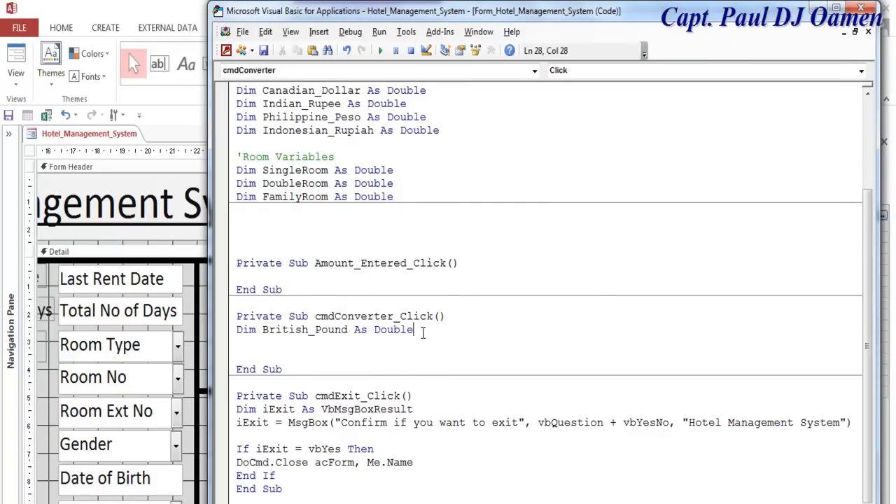
pyautogui.press('Return')
pyautogui.press('Return')
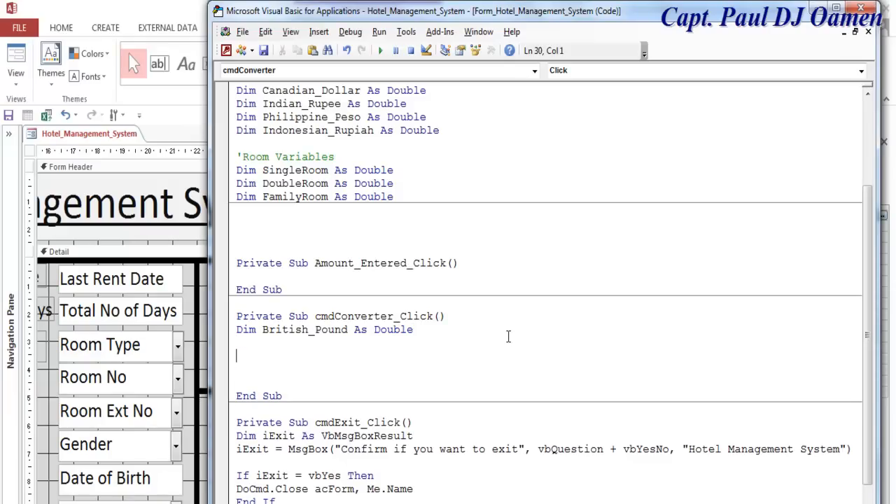
pyautogui.hotkey('ctrl', 'v')
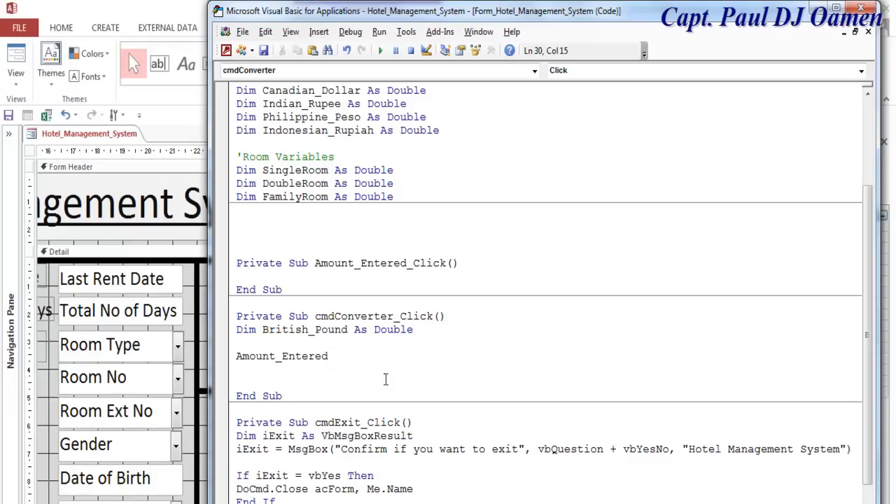
pyautogui.moveTo(350, 330); pyautogui.dragTo(262, 337)
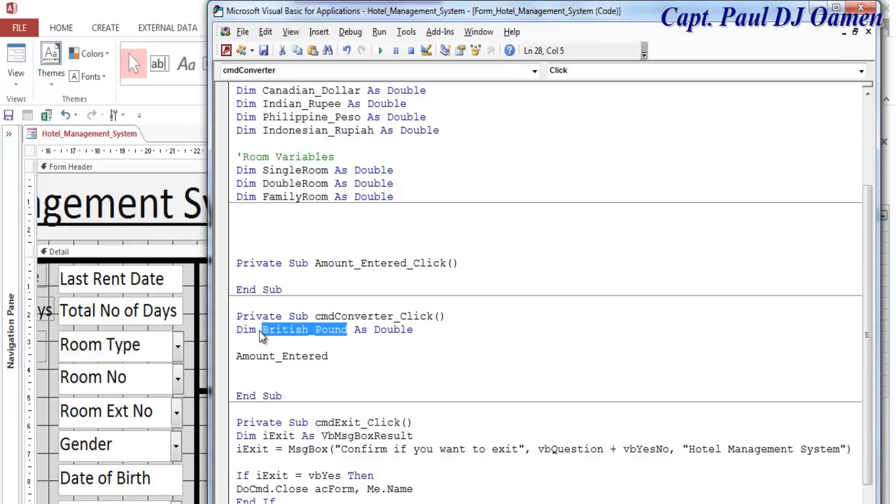
pyautogui.click(259, 354)
pyautogui.click(248, 369)
pyautogui.write('British_Pound')
pyautogui.write('= val(')
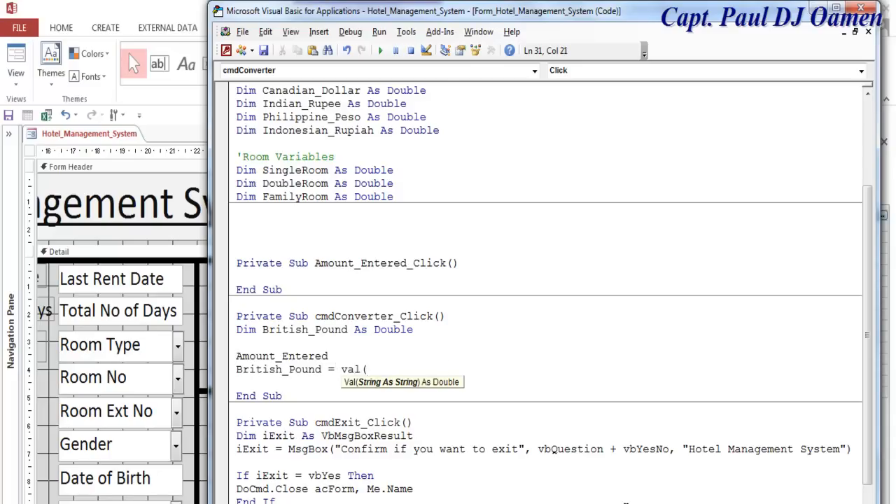
# - Dismiss the compile error and complete British_Pound = Val(Amount_Entered.Text)
pyautogui.click(286, 356)
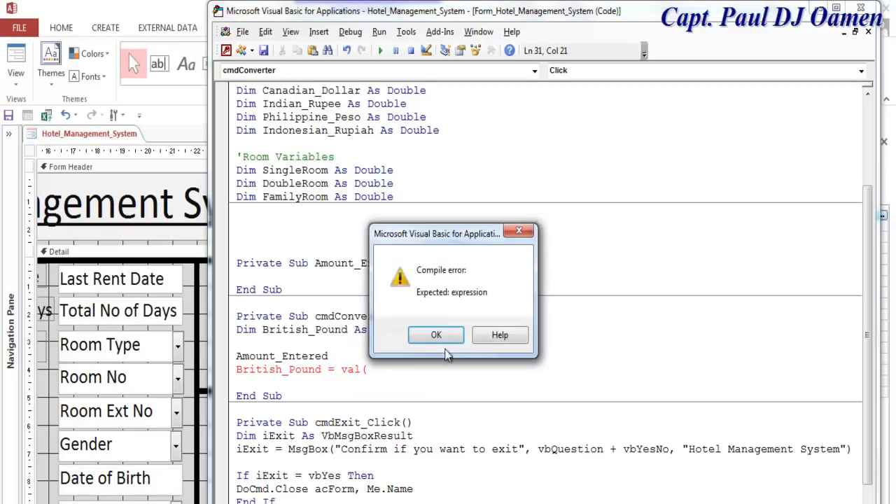
pyautogui.click(437, 334)
pyautogui.click(333, 356)
pyautogui.moveTo(335, 356); pyautogui.dragTo(236, 354)
pyautogui.hotkey('ctrl', 'x')
pyautogui.click(375, 369)
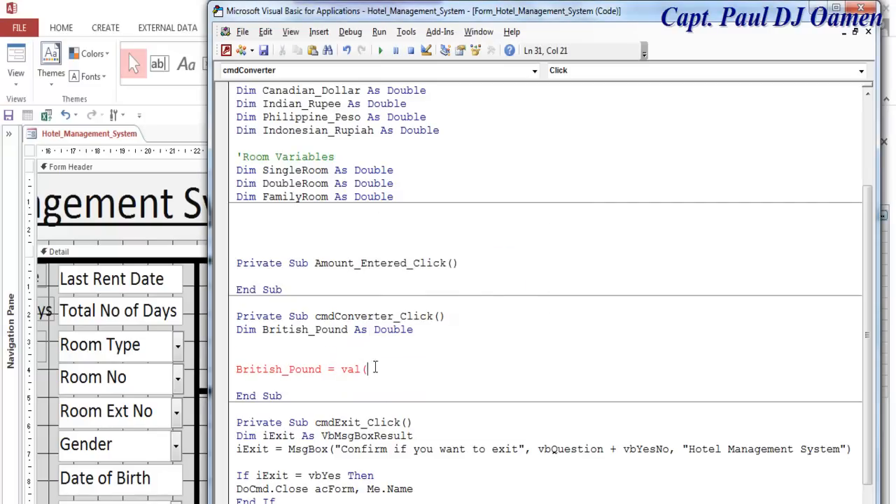
pyautogui.hotkey('ctrl', 'v')
pyautogui.write('.')
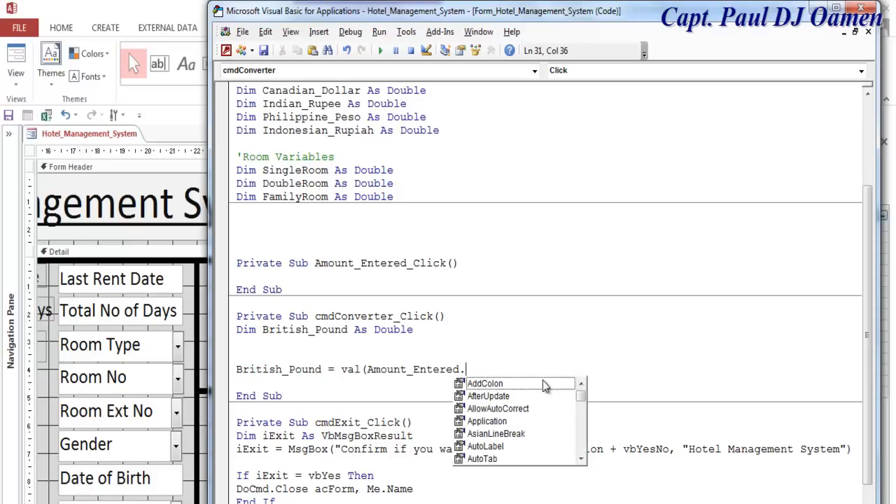
pyautogui.write('Text )')
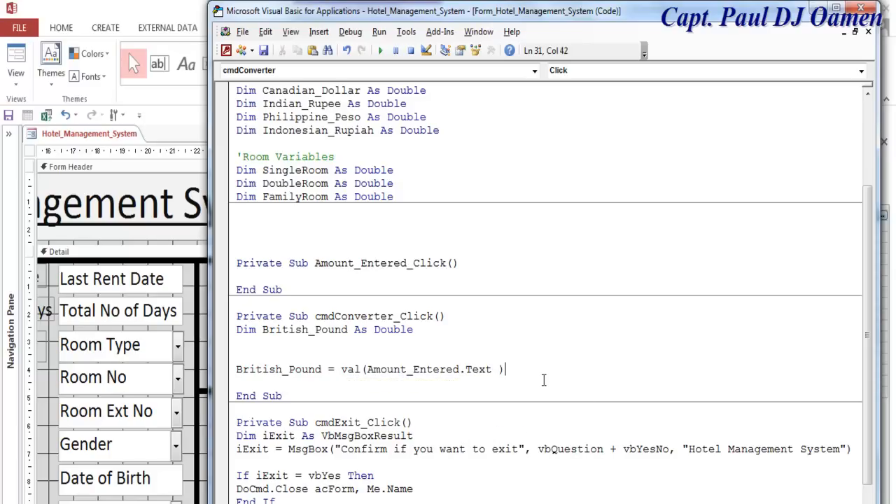
pyautogui.click(481, 329)
# - Assign US_Dollar = 1.52 below the British_Pound assignment
pyautogui.press('Delete')
pyautogui.click(501, 355)
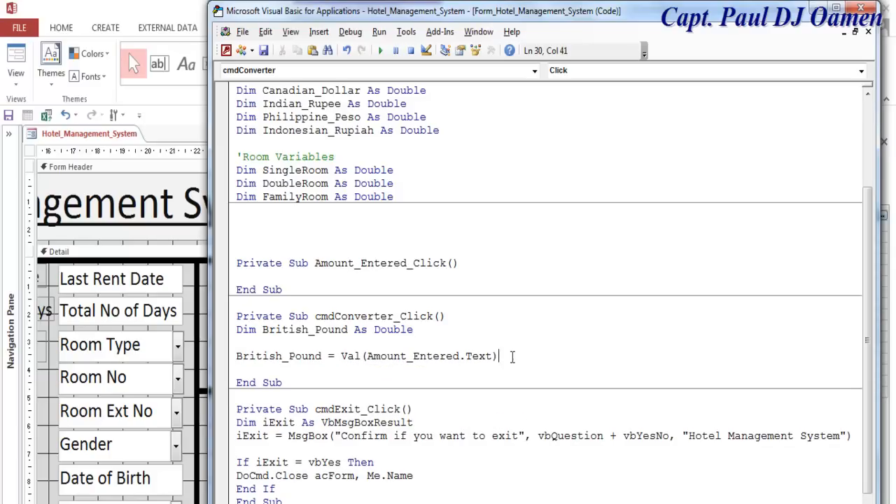
pyautogui.press('Return')
pyautogui.press('Return')
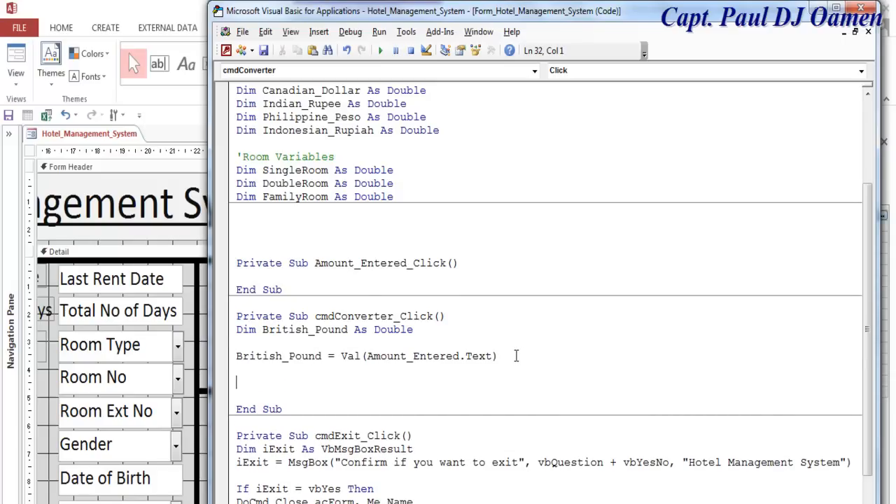
pyautogui.scroll(3, 516, 355)
pyautogui.click(355, 170)
pyautogui.moveTo(356, 170); pyautogui.dragTo(267, 170)
pyautogui.moveTo(326, 156); pyautogui.dragTo(266, 160)
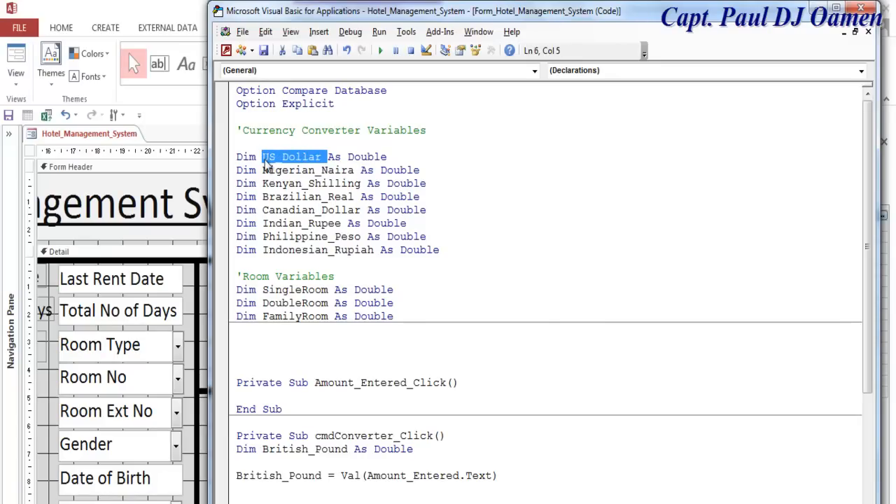
pyautogui.scroll(-4, 315, 280)
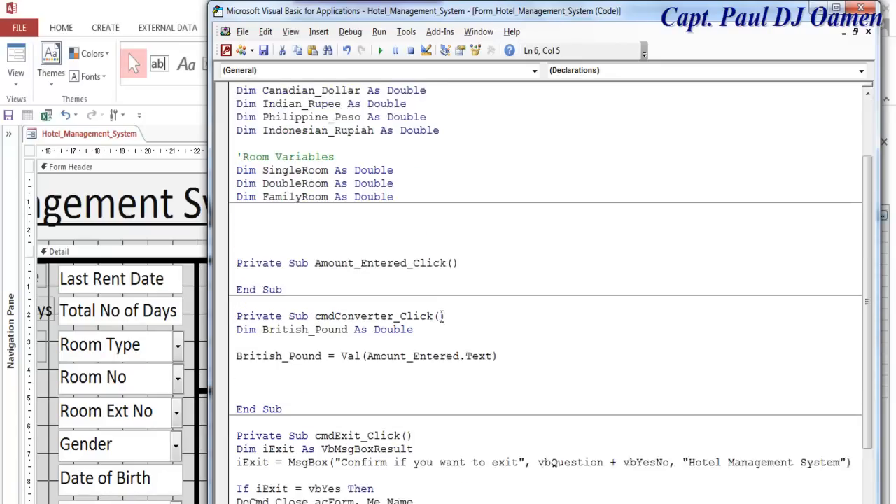
pyautogui.click(332, 334)
pyautogui.hotkey('ctrl', 'v')
pyautogui.write('=')
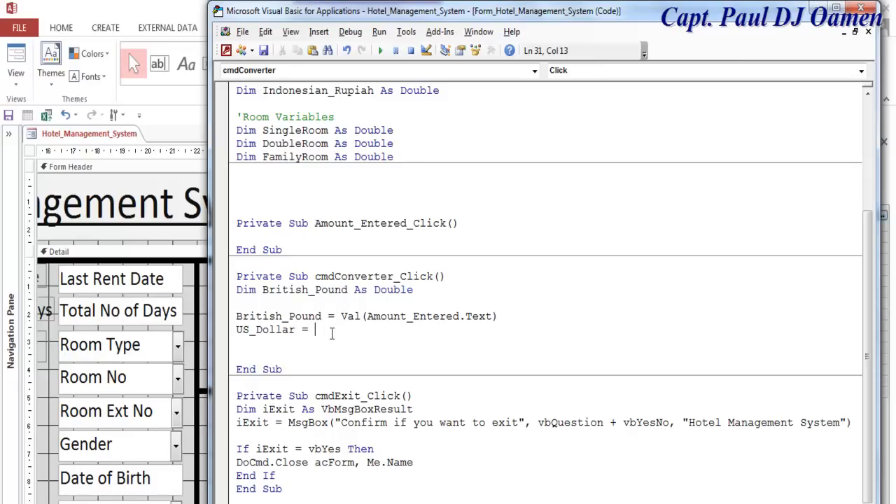
pyautogui.write(' 1.52')
# - Assign Nigerian_Naira = 413.1 on the next line
pyautogui.scroll(4, 415, 326)
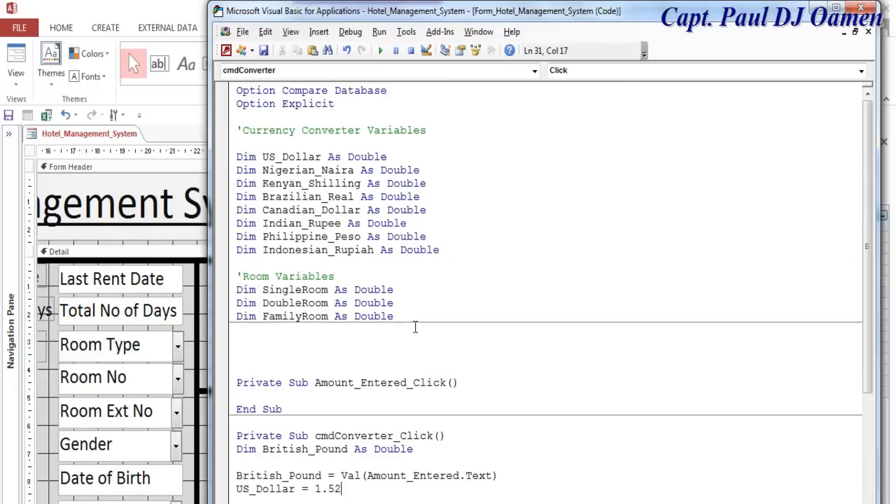
pyautogui.moveTo(354, 171); pyautogui.dragTo(263, 173)
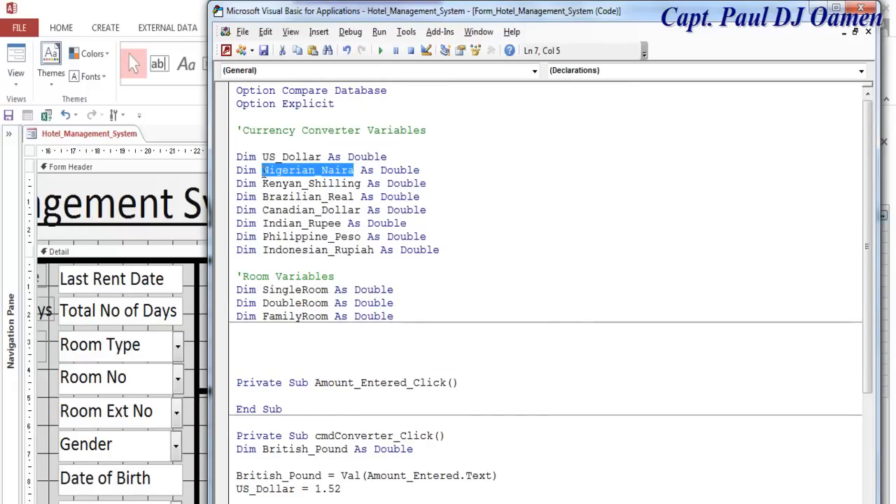
pyautogui.scroll(-3, 375, 389)
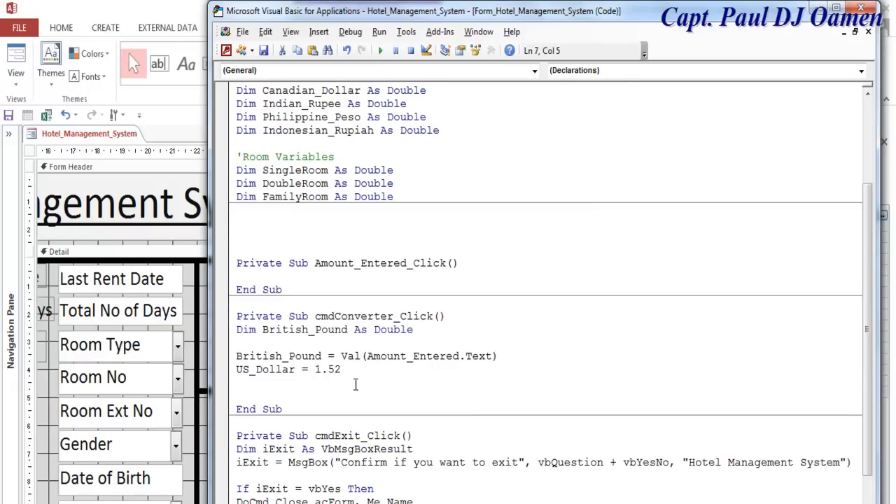
pyautogui.click(349, 366)
pyautogui.press('Return')
pyautogui.hotkey('ctrl', 'v')
pyautogui.write('=')
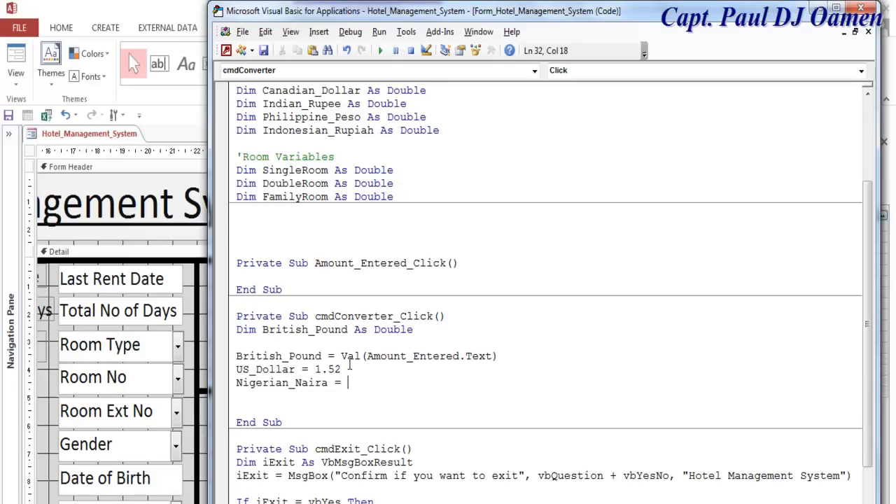
pyautogui.write(' 413.1')
# - Assign Kenyan_Shilling = 131.84 below Nigerian_Naira
pyautogui.click(513, 355)
pyautogui.scroll(3, 513, 356)
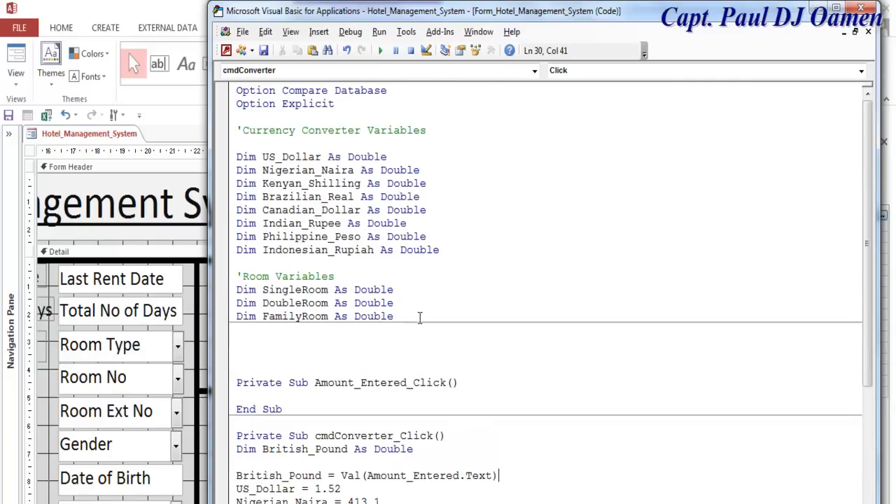
pyautogui.moveTo(362, 184); pyautogui.dragTo(262, 184)
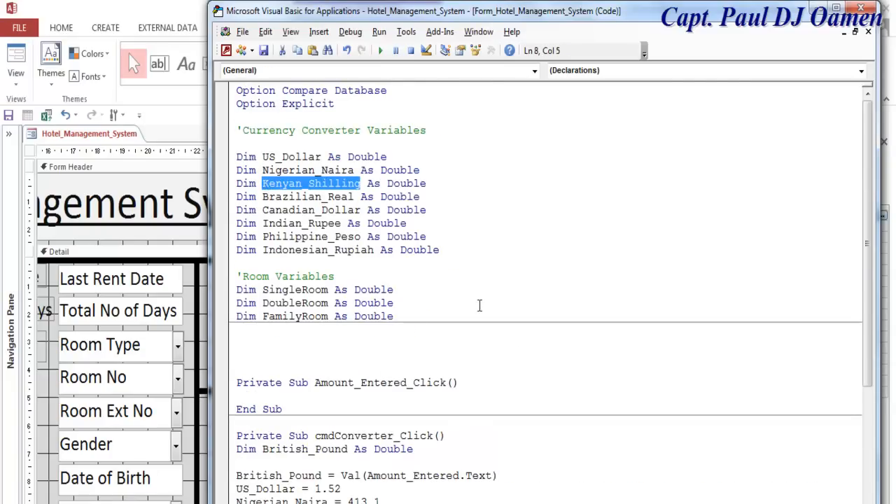
pyautogui.scroll(-3, 480, 308)
pyautogui.click(414, 379)
pyautogui.press('Return')
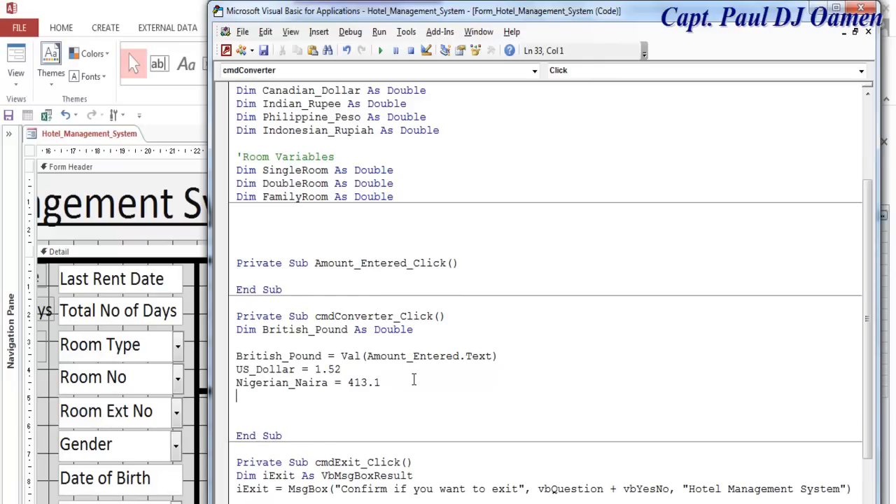
pyautogui.hotkey('ctrl', 'v')
pyautogui.write('=')
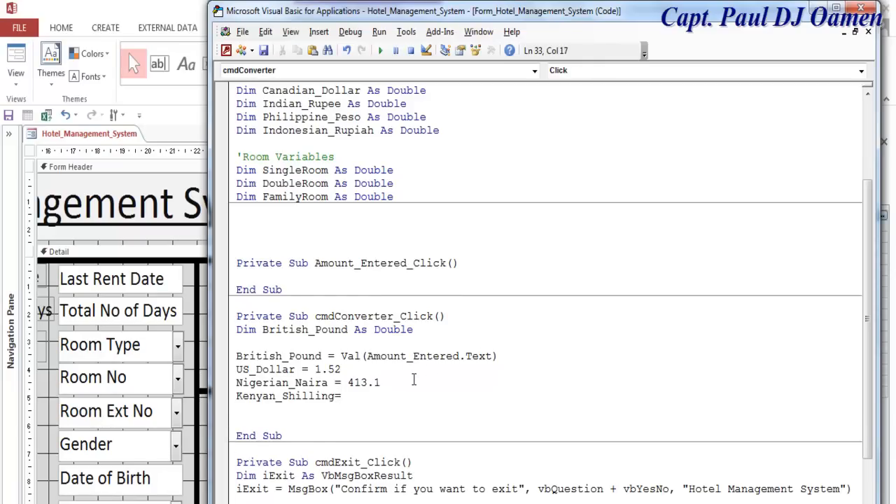
pyautogui.write('131.84')
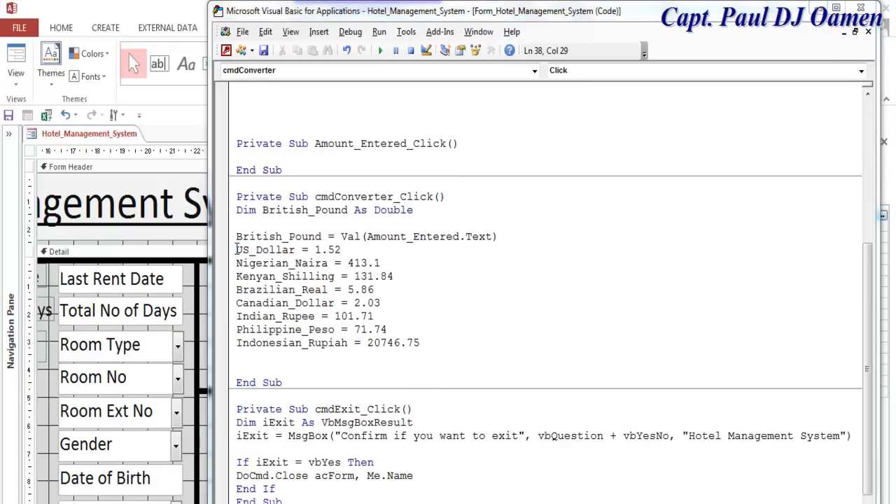
# - Insert a blank line above the rate block, which now runs through Indonesian_Rupiah = 20746.75
pyautogui.click(237, 250)
pyautogui.press('Return')
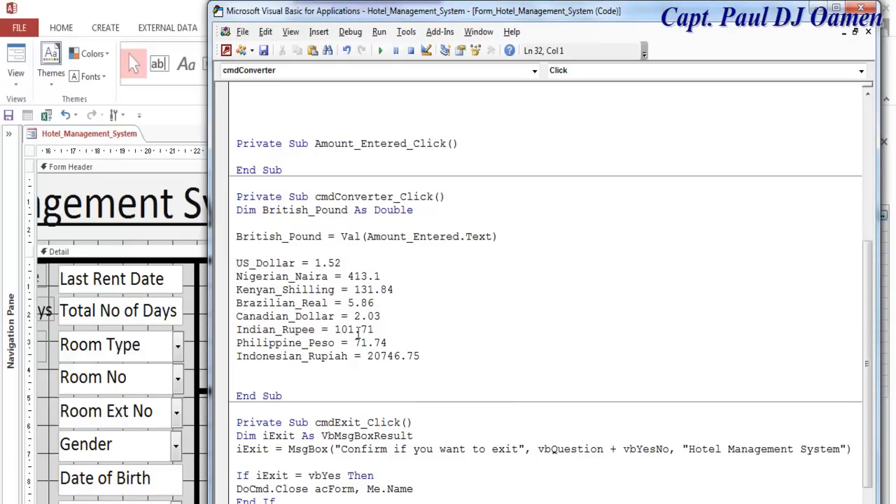
pyautogui.moveTo(422, 356); pyautogui.dragTo(237, 263)
pyautogui.click(426, 292)
pyautogui.click(430, 356)
# - Write If cmbCurrency.Value = "Canada" Then below the rates and begin Currency_Converted =
pyautogui.press('Return')
pyautogui.press('Return')
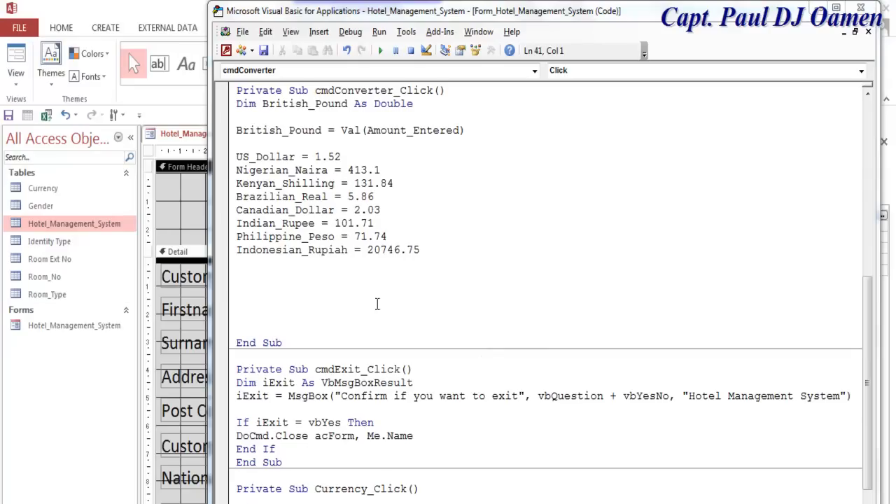
pyautogui.click(269, 287)
pyautogui.write('if ')
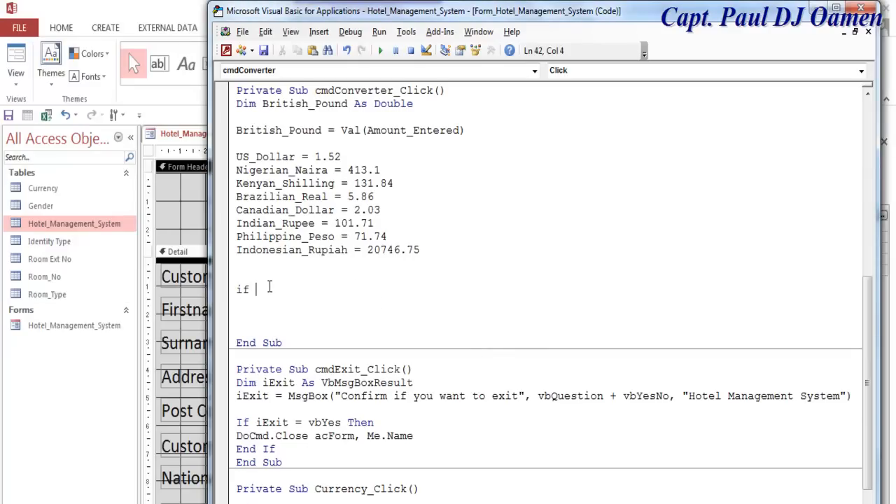
pyautogui.write('cmbCurrency.')
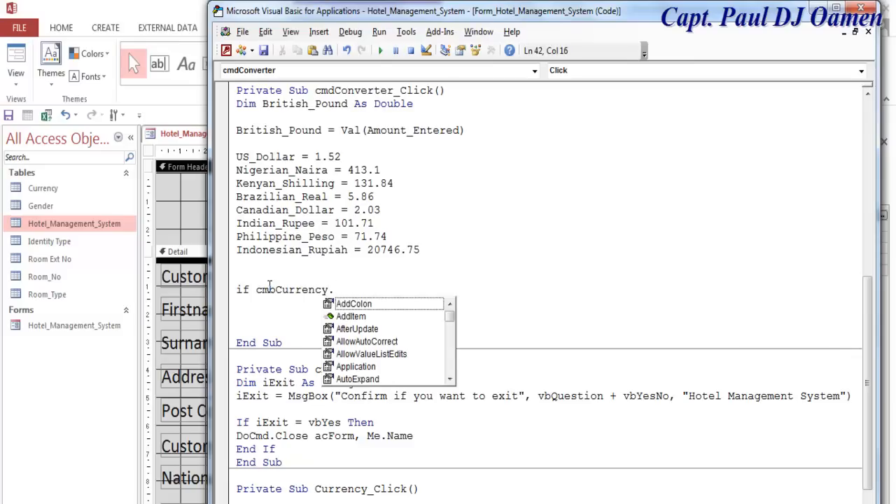
pyautogui.write('val')
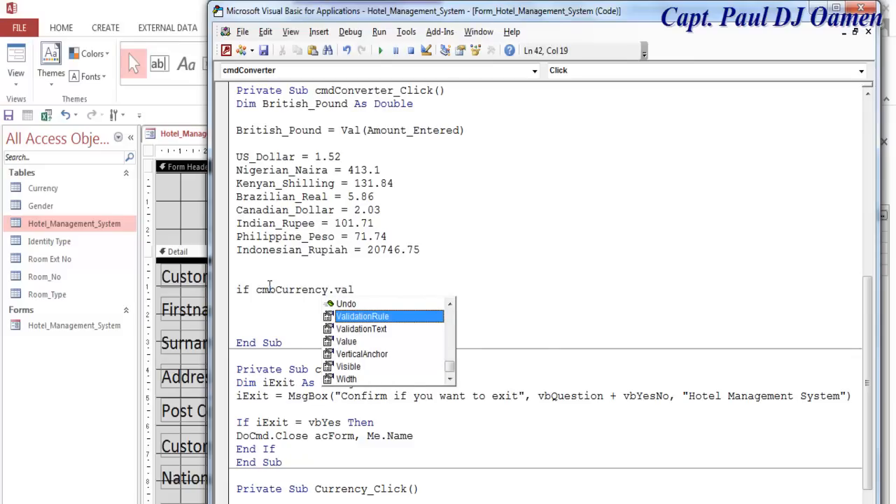
pyautogui.press('Down')
pyautogui.press('Down')
pyautogui.write('ue ')
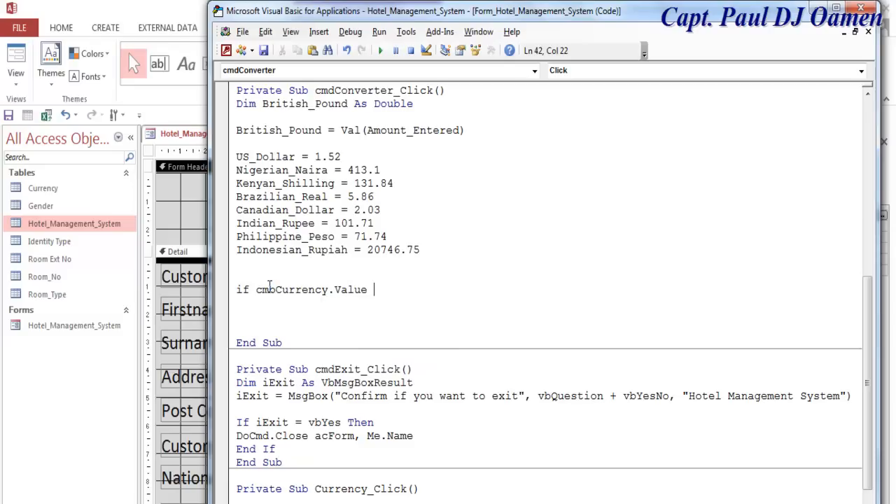
pyautogui.write('= "Canada" then')
pyautogui.press('Return')
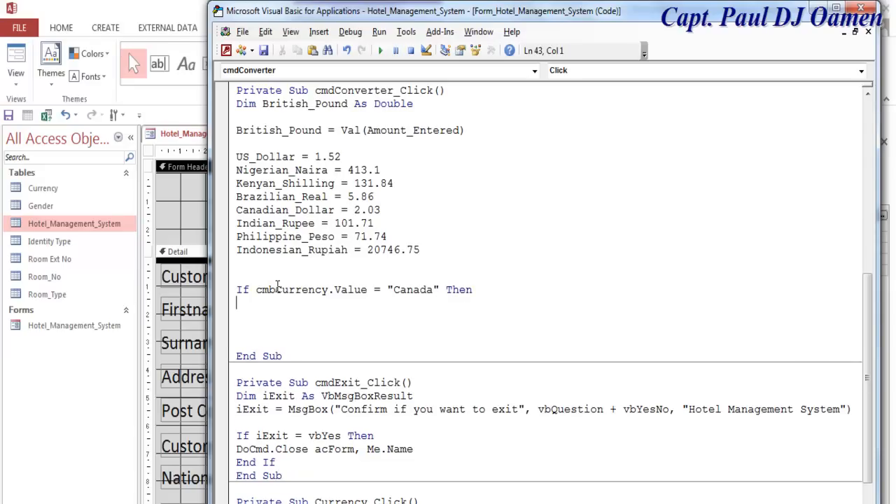
pyautogui.write('Currency_Converted =')
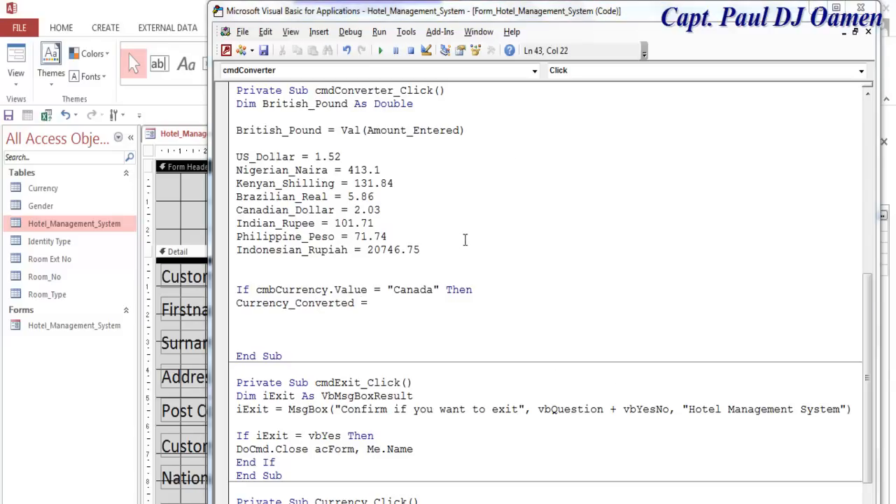
# - Dismiss the compile error and paste British_Pound into the Currency_Converted assignment
pyautogui.click(347, 105)
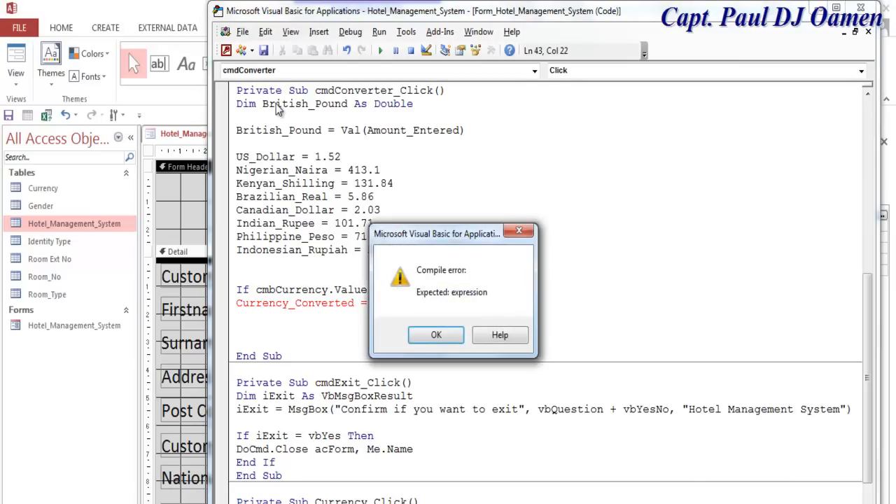
pyautogui.click(436, 333)
pyautogui.moveTo(347, 105); pyautogui.dragTo(263, 105)
pyautogui.hotkey('ctrl', 'c')
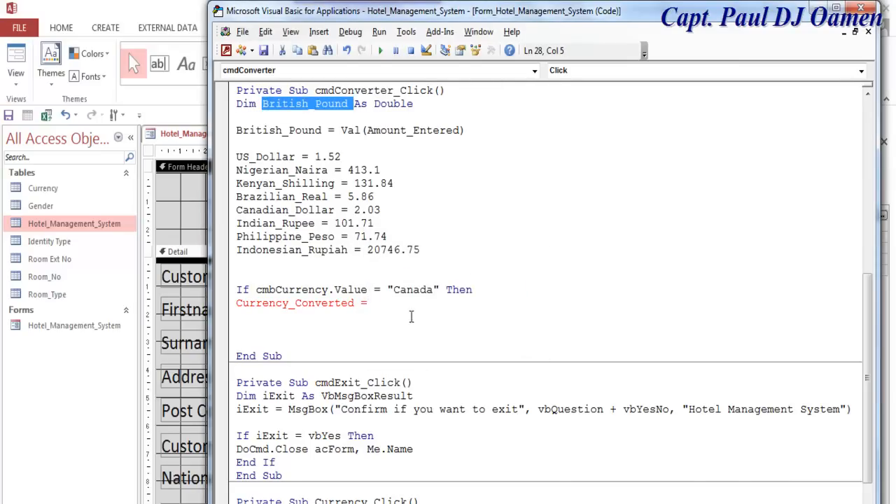
pyautogui.click(411, 308)
pyautogui.hotkey('ctrl', 'v')
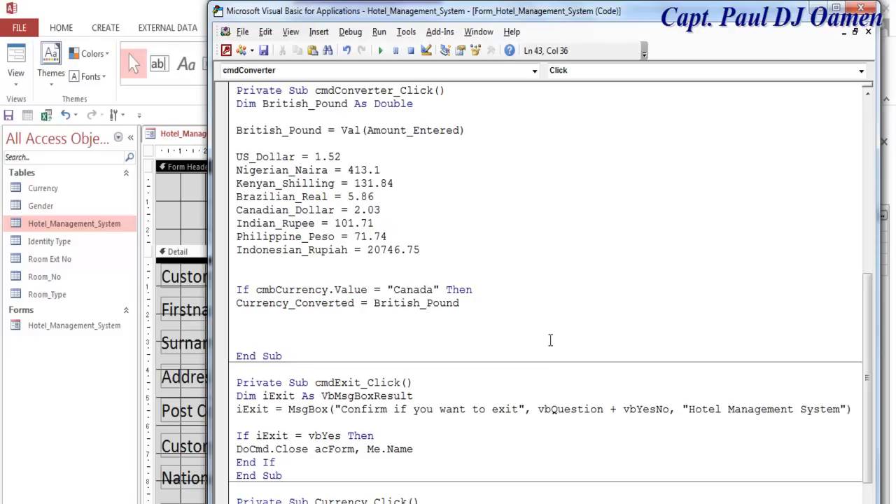
pyautogui.write('*')
pyautogui.press('BackSpace')
# - Multiply by Canadian_Dollar and close the Canada branch with End If
pyautogui.moveTo(335, 210); pyautogui.dragTo(235, 210)
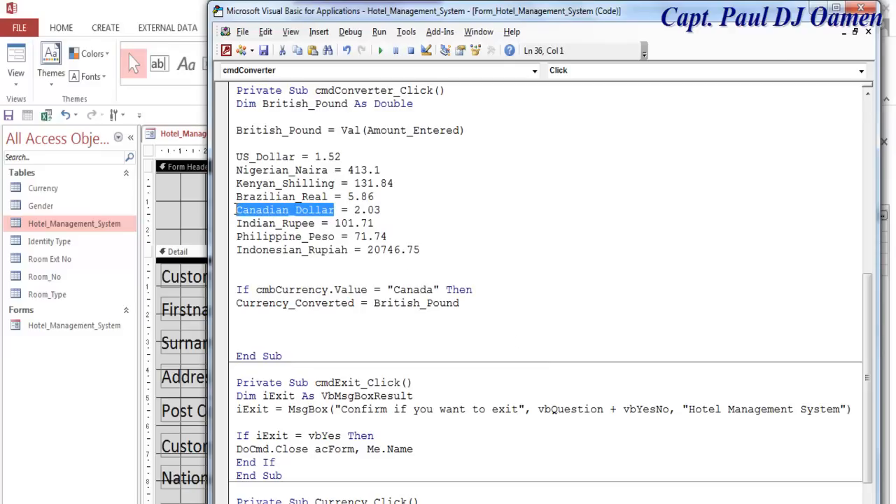
pyautogui.click(474, 302)
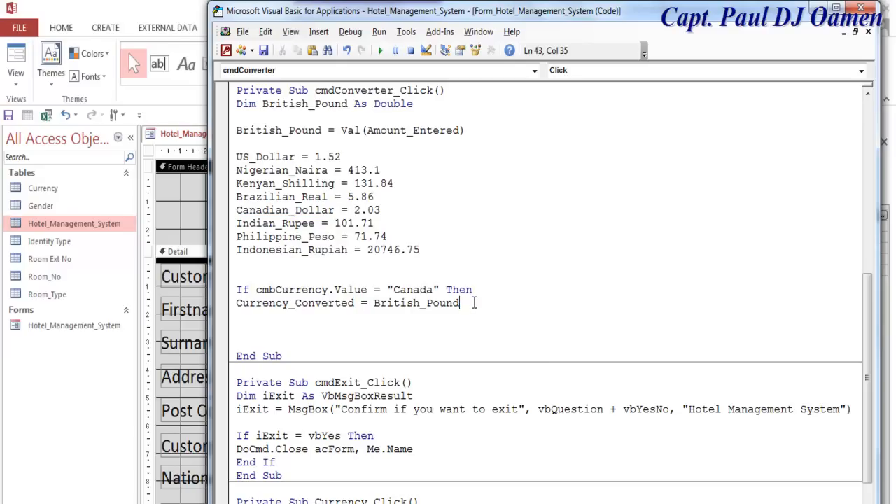
pyautogui.write('*')
pyautogui.hotkey('ctrl', 'v')
pyautogui.press('Return')
pyautogui.write('end if')
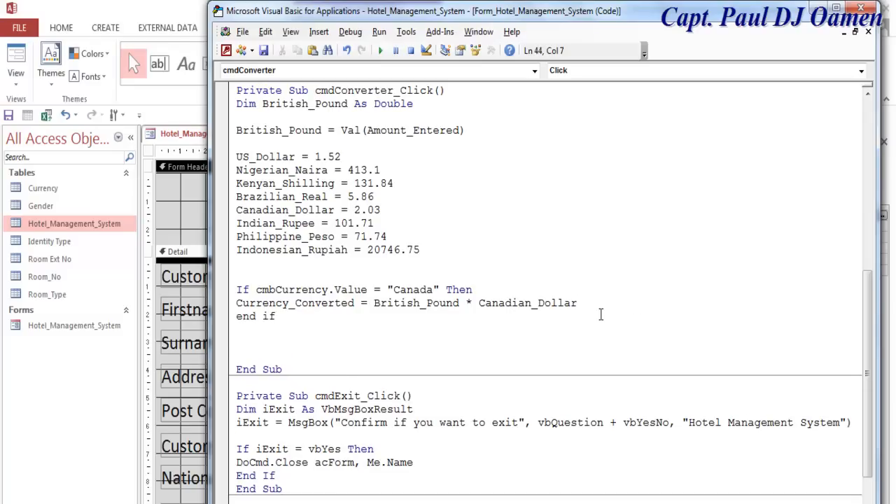
pyautogui.click(342, 334)
# - Prefix the Canada calculation with "C$" &
pyautogui.click(376, 303)
pyautogui.write('"CS')
pyautogui.press('BackSpace')
pyautogui.write('S"')
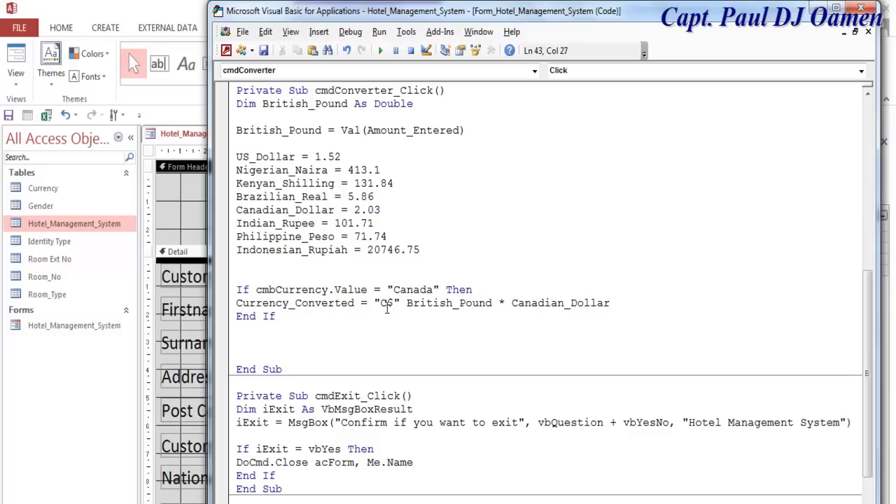
pyautogui.write(' &')
# - Duplicate the Canada condition and assignment as a new ElseIf branch
pyautogui.click(523, 330)
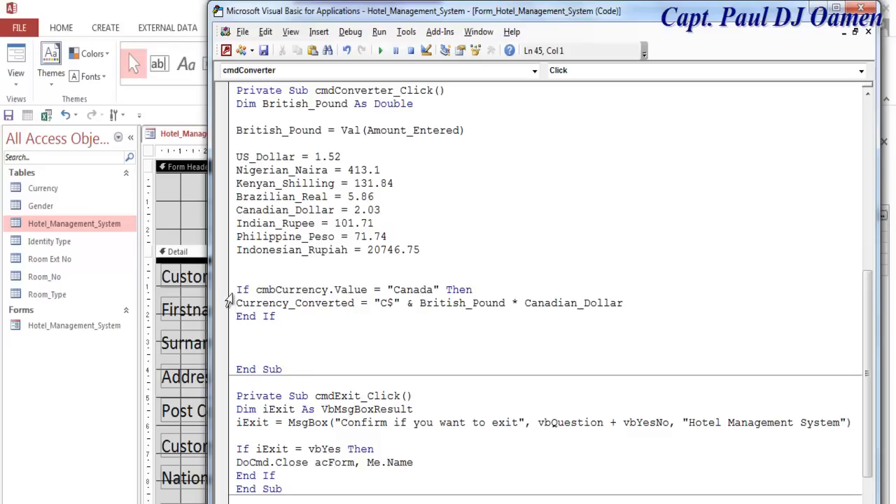
pyautogui.moveTo(236, 290); pyautogui.dragTo(633, 301)
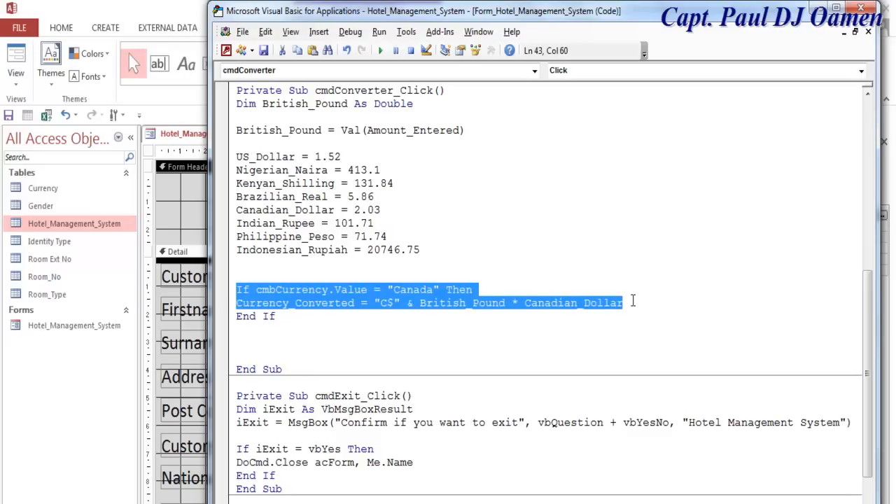
pyautogui.click(634, 301)
pyautogui.press('Return')
pyautogui.write('else')
pyautogui.hotkey('ctrl', 'v')
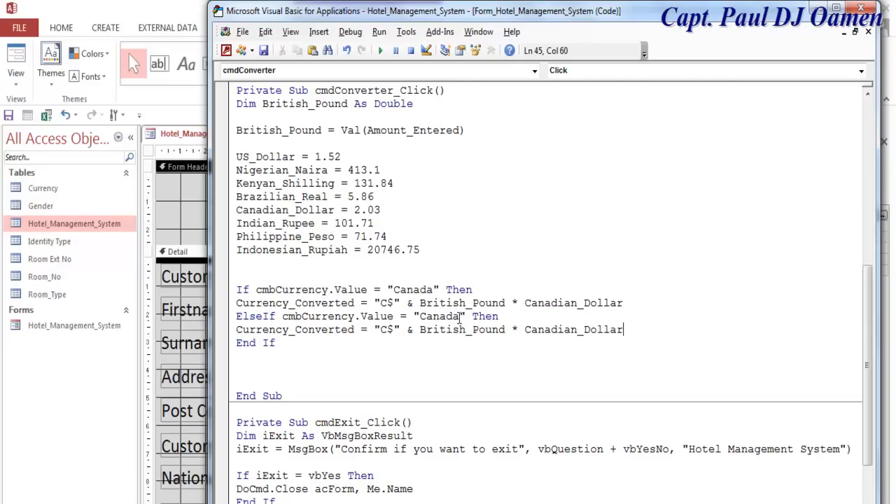
# - Make the new branch test "Nigeria" and multiply by Nigerian_Naira, then show the Word currency-symbol document
pyautogui.moveTo(462, 317); pyautogui.dragTo(421, 316)
pyautogui.write('Nigeria')
pyautogui.moveTo(328, 170); pyautogui.dragTo(236, 174)
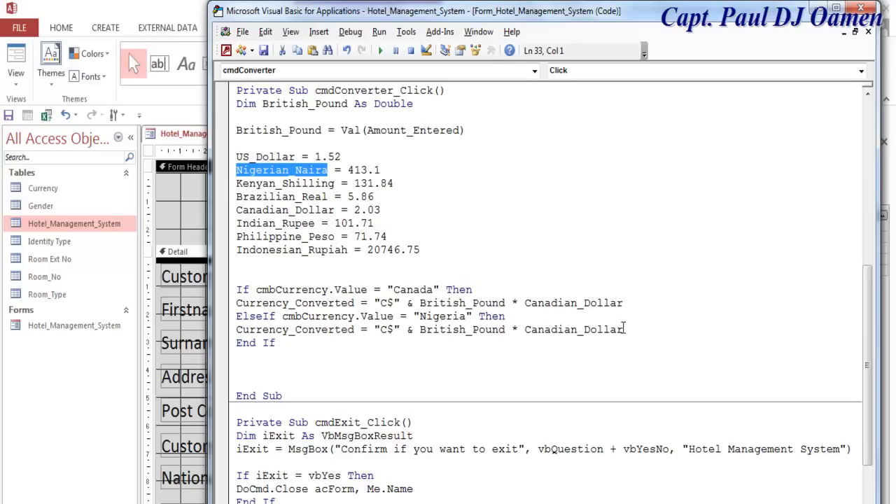
pyautogui.moveTo(623, 329); pyautogui.dragTo(523, 330)
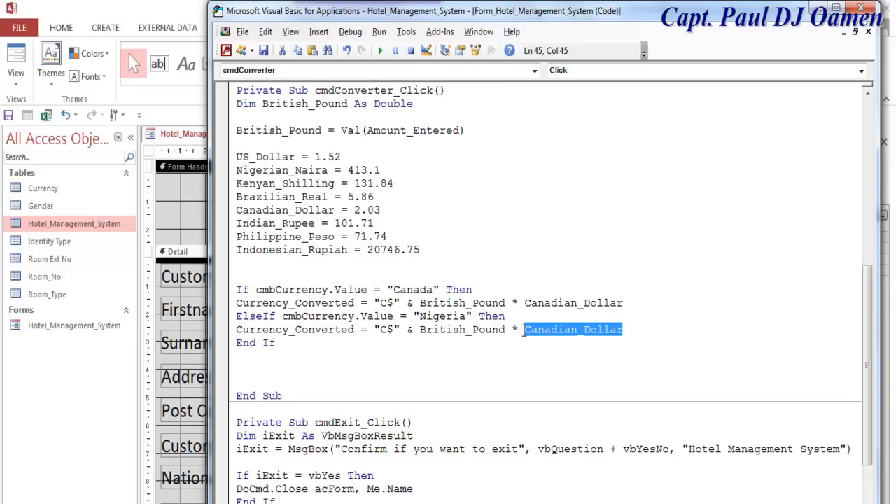
pyautogui.hotkey('ctrl', 'v')
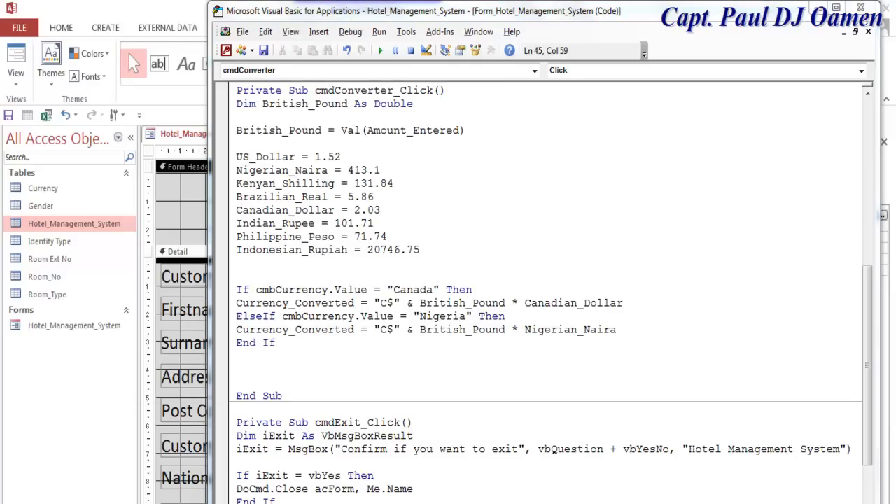
pyautogui.hotkey('alt', 'Tab')
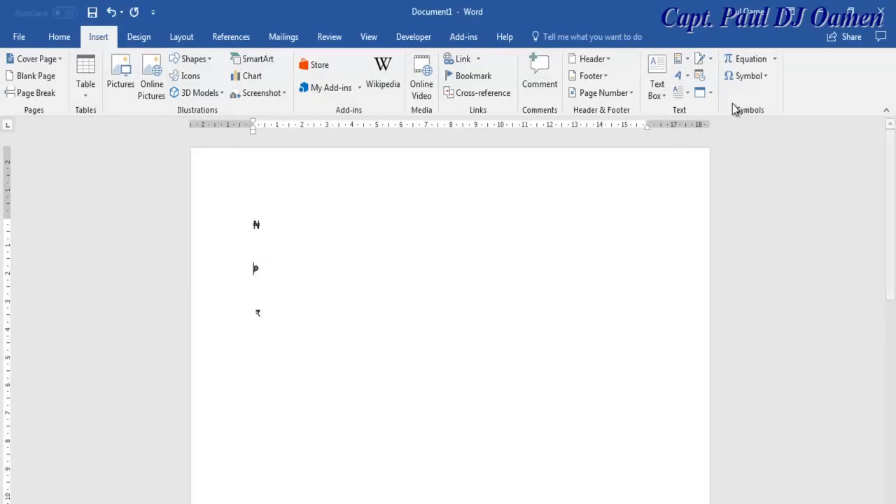
# - Browse Word's More Symbols dialog without inserting anything, then select the ₦ naira sign on the page
pyautogui.click(759, 79)
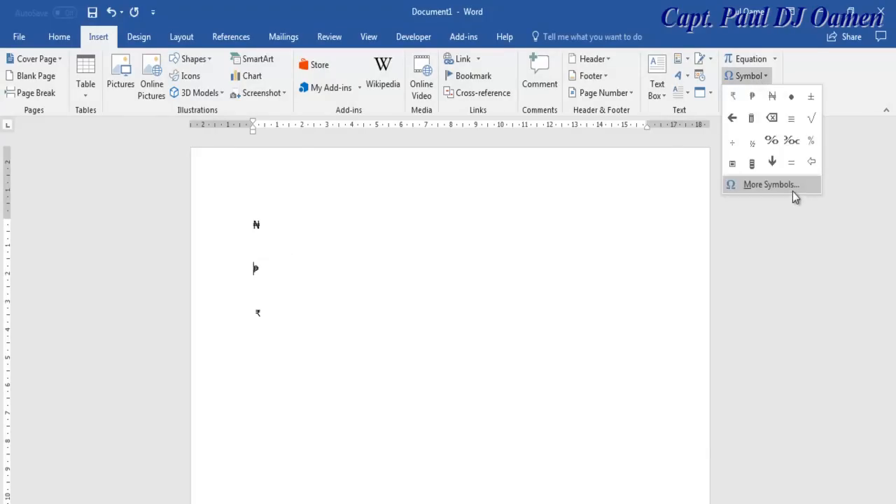
pyautogui.click(771, 185)
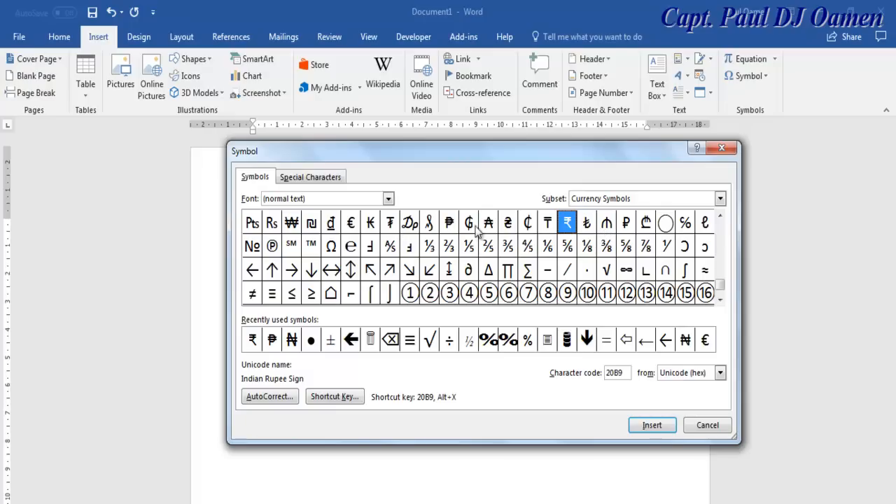
pyautogui.click(721, 218)
pyautogui.click(722, 219)
pyautogui.click(721, 218)
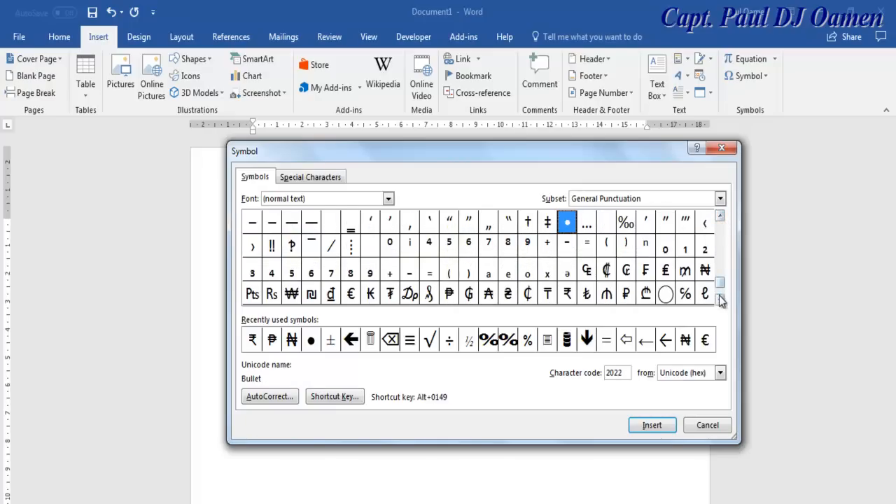
pyautogui.moveTo(721, 285)
pyautogui.mouseDown()
pyautogui.moveTo(721, 233)
pyautogui.moveTo(722, 286)
pyautogui.mouseUp()
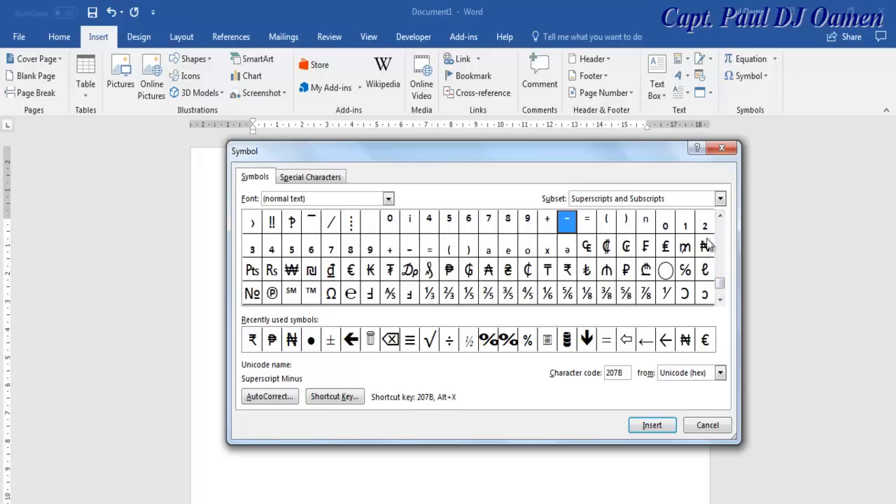
pyautogui.click(722, 148)
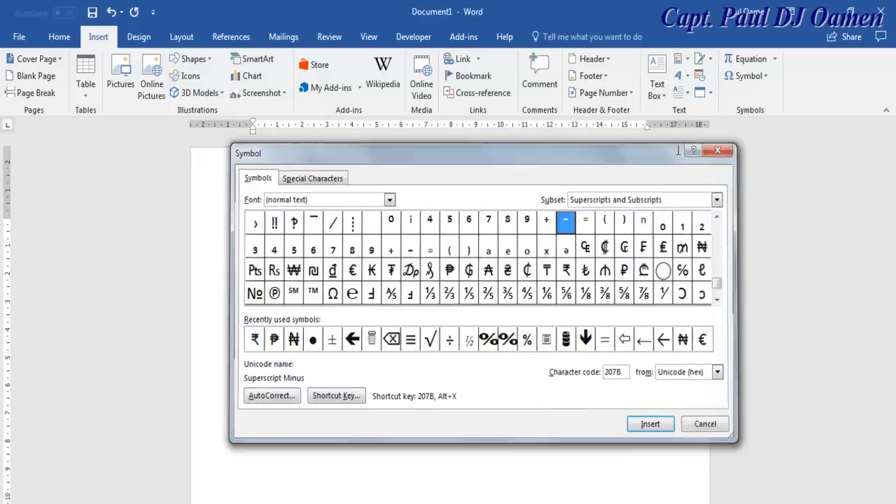
pyautogui.moveTo(262, 224); pyautogui.dragTo(253, 226)
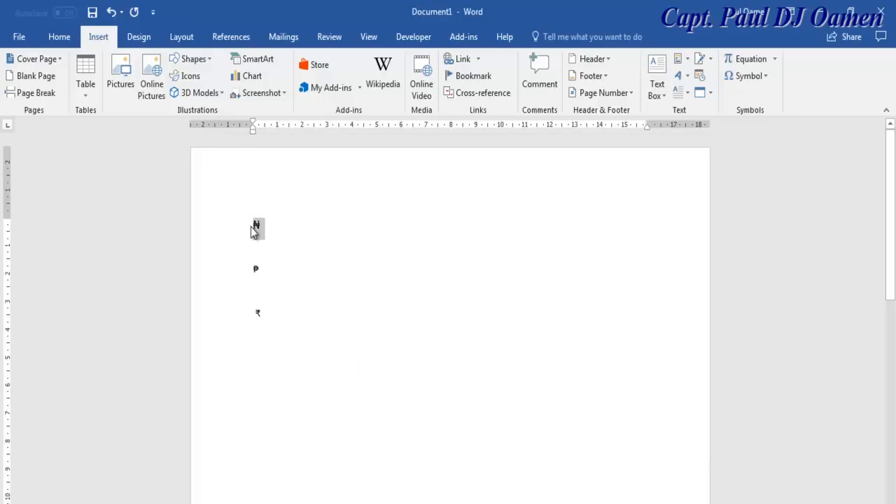
# - Replace the Nigeria branch's C$ prefix with N, since the pasted ₦ becomes '?'
pyautogui.click(821, 13)
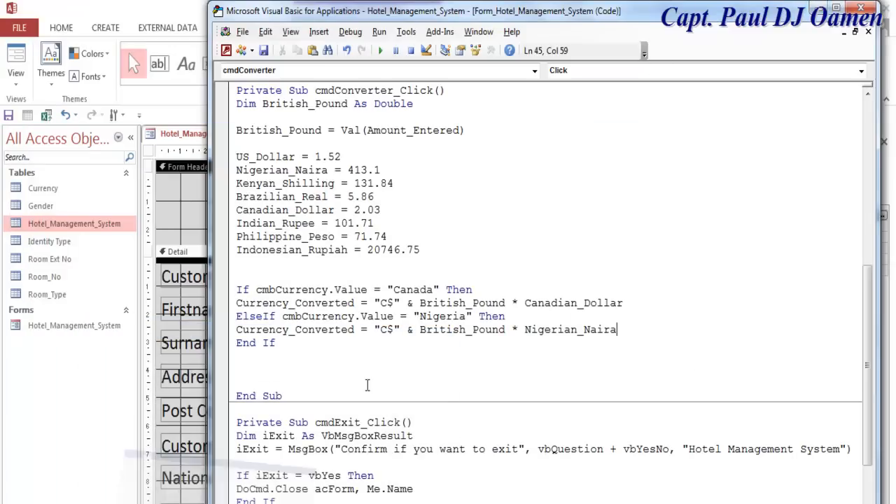
pyautogui.moveTo(394, 331); pyautogui.dragTo(380, 331)
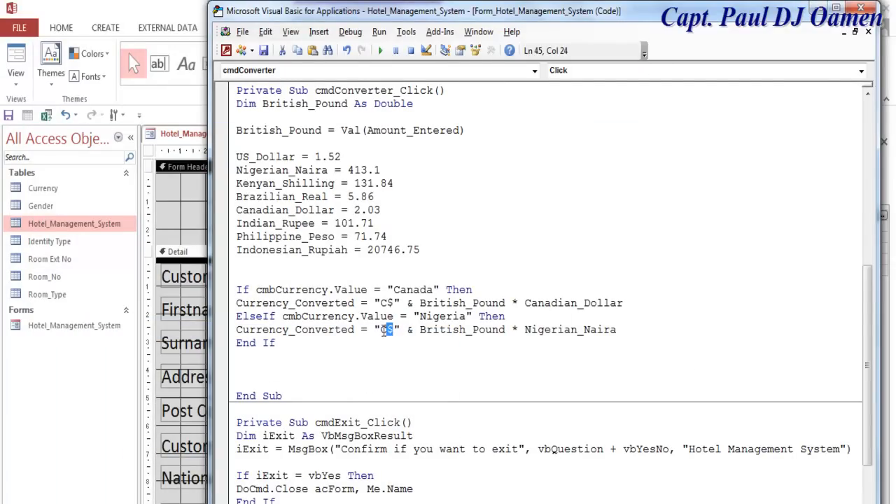
pyautogui.hotkey('ctrl', 'v')
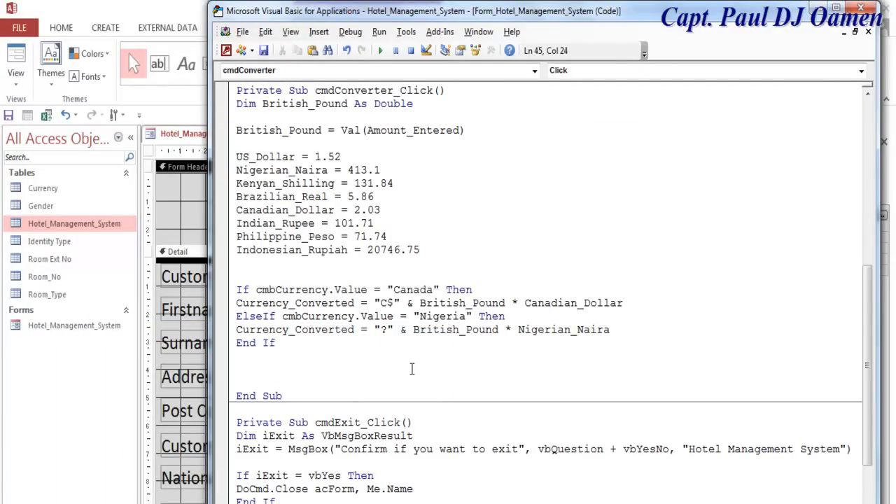
pyautogui.press('BackSpace')
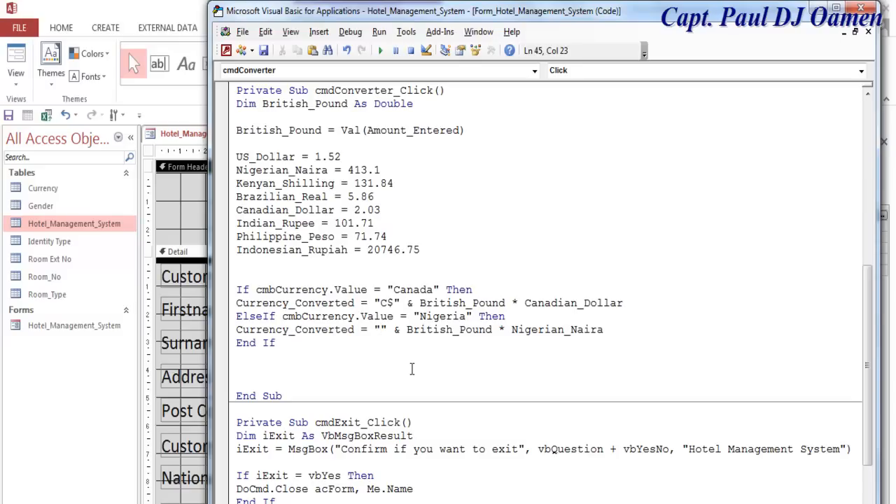
pyautogui.write('N')
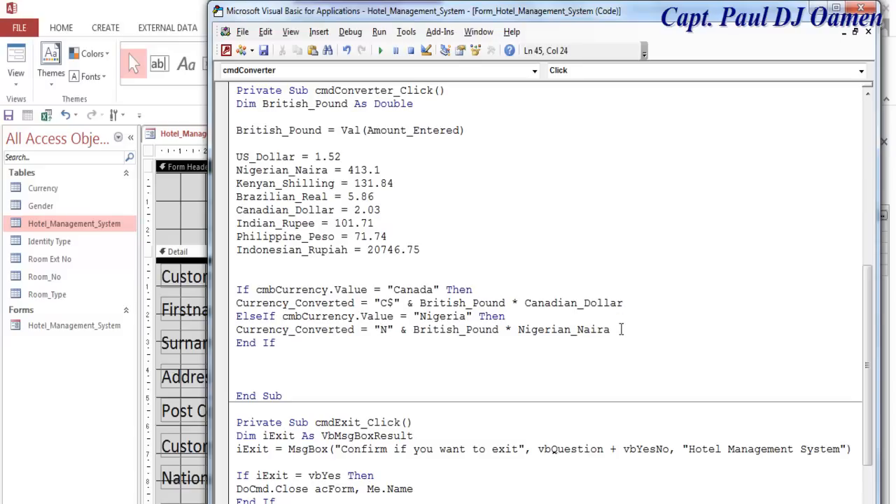
pyautogui.moveTo(239, 320); pyautogui.dragTo(619, 330)
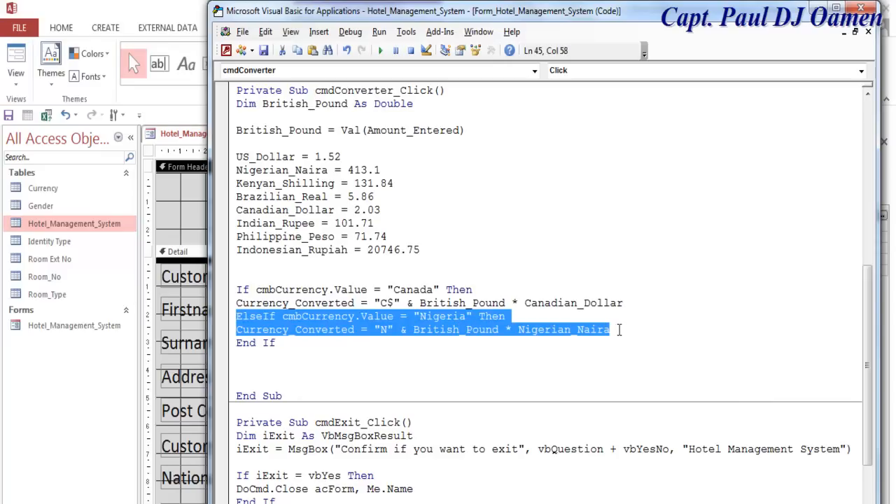
# - Paste two copies of the Nigeria ElseIf branch below the original
pyautogui.hotkey('ctrl', 'c')
pyautogui.click(619, 330)
pyautogui.press('Return')
pyautogui.hotkey('ctrl', 'v')
pyautogui.press('Return')
pyautogui.hotkey('ctrl', 'v')
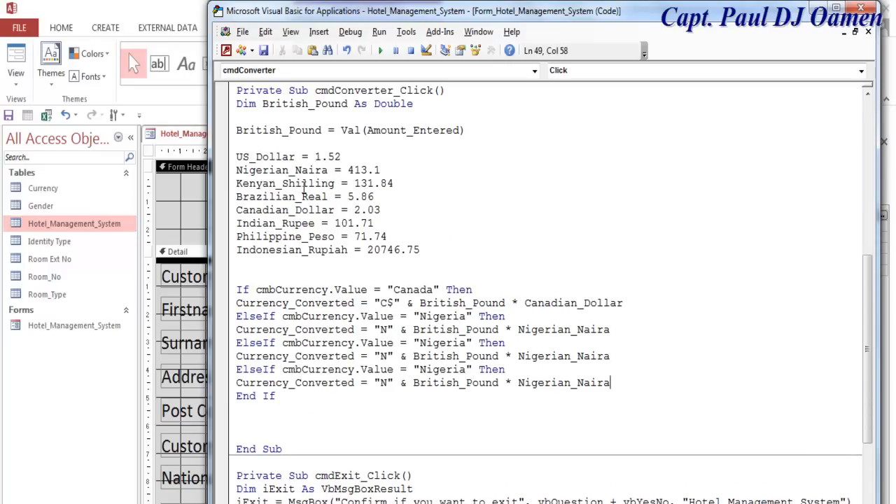
# - Make the first copy a Kenya branch converting with Kenyan_Shilling
pyautogui.moveTo(335, 183); pyautogui.dragTo(236, 183)
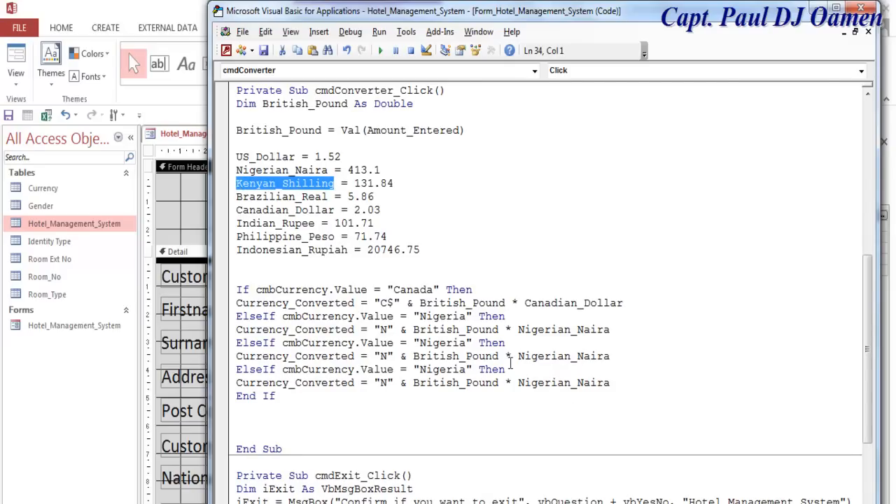
pyautogui.moveTo(613, 358); pyautogui.dragTo(518, 360)
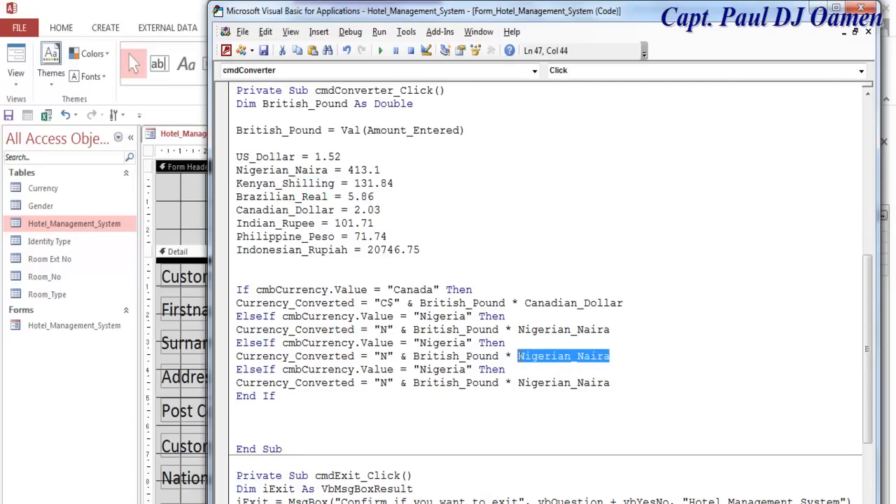
pyautogui.hotkey('ctrl', 'v')
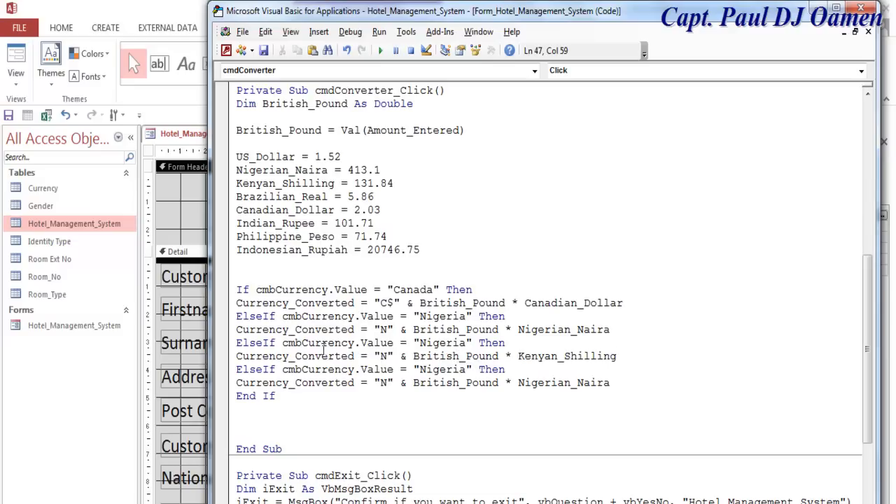
pyautogui.moveTo(468, 342); pyautogui.dragTo(423, 351)
pyautogui.write('Ken')
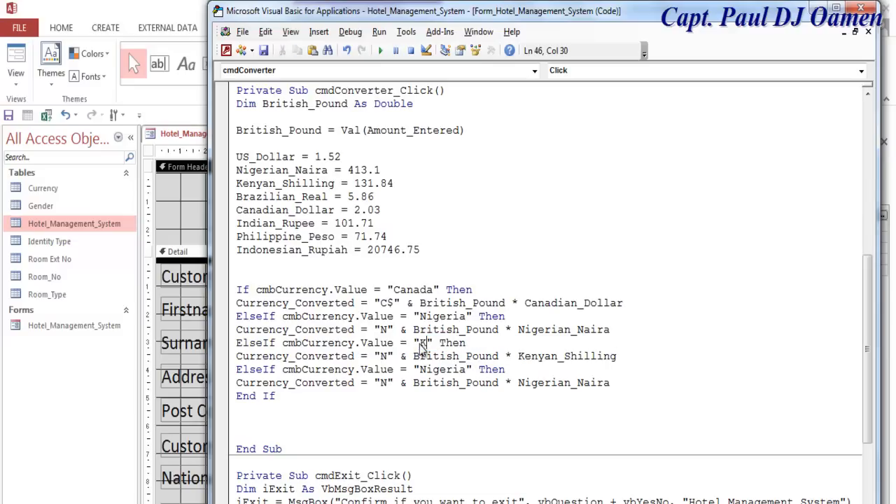
pyautogui.write('ya')
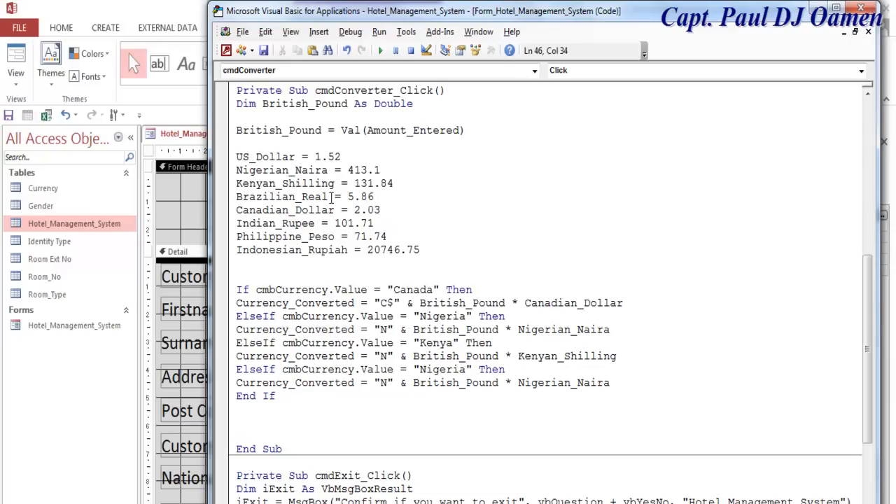
# - Make the second copy a Brazil branch converting with Brazilian_Real
pyautogui.moveTo(332, 197); pyautogui.dragTo(237, 198)
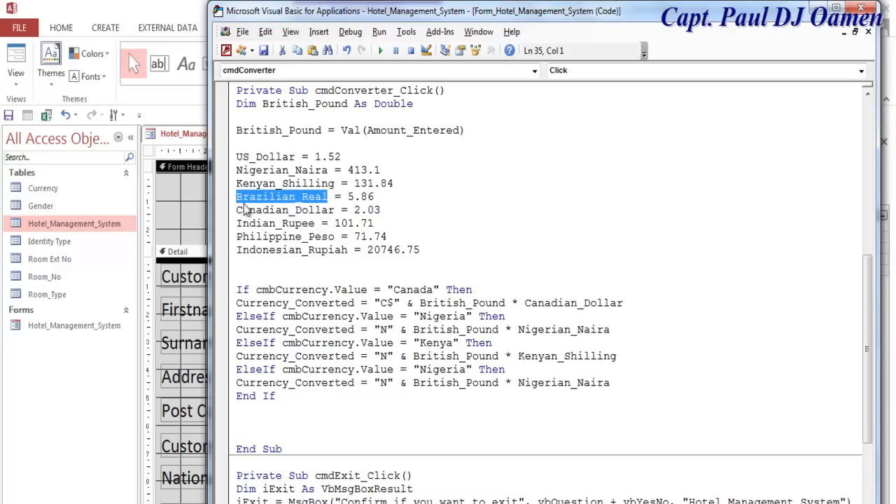
pyautogui.moveTo(619, 383); pyautogui.dragTo(518, 383)
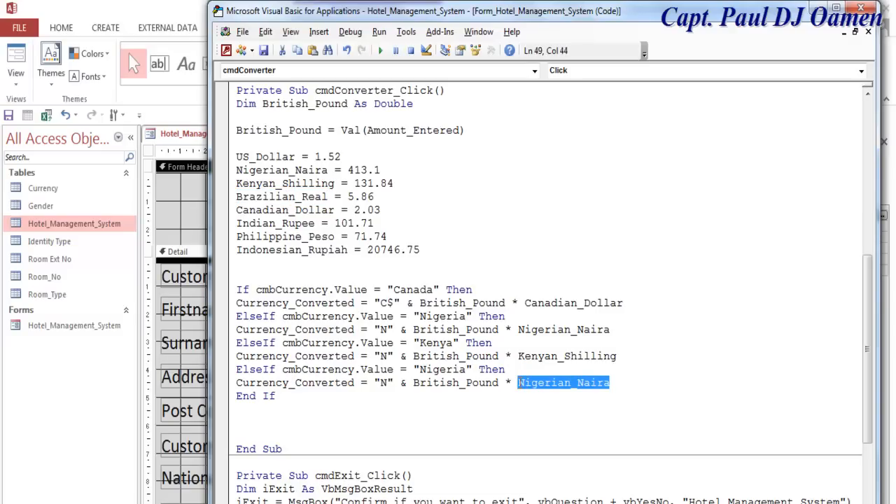
pyautogui.hotkey('ctrl', 'v')
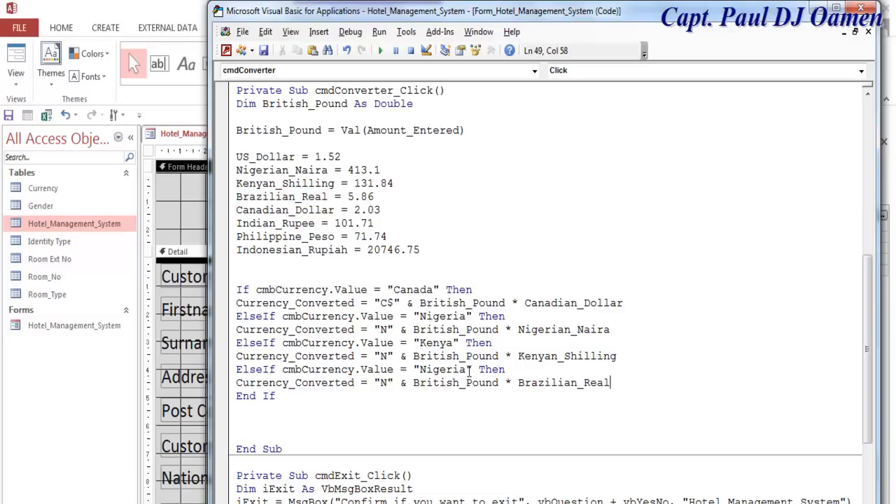
pyautogui.moveTo(467, 369); pyautogui.dragTo(419, 370)
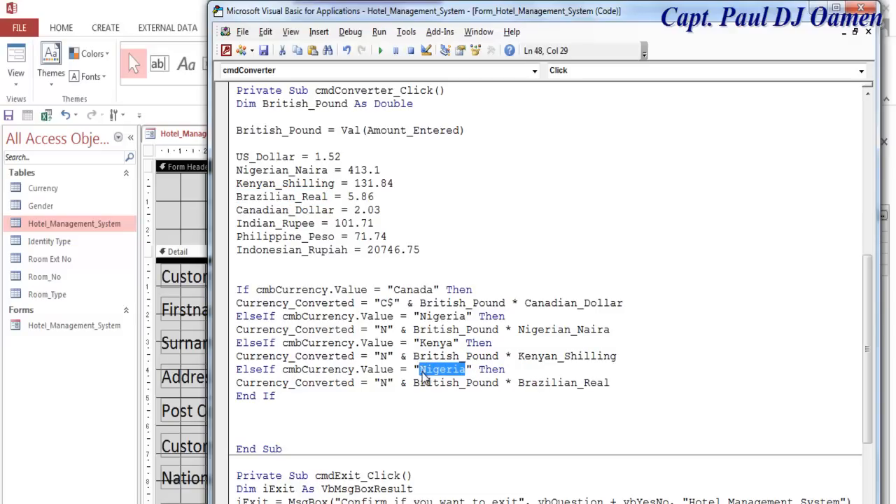
pyautogui.write('Brazil')
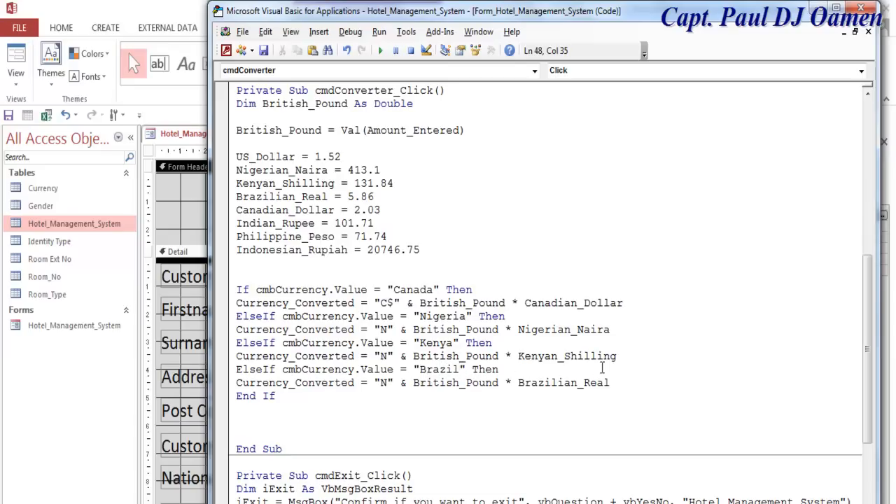
pyautogui.press('Return')
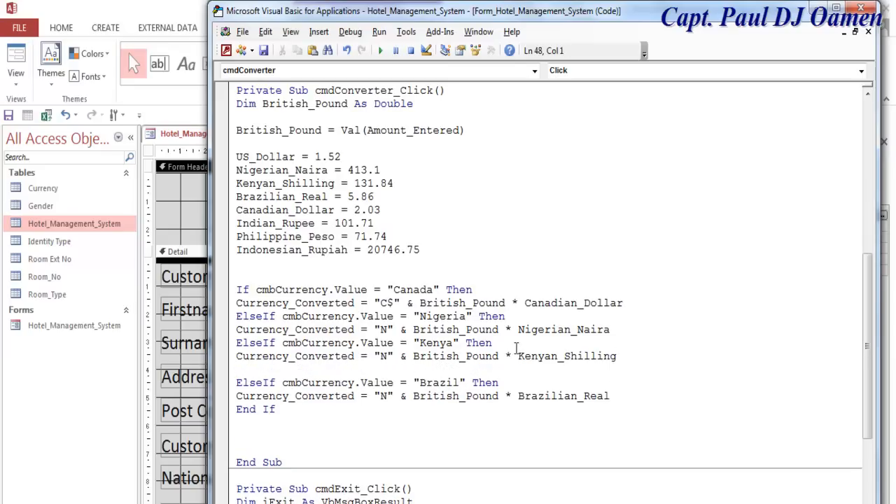
# - Add blank lines after the Canada and Nigeria branches to space out the ElseIf blocks
pyautogui.click(619, 330)
pyautogui.press('Return')
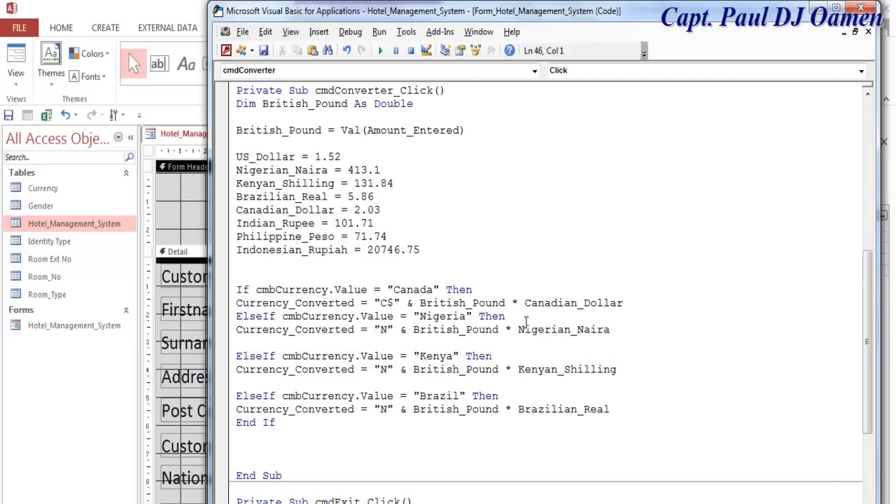
pyautogui.click(526, 319)
pyautogui.press('Return')
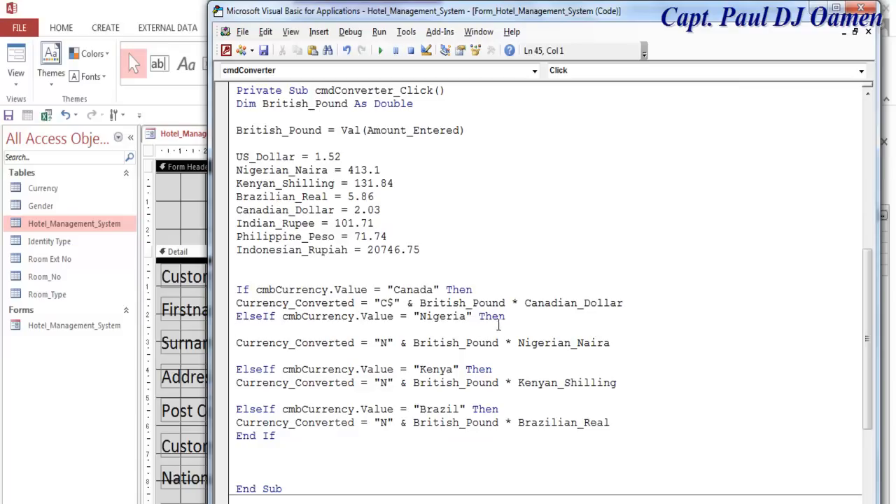
pyautogui.press('BackSpace')
pyautogui.click(628, 302)
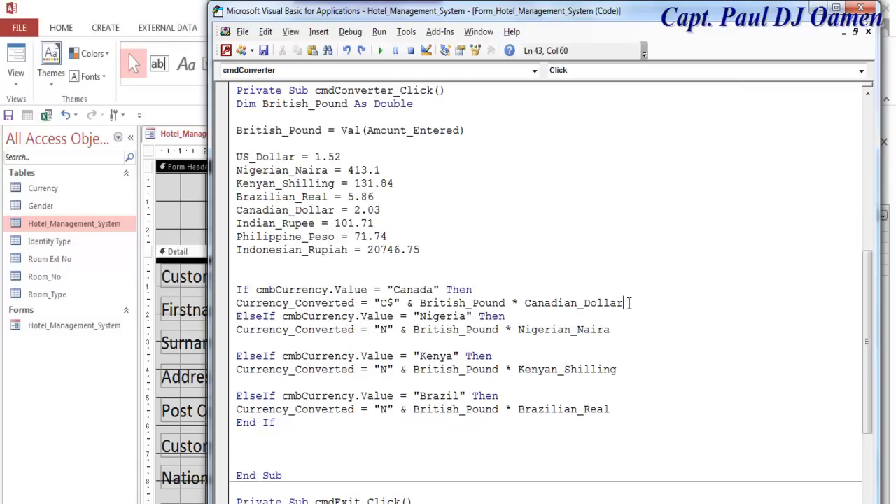
pyautogui.press('Return')
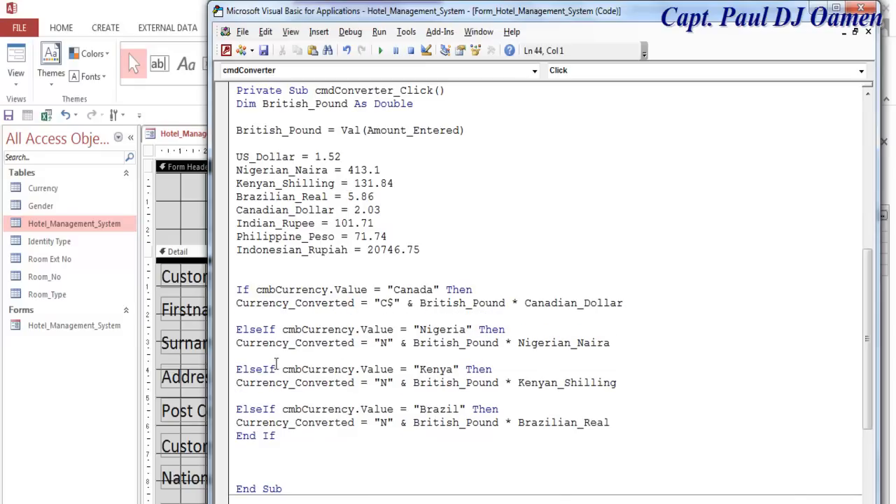
# - Duplicate the Brazil branch as a USA branch converting with US_Dollar
pyautogui.moveTo(226, 413); pyautogui.dragTo(269, 422)
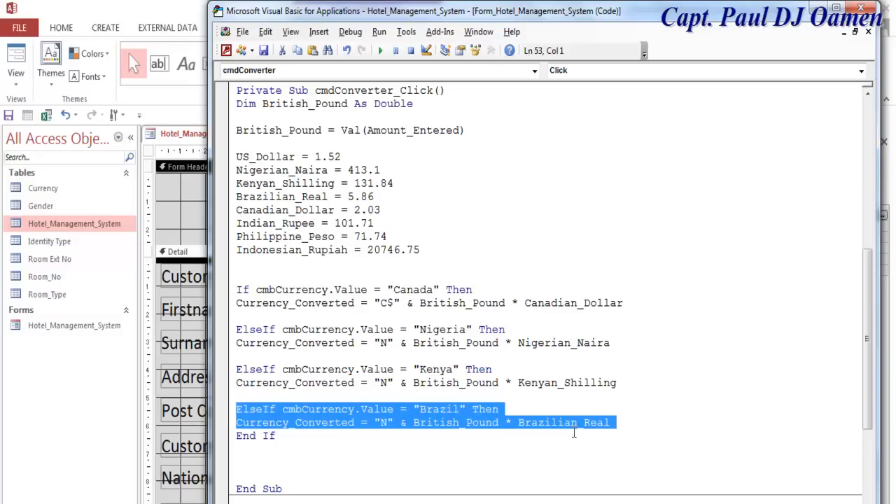
pyautogui.click(614, 423)
pyautogui.press('Return')
pyautogui.press('Return')
pyautogui.hotkey('ctrl', 'v')
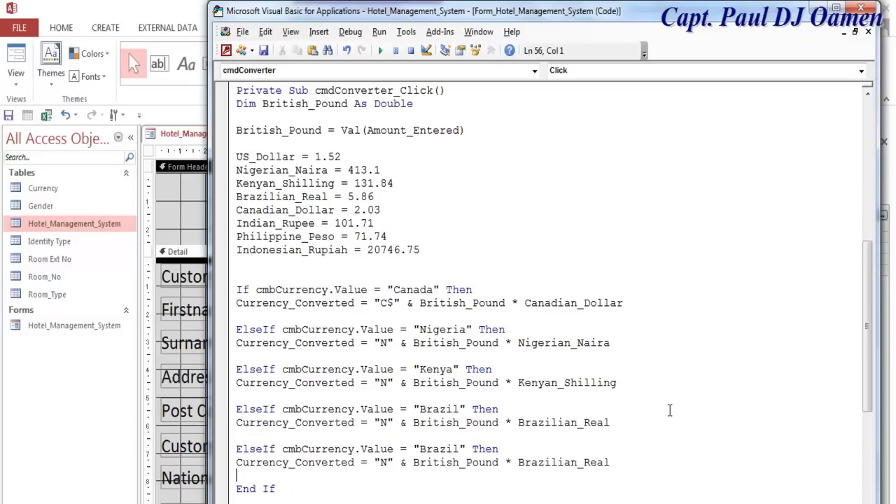
pyautogui.moveTo(462, 450); pyautogui.dragTo(421, 450)
pyautogui.write('USA')
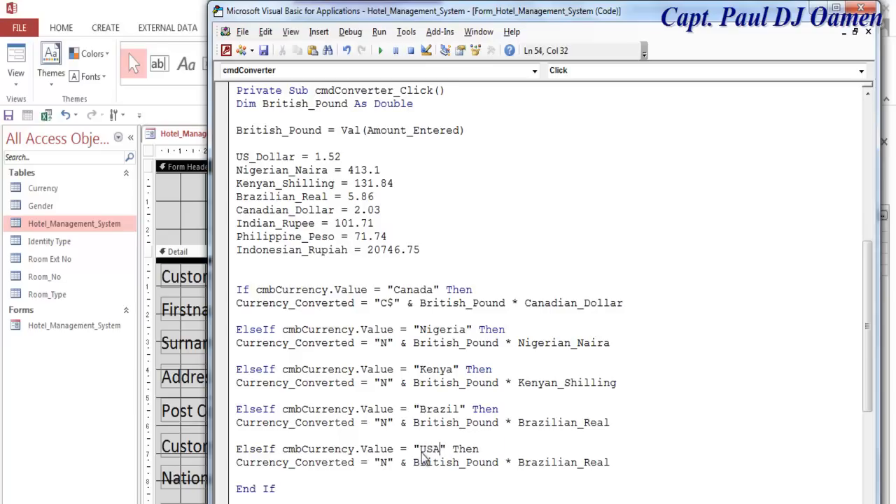
pyautogui.moveTo(297, 157); pyautogui.dragTo(236, 157)
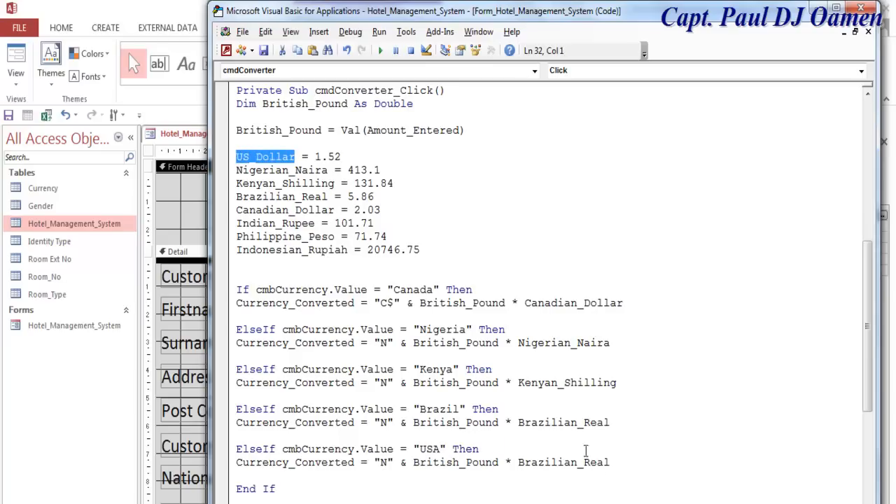
pyautogui.moveTo(612, 463); pyautogui.dragTo(518, 465)
pyautogui.hotkey('ctrl', 'v')
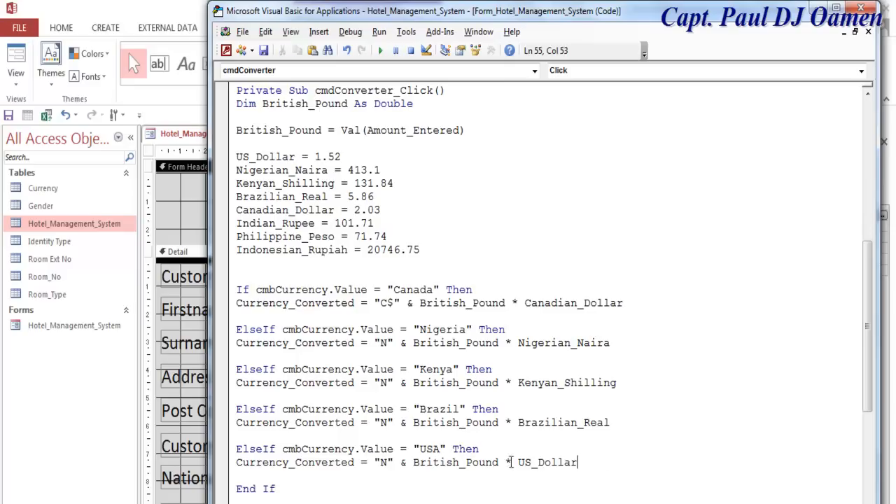
# - Set the prefixes to $ for USA, Bra for Brazil and Ks for Kenya
pyautogui.doubleClick(385, 463)
pyautogui.write('$')
pyautogui.doubleClick(384, 423)
pyautogui.write('Rra')
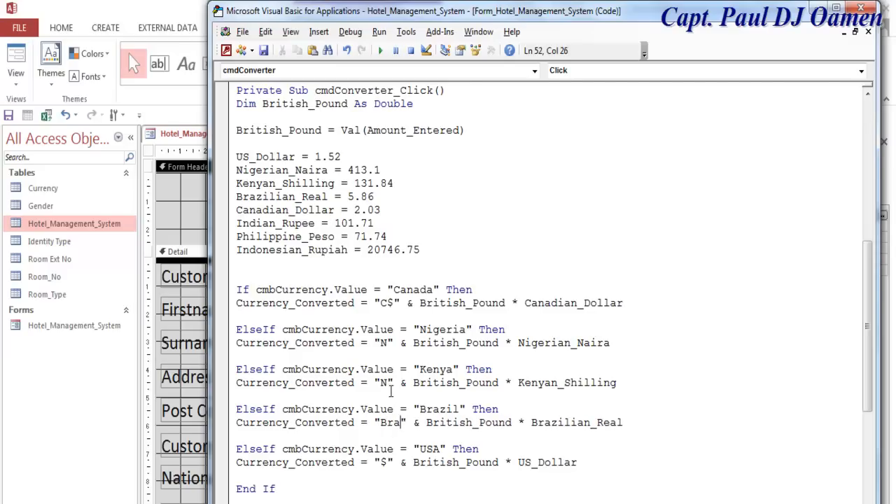
pyautogui.doubleClick(383, 383)
pyautogui.write('Ks')
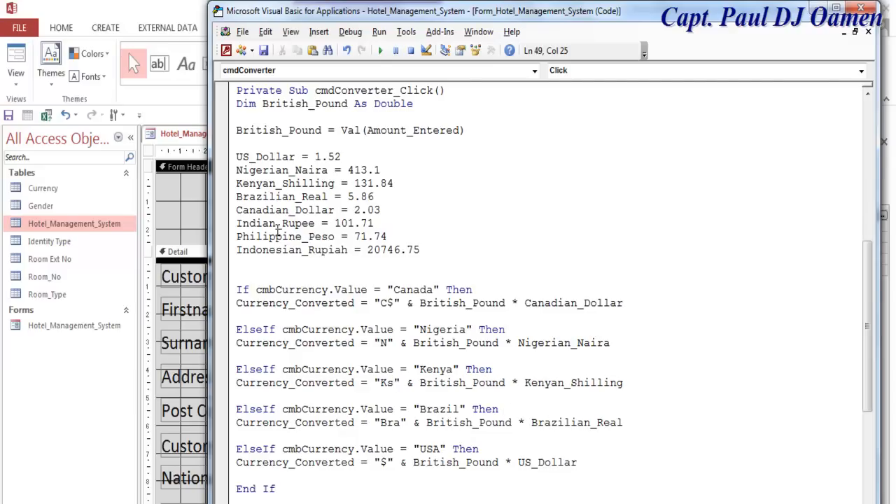
pyautogui.scroll(-2, 444, 406)
# - Duplicate the Kenya, Brazil and USA branches below the USA branch
pyautogui.moveTo(238, 290); pyautogui.dragTo(610, 384)
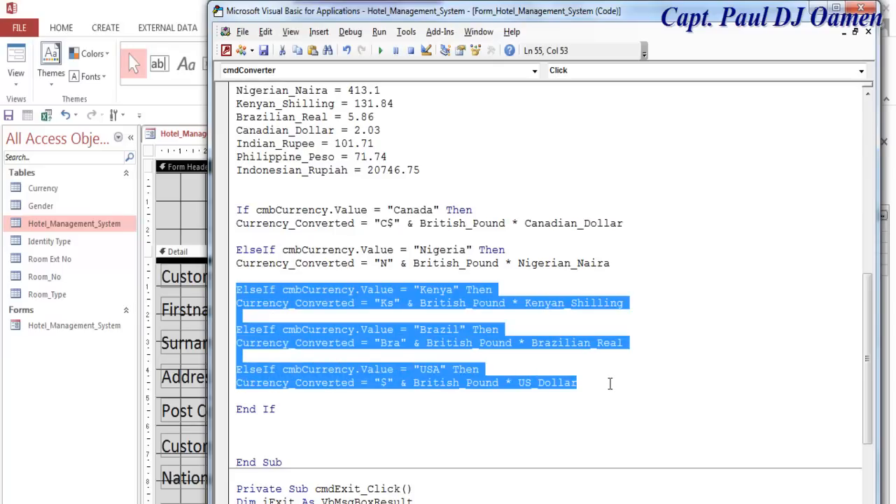
pyautogui.hotkey('ctrl', 'c')
pyautogui.click(606, 382)
pyautogui.press('Return')
pyautogui.press('Return')
pyautogui.hotkey('ctrl', 'v')
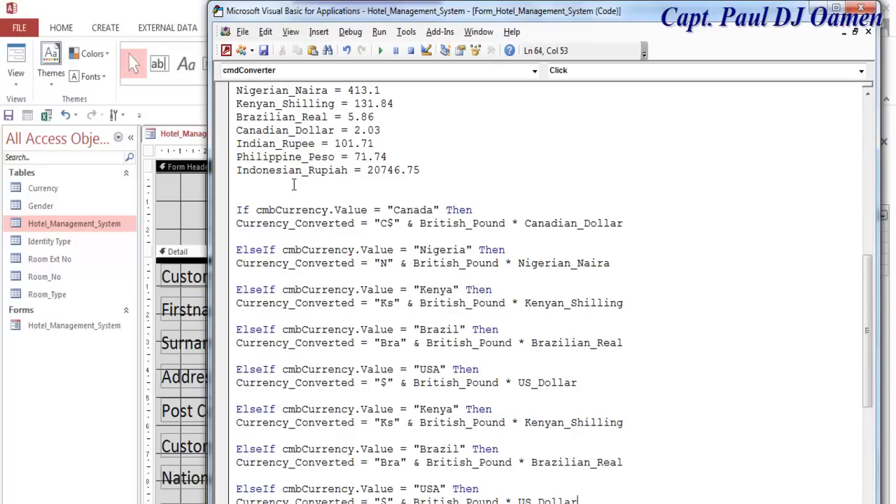
# - Turn the first copy into an India branch converting with Indian_Rupee
pyautogui.moveTo(315, 144); pyautogui.dragTo(236, 143)
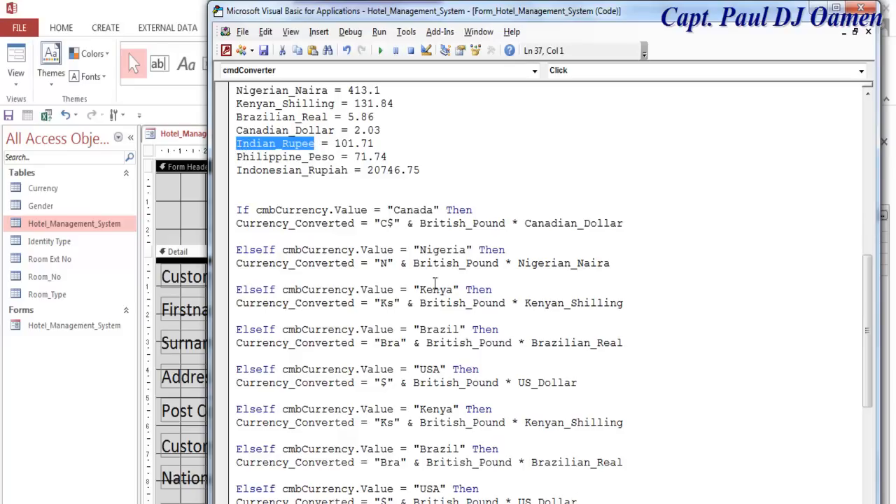
pyautogui.scroll(-1, 488, 308)
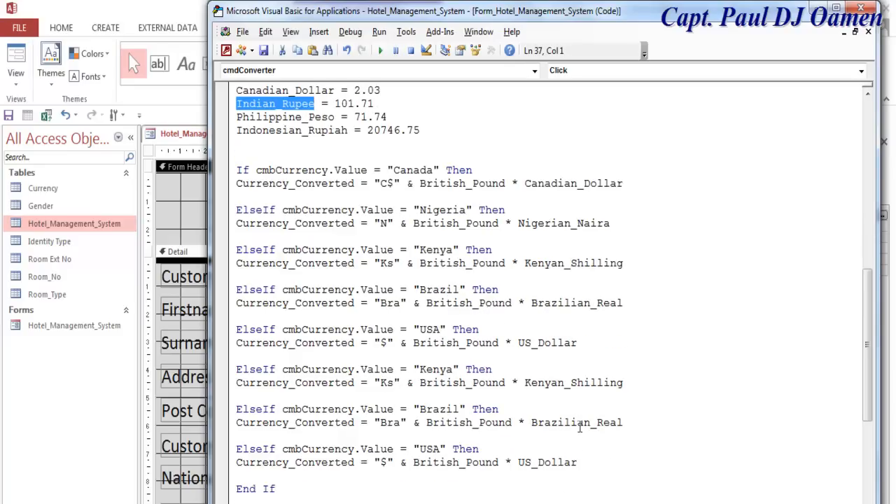
pyautogui.moveTo(624, 382); pyautogui.dragTo(525, 383)
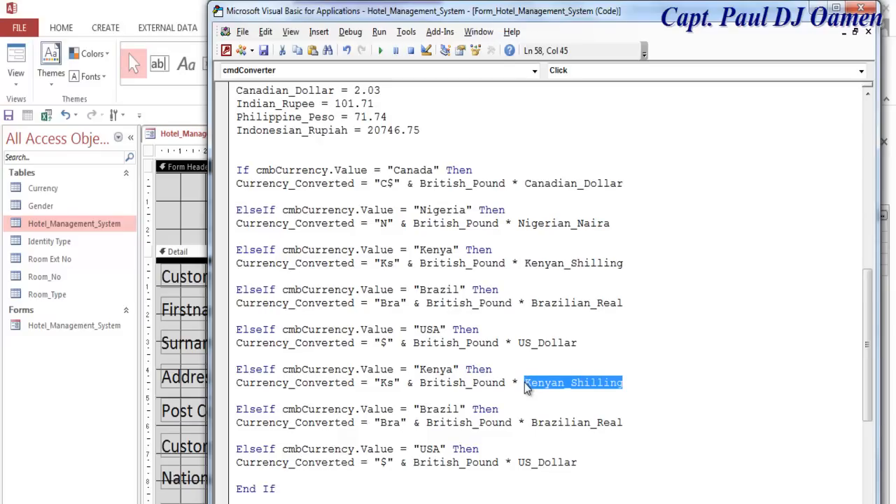
pyautogui.hotkey('ctrl', 'v')
pyautogui.moveTo(454, 370); pyautogui.dragTo(419, 370)
pyautogui.hotkey('ctrl', 'v')
pyautogui.press('BackSpace')
pyautogui.press('BackSpace')
pyautogui.press('BackSpace')
pyautogui.press('BackSpace')
pyautogui.press('BackSpace')
pyautogui.press('BackSpace')
pyautogui.press('BackSpace')
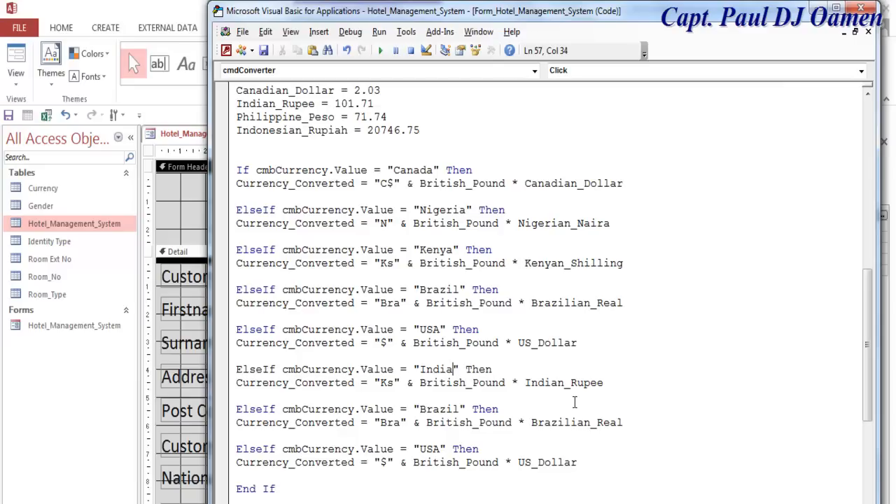
# - Turn the second copy into a Philippine branch converting with Philippine_Peso
pyautogui.moveTo(339, 116); pyautogui.dragTo(236, 117)
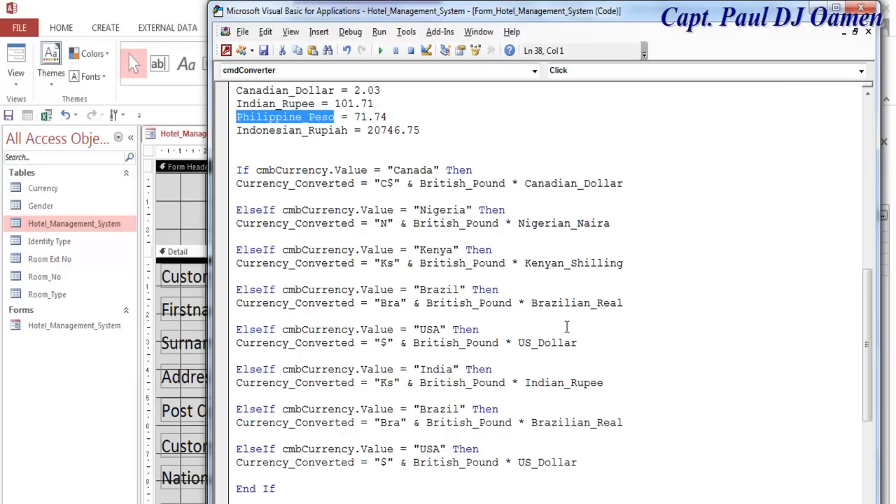
pyautogui.moveTo(622, 422); pyautogui.dragTo(532, 430)
pyautogui.hotkey('ctrl', 'v')
pyautogui.moveTo(459, 409); pyautogui.dragTo(423, 419)
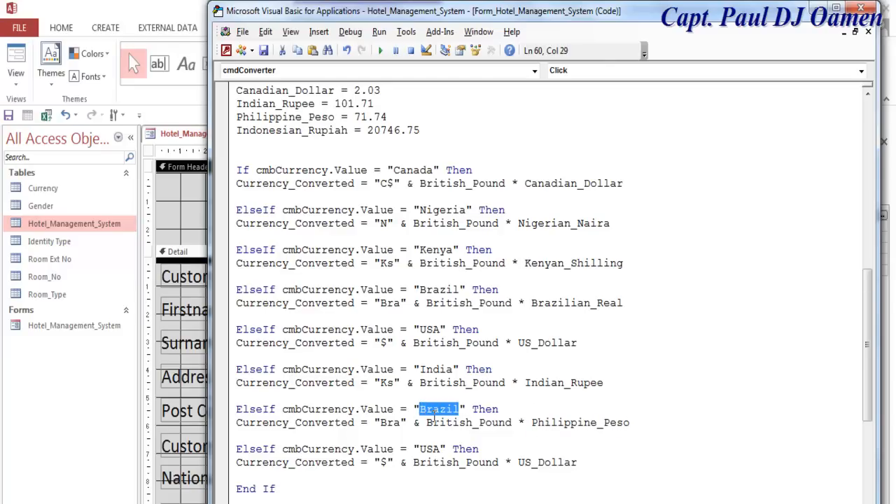
pyautogui.hotkey('ctrl', 'v')
pyautogui.press('BackSpace')
pyautogui.press('BackSpace')
pyautogui.press('BackSpace')
pyautogui.press('BackSpace')
pyautogui.press('BackSpace')
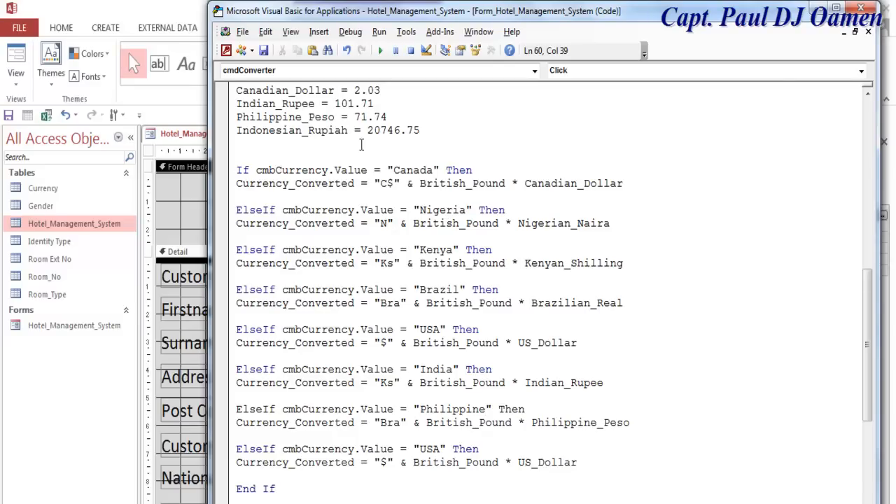
# - Turn the third copy into an Indonesian branch with Indonesian_Rupiah and replace its $ prefix
pyautogui.moveTo(348, 132); pyautogui.dragTo(286, 134)
pyautogui.moveTo(244, 133); pyautogui.dragTo(237, 131)
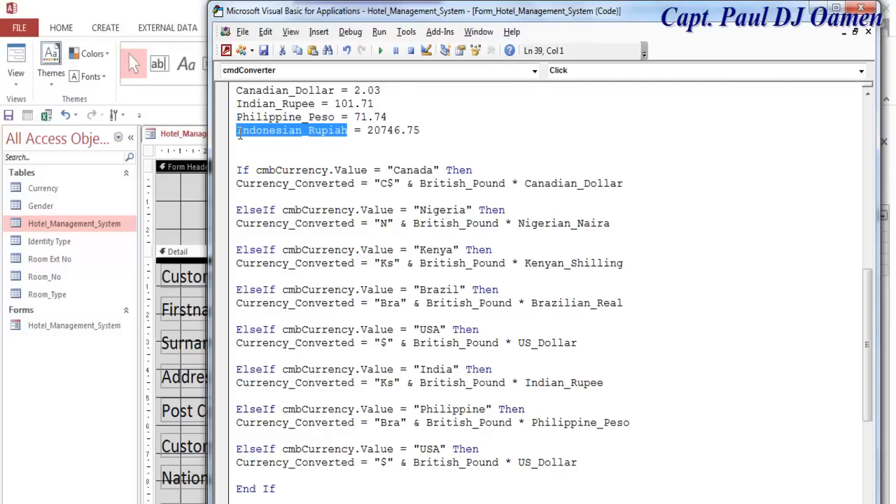
pyautogui.moveTo(579, 462); pyautogui.dragTo(516, 468)
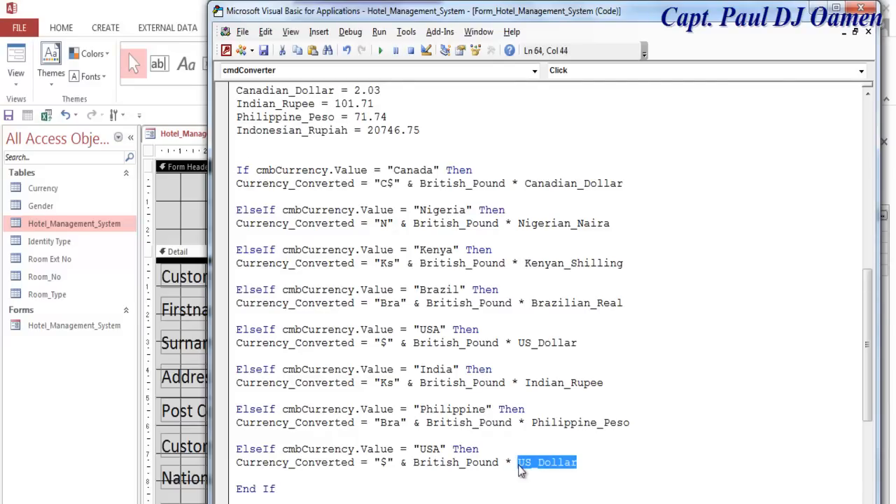
pyautogui.hotkey('ctrl', 'v')
pyautogui.moveTo(441, 450); pyautogui.dragTo(421, 450)
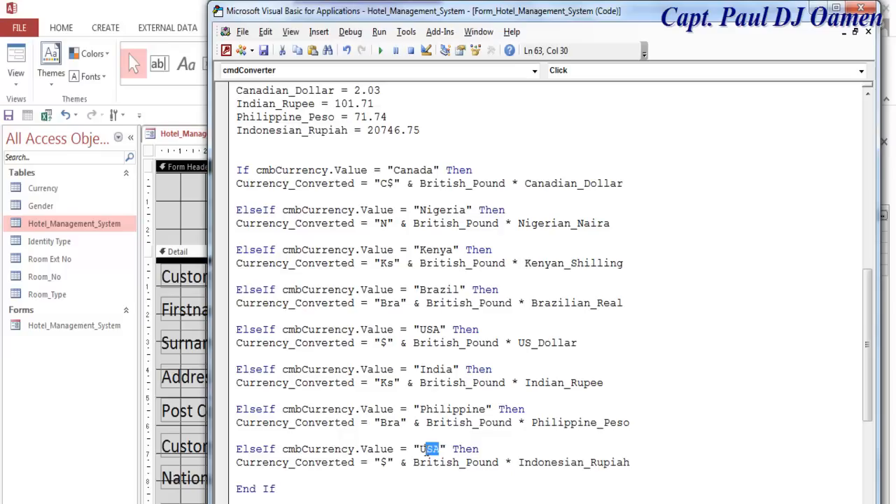
pyautogui.hotkey('ctrl', 'v')
pyautogui.press('BackSpace')
pyautogui.press('BackSpace')
pyautogui.press('BackSpace')
pyautogui.press('BackSpace')
pyautogui.press('BackSpace')
pyautogui.press('BackSpace')
pyautogui.press('BackSpace')
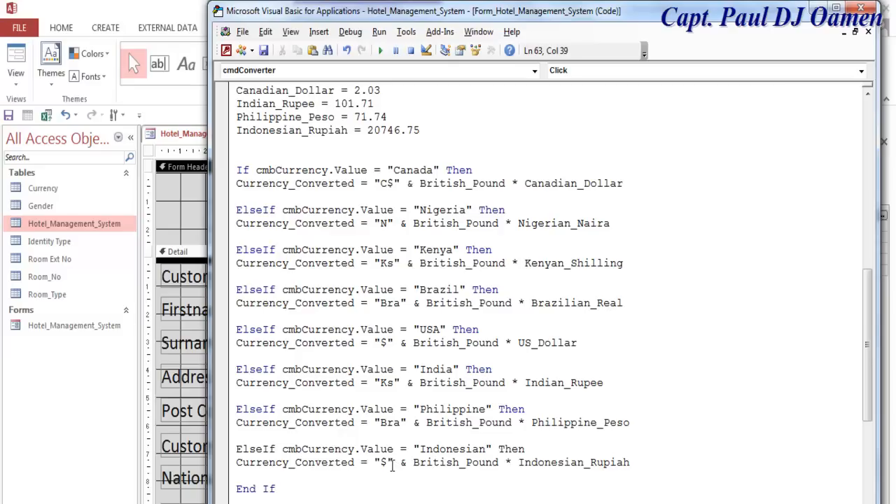
pyautogui.moveTo(390, 463); pyautogui.dragTo(382, 463)
pyautogui.write('R')
pyautogui.write('p')
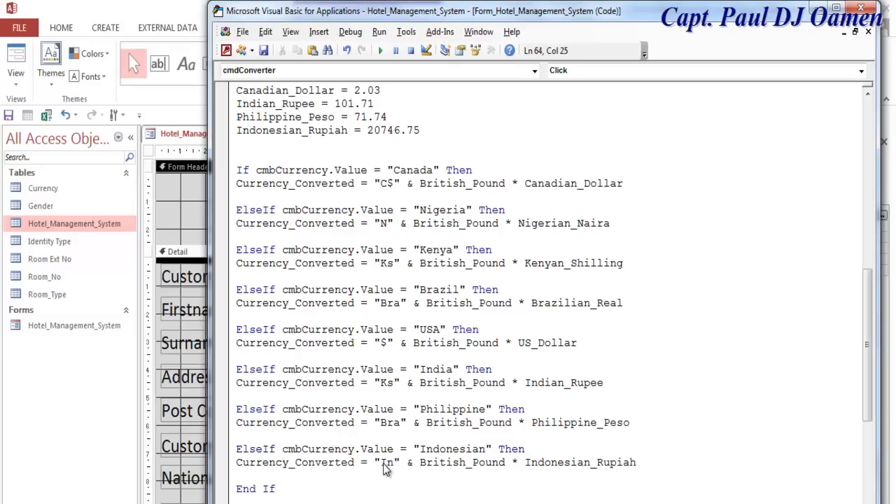
pyautogui.write('d')
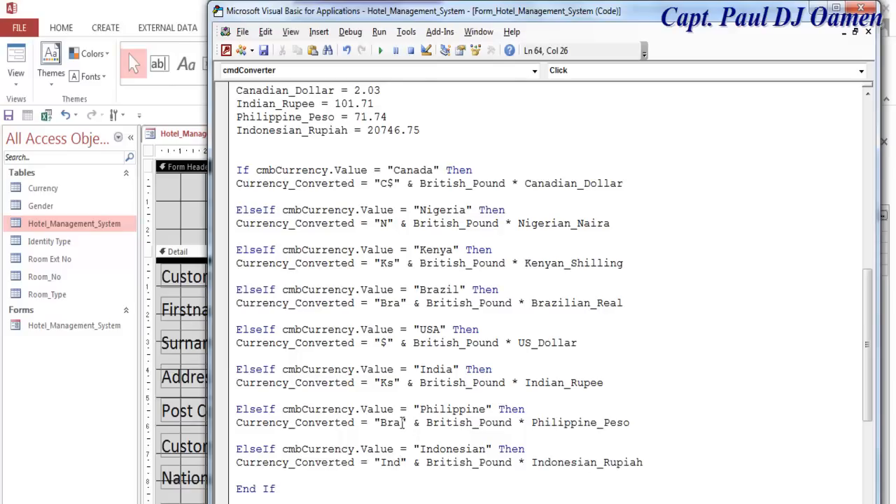
# - Set the Philippine prefix to Phi after the pasted peso sign proves unsupported
pyautogui.click(402, 422)
pyautogui.moveTo(401, 422); pyautogui.dragTo(394, 422)
pyautogui.click(224, 503)
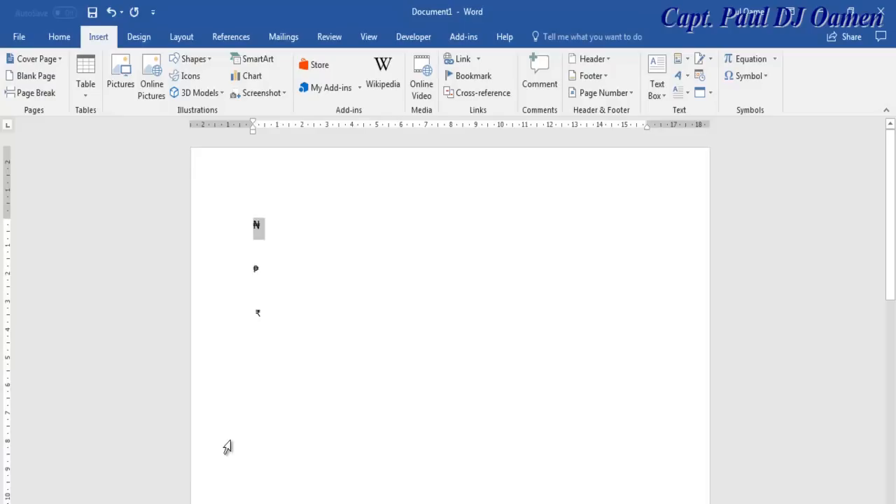
pyautogui.moveTo(260, 269); pyautogui.dragTo(249, 271)
pyautogui.click(828, 15)
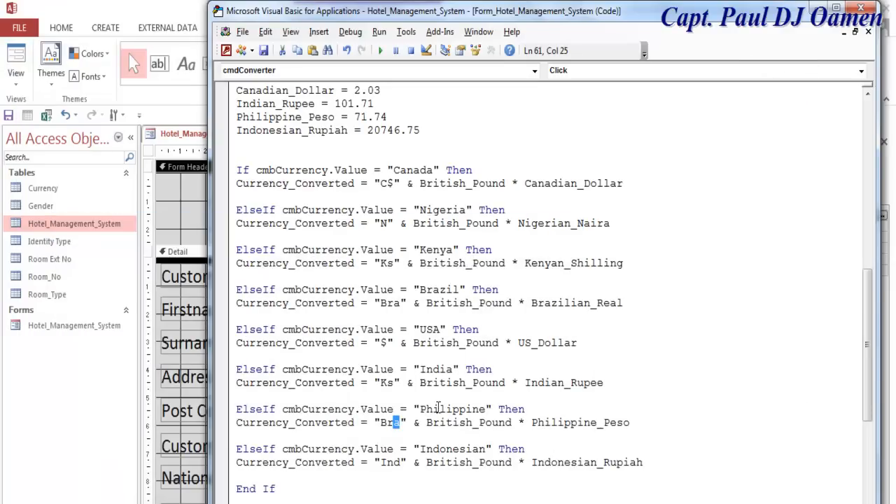
pyautogui.click(400, 423)
pyautogui.moveTo(405, 422); pyautogui.dragTo(382, 425)
pyautogui.hotkey('ctrl', 'v')
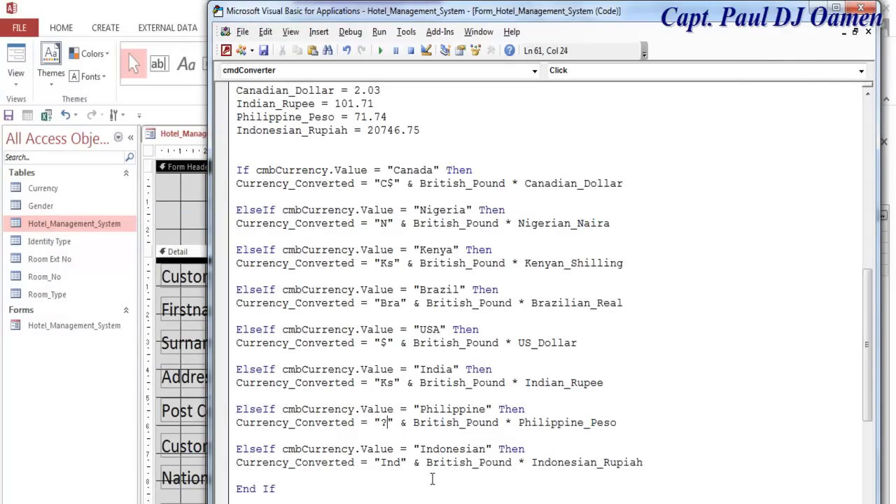
pyautogui.press('BackSpace')
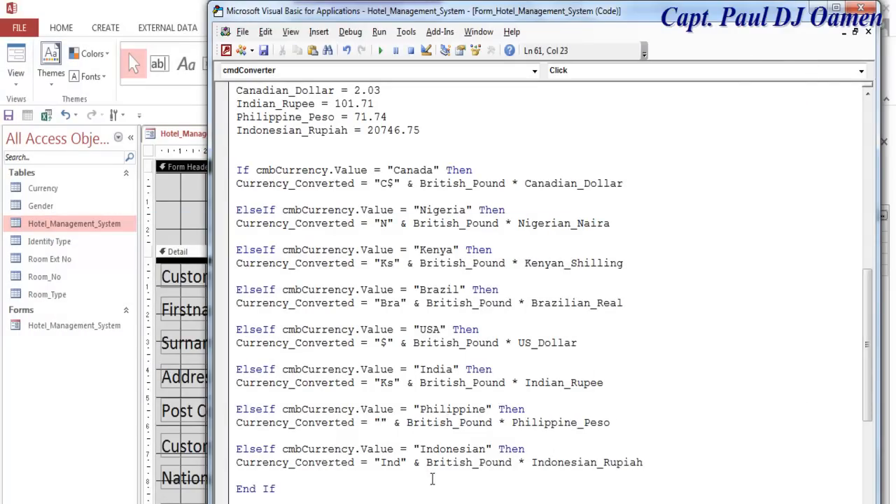
pyautogui.write('Phi')
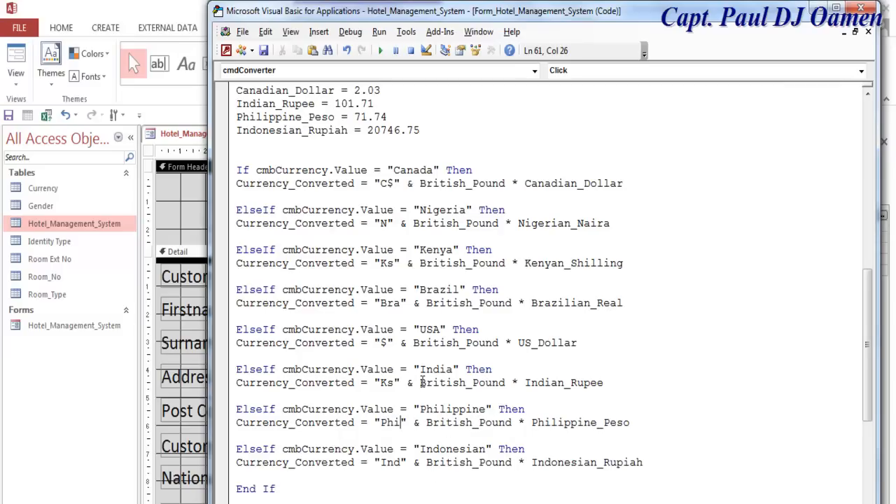
# - Change the India branch prefix from Ks to IR
pyautogui.moveTo(396, 383); pyautogui.dragTo(381, 383)
pyautogui.write('Ind')
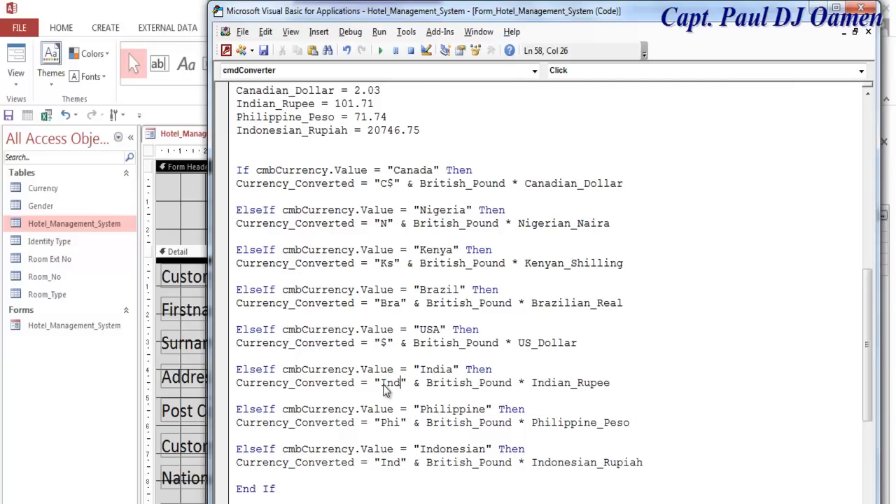
pyautogui.write('R')
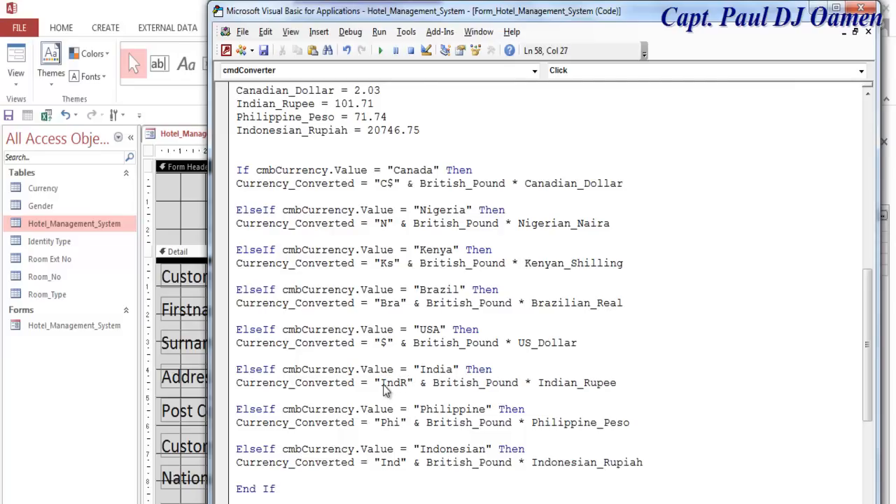
pyautogui.press('BackSpace')
pyautogui.press('BackSpace')
pyautogui.press('BackSpace')
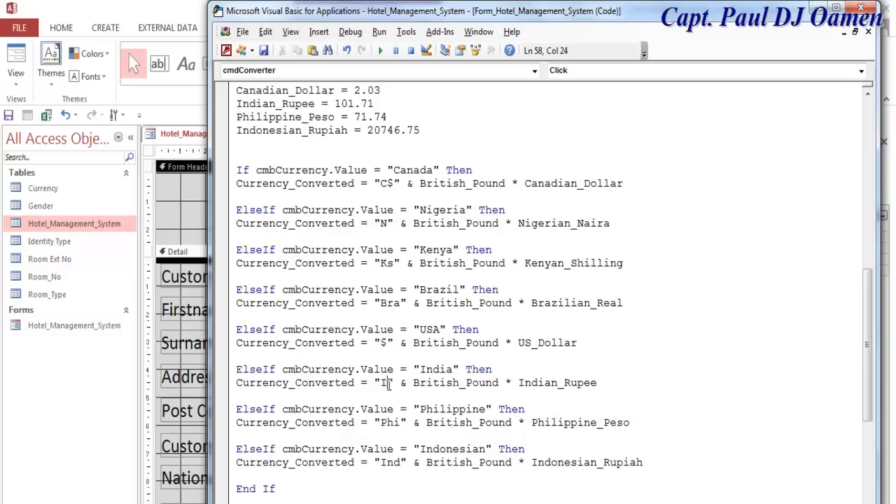
pyautogui.write('R')
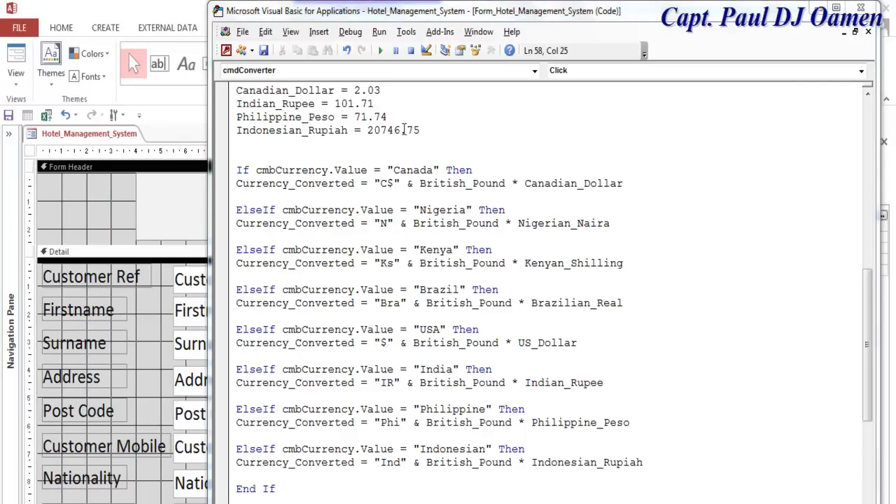
# - Save the VBA code, close the editor and switch the form to Form view
pyautogui.click(264, 52)
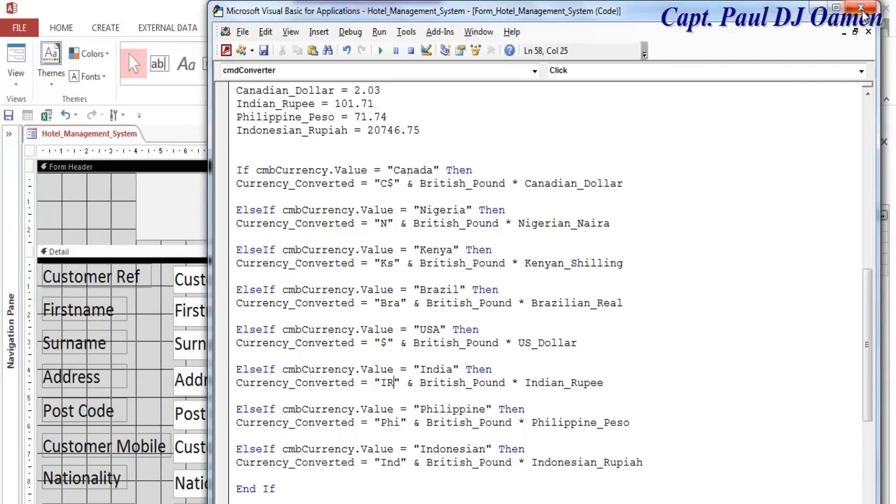
pyautogui.click(862, 9)
pyautogui.rightClick(97, 200)
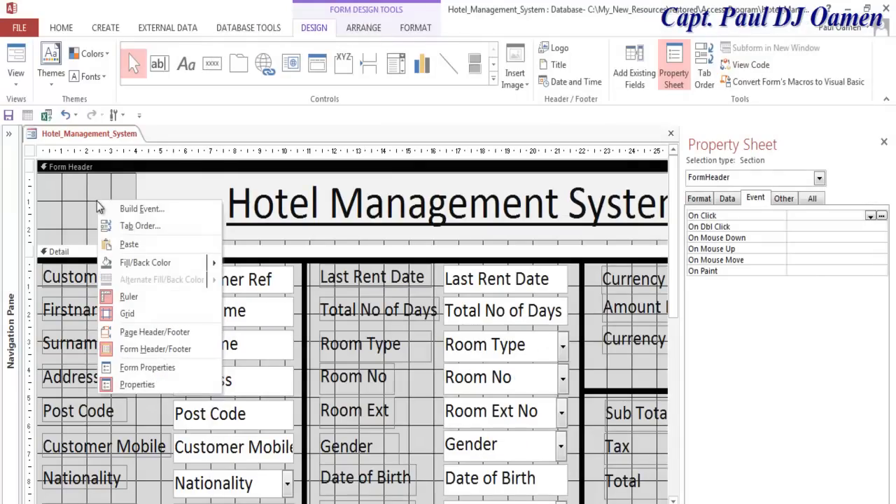
pyautogui.click(22, 72)
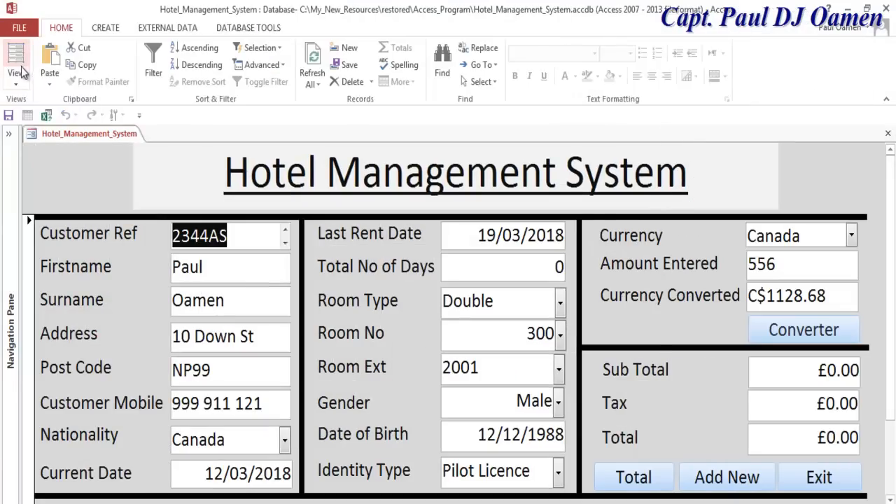
# - Test the converter with Brazil, India and Kenya as the currency
pyautogui.click(852, 236)
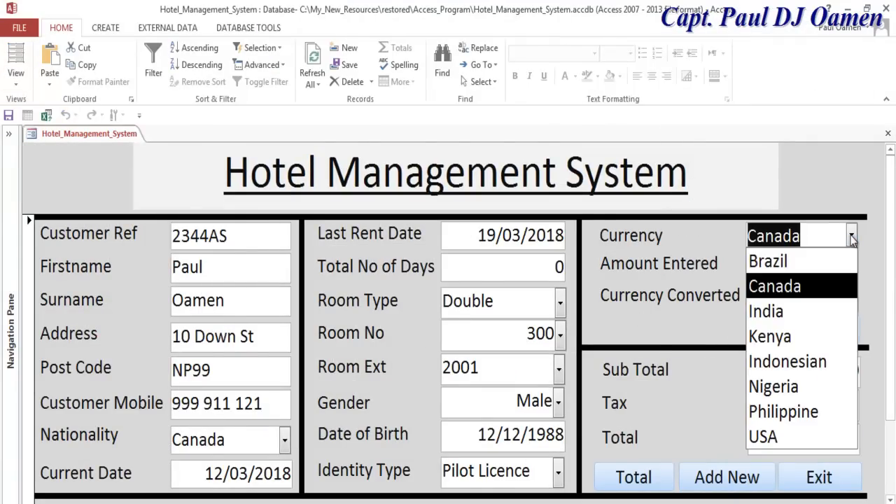
pyautogui.click(814, 252)
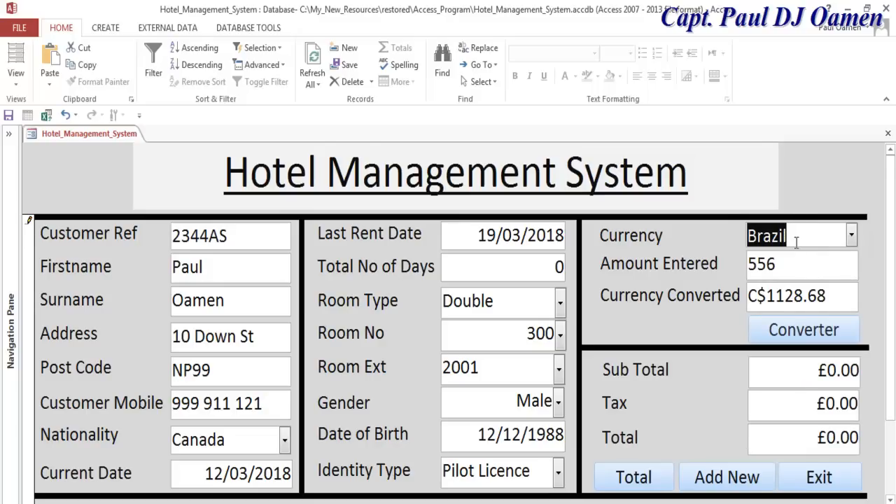
pyautogui.click(795, 334)
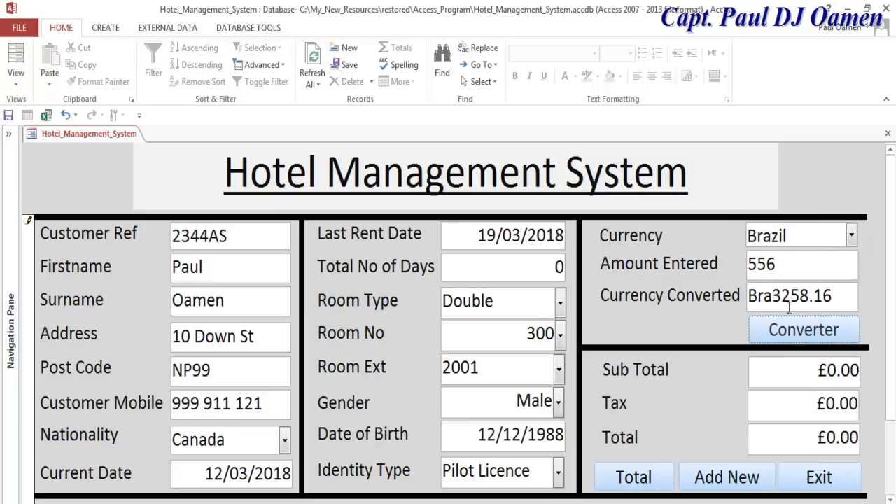
pyautogui.click(851, 236)
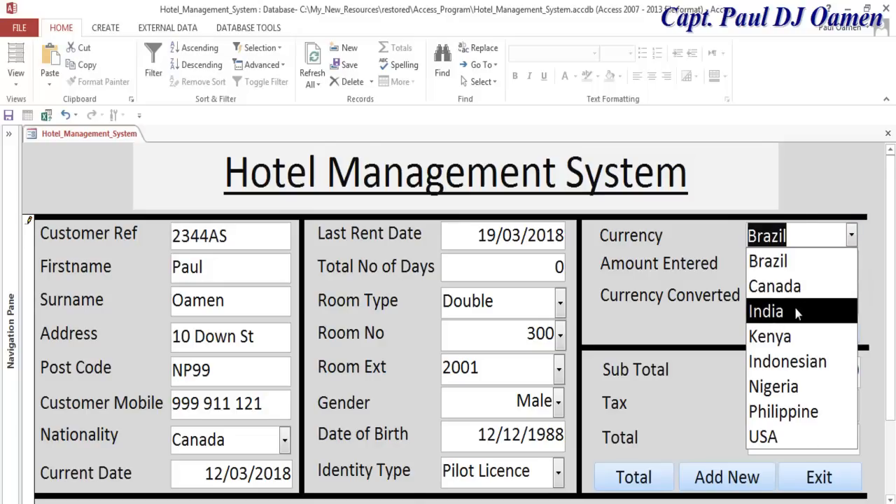
pyautogui.click(806, 312)
pyautogui.click(826, 328)
pyautogui.click(851, 235)
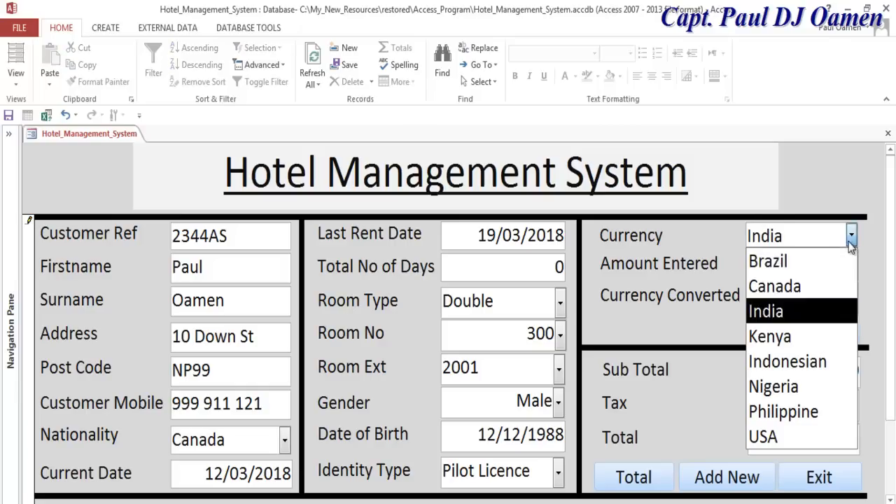
pyautogui.click(806, 335)
pyautogui.click(804, 341)
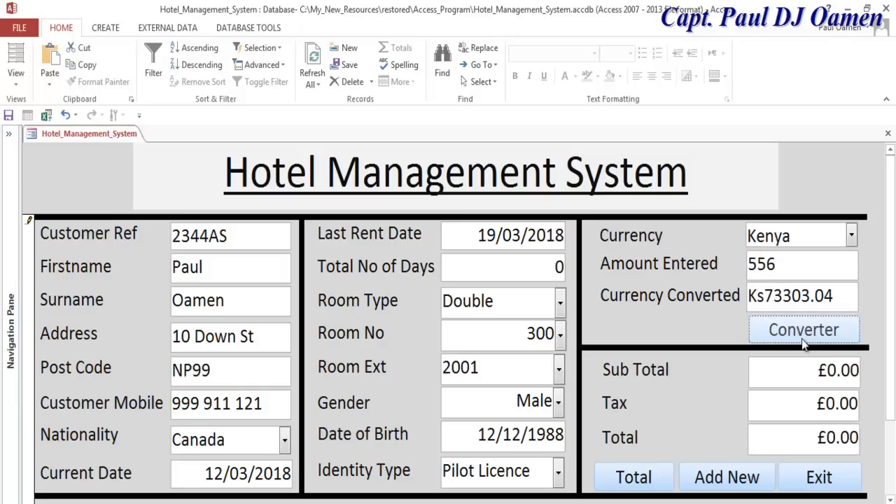
# - Test the converter with Indonesian and Nigeria as the currency
pyautogui.click(852, 237)
pyautogui.click(813, 361)
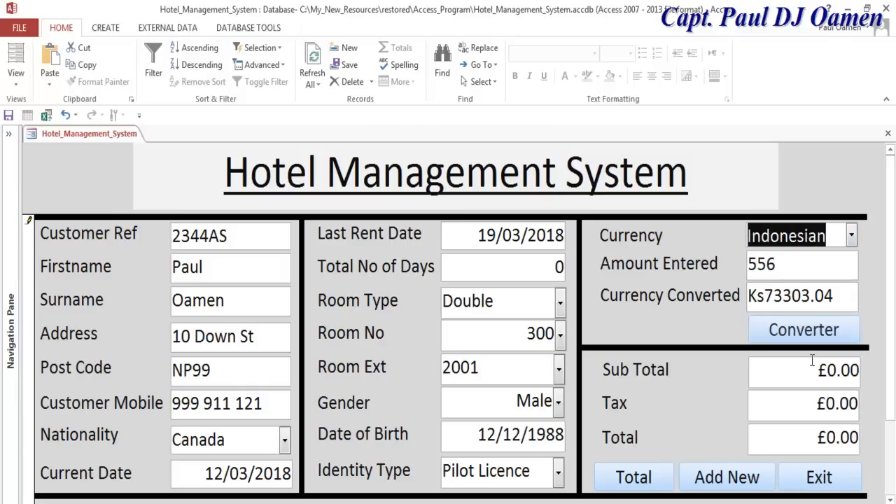
pyautogui.click(836, 330)
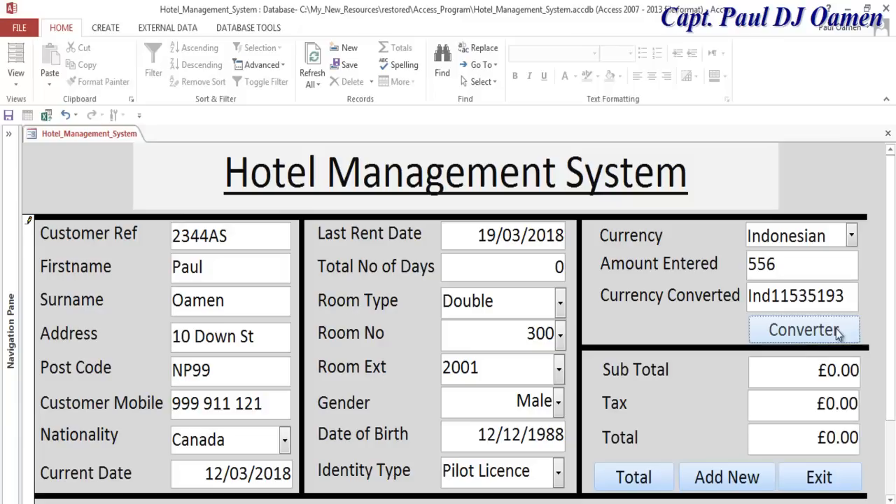
pyautogui.click(851, 236)
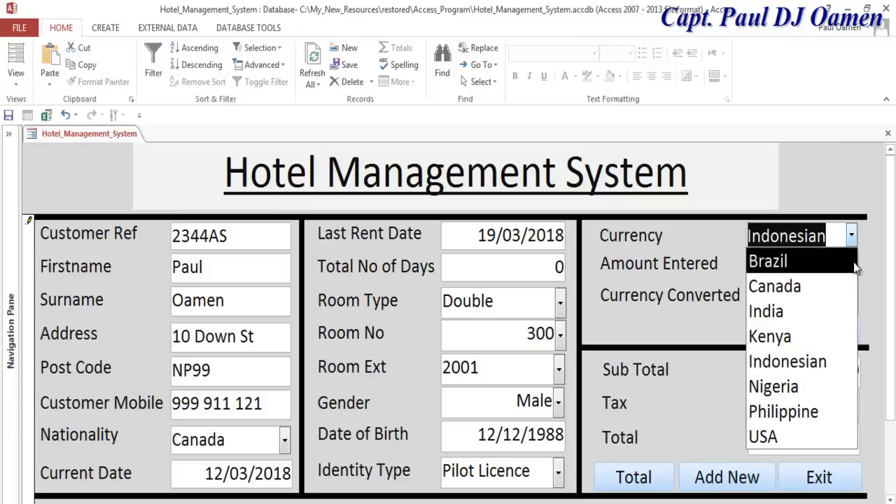
pyautogui.click(827, 387)
pyautogui.click(823, 330)
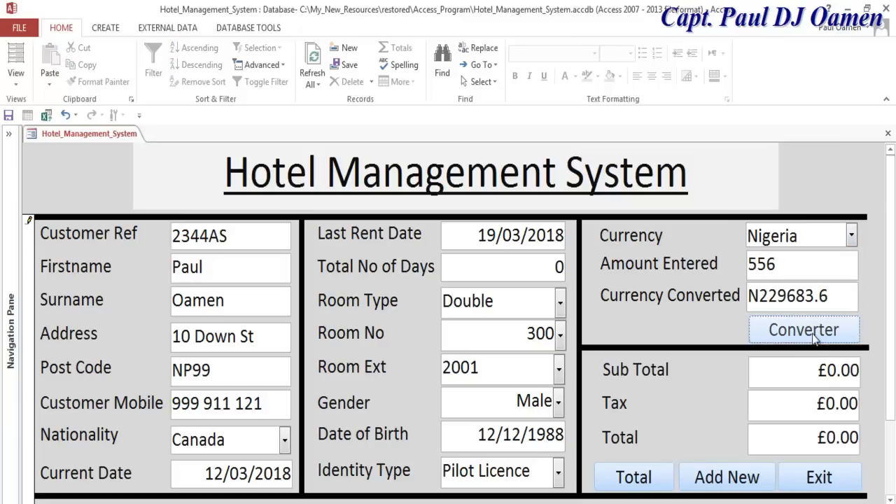
# - Convert 556 to Philippine (Phi39887.44), then to USA, giving $845.12
pyautogui.click(850, 238)
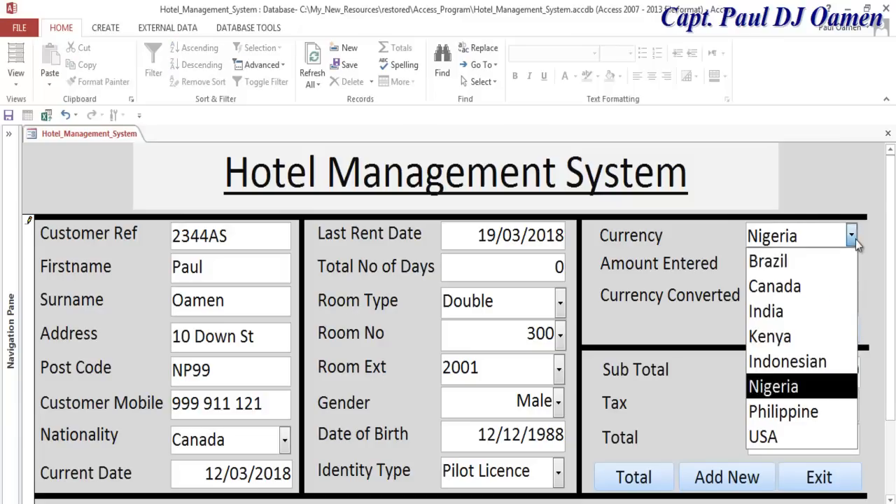
pyautogui.click(831, 410)
pyautogui.click(827, 331)
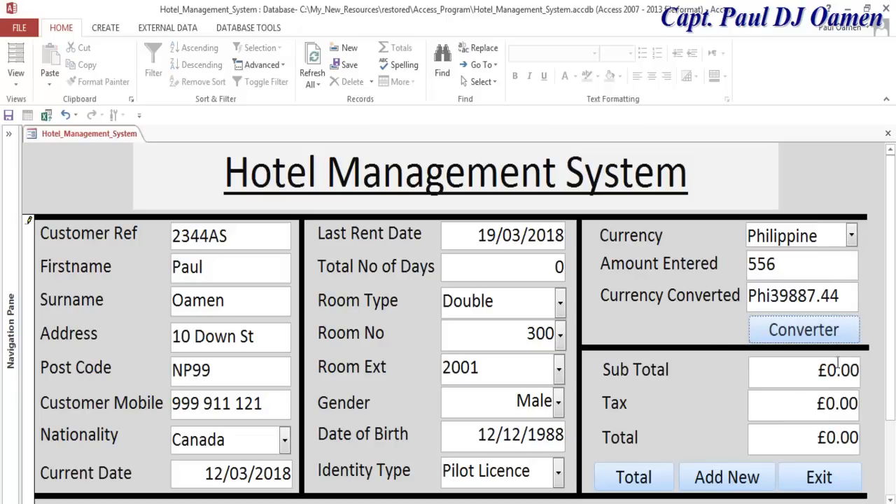
pyautogui.click(851, 238)
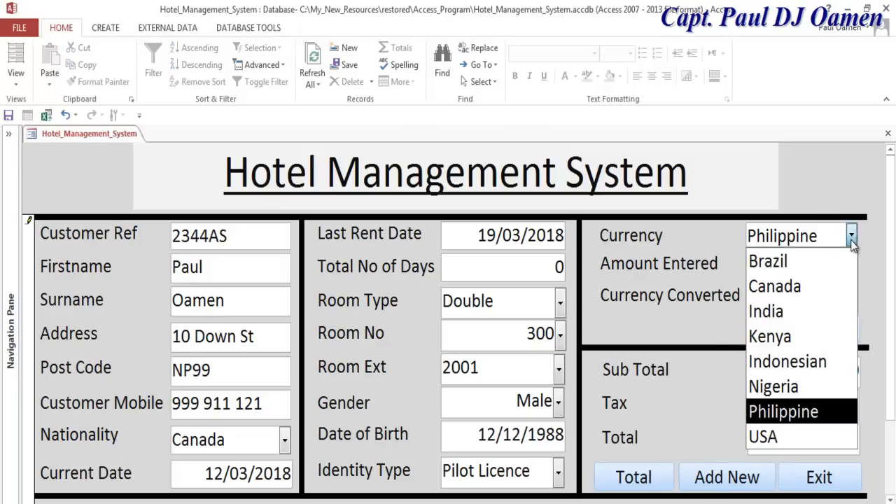
pyautogui.click(802, 434)
pyautogui.click(819, 340)
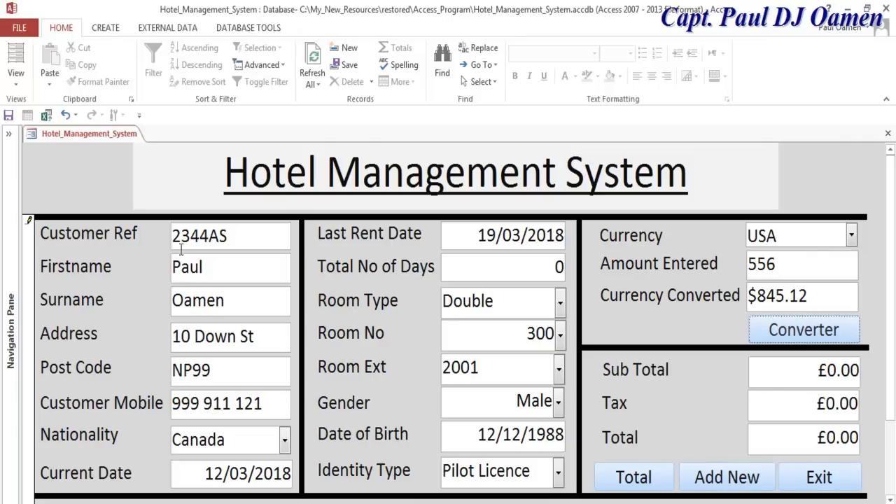
# - Overwrite the customer's first name, surname and address with new values
pyautogui.moveTo(213, 271); pyautogui.dragTo(170, 273)
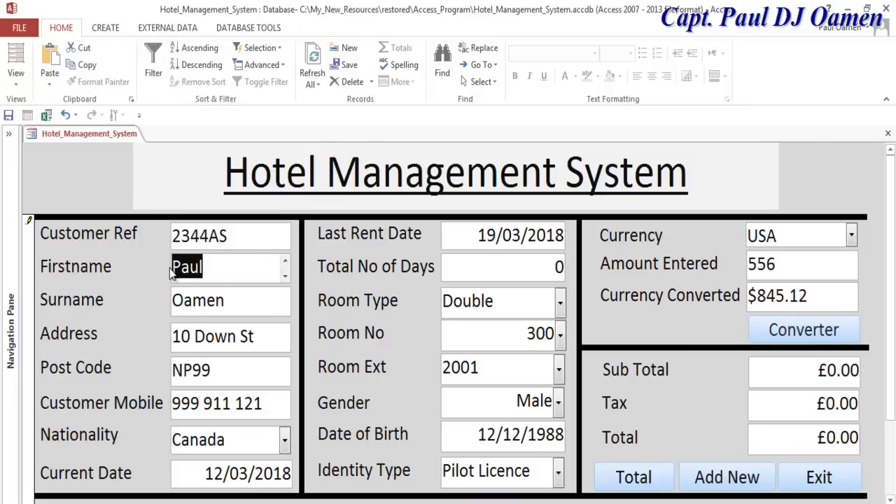
pyautogui.moveTo(227, 301); pyautogui.dragTo(168, 299)
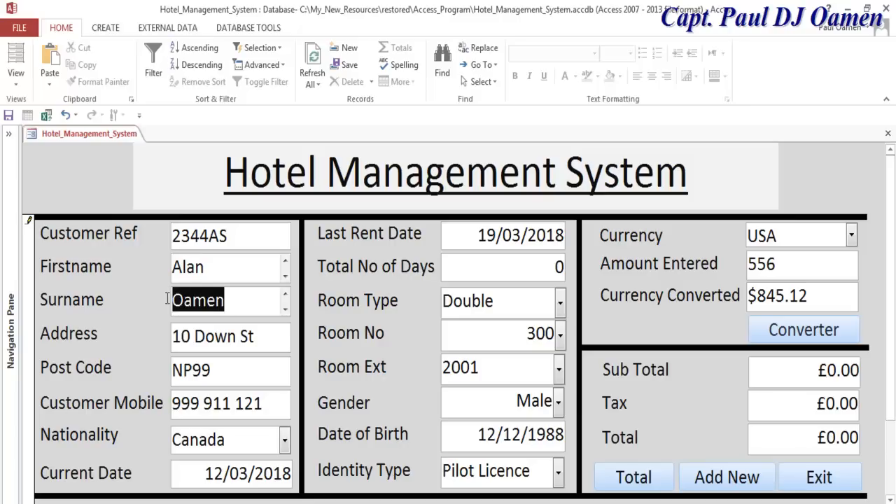
pyautogui.moveTo(265, 338); pyautogui.dragTo(173, 338)
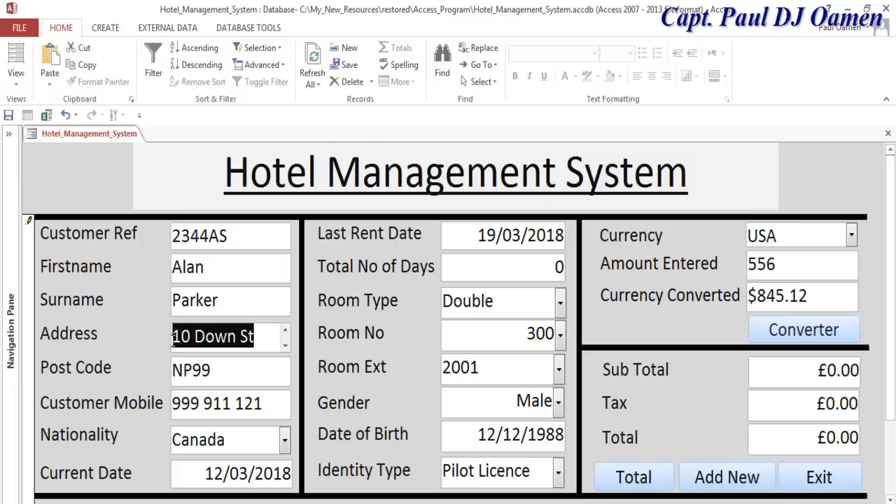
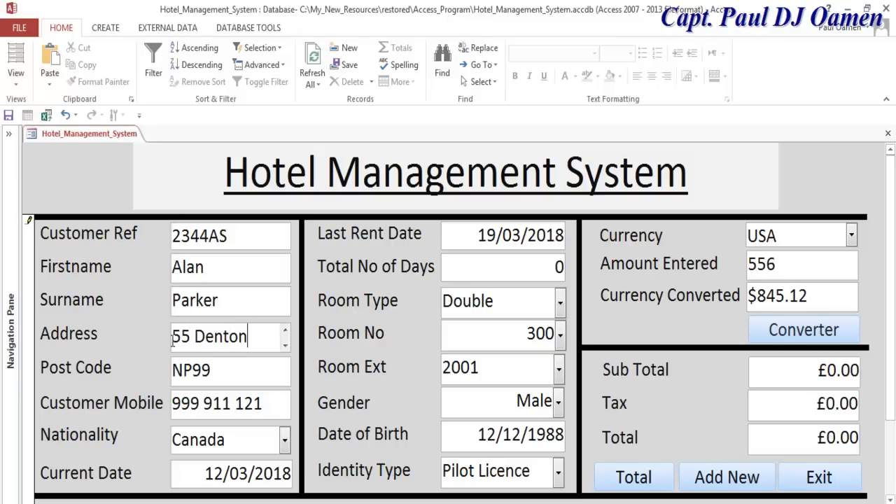
# - Update the post code and mobile number, set Nationality to USA, and add a new record
pyautogui.moveTo(192, 371); pyautogui.dragTo(171, 382)
pyautogui.write('RR6')
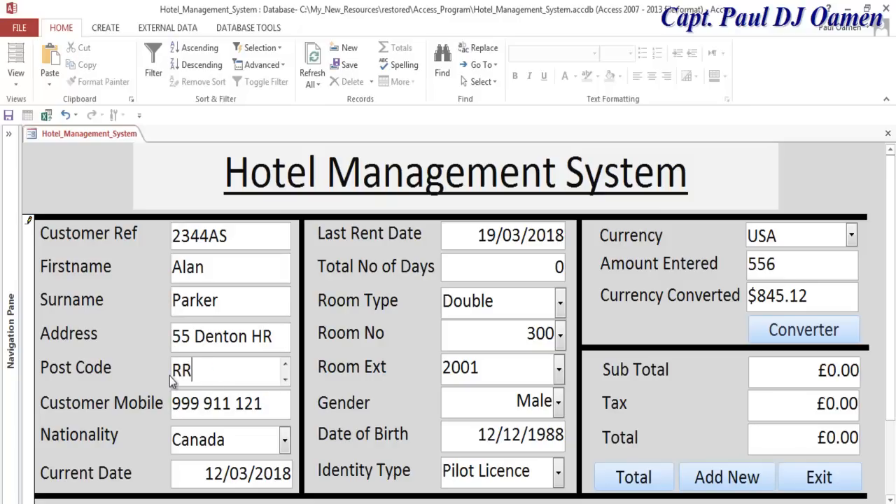
pyautogui.moveTo(203, 403); pyautogui.dragTo(166, 409)
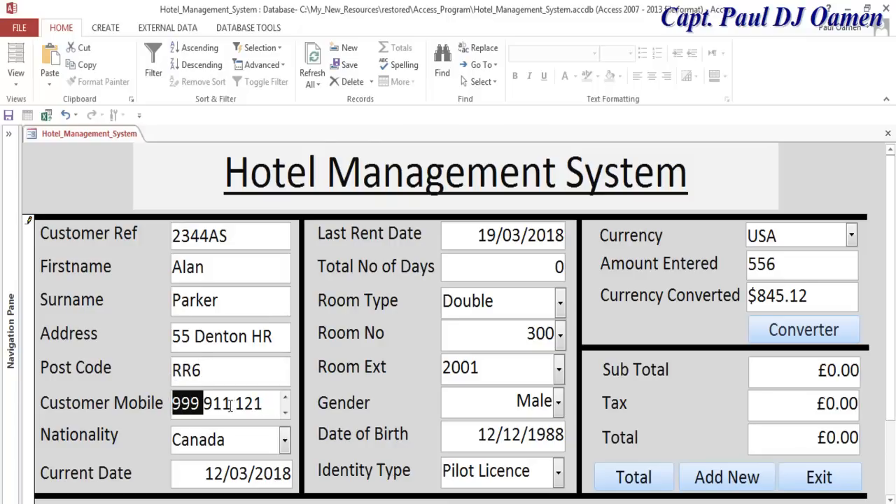
pyautogui.press('Delete')
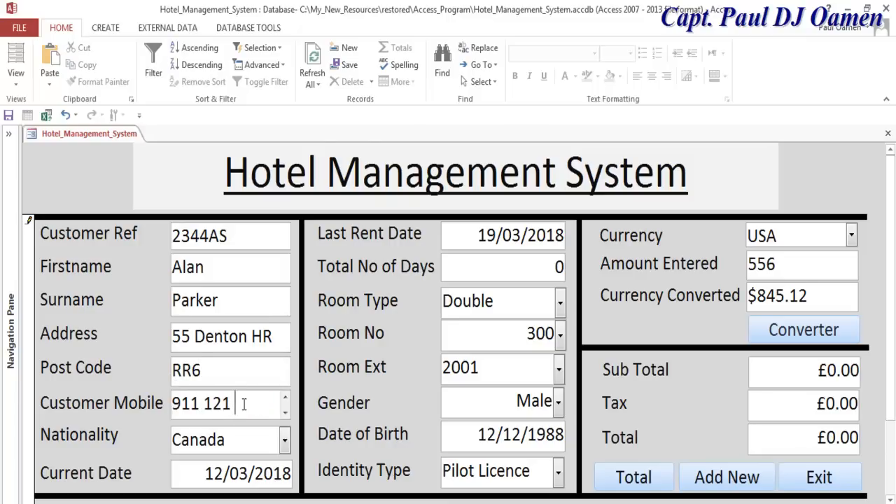
pyautogui.write('991')
pyautogui.click(285, 440)
pyautogui.click(212, 415)
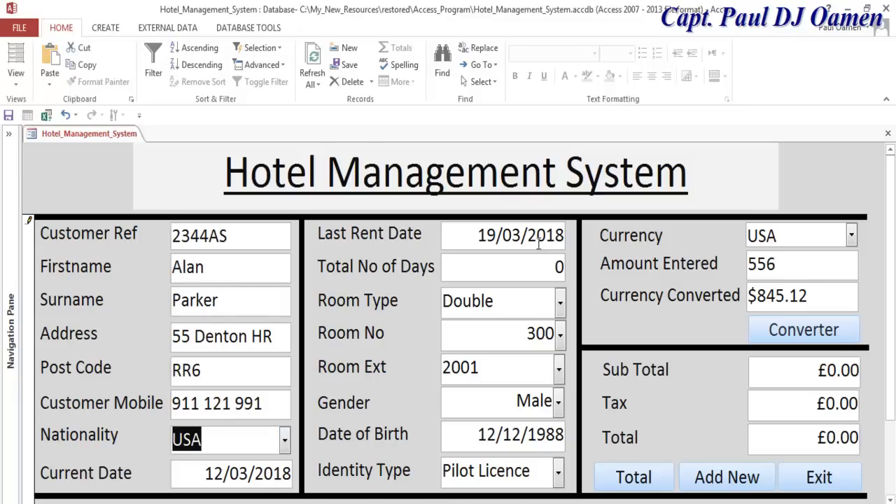
pyautogui.click(725, 478)
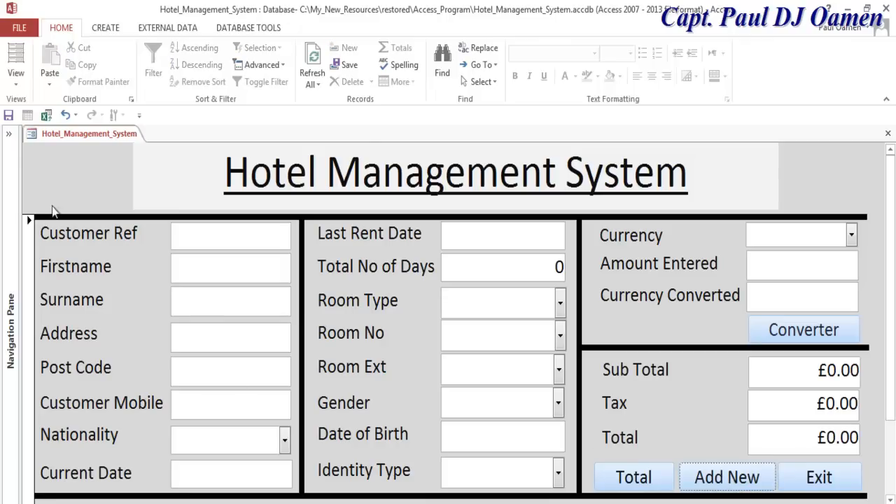
# - Open the Hotel_Management_System table to check the saved USA record, then return to the form
pyautogui.click(9, 134)
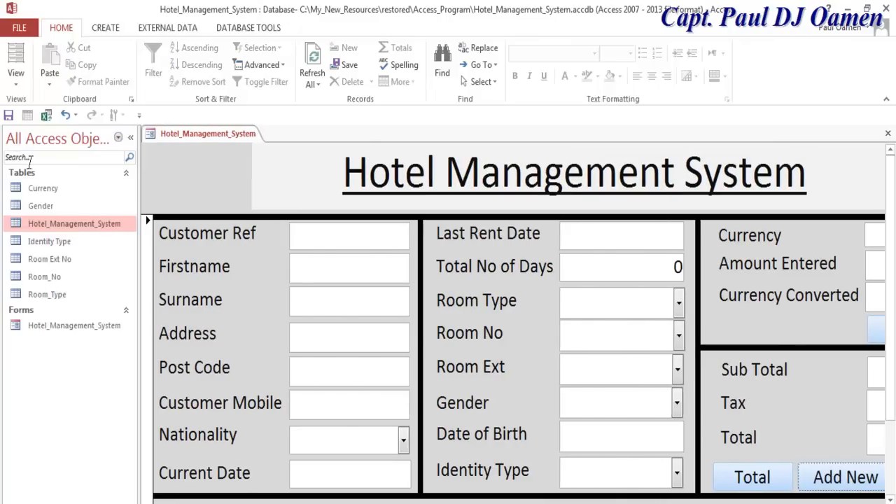
pyautogui.doubleClick(71, 224)
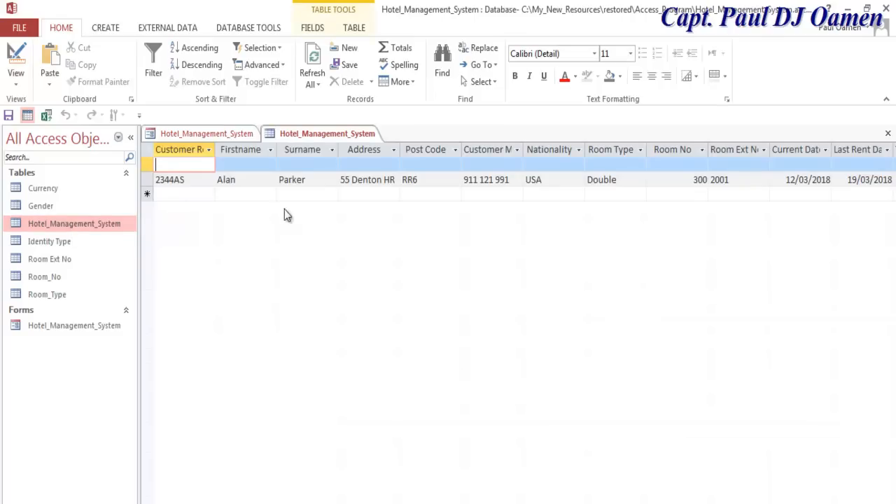
pyautogui.click(130, 138)
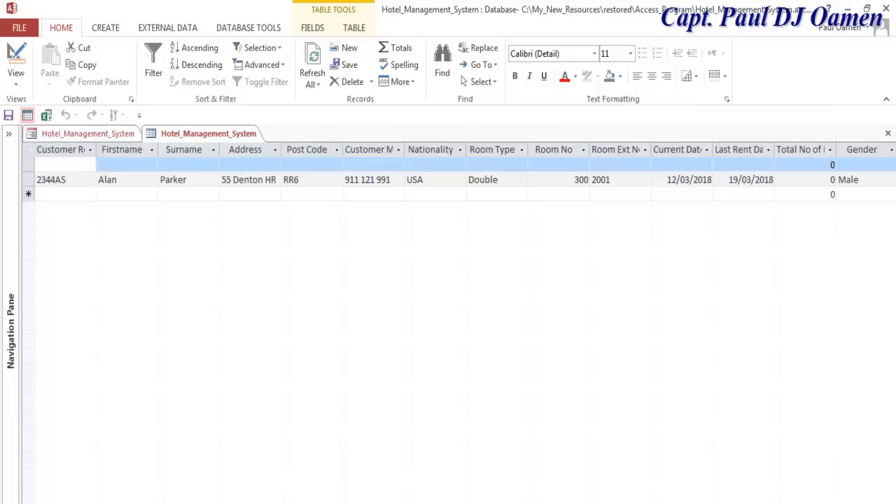
pyautogui.hscroll(5, 465, 322)
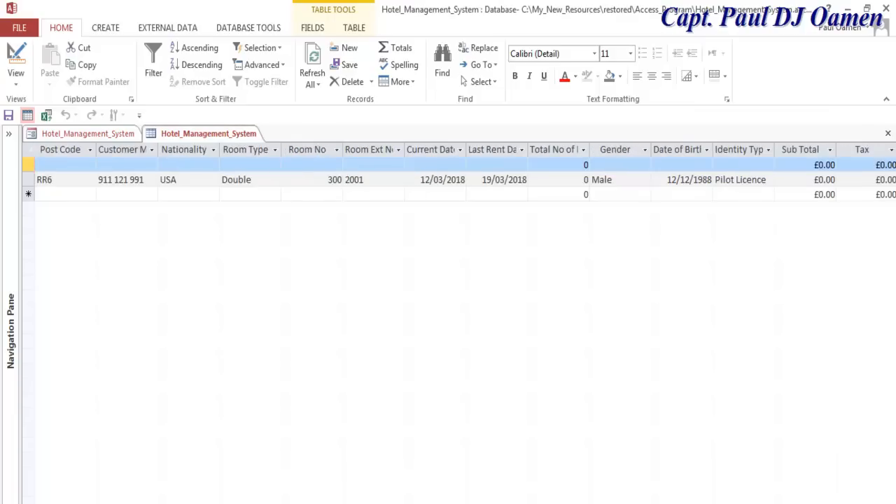
pyautogui.hscroll(5, 465, 322)
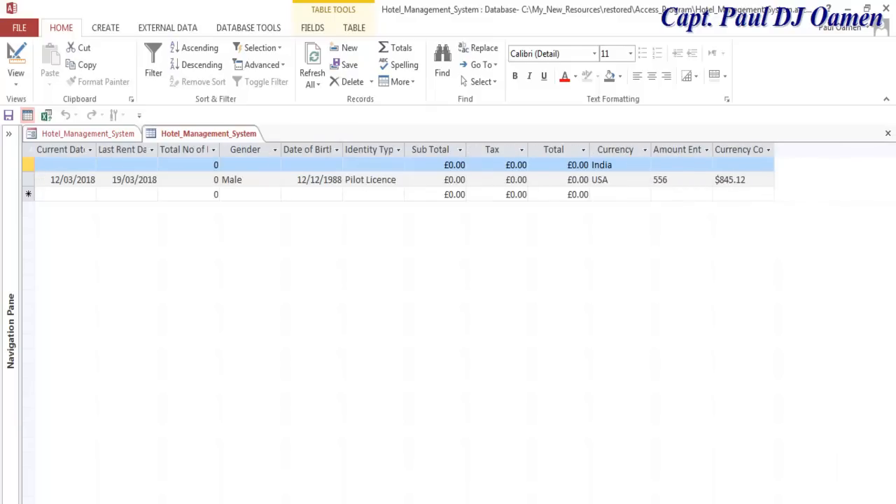
pyautogui.hscroll(-10, 325, 320)
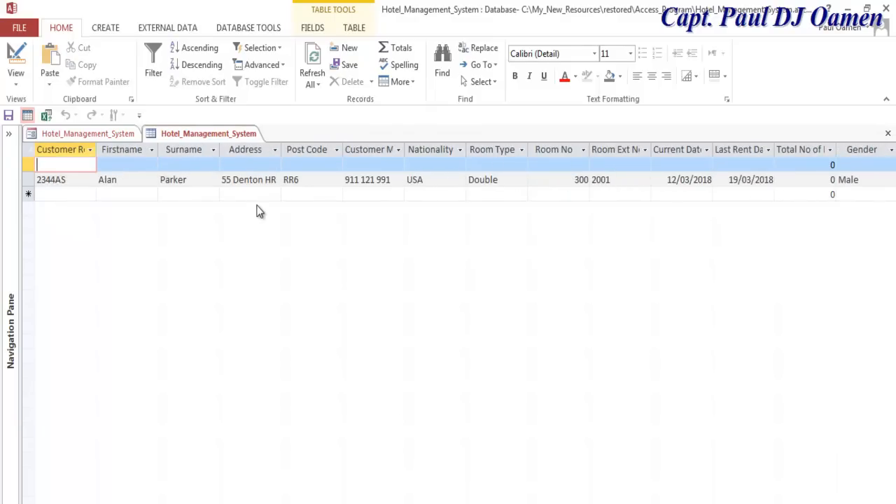
pyautogui.click(121, 134)
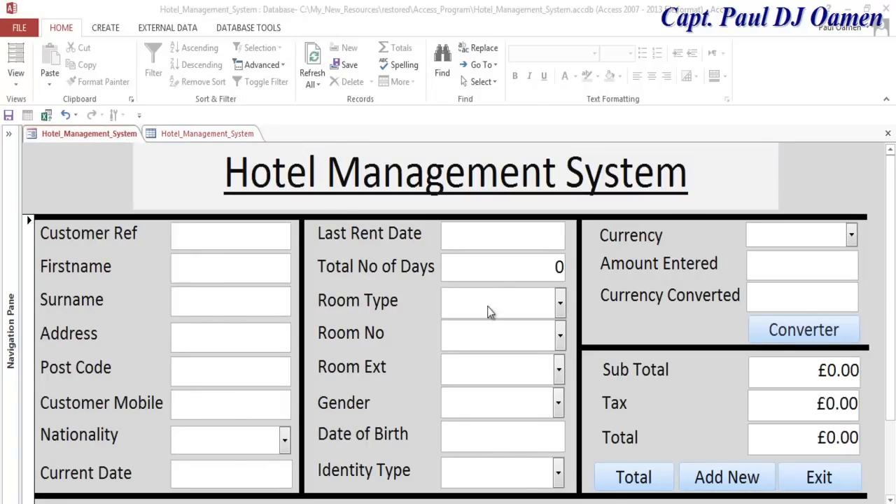
# - Switch the hotel form back into Design view
pyautogui.click(494, 269)
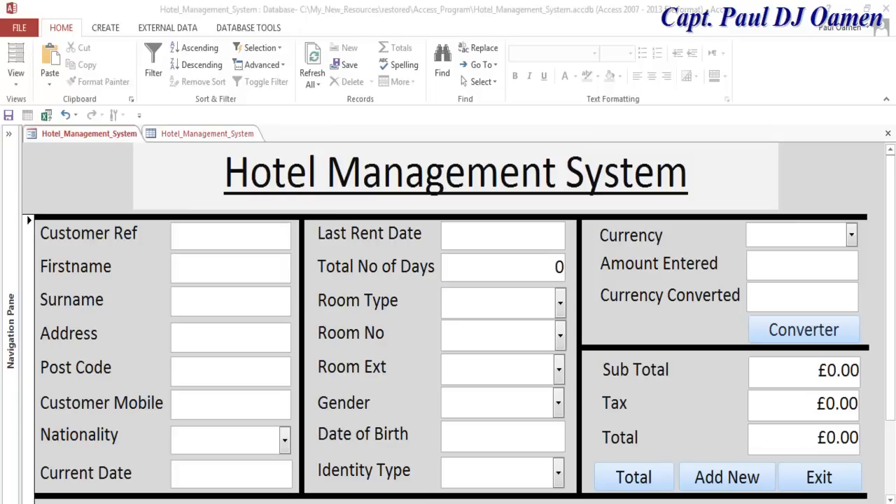
pyautogui.click(19, 90)
pyautogui.click(19, 89)
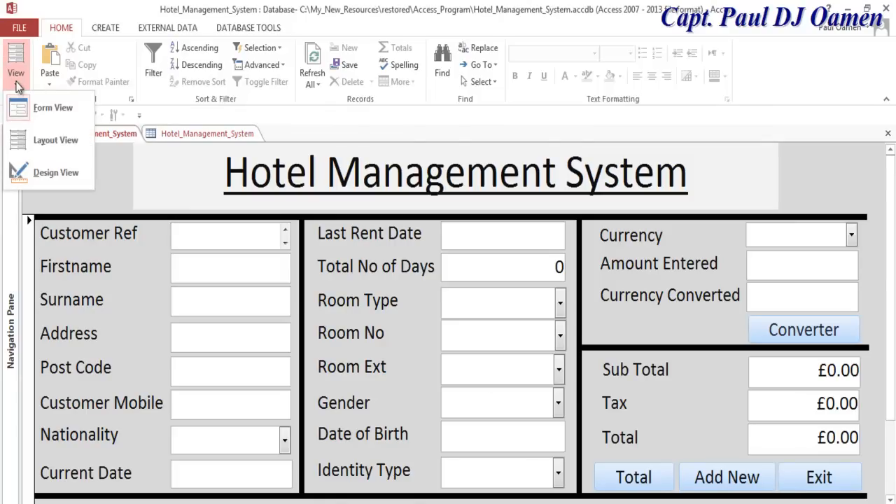
pyautogui.click(69, 179)
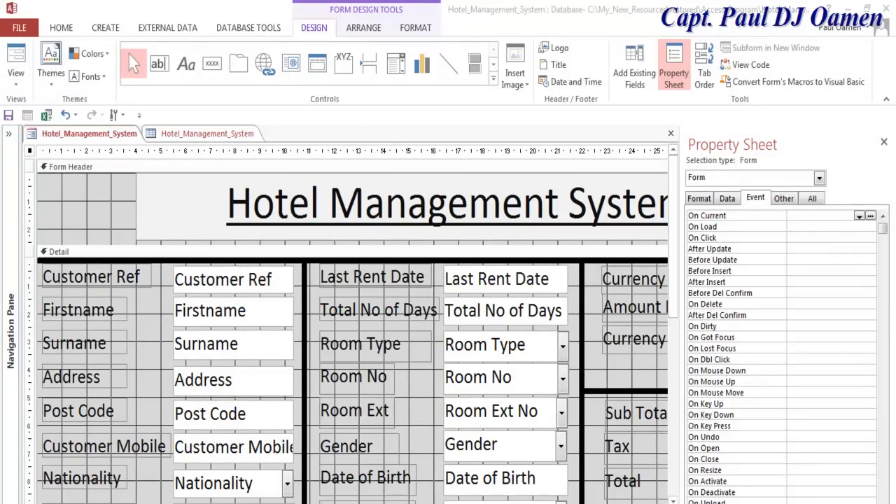
# - Check the properties of the Current Date and Last Rent Date boxes
pyautogui.hscroll(10, 350, 315)
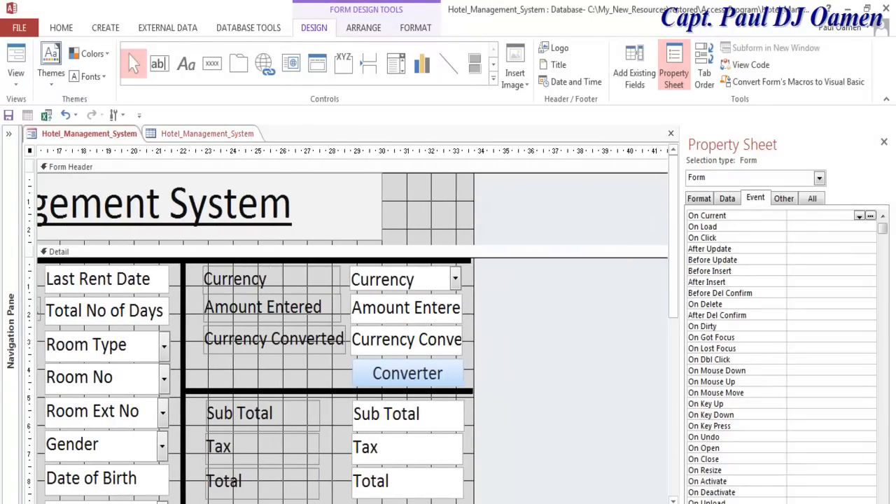
pyautogui.hscroll(-1, 350, 325)
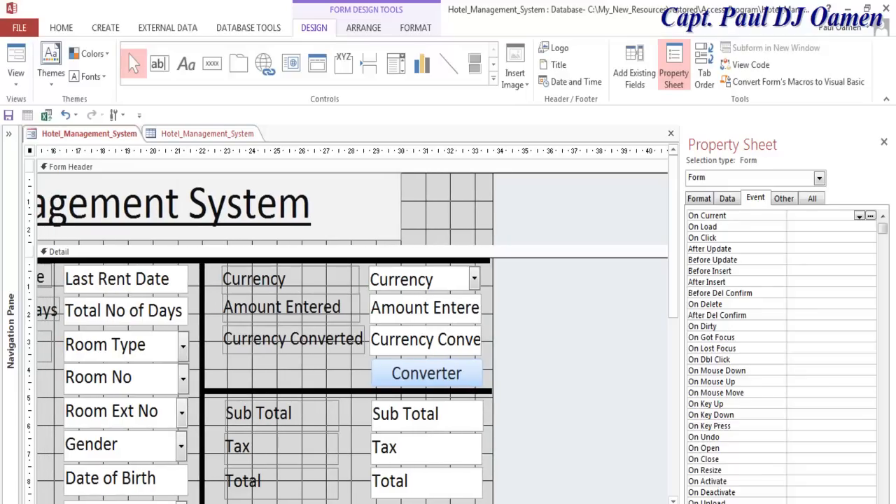
pyautogui.hscroll(-6, 350, 316)
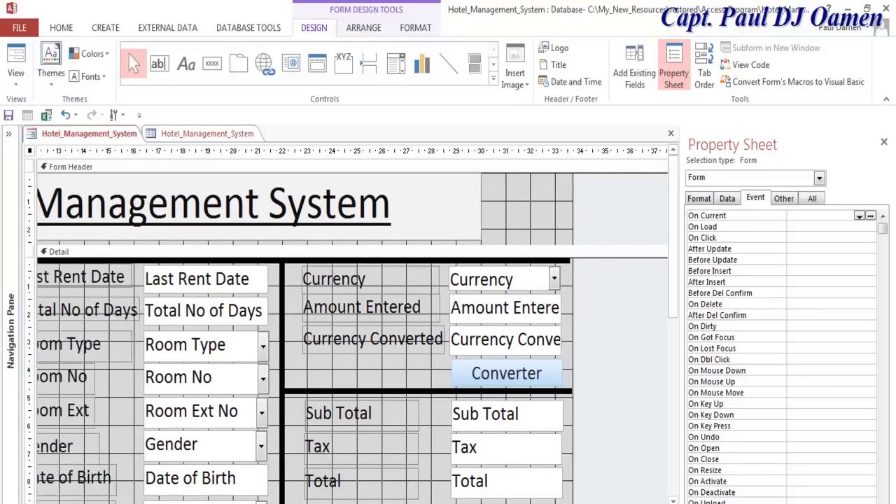
pyautogui.hscroll(-3, 350, 315)
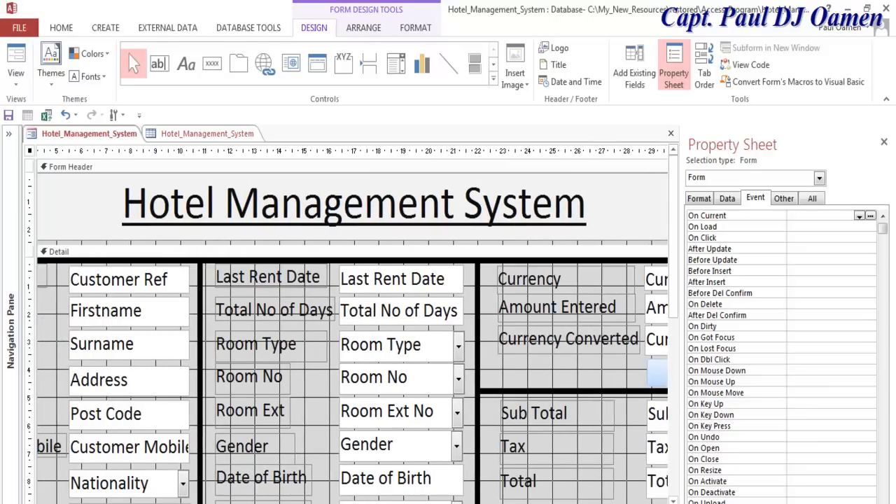
pyautogui.scroll(-3, 678, 281)
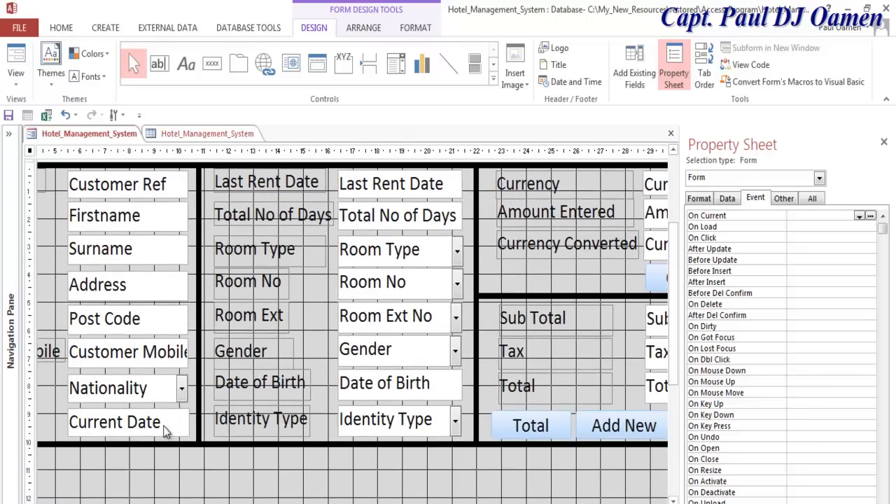
pyautogui.click(166, 432)
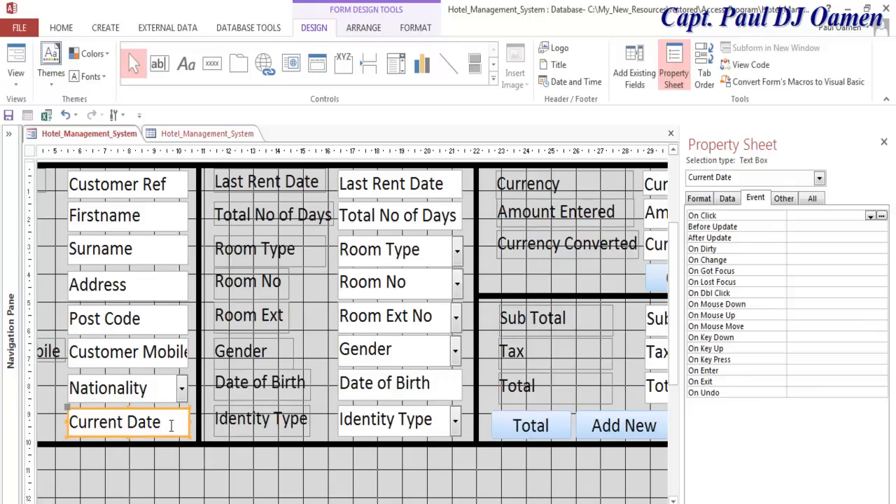
pyautogui.click(418, 183)
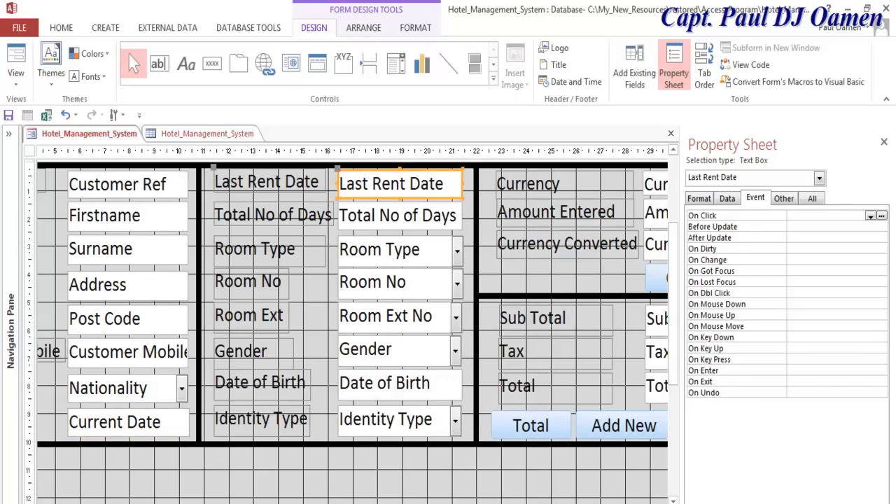
# - Select the Total button and bring up the builder choices for its On Click event
pyautogui.hscroll(-3, 352, 333)
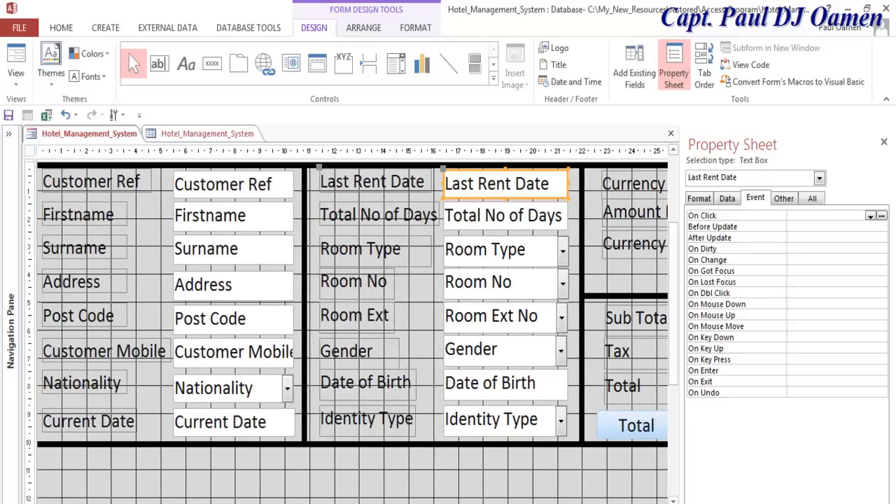
pyautogui.hscroll(3, 352, 333)
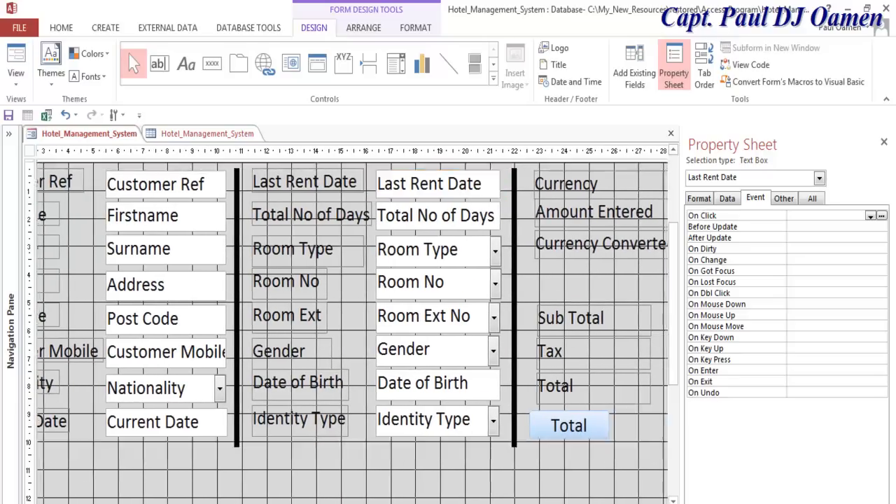
pyautogui.hscroll(3, 445, 418)
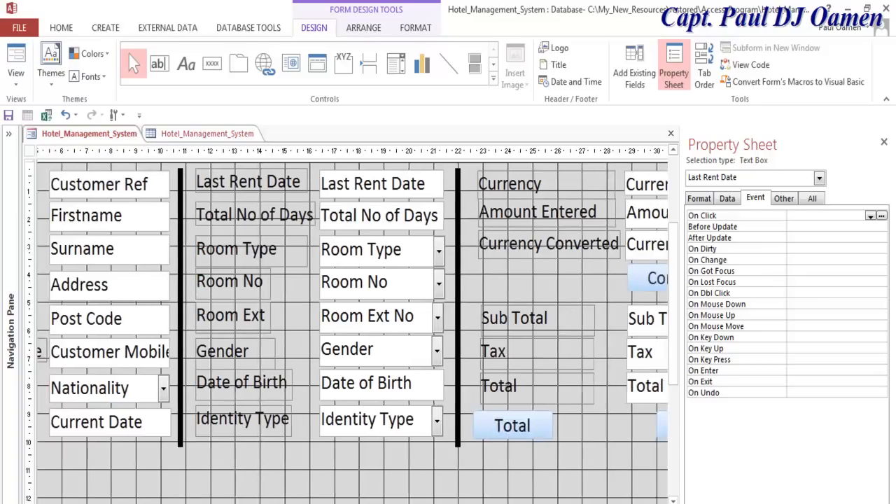
pyautogui.click(444, 421)
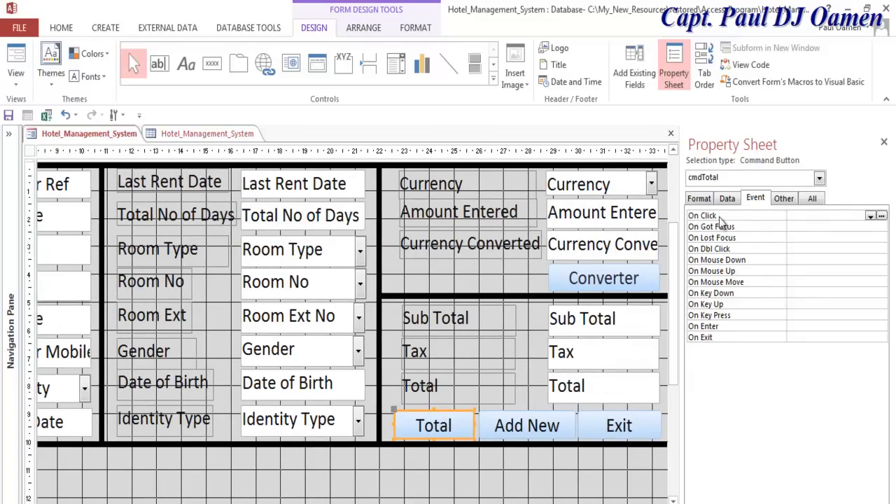
pyautogui.click(882, 216)
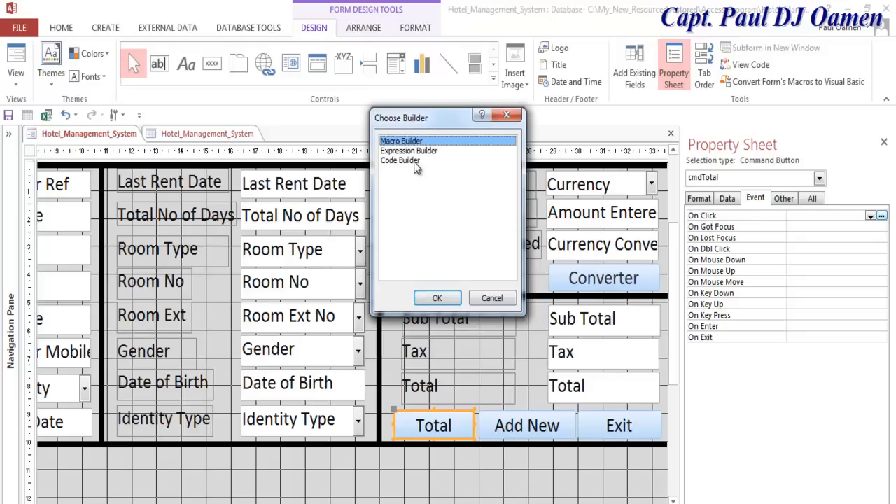
# - Dismiss Choose Builder and review the Tax, Sub Total, Total, Last Rent Date and Current Date boxes
pyautogui.click(509, 115)
pyautogui.click(602, 354)
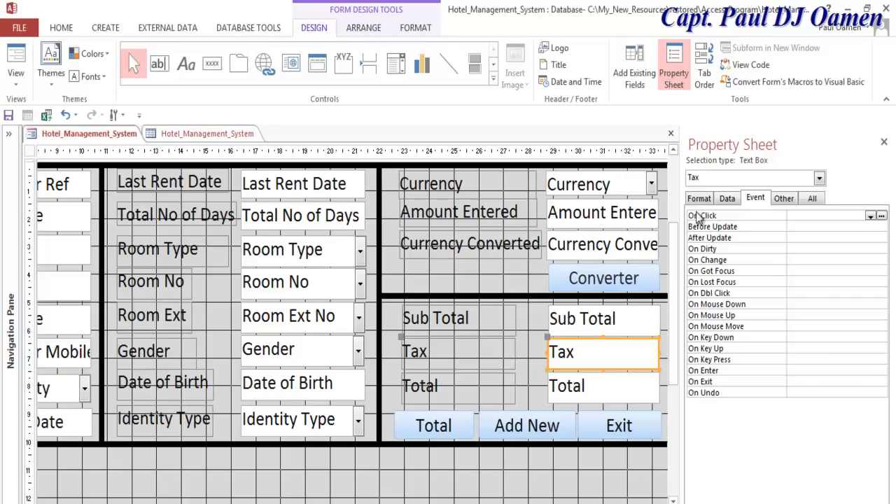
pyautogui.click(616, 320)
pyautogui.click(616, 390)
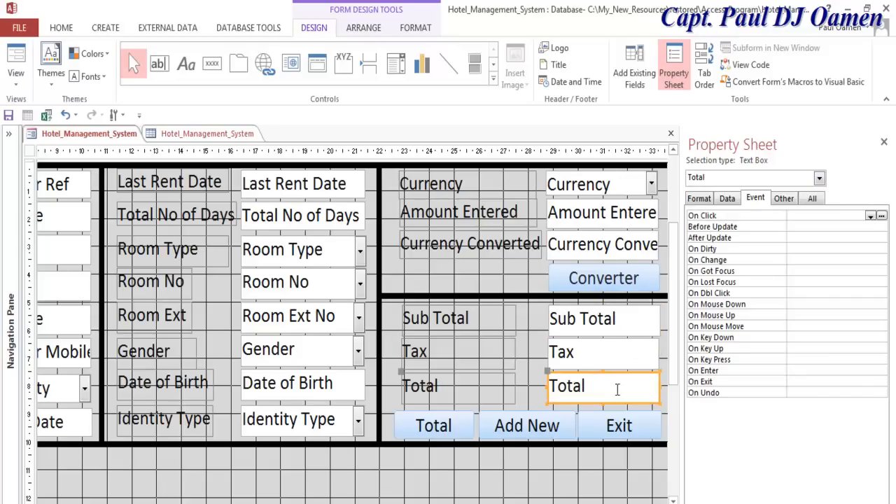
pyautogui.click(306, 184)
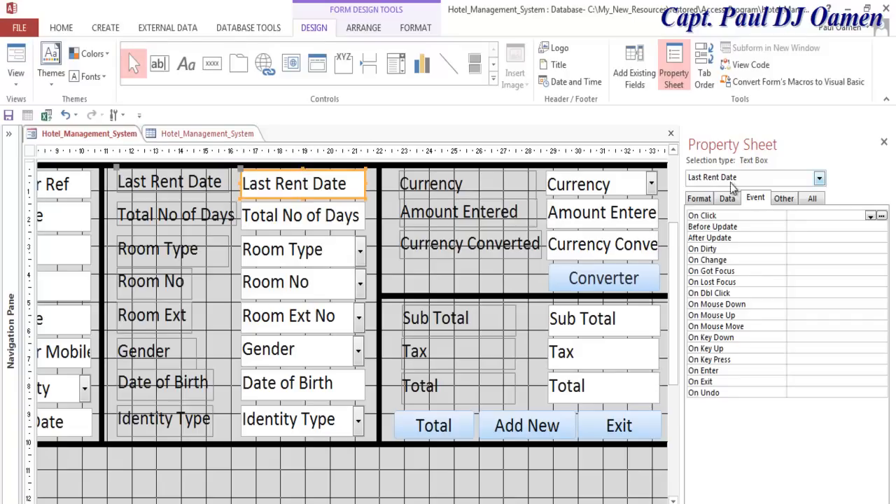
pyautogui.hscroll(-3, 353, 333)
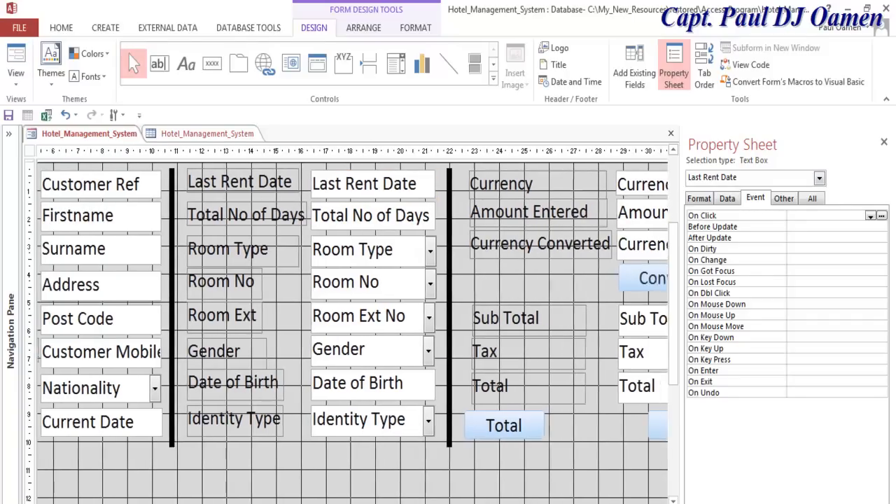
pyautogui.click(178, 423)
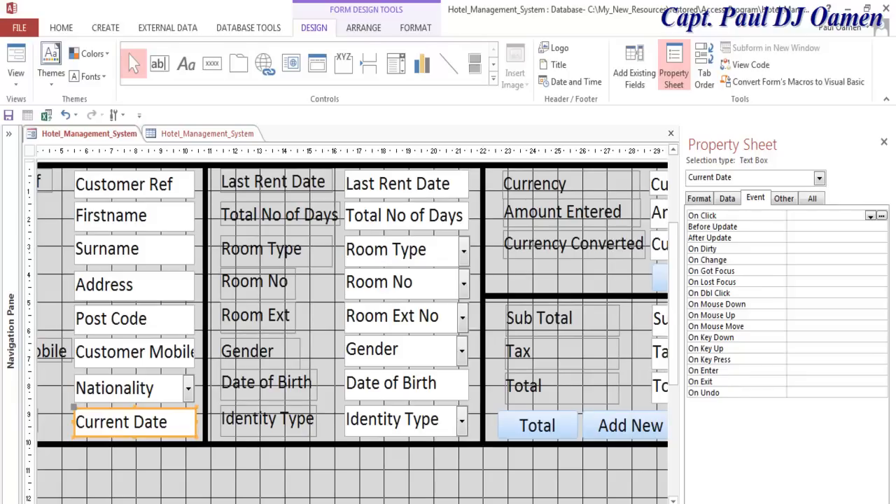
pyautogui.hscroll(7, 354, 455)
# - Reselect the Total button and choose Code Builder for its On Click event
pyautogui.click(319, 428)
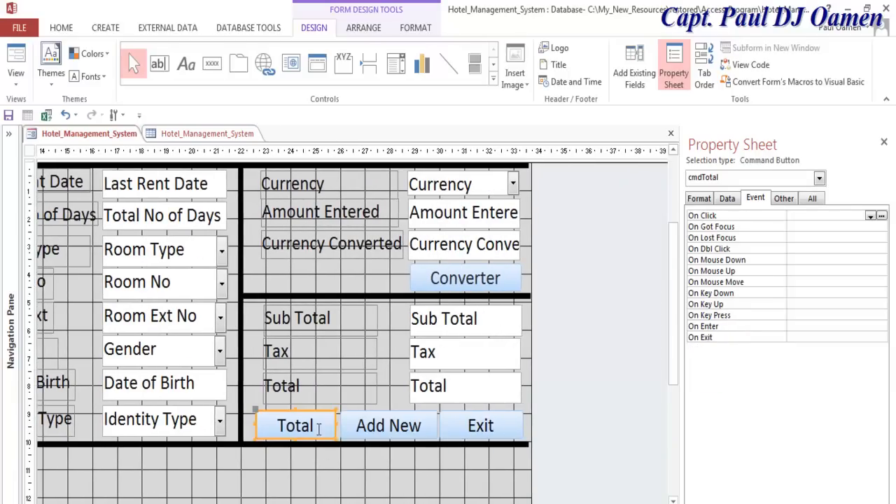
pyautogui.click(881, 215)
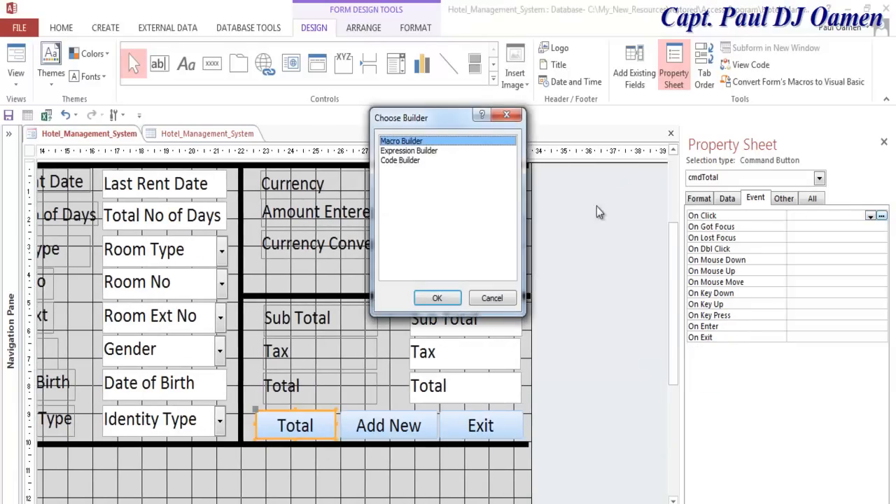
pyautogui.click(406, 160)
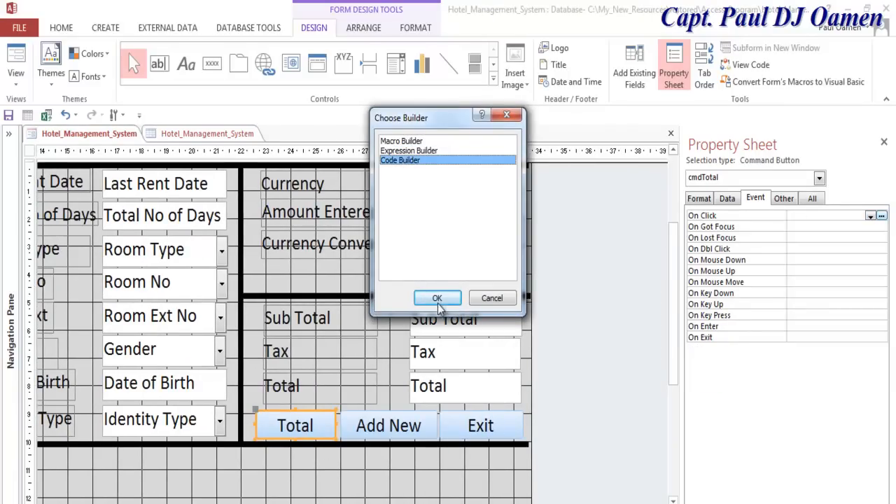
pyautogui.click(437, 299)
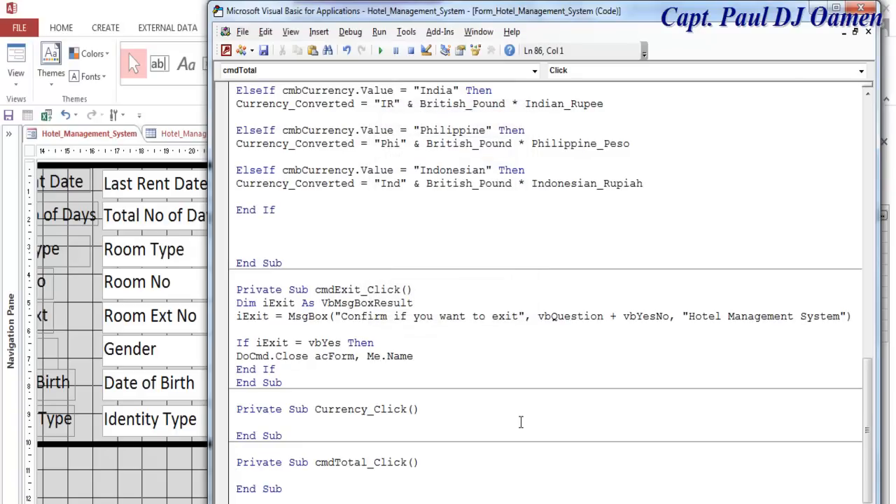
# - Declare 'Dim iTax, cTax As Double' at the top of cmdTotal_Click
pyautogui.click(292, 489)
pyautogui.press('Return')
pyautogui.press('Return')
pyautogui.press('Return')
pyautogui.press('Return')
pyautogui.press('Return')
pyautogui.press('Return')
pyautogui.press('Return')
pyautogui.press('Return')
pyautogui.press('Return')
pyautogui.press('Return')
pyautogui.press('Return')
pyautogui.press('Return')
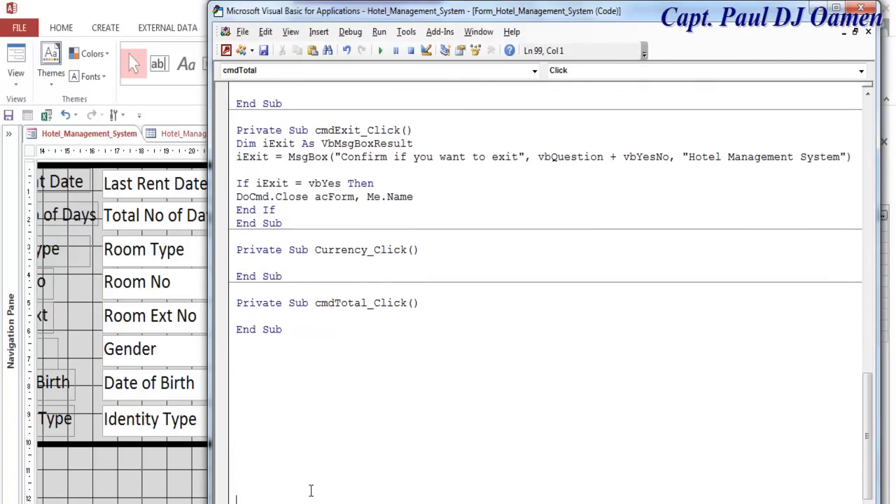
pyautogui.scroll(-4, 282, 362)
pyautogui.click(292, 169)
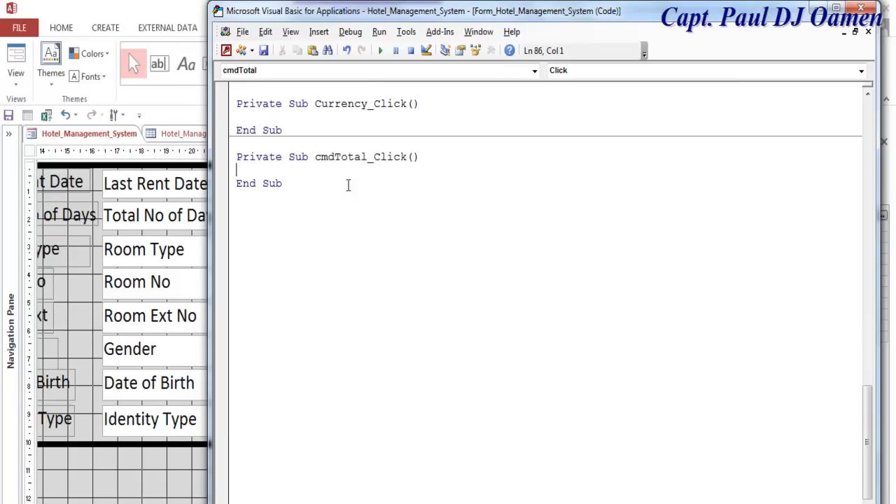
pyautogui.write('Dim iTax, cTax')
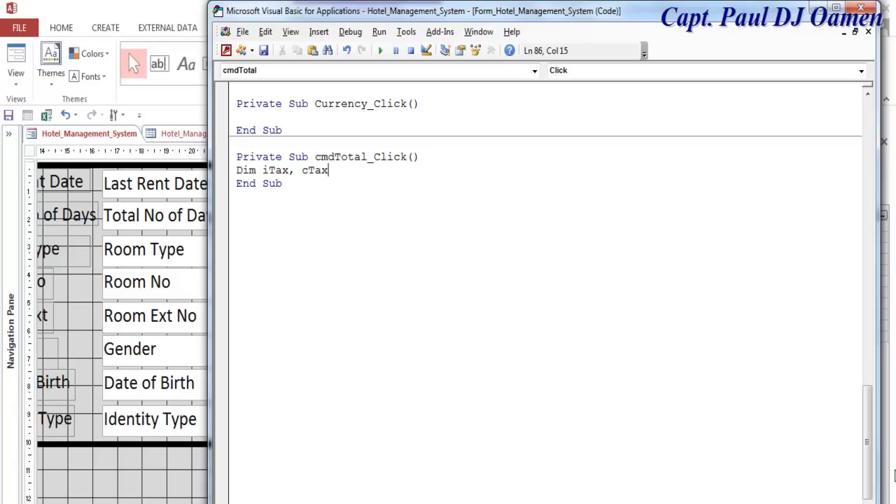
pyautogui.write(' as Double')
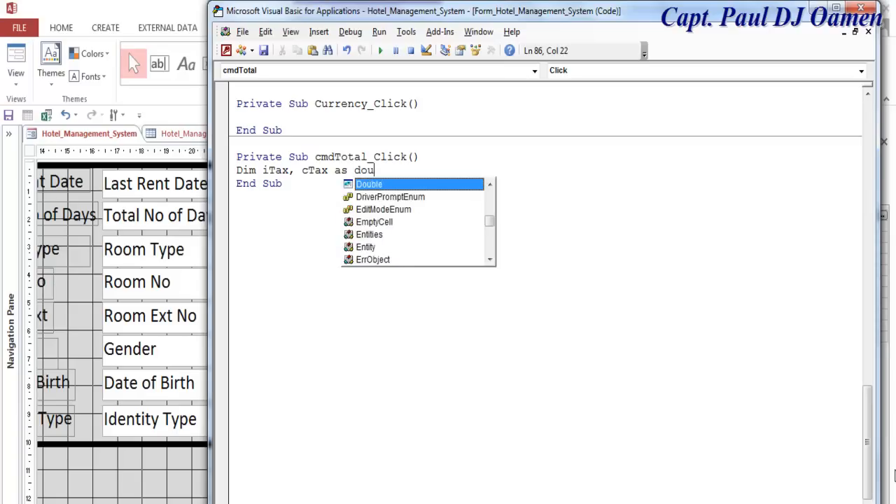
pyautogui.press('Return')
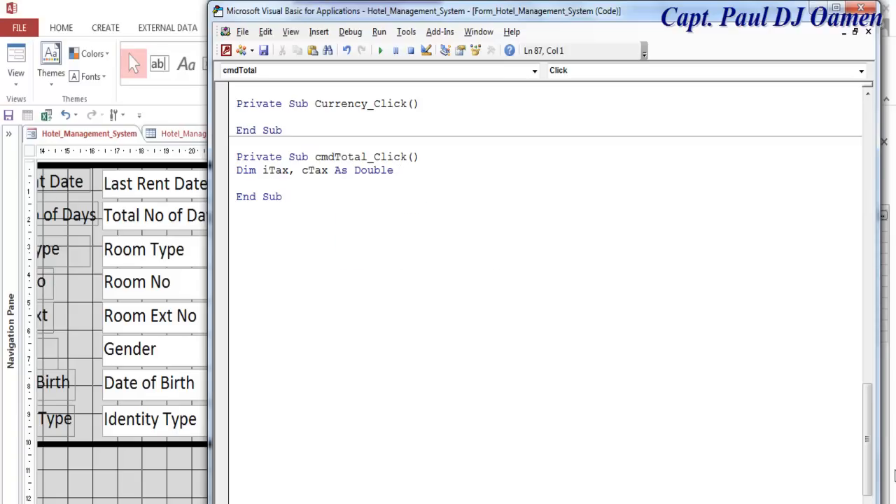
# - Add Total_No_of_Days = DateDiff("d", CDate(Current_Date), CDate(Last_Rent_Date)) below the declaration
pyautogui.press('Return')
pyautogui.write('Total')
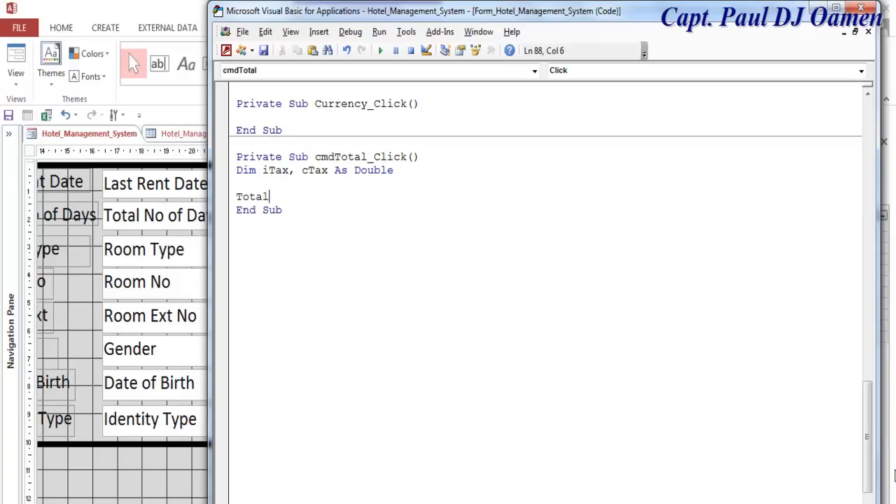
pyautogui.write('_No ')
pyautogui.write('of_Days = Date')
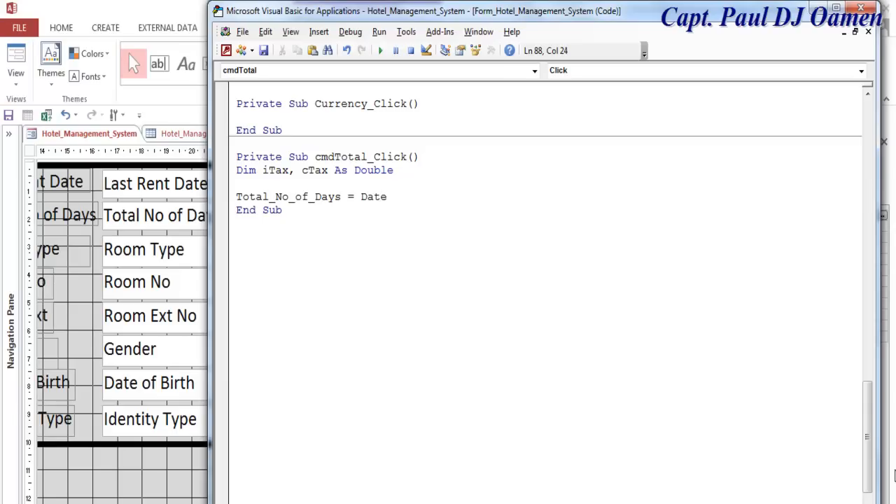
pyautogui.write('Diff(')
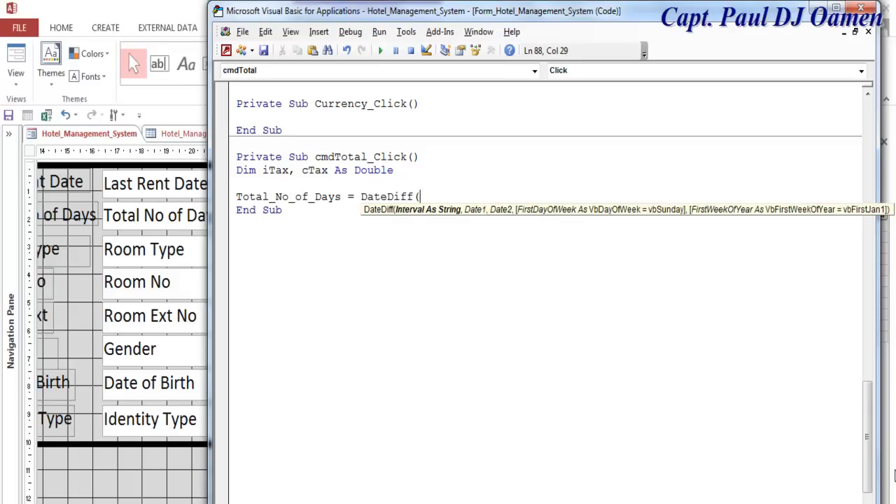
pyautogui.write('"d", C')
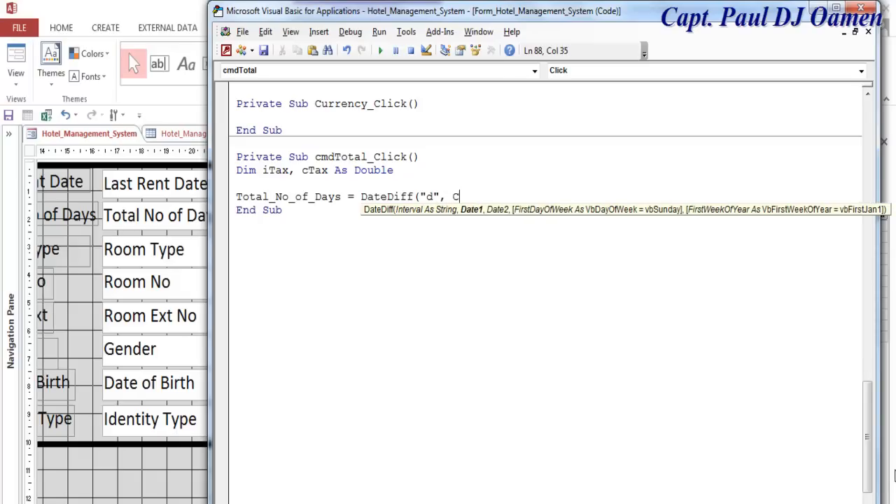
pyautogui.write('Date')
pyautogui.write('(C')
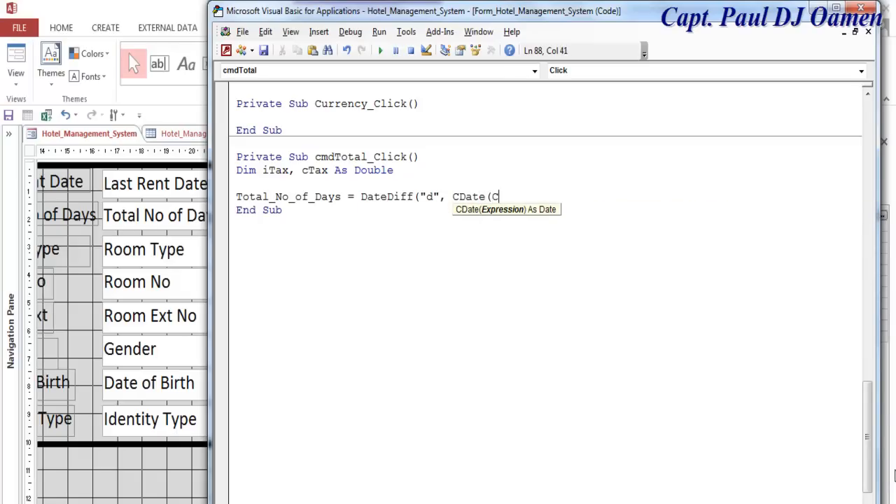
pyautogui.write('urrent_Date),')
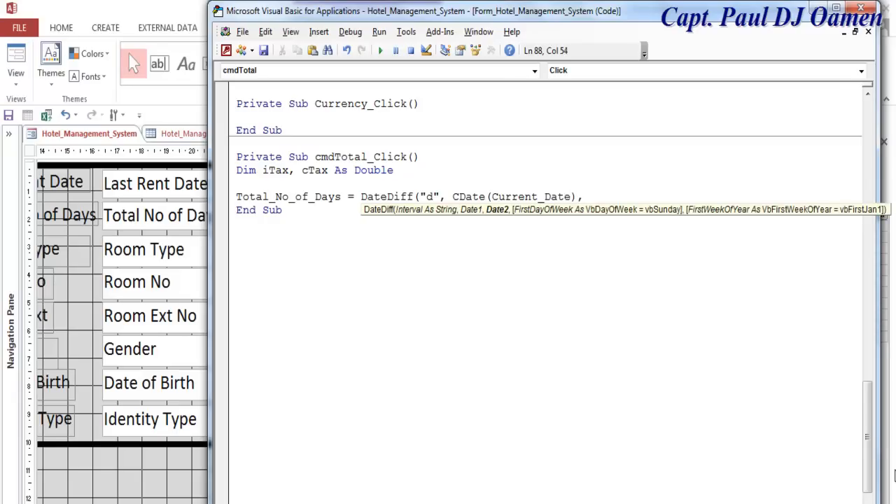
pyautogui.write(' CDate(Last')
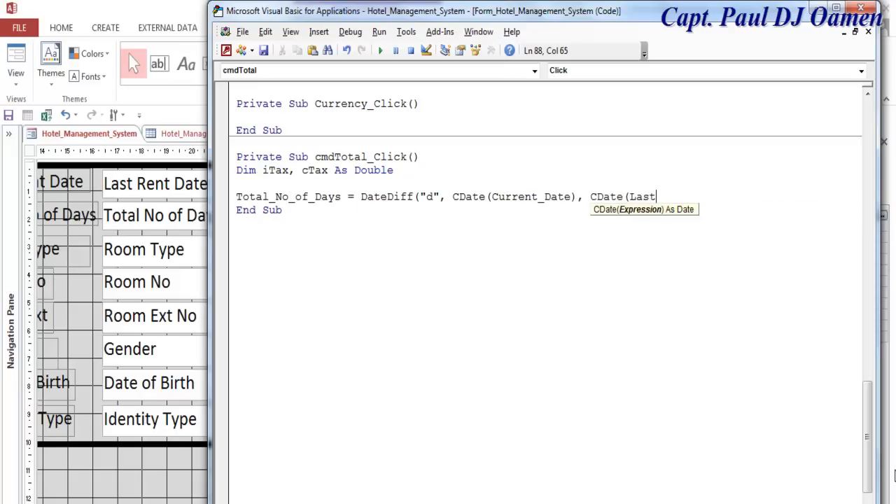
pyautogui.write('_Rent_Date))')
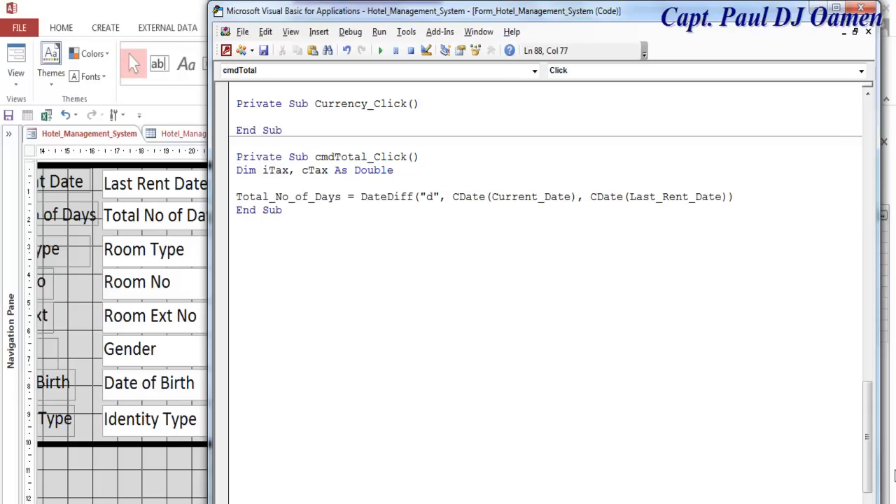
pyautogui.press('Return')
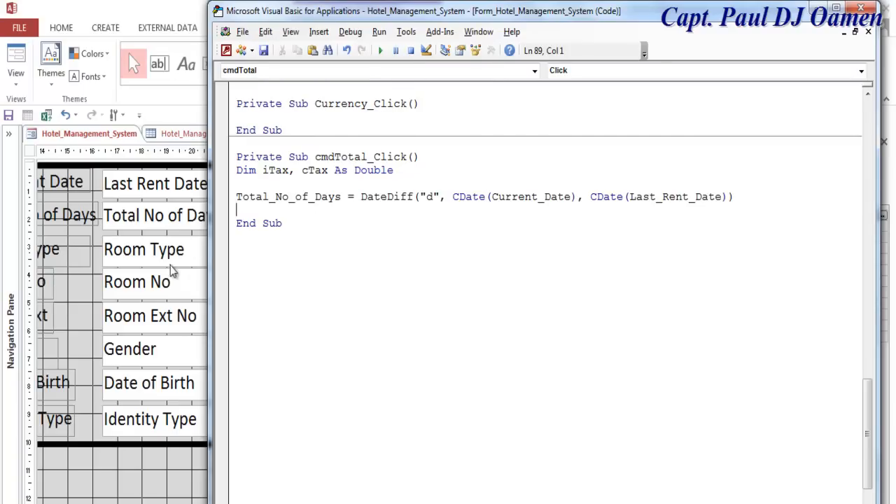
# - Leave the VBA editor and bring the hotel form's Design View back to the front
pyautogui.click(73, 281)
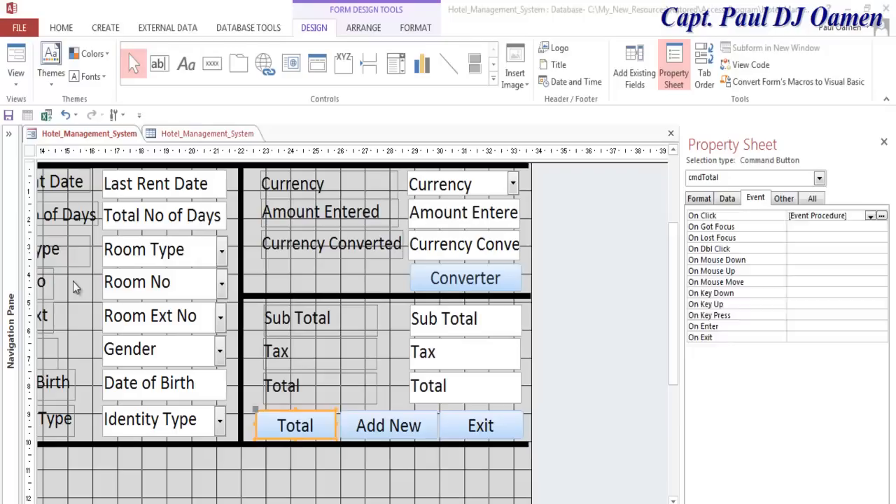
# - In Form View, pick Current Date 12/03/2018 and Last Rent Date 27/03/2018 from the calendars
pyautogui.click(16, 79)
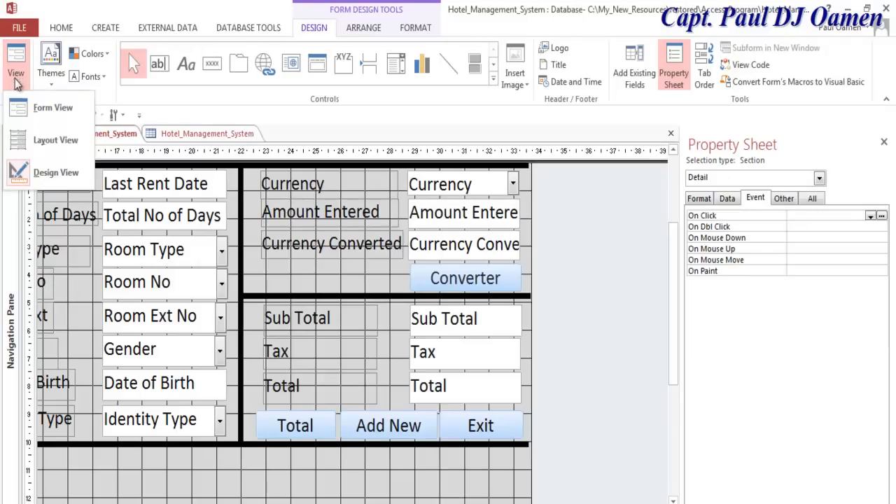
pyautogui.click(40, 109)
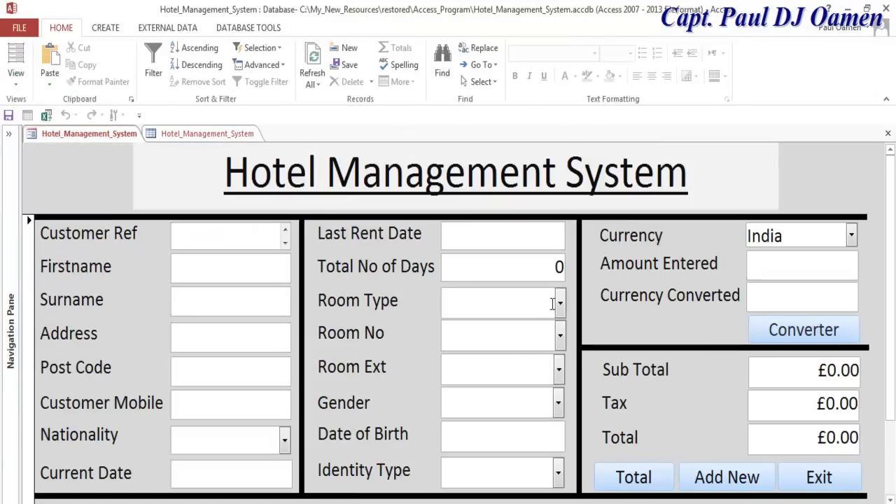
pyautogui.click(255, 478)
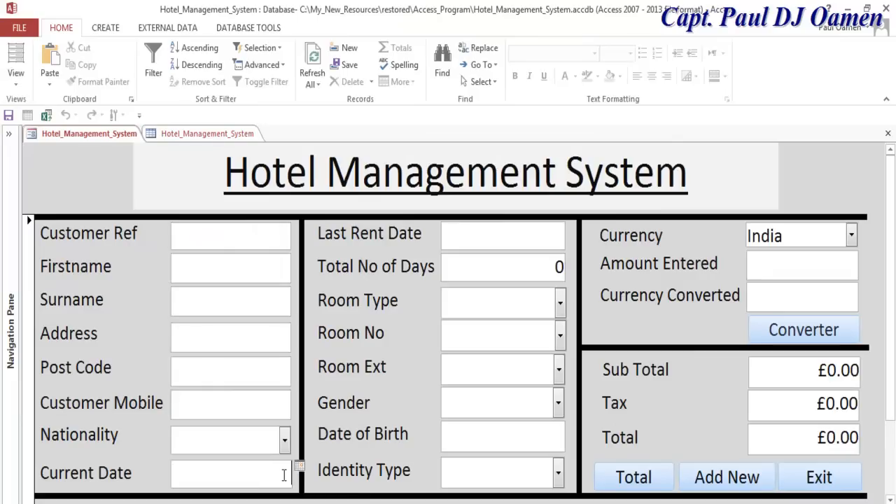
pyautogui.click(299, 466)
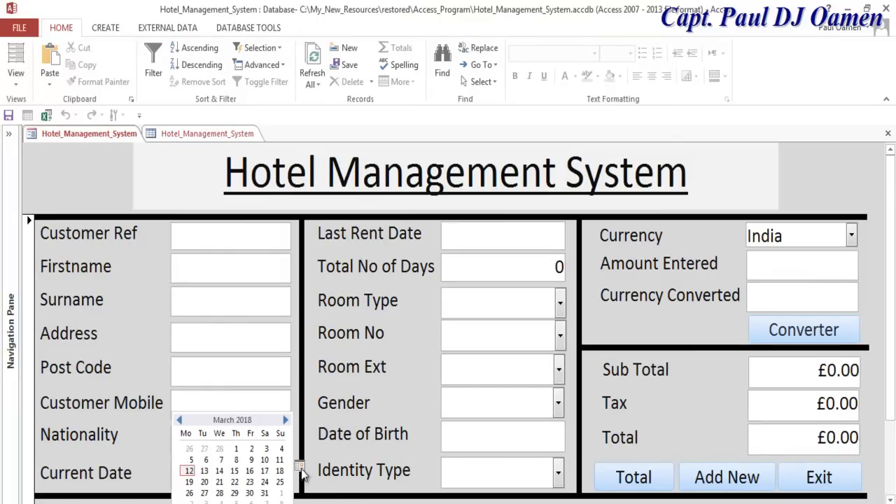
pyautogui.click(190, 471)
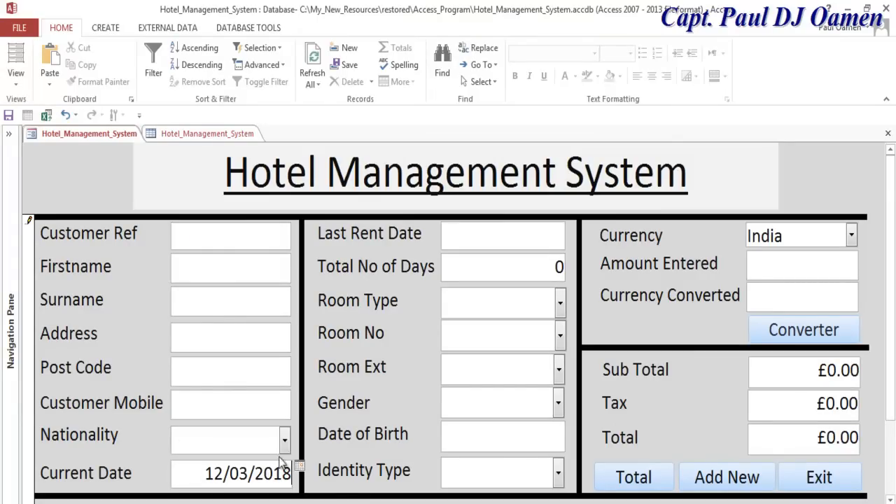
pyautogui.click(550, 239)
pyautogui.click(572, 228)
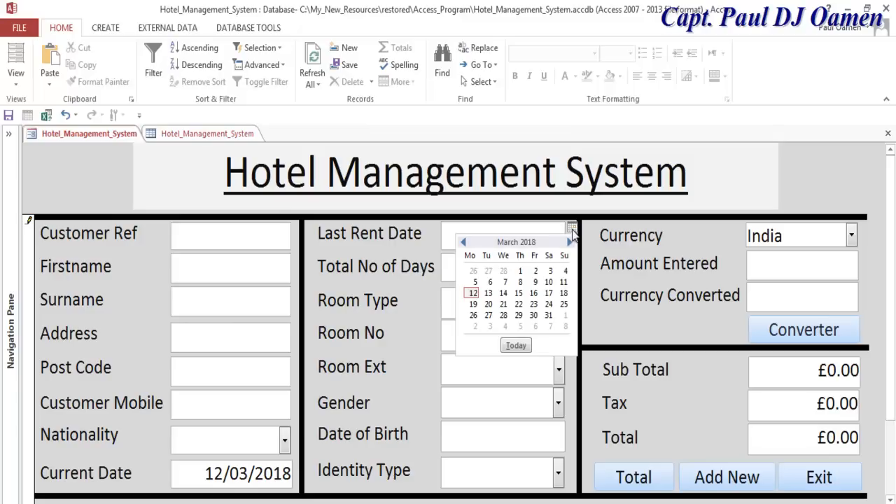
pyautogui.click(489, 316)
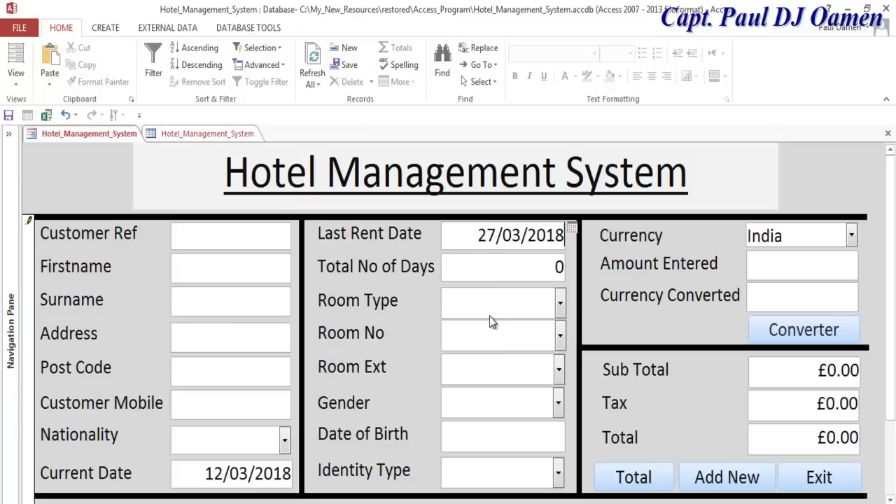
# - Run Total to get 15 days, set Room Type to Double, and return to Design View
pyautogui.click(656, 483)
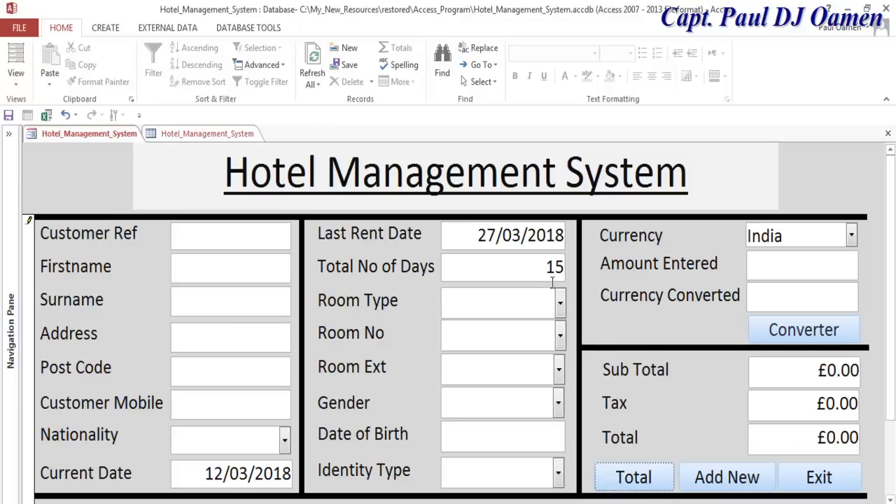
pyautogui.click(561, 301)
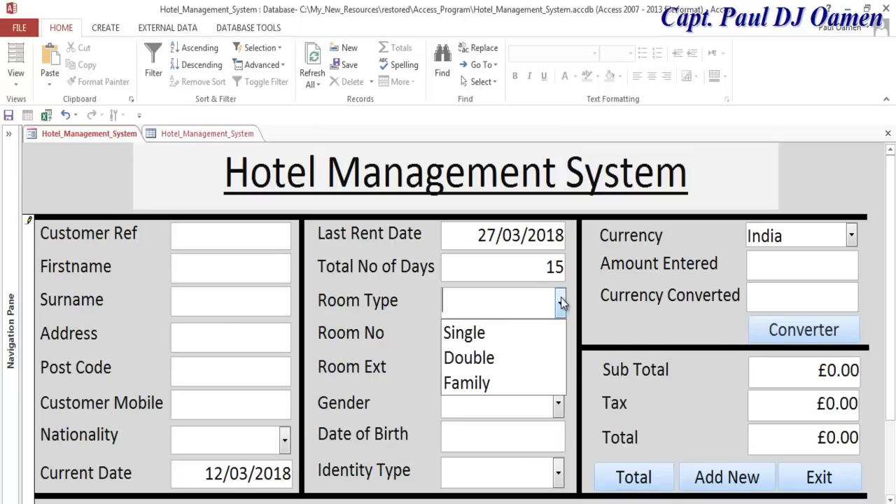
pyautogui.click(482, 335)
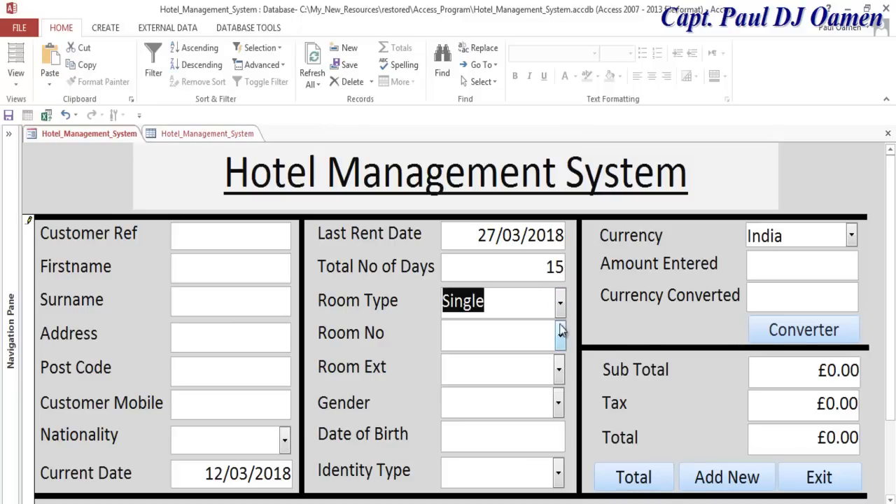
pyautogui.click(506, 304)
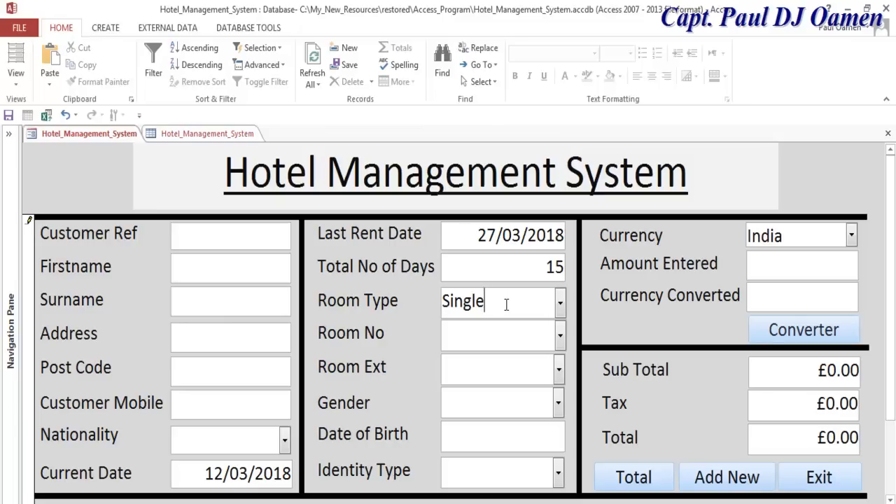
pyautogui.click(560, 308)
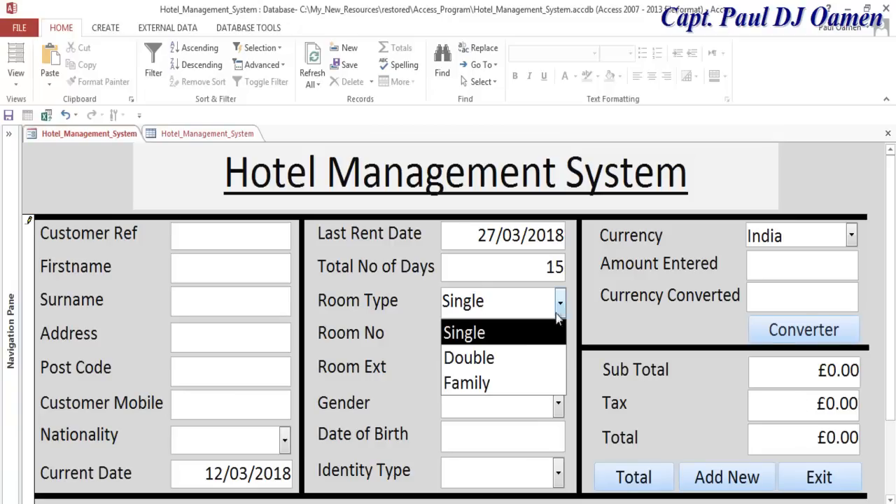
pyautogui.click(514, 357)
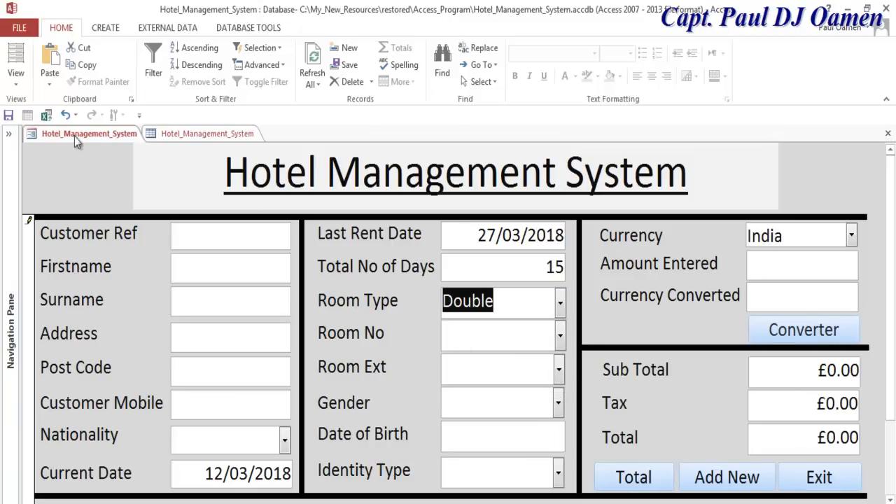
pyautogui.click(17, 83)
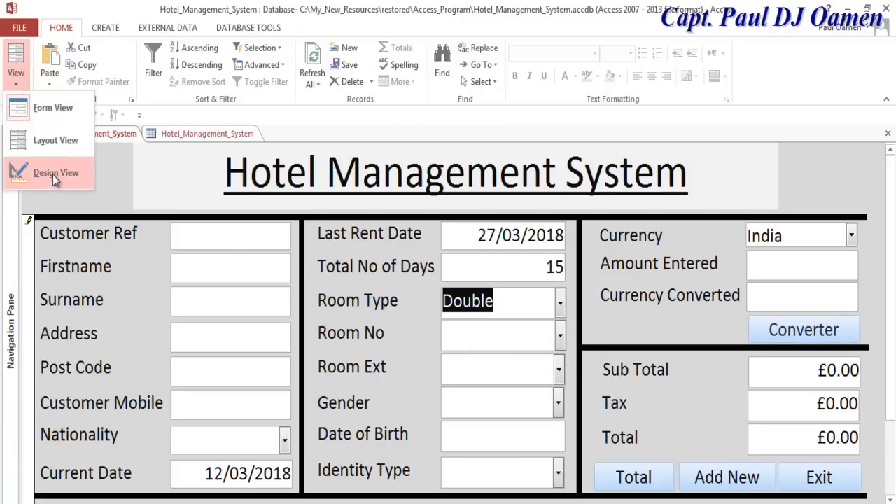
pyautogui.click(52, 173)
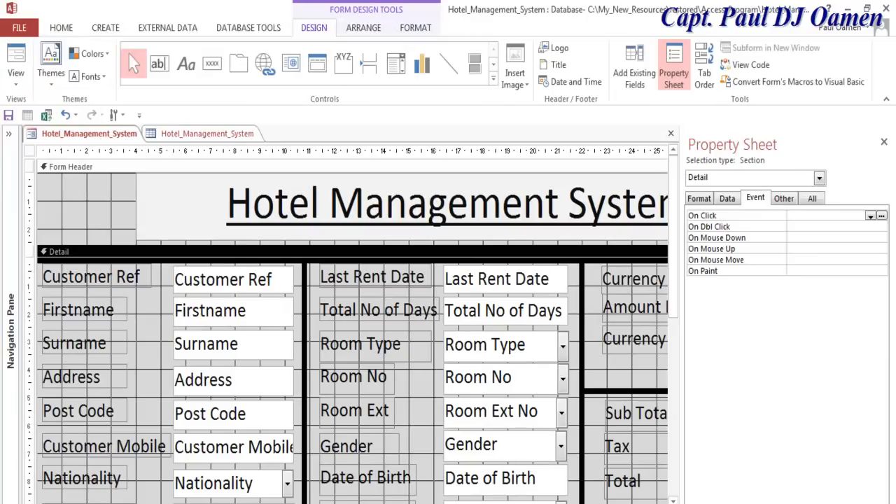
# - Select the Total button and open its On Click code
pyautogui.hscroll(5, 666, 293)
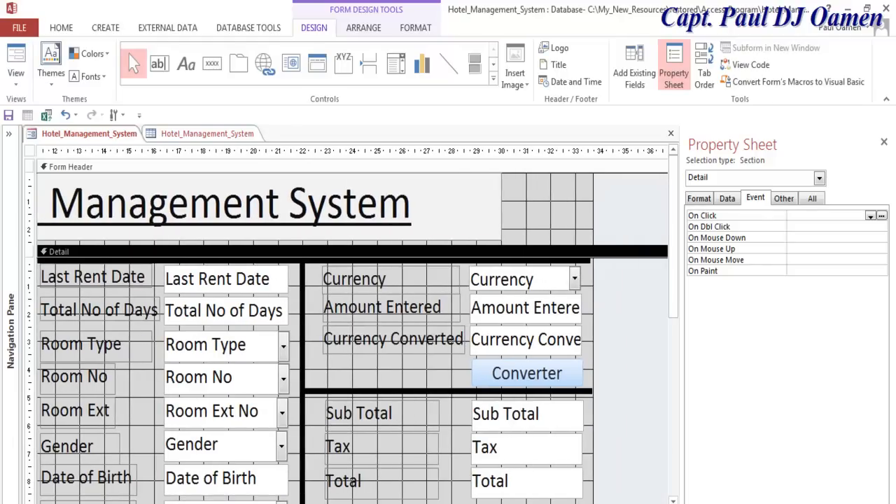
pyautogui.click(666, 292)
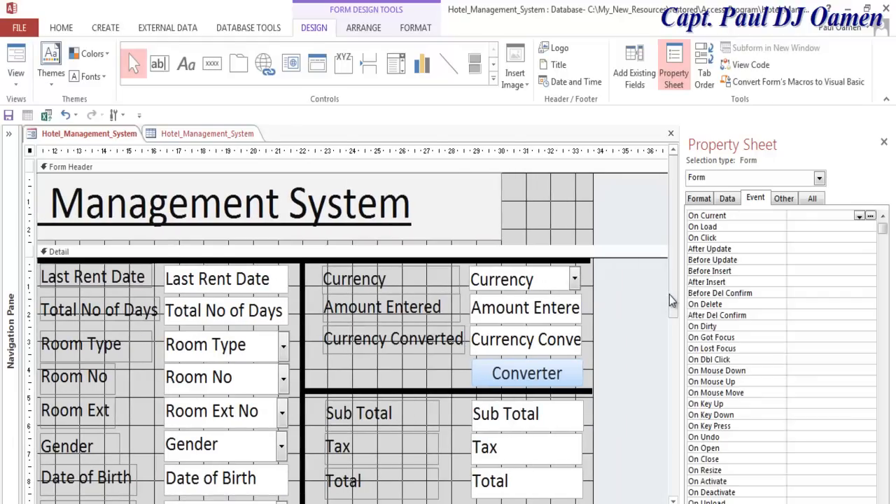
pyautogui.scroll(-2, 669, 298)
pyautogui.click(387, 459)
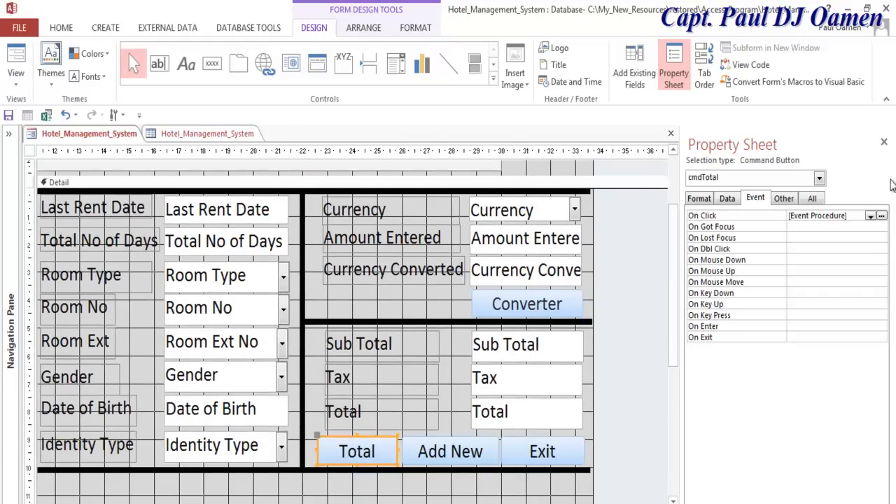
pyautogui.click(871, 215)
# - Add blank lines after the DateDiff line and select the three room variable declarations
pyautogui.click(735, 143)
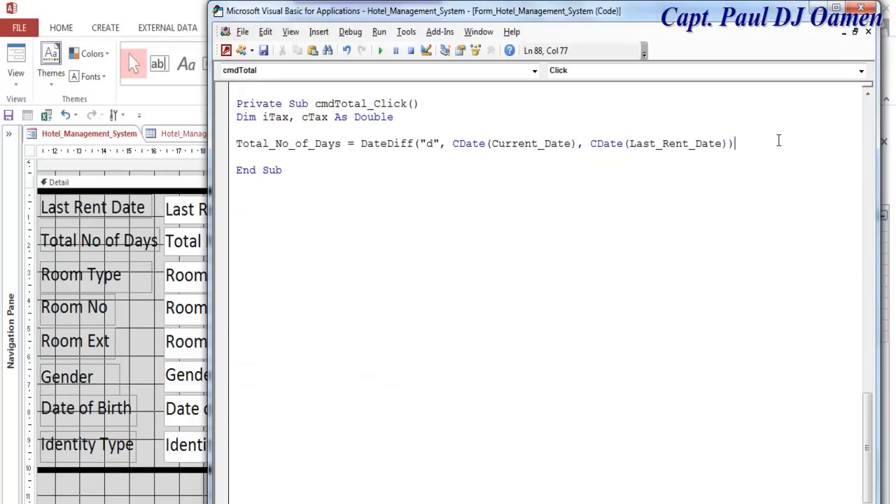
pyautogui.press('Return')
pyautogui.press('Return')
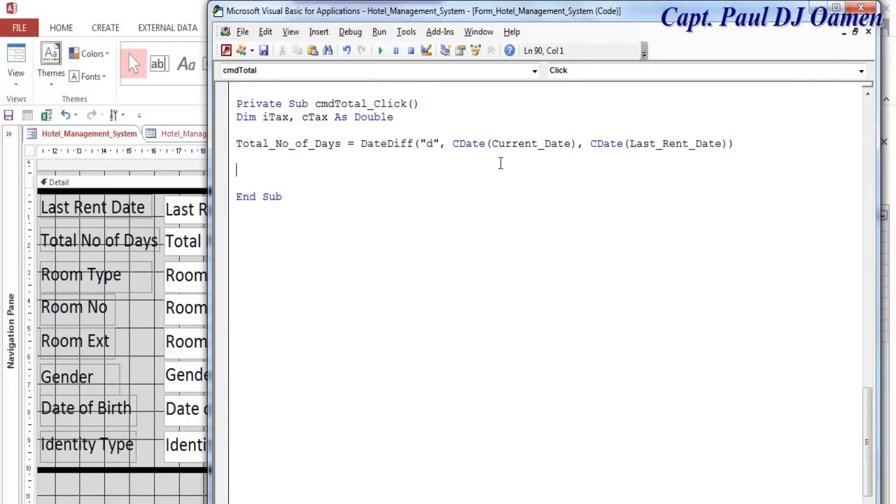
pyautogui.scroll(6, 493, 204)
pyautogui.scroll(4, 493, 205)
pyautogui.scroll(10, 492, 205)
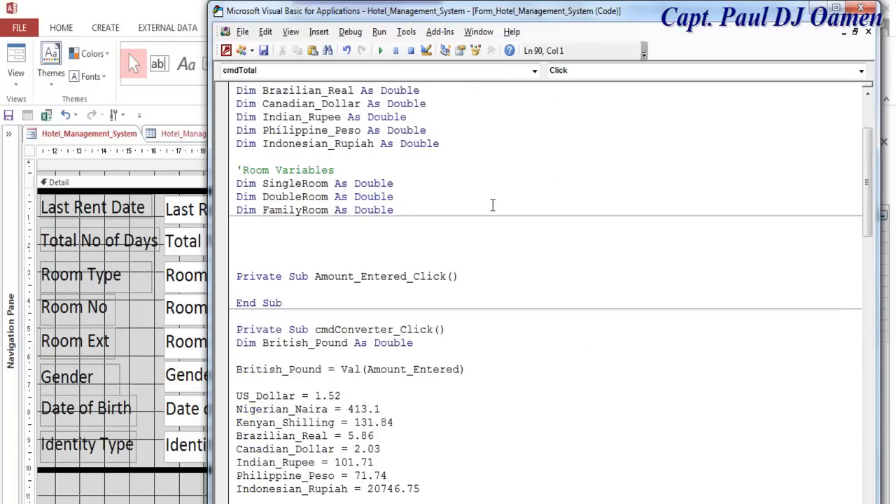
pyautogui.moveTo(225, 291); pyautogui.dragTo(410, 324)
pyautogui.hotkey('ctrl', 'c')
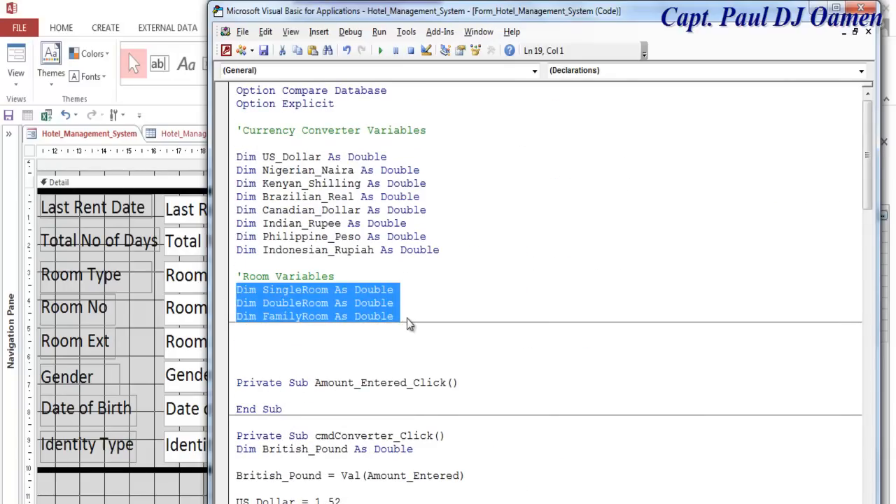
pyautogui.scroll(-15, 414, 320)
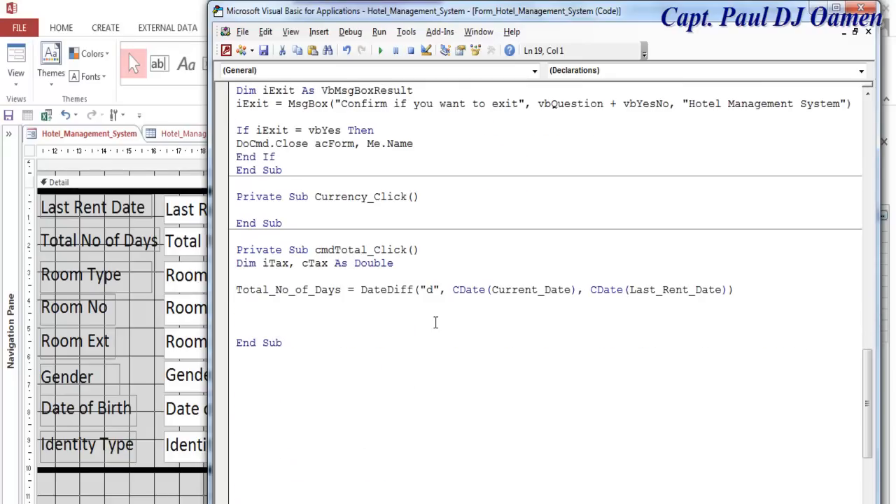
# - Paste the room declarations below the days calculation and set SingleRoom = 55.4
pyautogui.click(323, 316)
pyautogui.hotkey('ctrl', 'v')
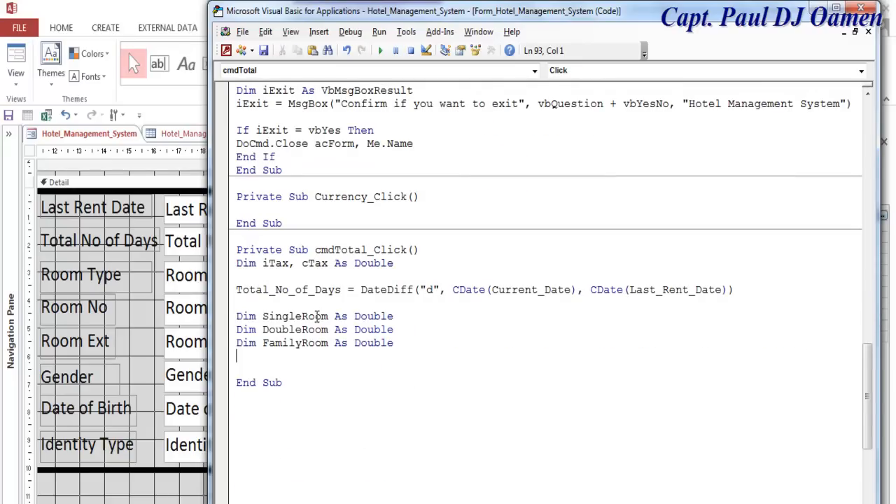
pyautogui.moveTo(394, 317); pyautogui.dragTo(335, 317)
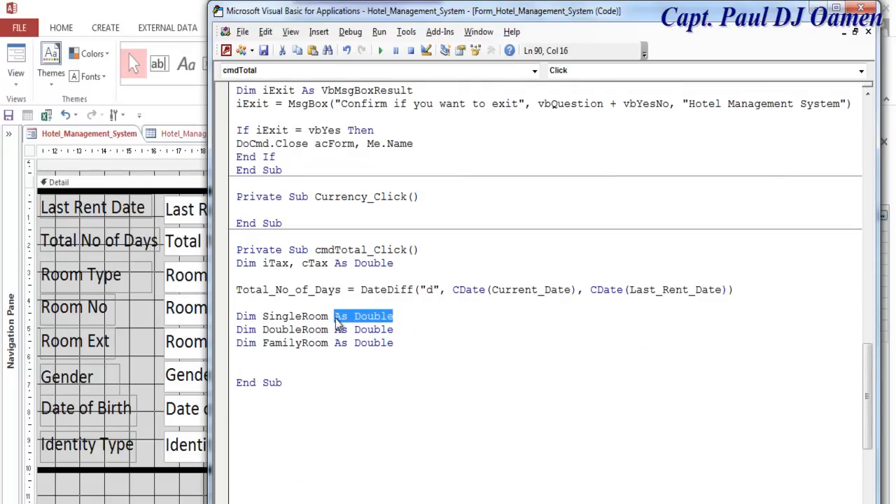
pyautogui.write('= ')
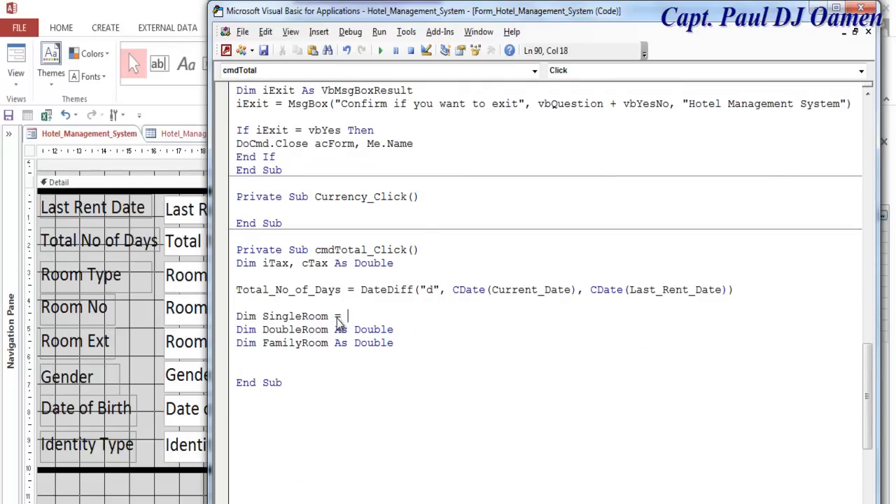
pyautogui.write('55.4')
pyautogui.click(339, 333)
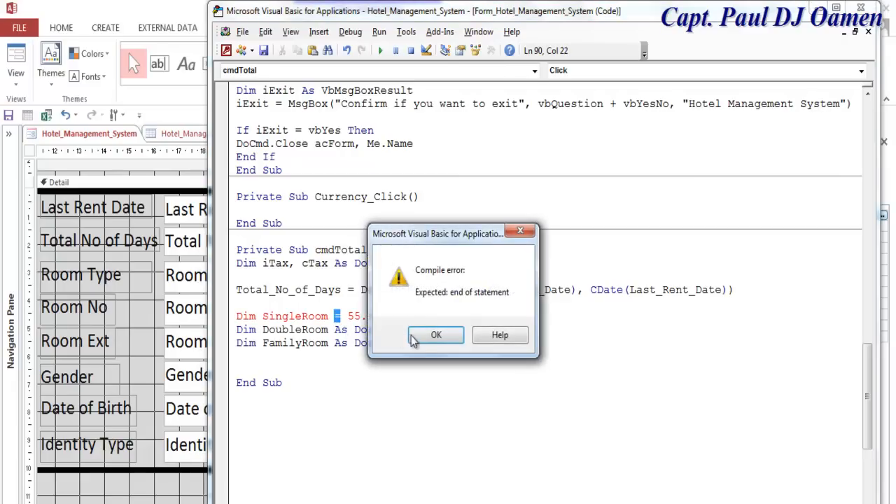
pyautogui.click(436, 335)
# - Remove the Dim keywords, set FamilyRoom = 95.9 and DoubleRoom = 76.6, and tidy blank lines
pyautogui.moveTo(258, 317); pyautogui.dragTo(235, 357)
pyautogui.press('Return')
pyautogui.press('Delete')
pyautogui.press('Delete')
pyautogui.moveTo(376, 357); pyautogui.dragTo(315, 358)
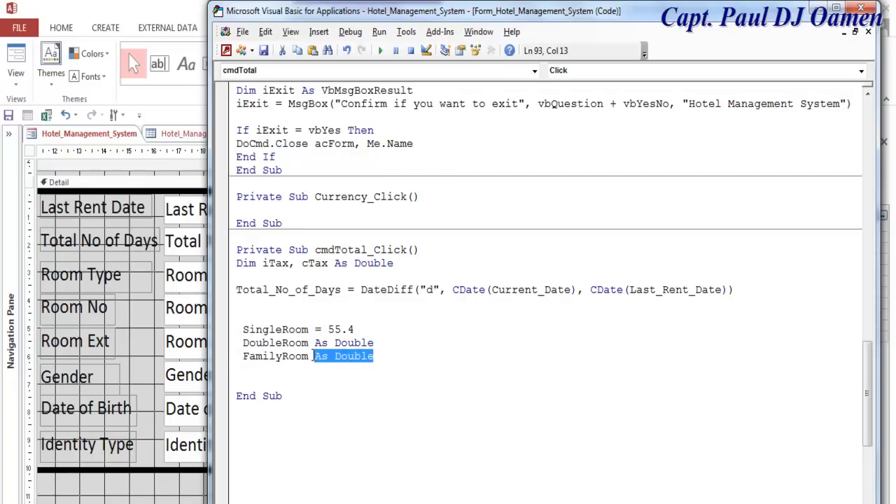
pyautogui.write('=')
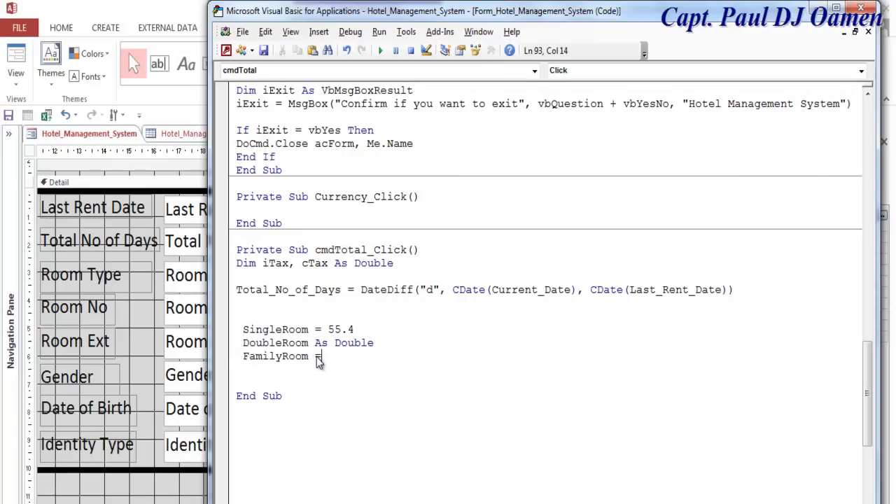
pyautogui.write('95.9')
pyautogui.moveTo(377, 343); pyautogui.dragTo(316, 347)
pyautogui.write('=76.6')
pyautogui.click(341, 368)
pyautogui.click(262, 304)
pyautogui.press('Delete')
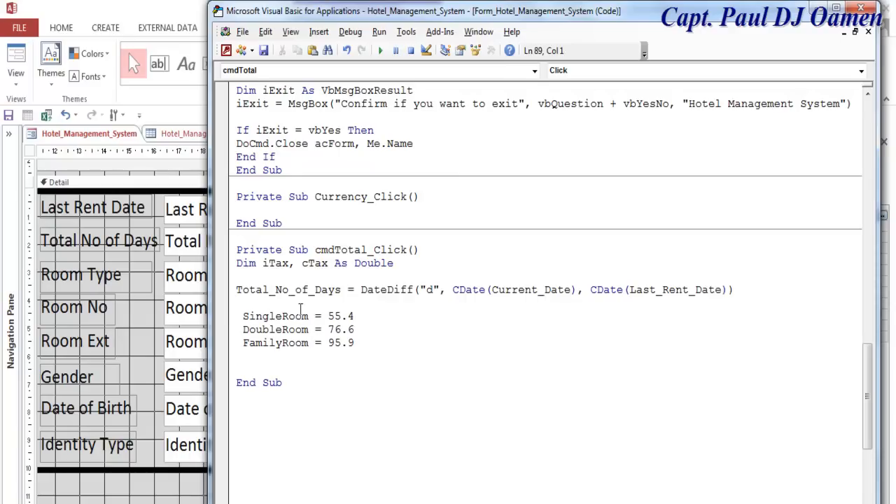
pyautogui.click(365, 344)
pyautogui.press('Return')
pyautogui.press('Return')
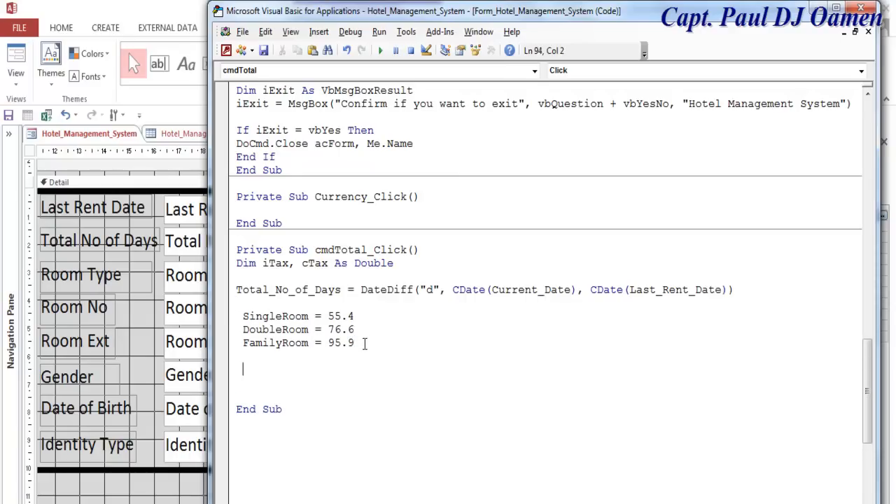
# - Start an If Room_Type.Value = "Single" Then block
pyautogui.write('if Room_Ty')
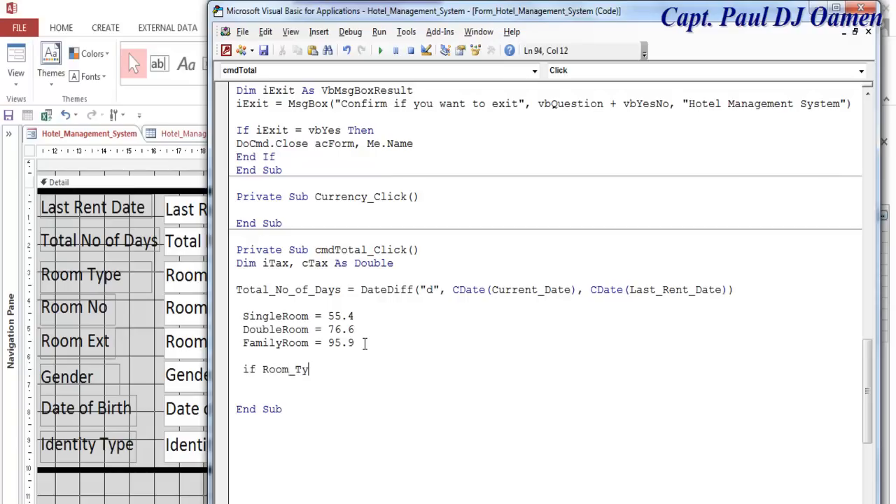
pyautogui.write('pe.ValidationRule')
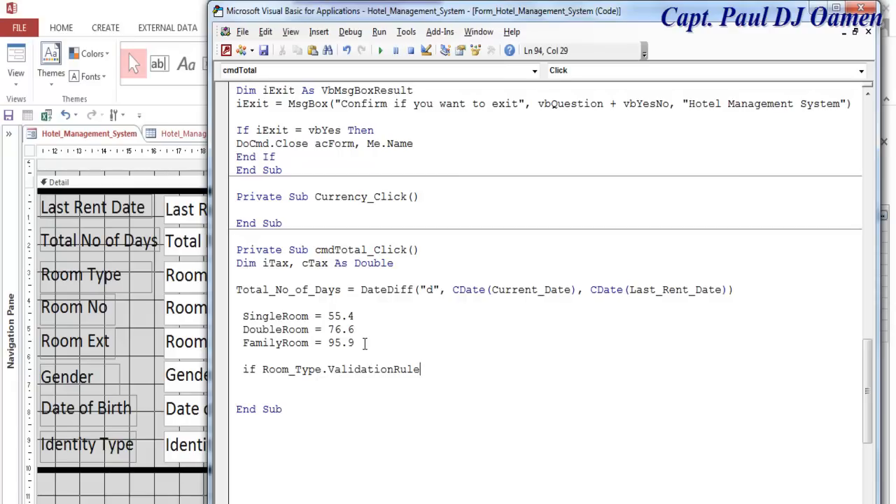
pyautogui.press('BackSpace')
pyautogui.press('BackSpace')
pyautogui.press('BackSpace')
pyautogui.press('BackSpace')
pyautogui.press('BackSpace')
pyautogui.press('BackSpace')
pyautogui.press('BackSpace')
pyautogui.press('BackSpace')
pyautogui.press('BackSpace')
pyautogui.press('BackSpace')
pyautogui.press('BackSpace')
pyautogui.write('ue=')
pyautogui.press('BackSpace')
pyautogui.write('=')
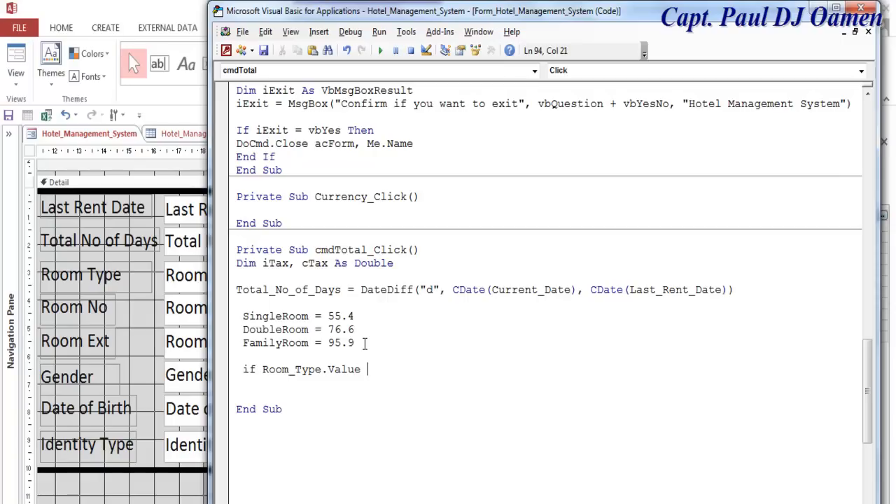
pyautogui.write(' "Single" then')
pyautogui.press('Return')
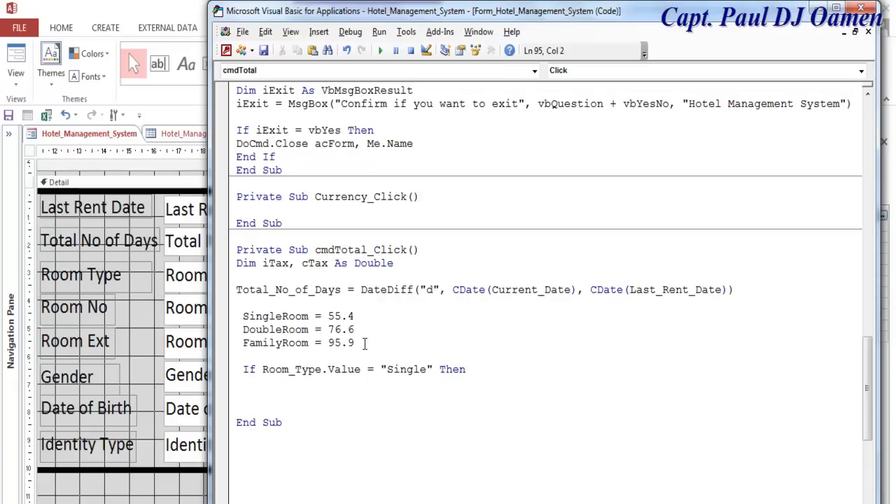
# - Write cTax = ((SingleRoom * Val(Total_No_of_Days)) * iTax) / 100 inside the Single branch
pyautogui.write('cTax = ((Sing')
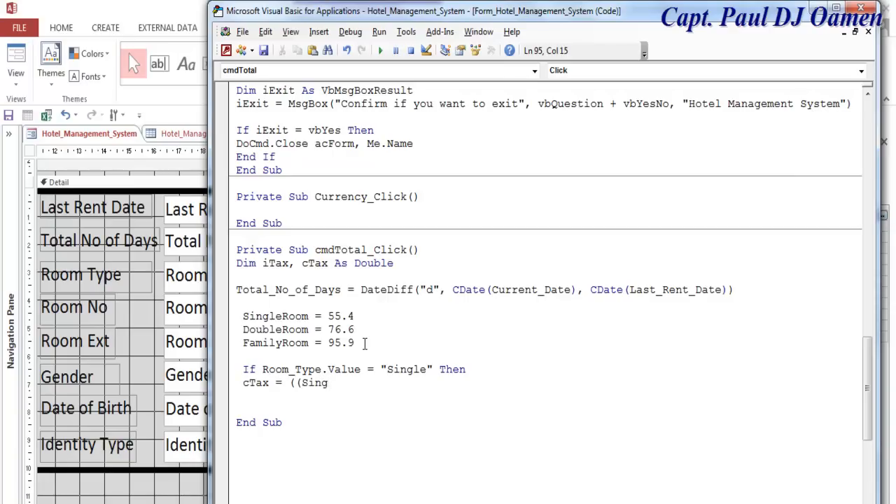
pyautogui.write('leRoom * val(')
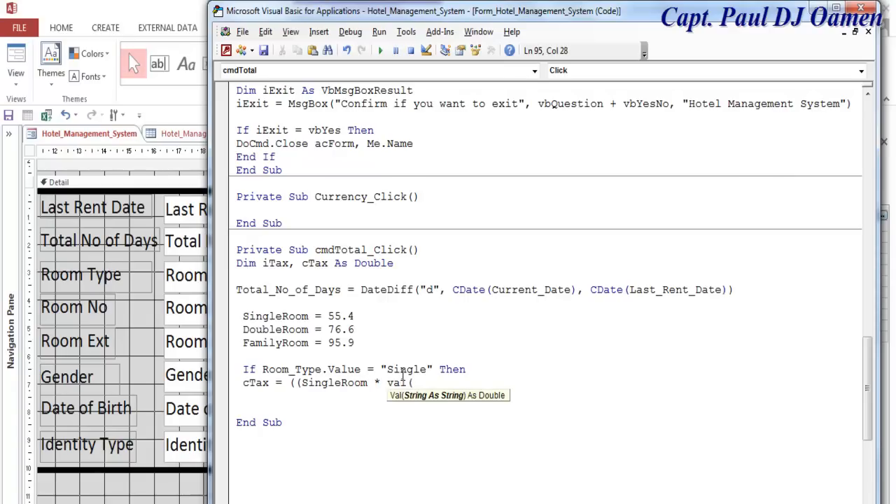
pyautogui.click(246, 295)
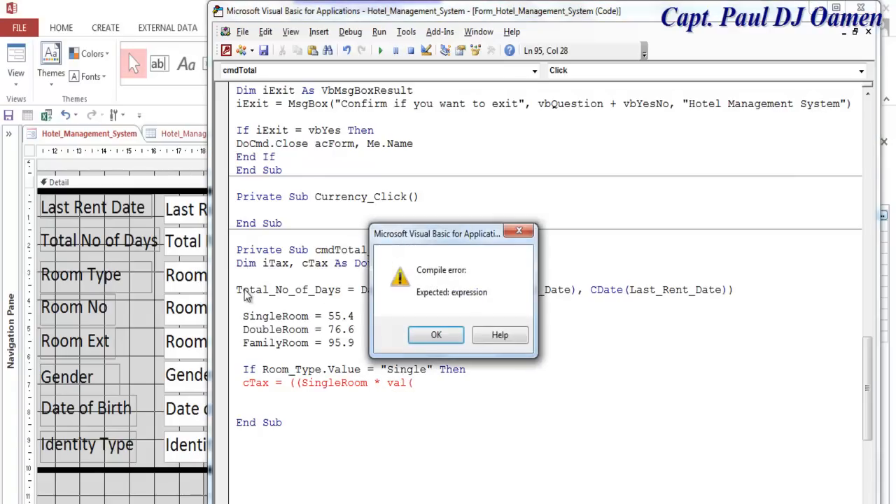
pyautogui.click(436, 334)
pyautogui.moveTo(341, 290); pyautogui.dragTo(236, 289)
pyautogui.hotkey('ctrl', 'c')
pyautogui.click(436, 383)
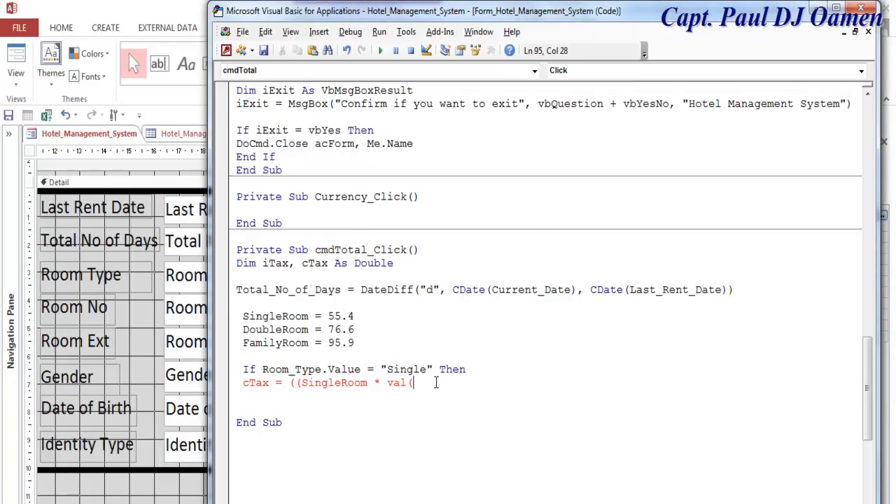
pyautogui.hotkey('ctrl', 'v')
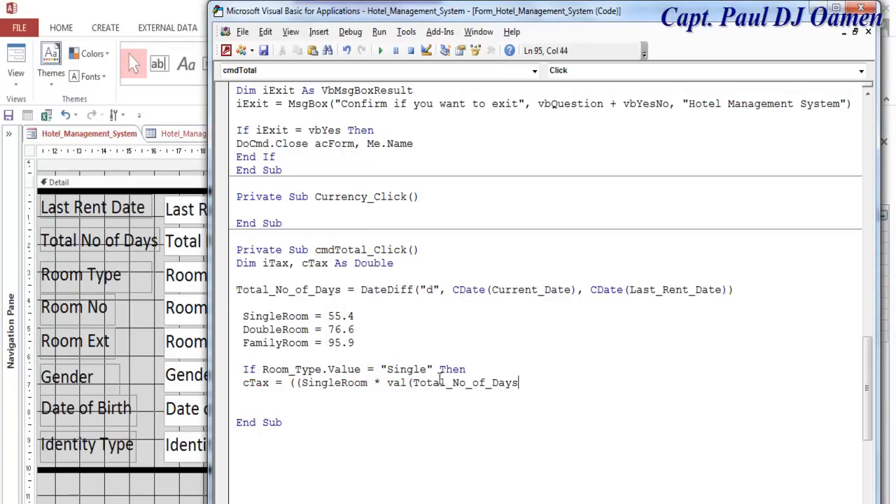
pyautogui.write(')) */ iTax/100')
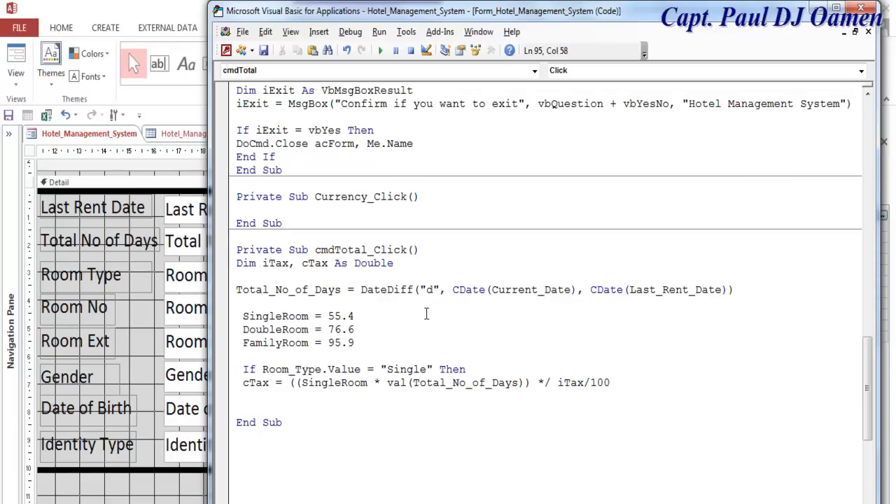
pyautogui.click(276, 270)
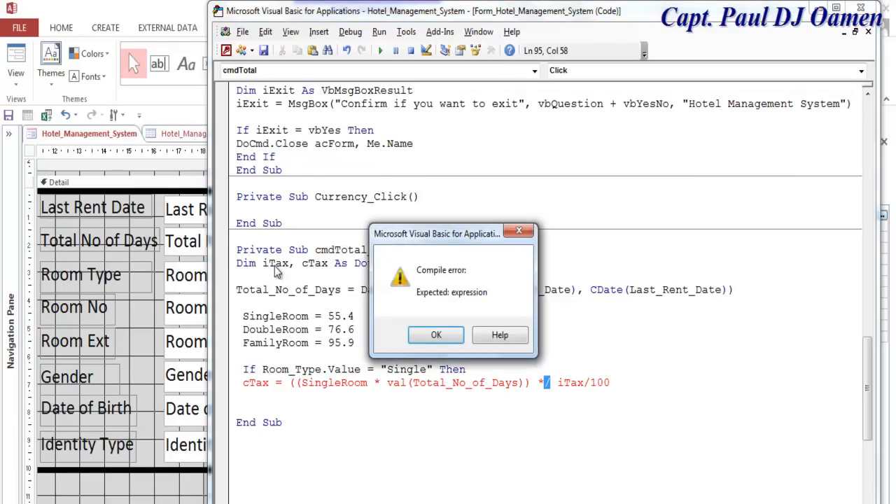
pyautogui.click(435, 336)
pyautogui.click(545, 383)
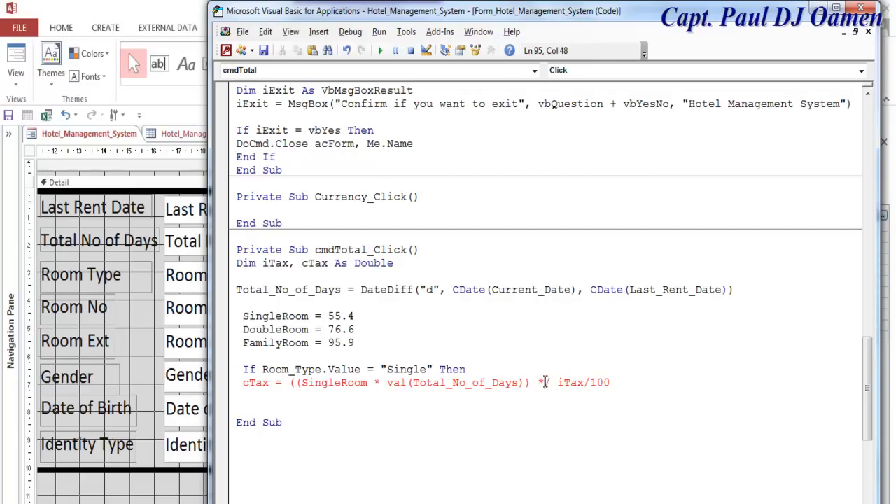
pyautogui.press('Delete')
pyautogui.click(614, 382)
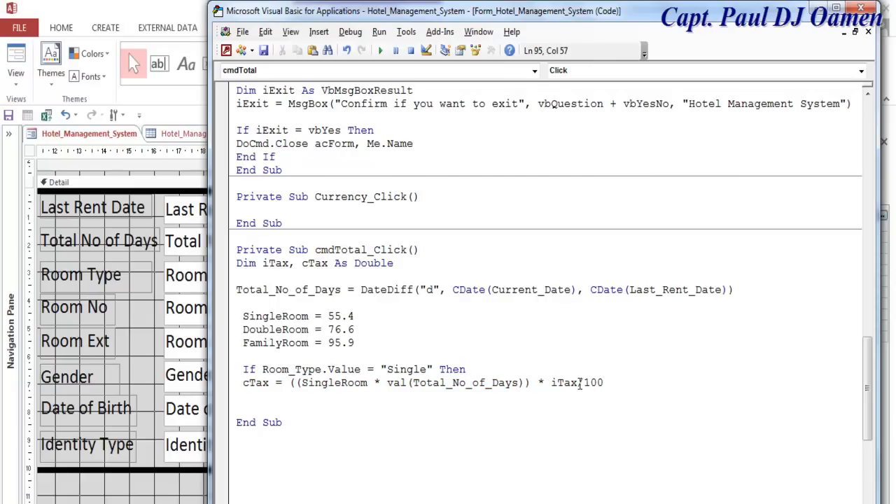
pyautogui.click(580, 383)
pyautogui.write(')')
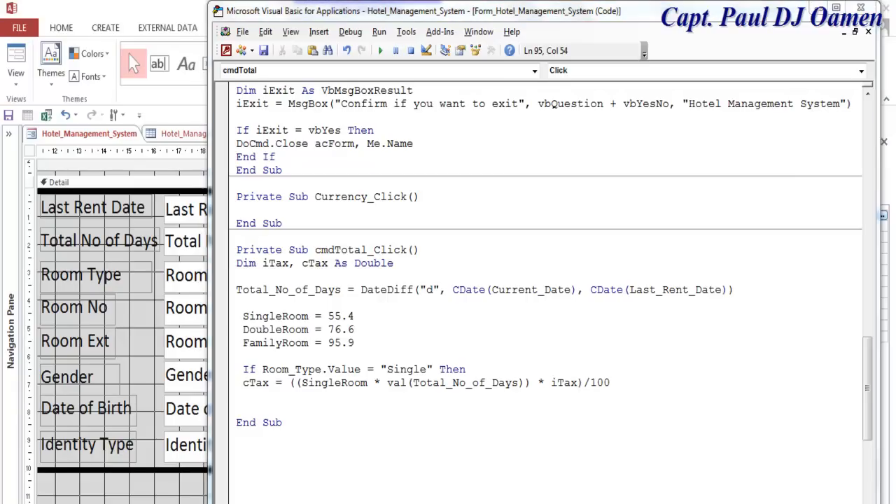
pyautogui.click(453, 469)
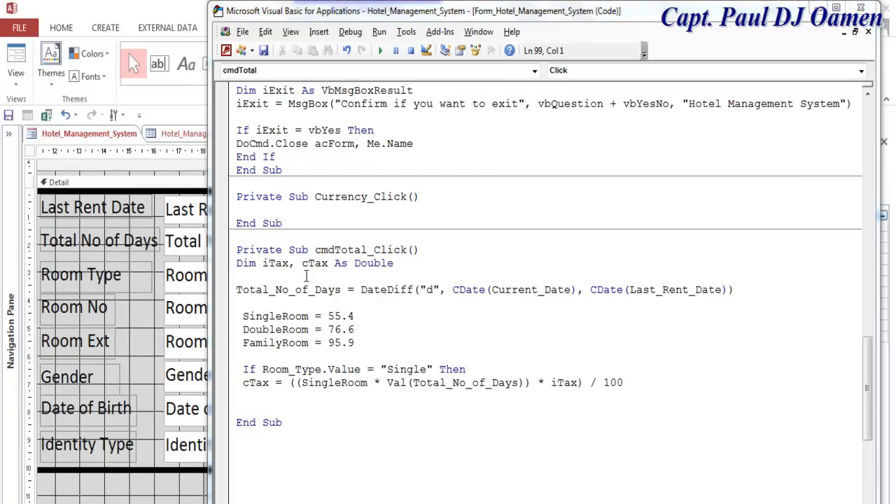
# - Add iTax = 0.15 on the line below the Dim declaration
pyautogui.moveTo(289, 263); pyautogui.dragTo(261, 264)
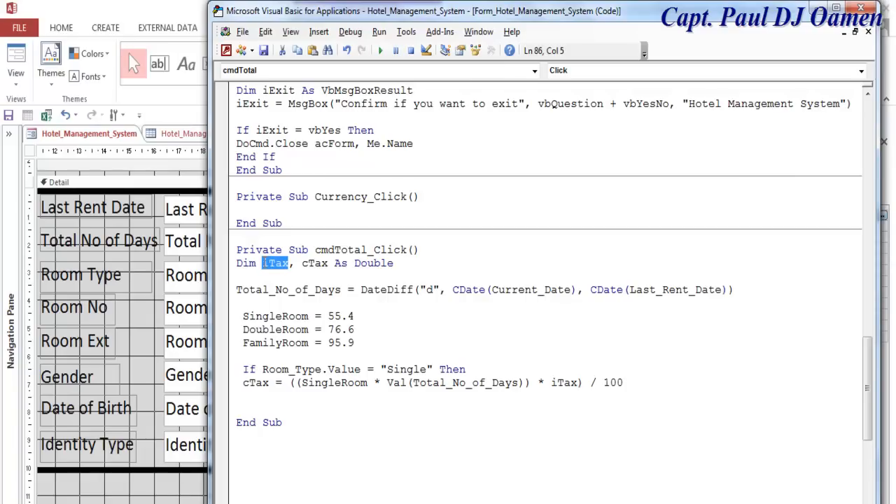
pyautogui.hotkey('ctrl', 'c')
pyautogui.click(266, 278)
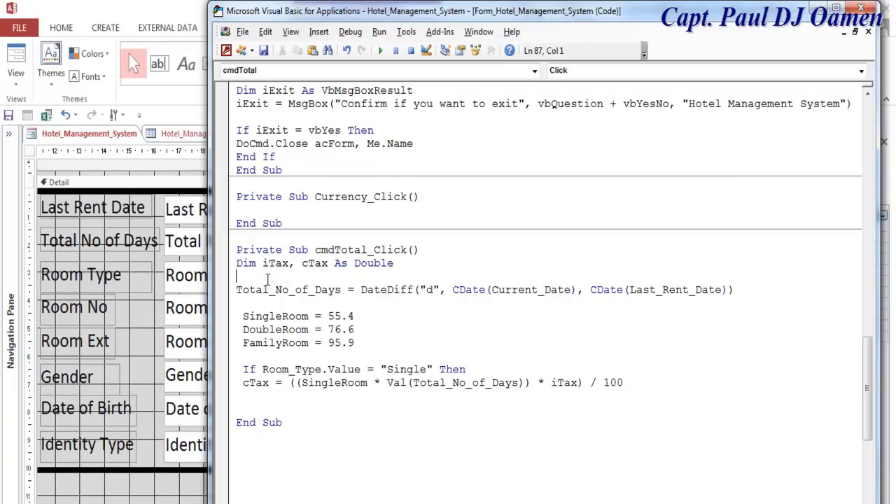
pyautogui.hotkey('ctrl', 'v')
pyautogui.write('=0.2')
pyautogui.press('BackSpace')
pyautogui.write('15')
pyautogui.click(423, 437)
pyautogui.click(638, 381)
pyautogui.press('Return')
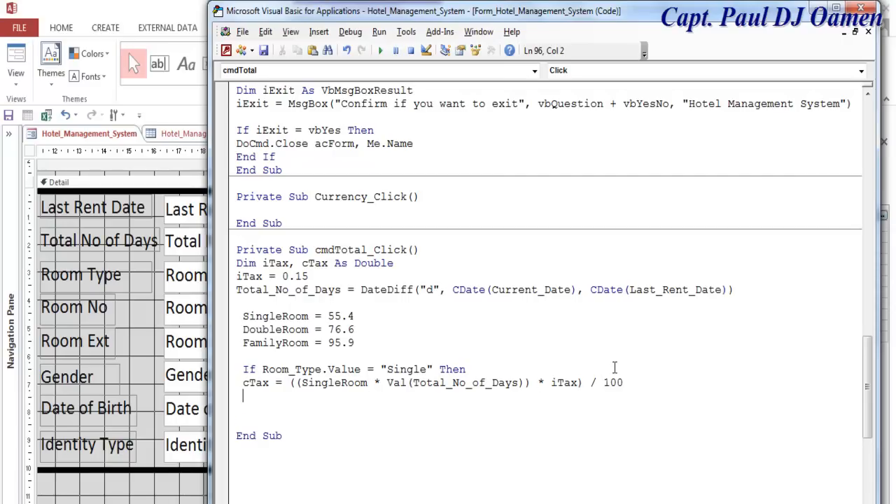
# - Add Tax = cTax below the cTax formula in the Single branch
pyautogui.write('Tax.')
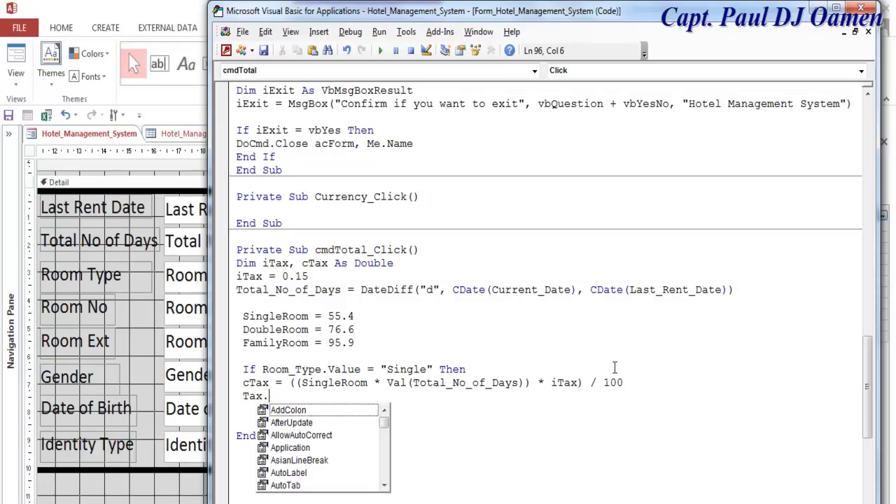
pyautogui.write('Text')
pyautogui.press('BackSpace')
pyautogui.press('BackSpace')
pyautogui.press('BackSpace')
pyautogui.press('BackSpace')
pyautogui.press('BackSpace')
pyautogui.press('BackSpace')
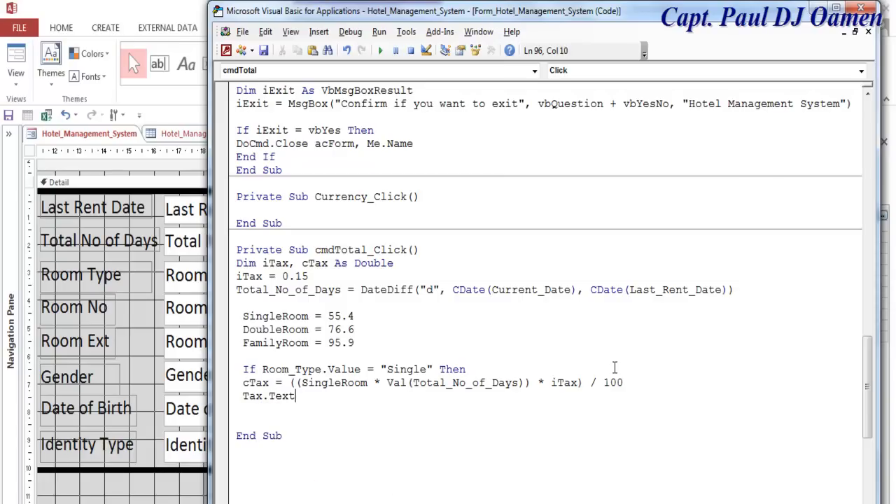
pyautogui.write('= cTax')
pyautogui.click(556, 462)
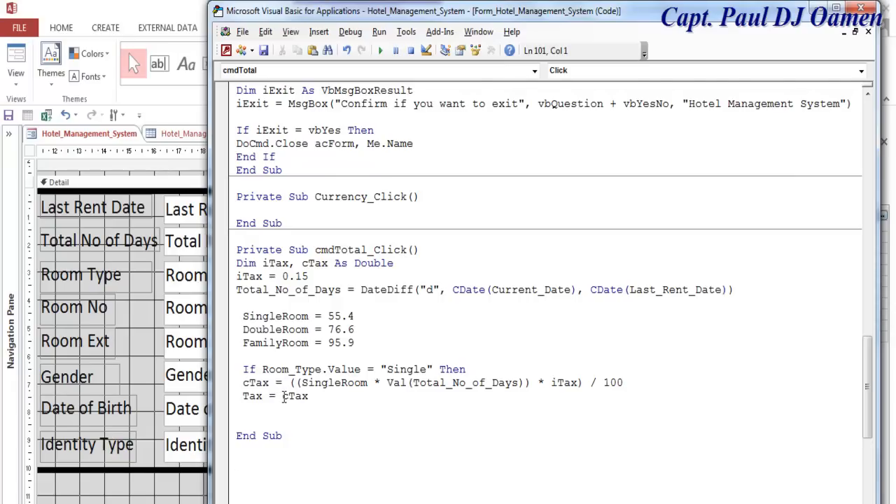
pyautogui.click(258, 396)
# - Write Sub_Total = SingleRoom * Val(Total_No_of_Days) on the next line
pyautogui.click(277, 411)
pyautogui.write('Sub_')
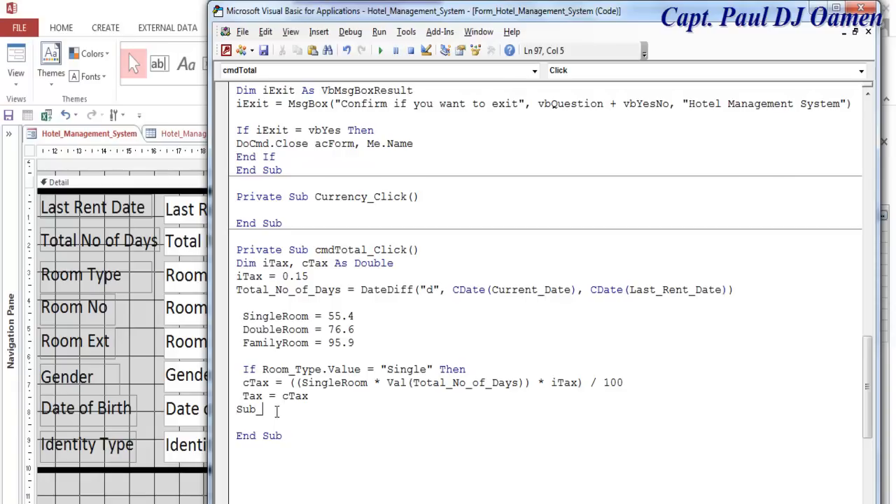
pyautogui.write(' Total =')
pyautogui.click(286, 325)
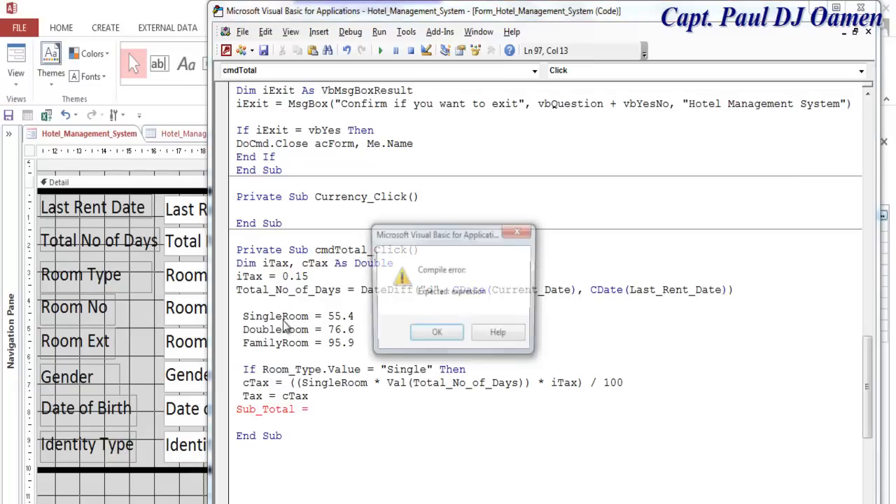
pyautogui.click(431, 334)
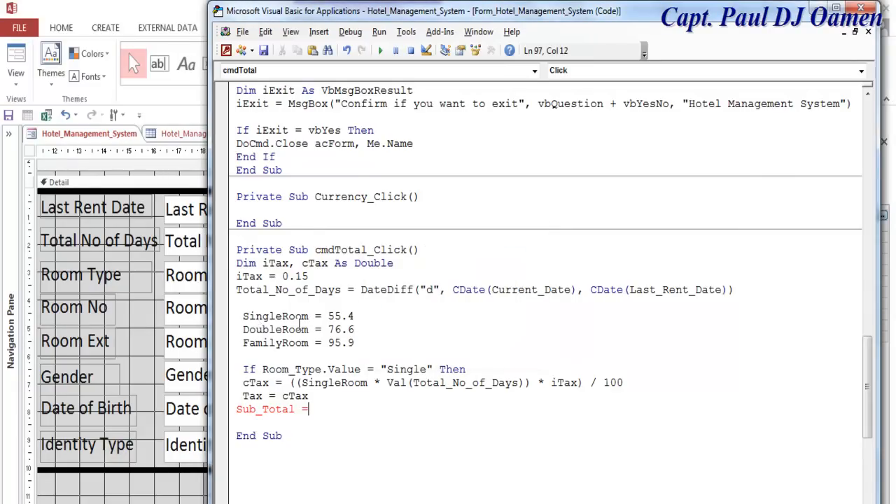
pyautogui.moveTo(308, 316); pyautogui.dragTo(245, 322)
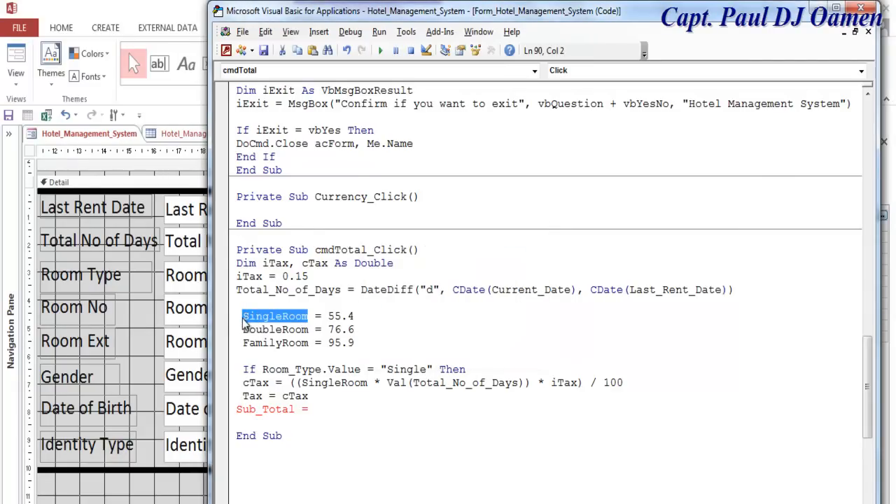
pyautogui.click(324, 408)
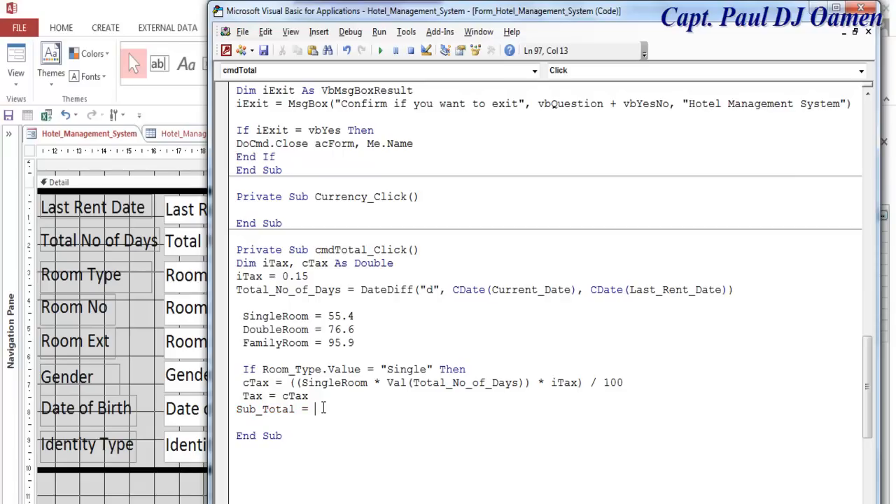
pyautogui.hotkey('ctrl', 'v')
pyautogui.write('*')
pyautogui.press('BackSpace')
pyautogui.moveTo(524, 382); pyautogui.dragTo(375, 382)
pyautogui.hotkey('ctrl', 'v')
pyautogui.moveTo(406, 411); pyautogui.dragTo(415, 418)
pyautogui.click(539, 435)
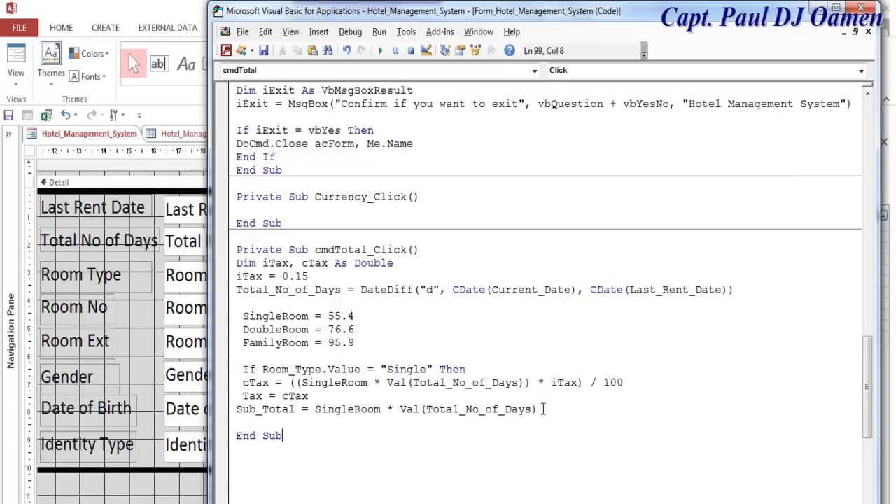
pyautogui.click(541, 409)
pyautogui.press('Return')
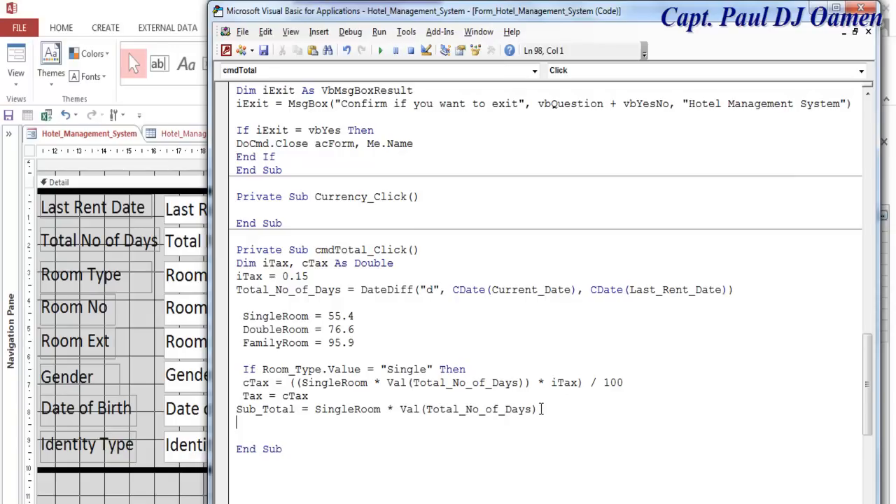
# - Add Total = (SingleRoom * Val(Total_No_of_Days)) + cTax below Sub_Total
pyautogui.write('Total')
pyautogui.press('BackSpace')
pyautogui.press('BackSpace')
pyautogui.press('BackSpace')
pyautogui.press('BackSpace')
pyautogui.moveTo(551, 408); pyautogui.dragTo(267, 414)
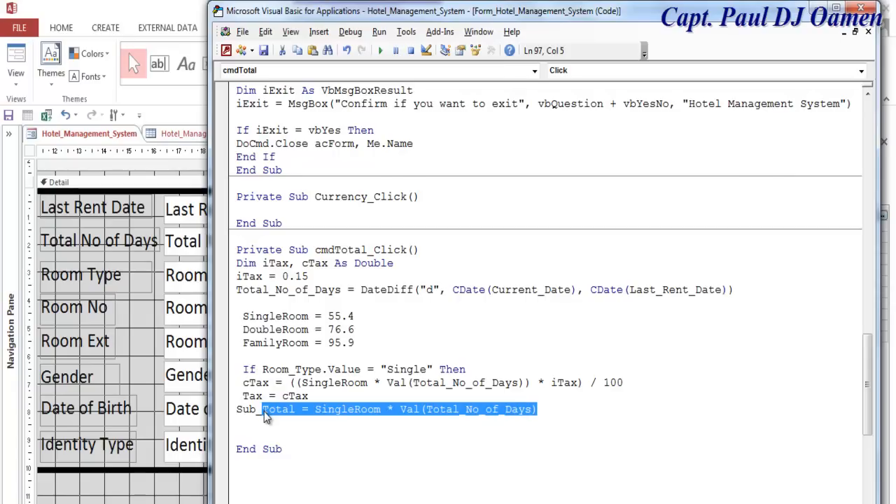
pyautogui.click(265, 427)
pyautogui.hotkey('ctrl', 'v')
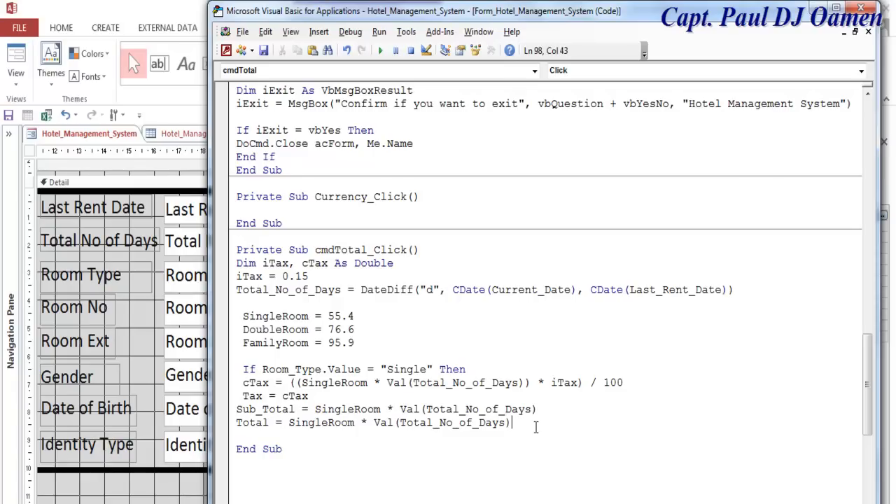
pyautogui.write('+ cTax')
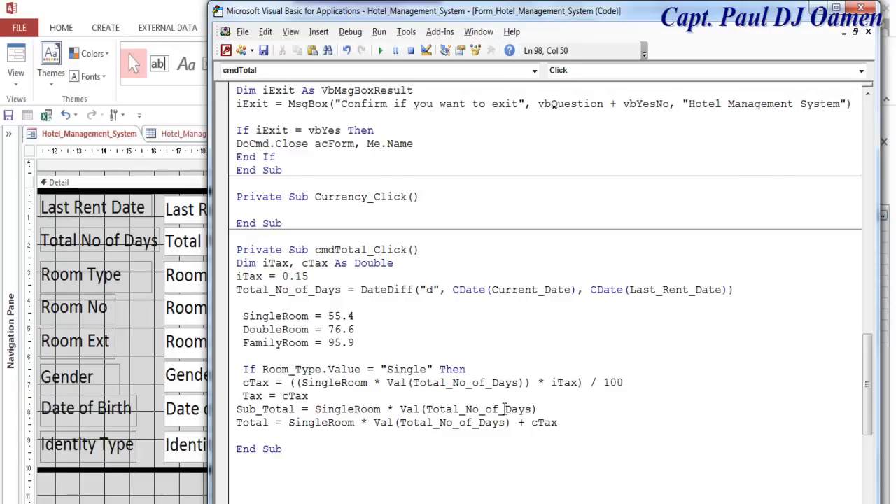
pyautogui.click(514, 423)
pyautogui.click(288, 423)
pyautogui.write('(')
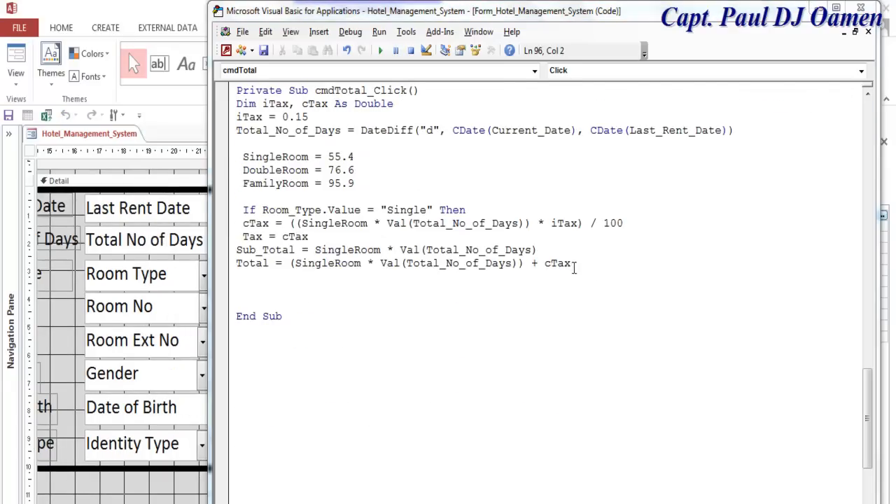
# - Close the Single branch with End If and select its code lines
pyautogui.click(581, 264)
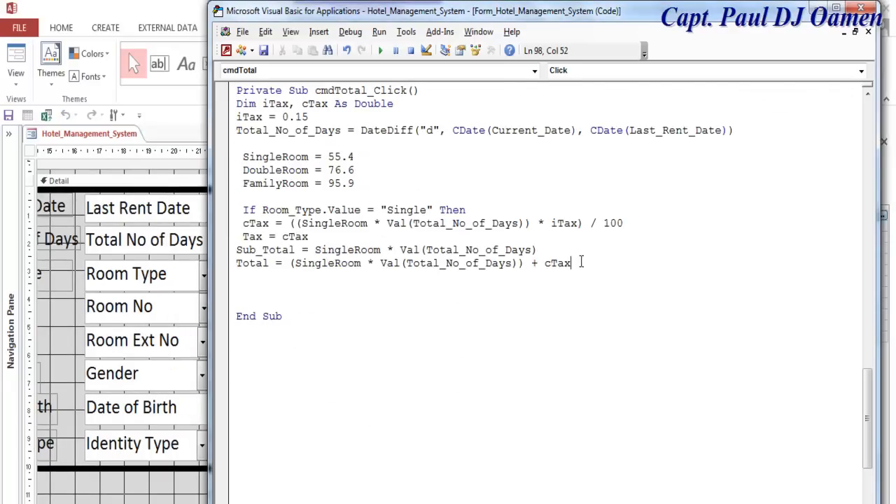
pyautogui.press('Return')
pyautogui.press('Return')
pyautogui.write('end if')
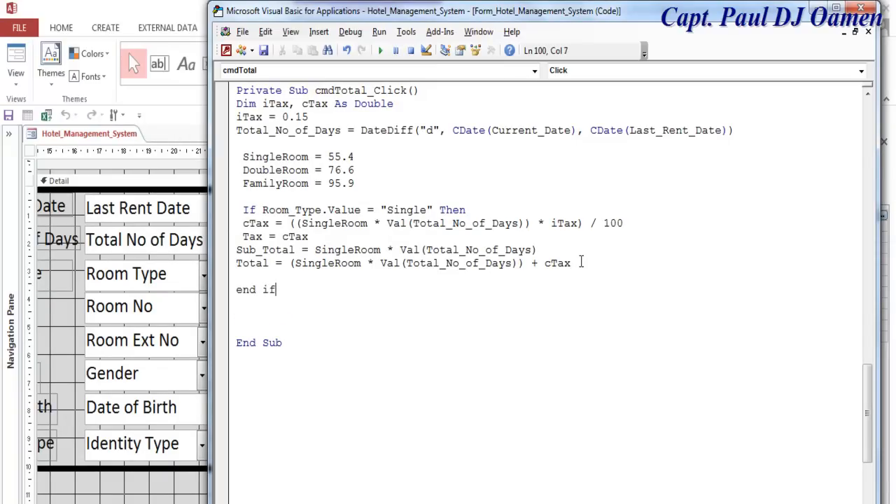
pyautogui.click(586, 342)
pyautogui.moveTo(246, 210); pyautogui.dragTo(592, 266)
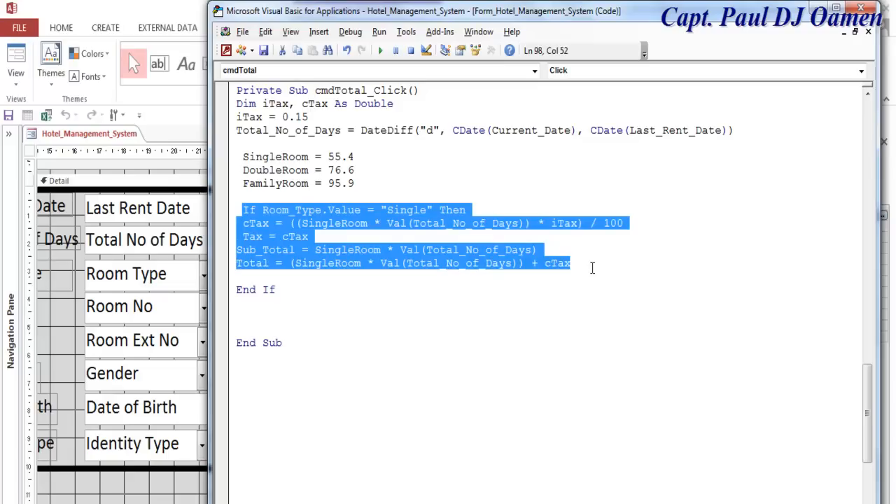
# - Duplicate the Single branch as an ElseIf branch right after it
pyautogui.hotkey('ctrl', 'c')
pyautogui.click(592, 267)
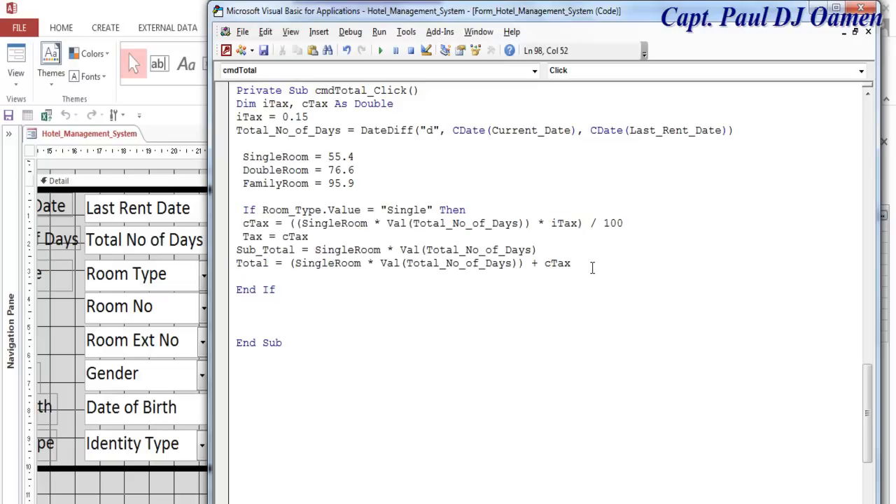
pyautogui.press('Return')
pyautogui.press('Return')
pyautogui.write('else')
pyautogui.hotkey('ctrl', 'v')
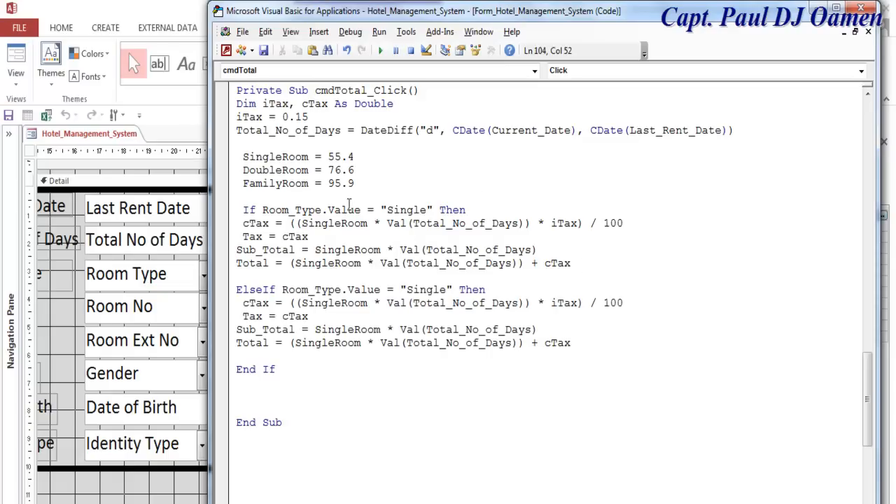
# - Change the ElseIf condition to "Double" and use DoubleRoom in its cTax, Sub_Total and Total lines
pyautogui.moveTo(313, 170); pyautogui.dragTo(243, 170)
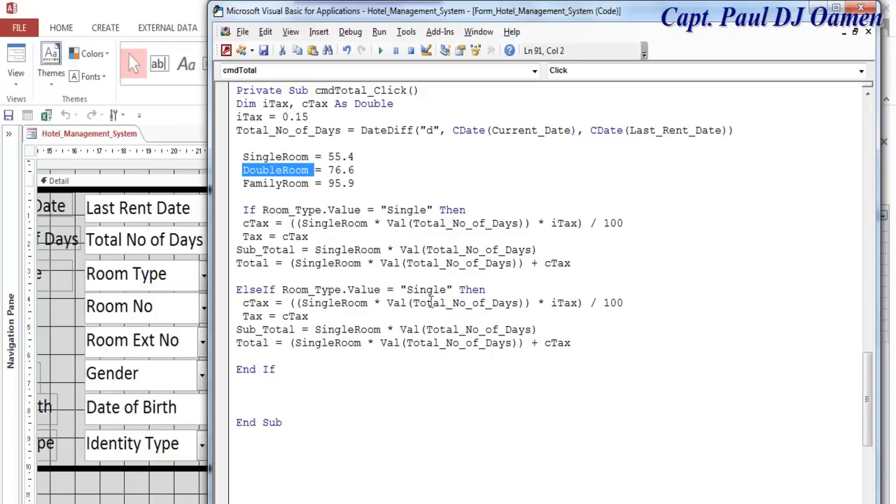
pyautogui.moveTo(445, 290); pyautogui.dragTo(405, 289)
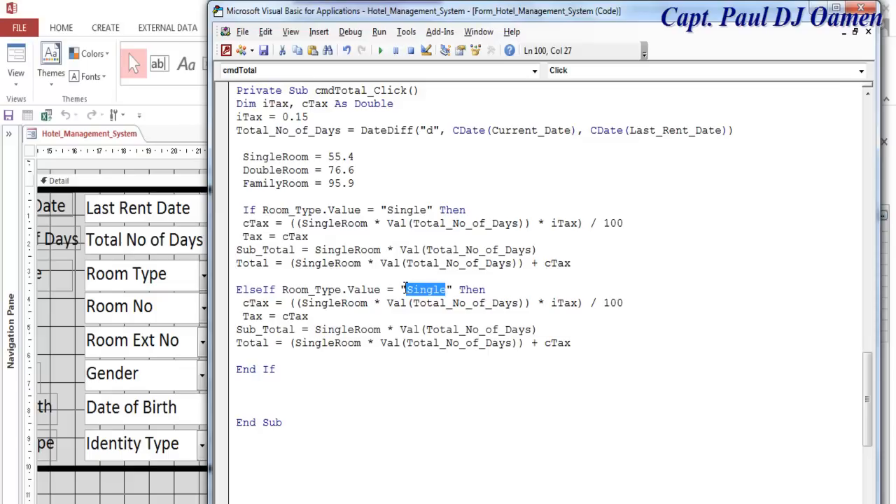
pyautogui.hotkey('ctrl', 'v')
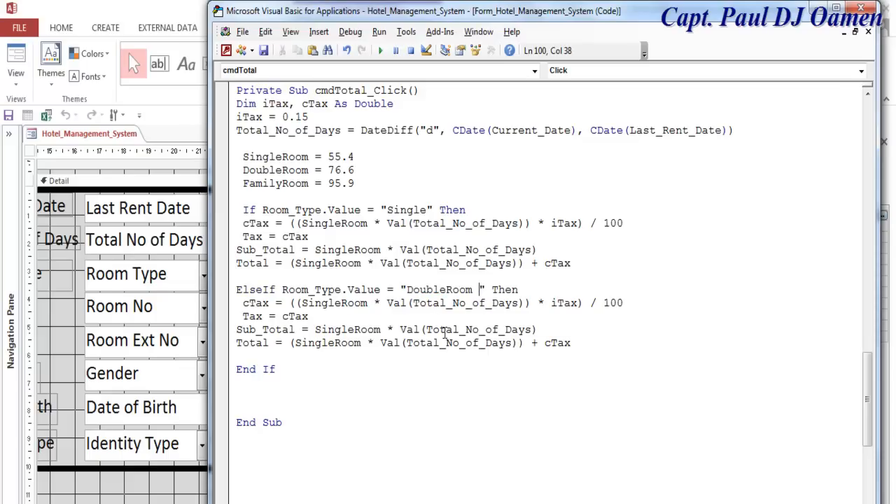
pyautogui.press('BackSpace')
pyautogui.press('BackSpace')
pyautogui.press('BackSpace')
pyautogui.press('BackSpace')
pyautogui.press('BackSpace')
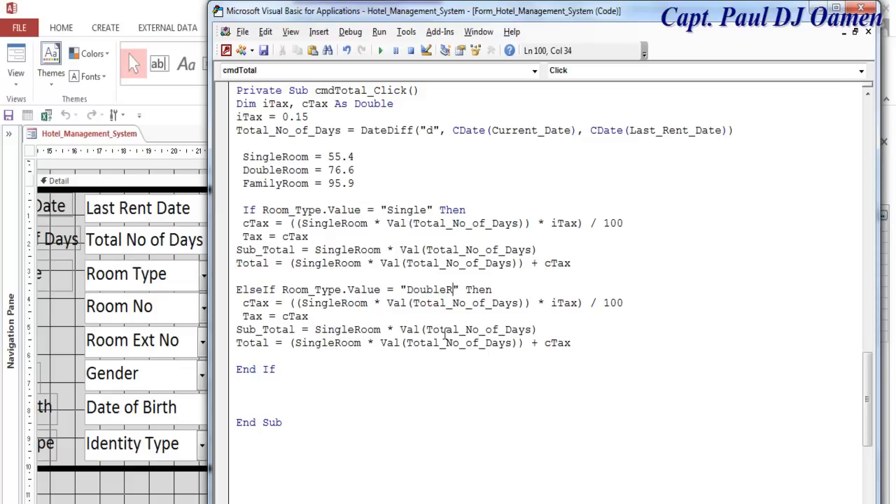
pyautogui.moveTo(368, 303); pyautogui.dragTo(301, 303)
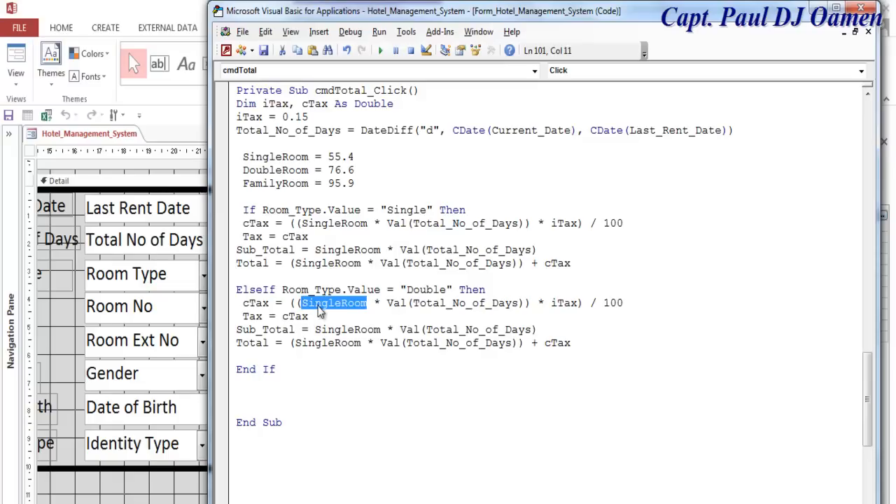
pyautogui.hotkey('ctrl', 'v')
pyautogui.press('BackSpace')
pyautogui.moveTo(383, 329); pyautogui.dragTo(299, 351)
pyautogui.hotkey('ctrl', 'v')
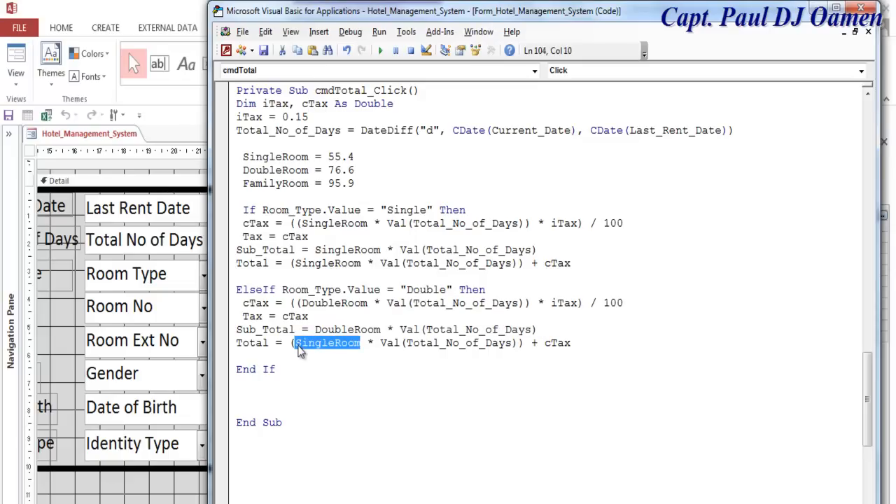
pyautogui.hotkey('ctrl', 'v')
pyautogui.click(262, 397)
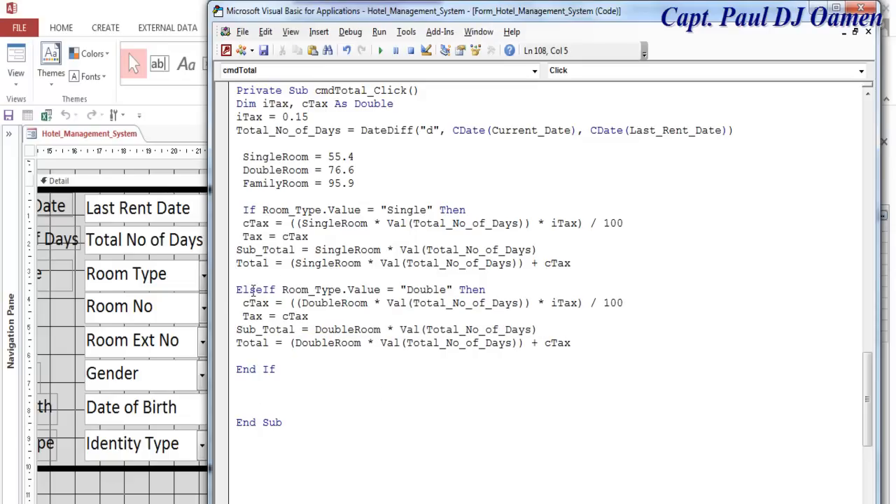
pyautogui.moveTo(237, 290); pyautogui.dragTo(576, 346)
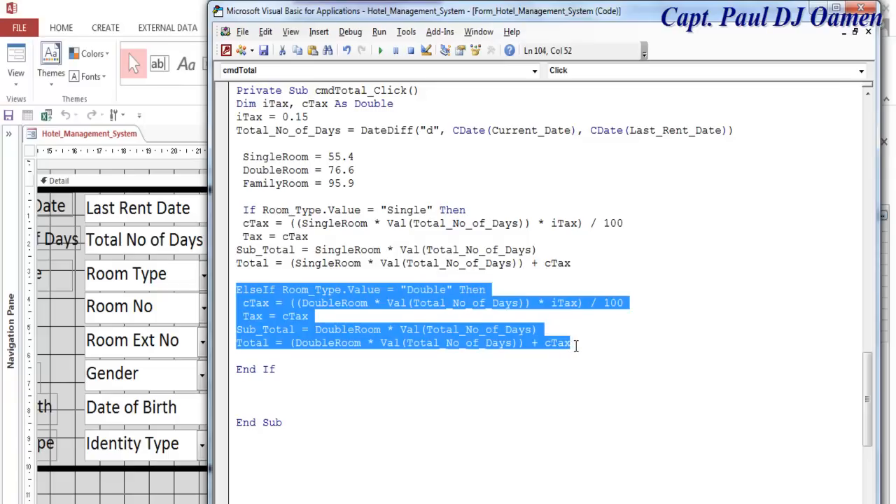
# - Paste a copy of the Double branch below it and copy the FamilyRoom variable name
pyautogui.click(580, 344)
pyautogui.press('Return')
pyautogui.press('Return')
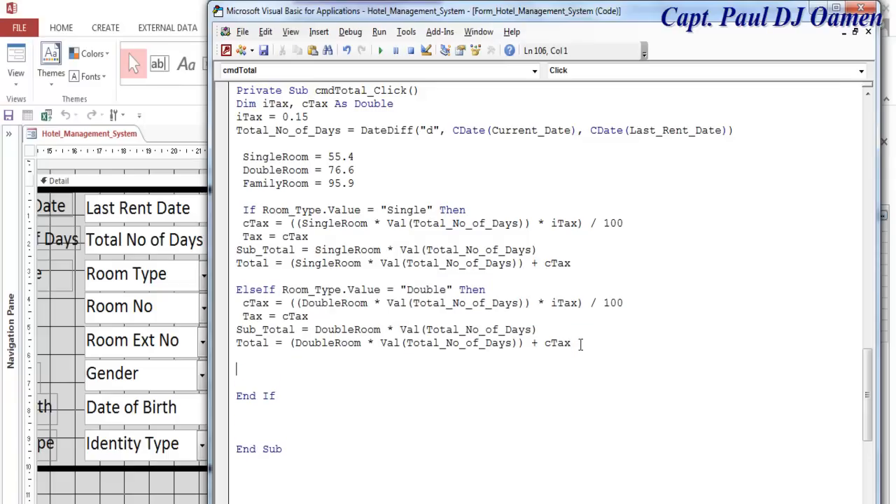
pyautogui.hotkey('ctrl', 'v')
pyautogui.moveTo(308, 183)
pyautogui.mouseDown()
pyautogui.moveTo(238, 185)
pyautogui.moveTo(238, 197)
pyautogui.moveTo(239, 187)
pyautogui.moveTo(310, 184)
pyautogui.mouseUp()
pyautogui.click(243, 186)
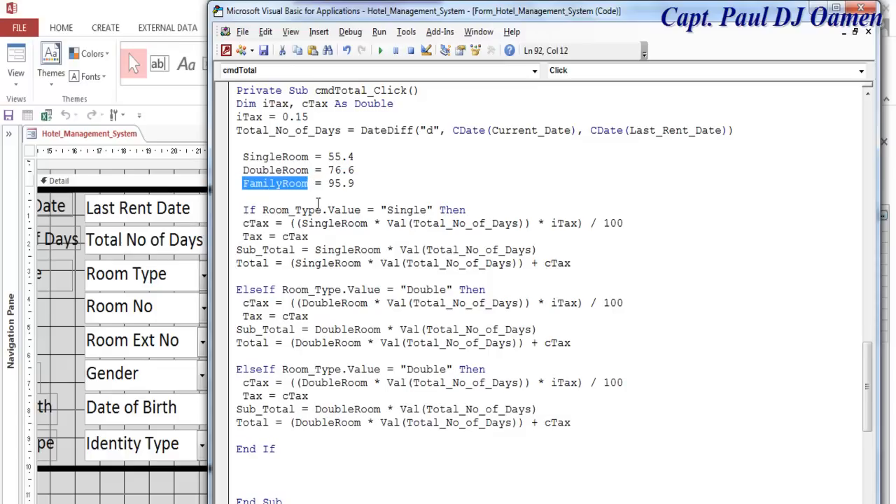
# - Replace DoubleRoom with FamilyRoom in the new branch's Total, Sub_Total and tax formulas
pyautogui.moveTo(364, 422); pyautogui.dragTo(295, 422)
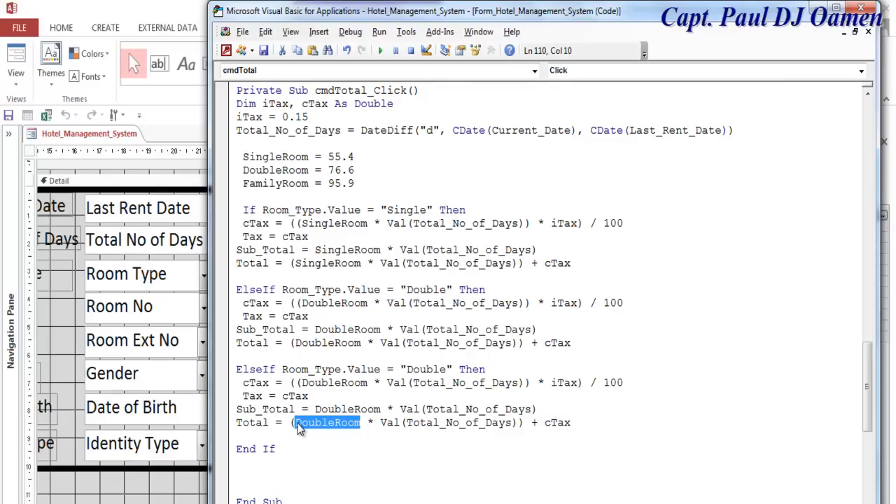
pyautogui.hotkey('ctrl', 'v')
pyautogui.moveTo(381, 409); pyautogui.dragTo(315, 408)
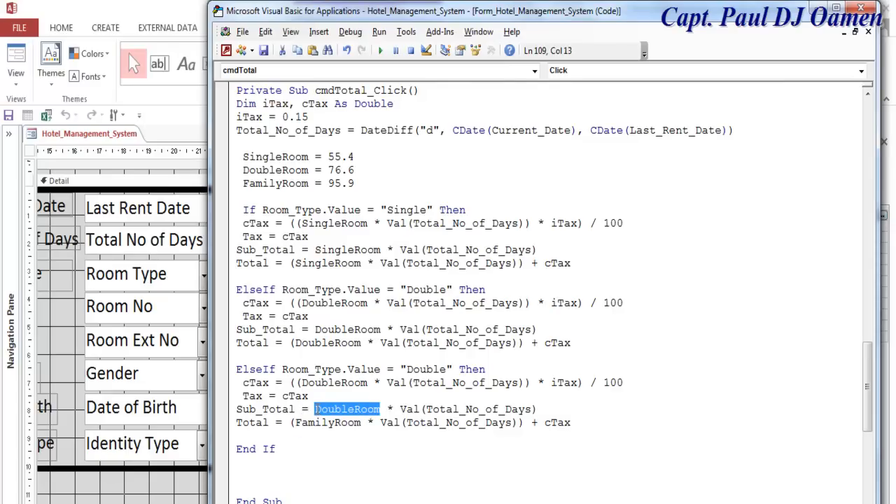
pyautogui.hotkey('ctrl', 'v')
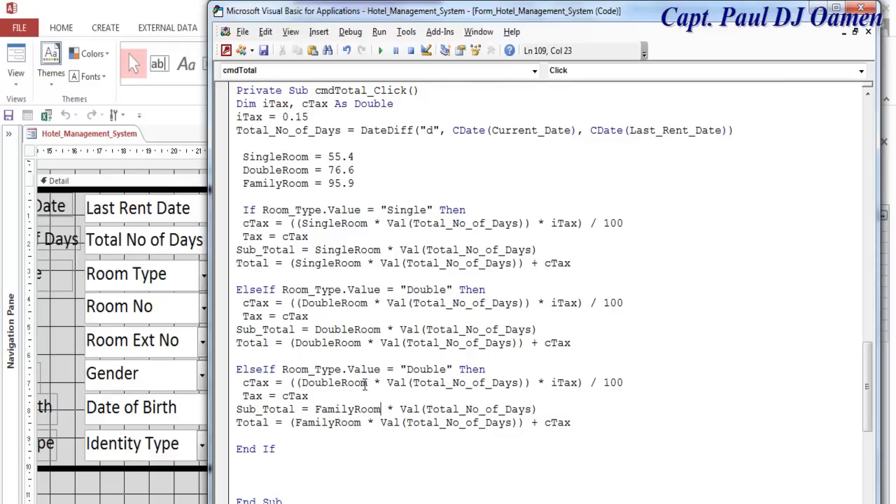
pyautogui.moveTo(368, 382); pyautogui.dragTo(305, 390)
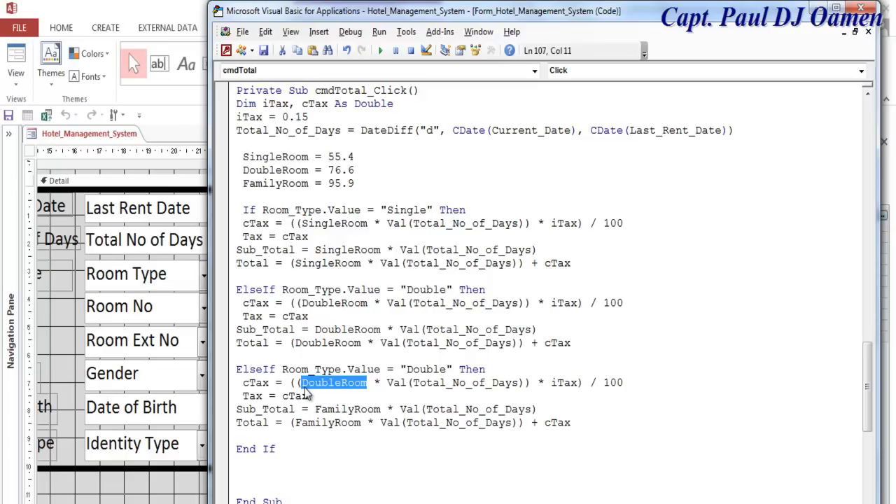
pyautogui.hotkey('ctrl', 'v')
# - Change the new branch's condition from "Double" to "Family"
pyautogui.moveTo(447, 370); pyautogui.dragTo(408, 378)
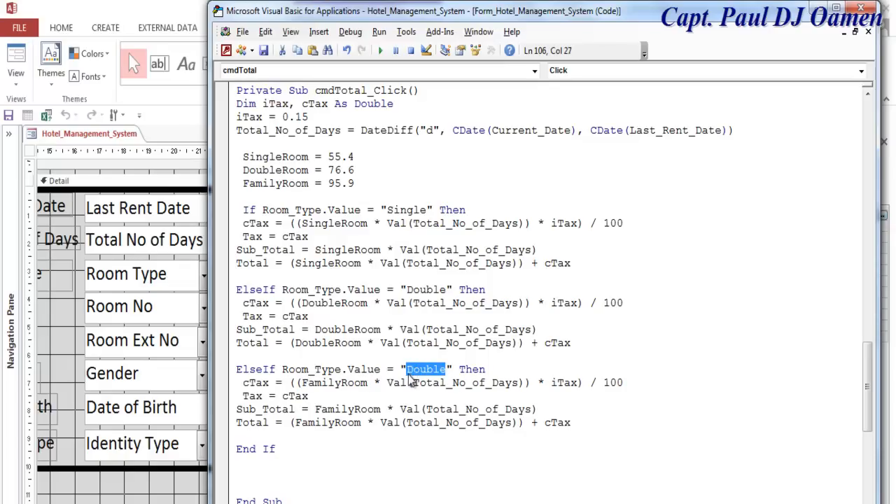
pyautogui.hotkey('ctrl', 'v')
pyautogui.press('BackSpace')
pyautogui.press('BackSpace')
pyautogui.press('BackSpace')
pyautogui.press('BackSpace')
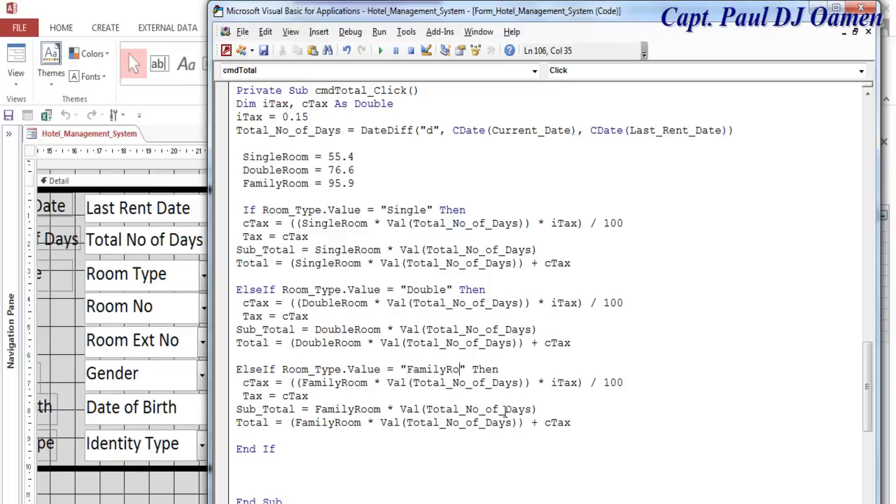
pyautogui.click(702, 378)
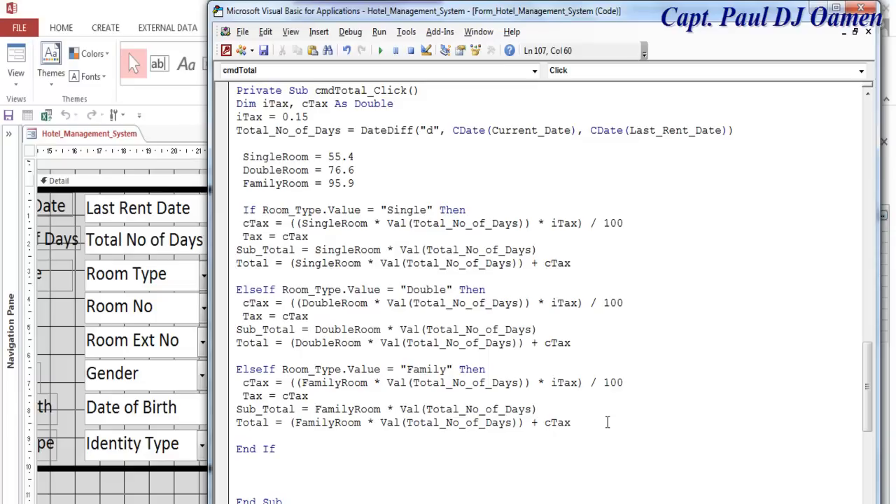
pyautogui.click(358, 447)
# - Add the line Tax = Format(Tax, "£#,##0.00") after End If and copy its Format call
pyautogui.press('Return')
pyautogui.press('Return')
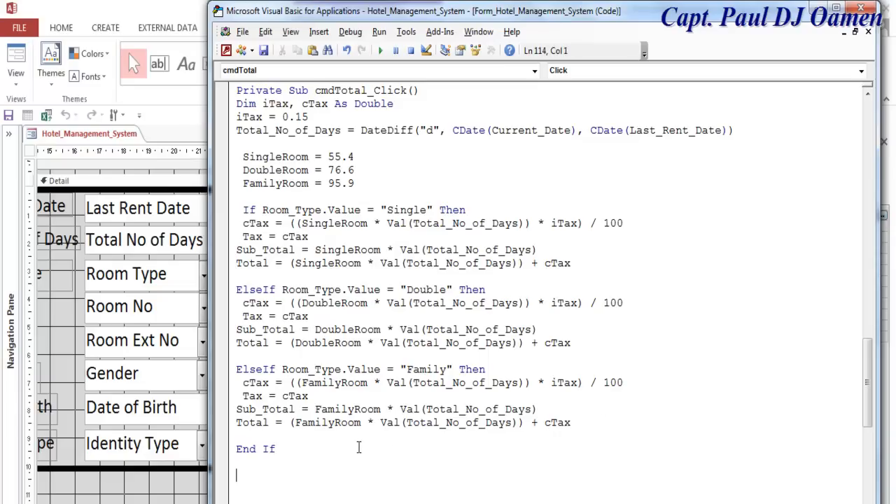
pyautogui.write('Tax = Format')
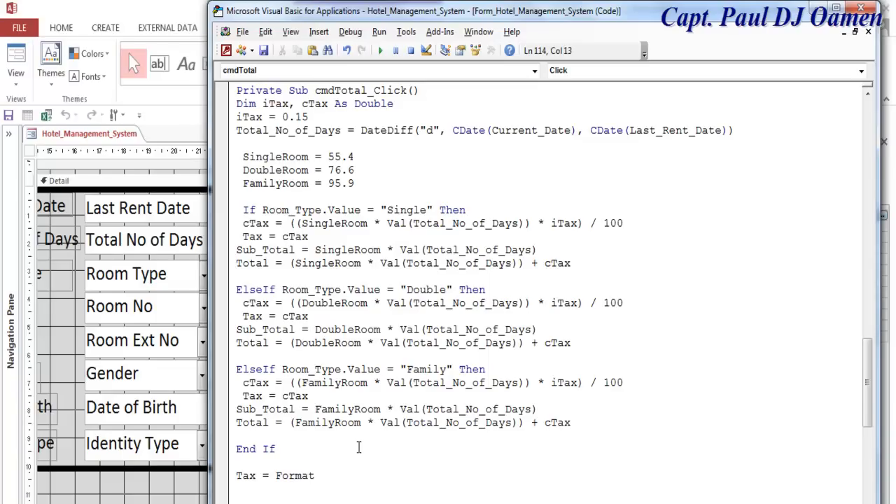
pyautogui.write('(Ta')
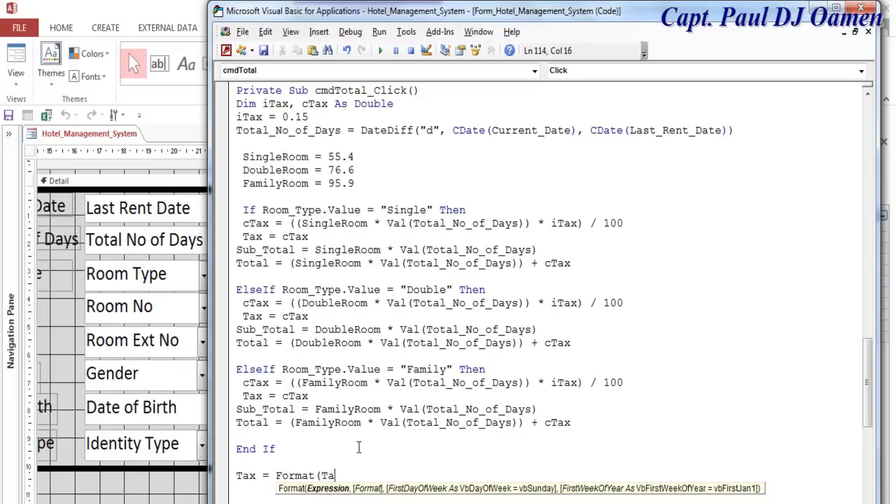
pyautogui.write('x,')
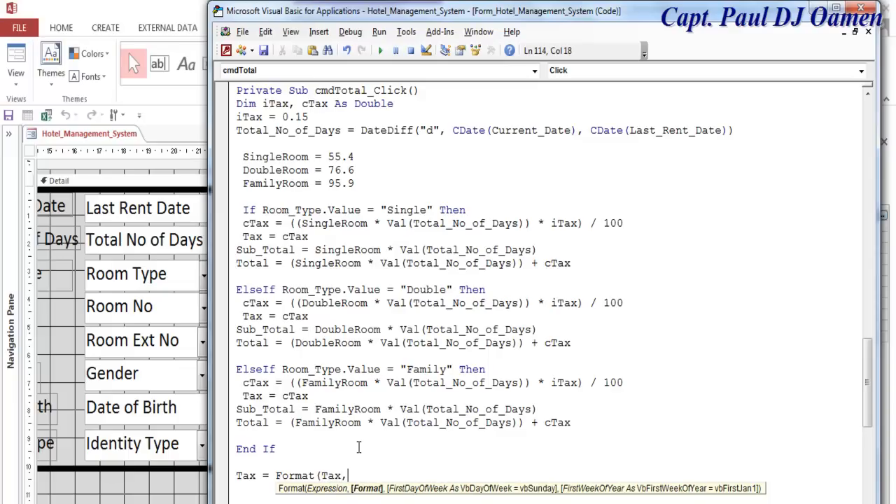
pyautogui.write(' "£#,##0.00")')
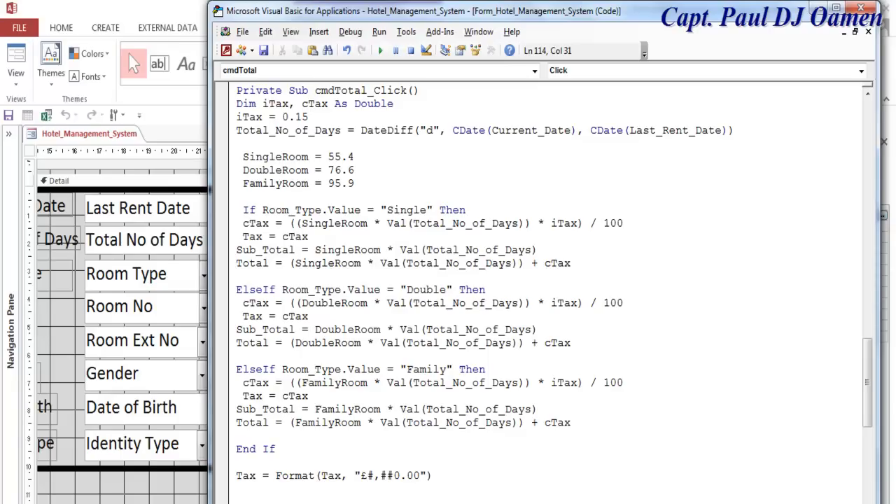
pyautogui.moveTo(872, 376); pyautogui.dragTo(871, 410)
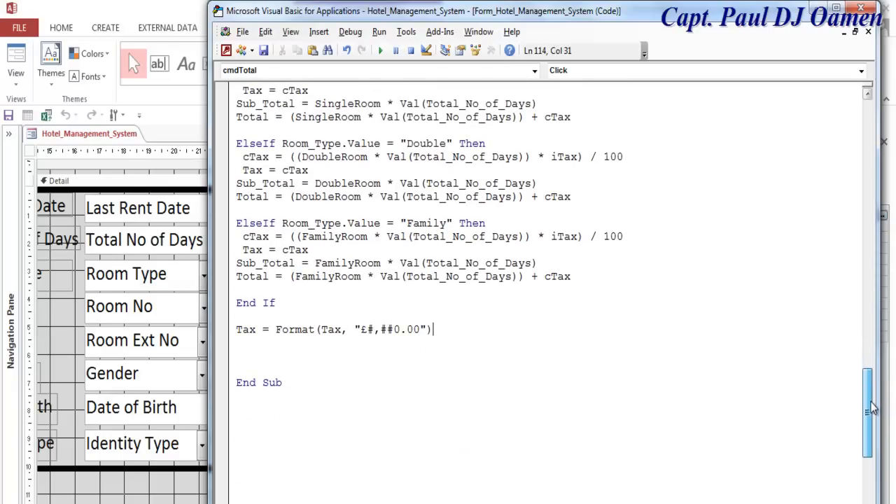
pyautogui.moveTo(434, 329); pyautogui.dragTo(272, 331)
pyautogui.hotkey('ctrl', 'c')
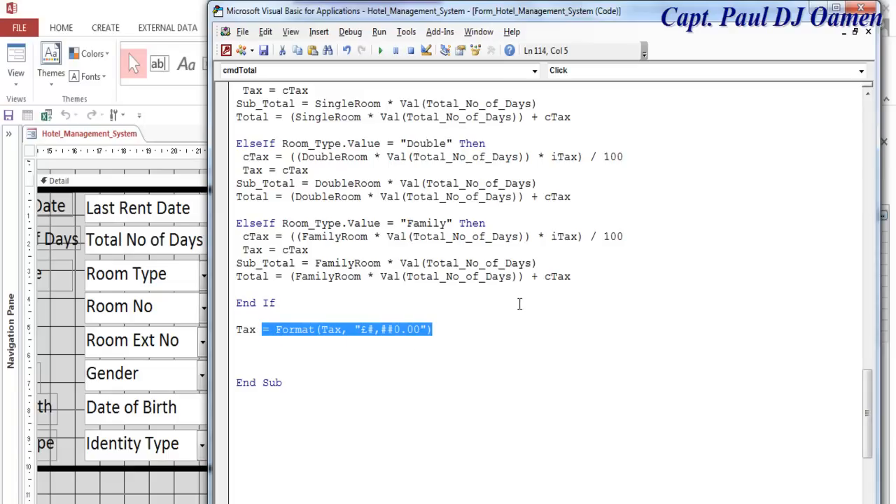
# - Add Sub_Total = Format(Sub_Total, "£#,##0.00") below the Tax line
pyautogui.click(450, 329)
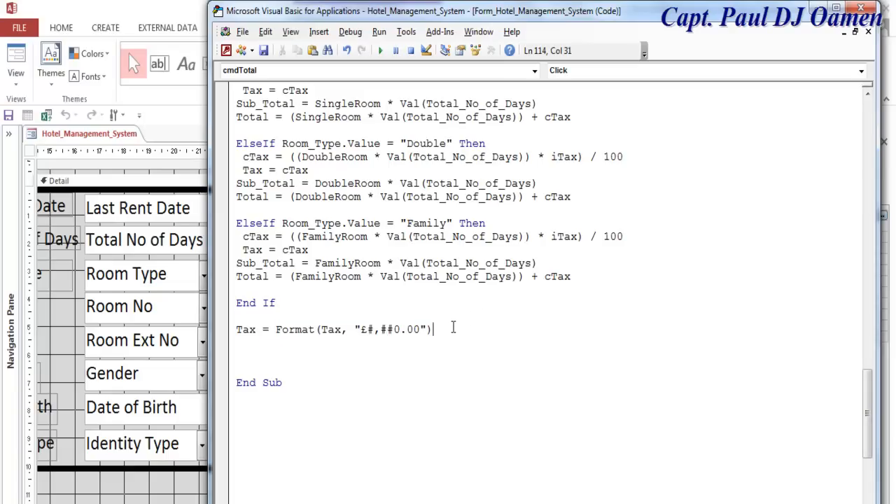
pyautogui.press('Return')
pyautogui.write('S')
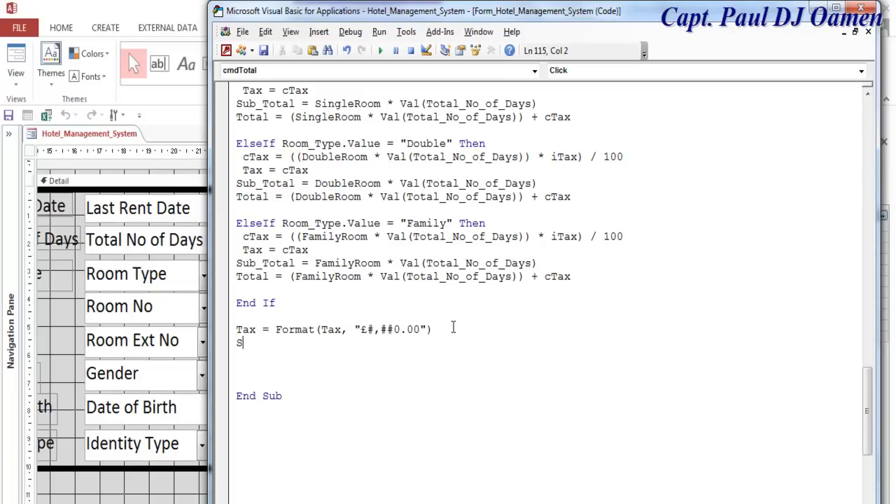
pyautogui.write('ub_Total')
pyautogui.hotkey('ctrl', 'v')
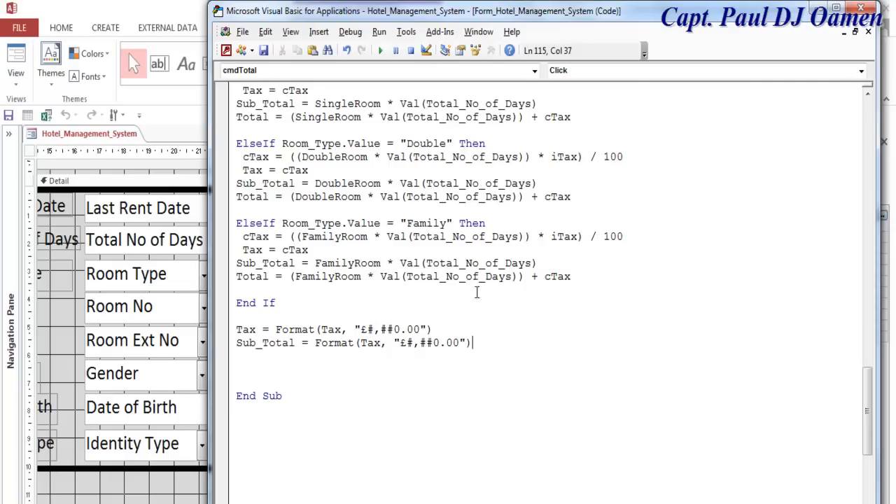
pyautogui.moveTo(384, 342); pyautogui.dragTo(361, 343)
pyautogui.write('Sub_Total')
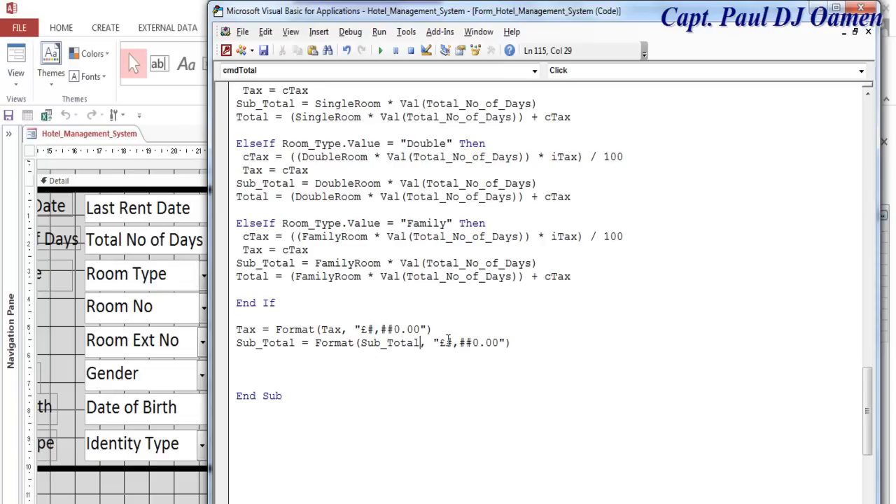
# - Duplicate the Sub_Total line and edit it into Total = Format(Total, "£#,##0.00")
pyautogui.moveTo(513, 343); pyautogui.dragTo(236, 351)
pyautogui.hotkey('ctrl', 'c')
pyautogui.click(253, 358)
pyautogui.hotkey('ctrl', 'v')
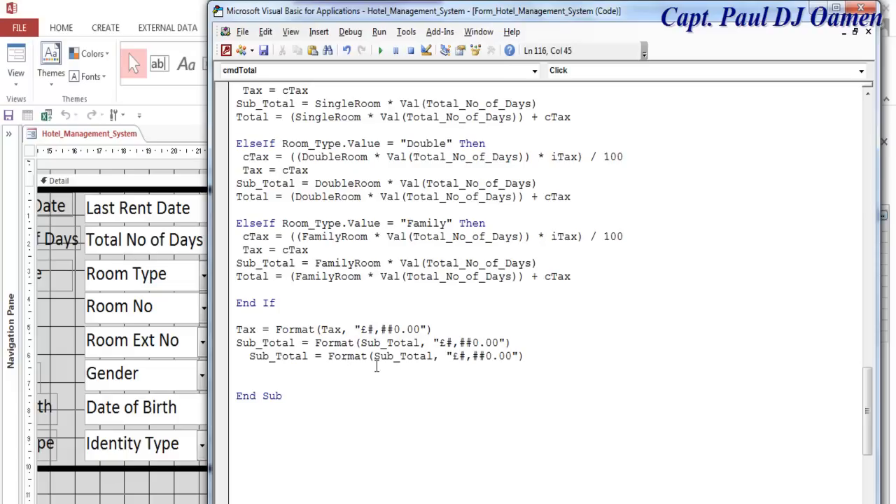
pyautogui.moveTo(400, 359); pyautogui.dragTo(378, 359)
pyautogui.press('BackSpace')
pyautogui.press('BackSpace')
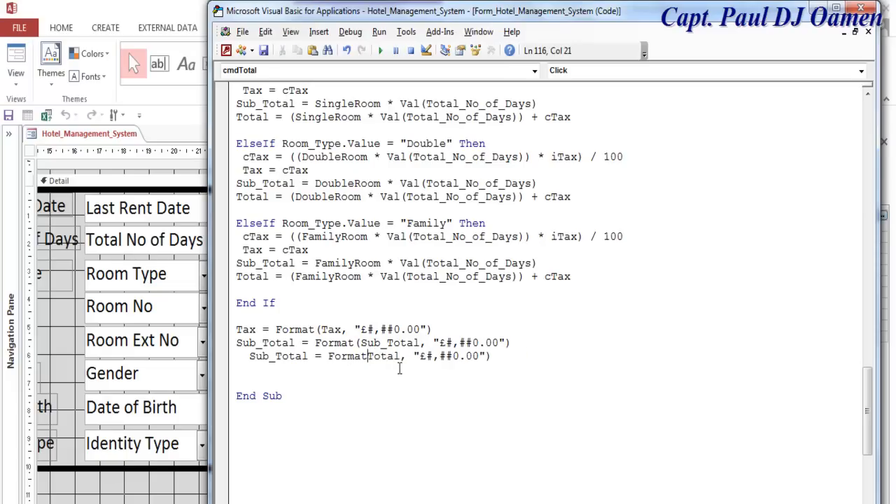
pyautogui.write('(')
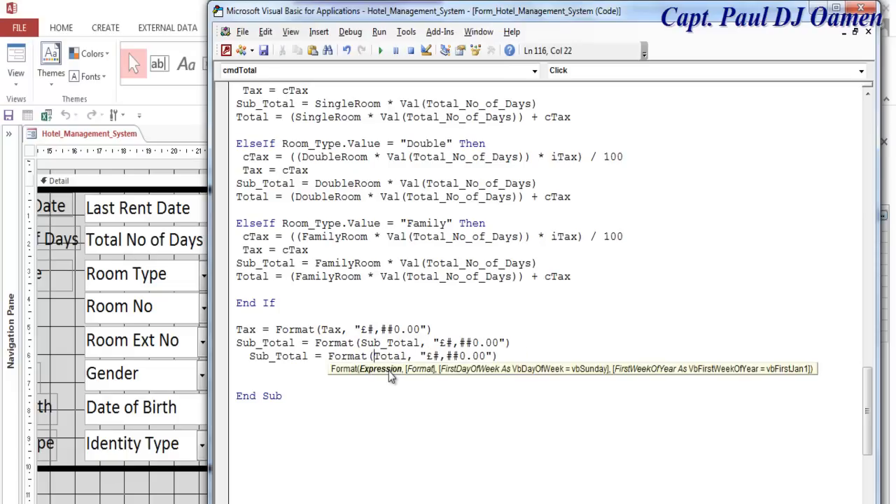
pyautogui.click(364, 431)
pyautogui.moveTo(272, 357); pyautogui.dragTo(247, 361)
pyautogui.press('BackSpace')
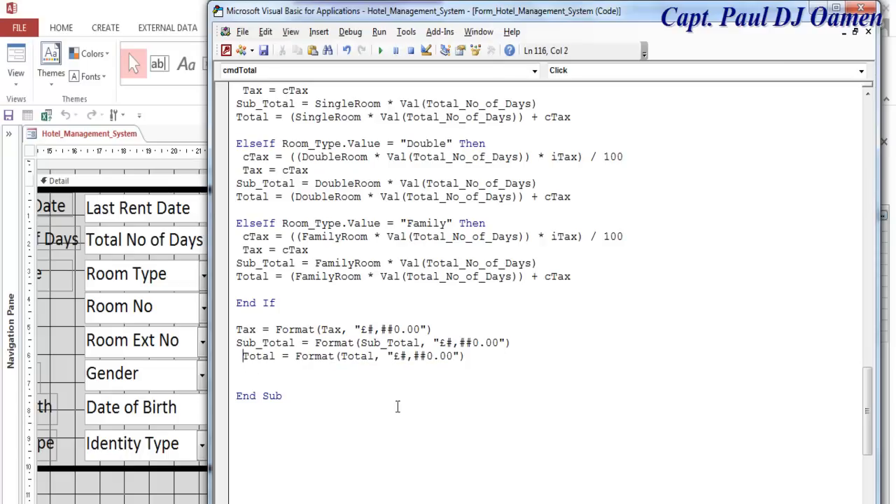
pyautogui.press('BackSpace')
pyautogui.click(462, 416)
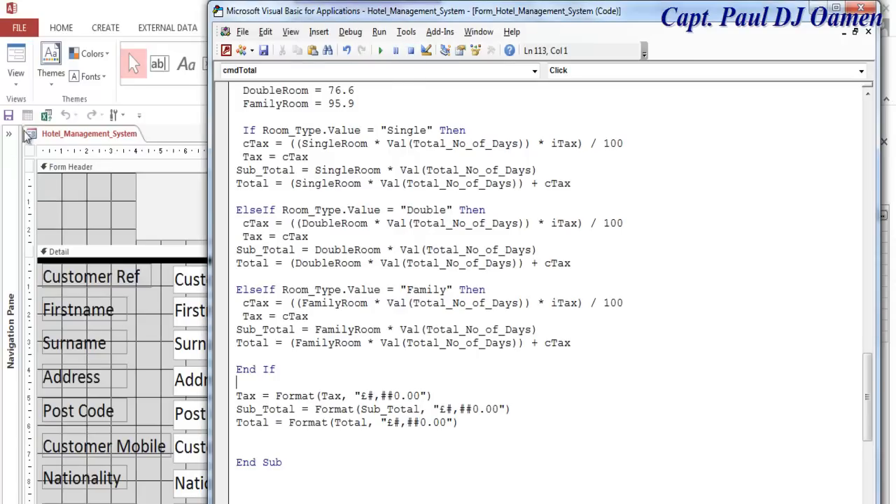
# - Switch the hotel form to Form View and start a new blank customer record
pyautogui.click(110, 200)
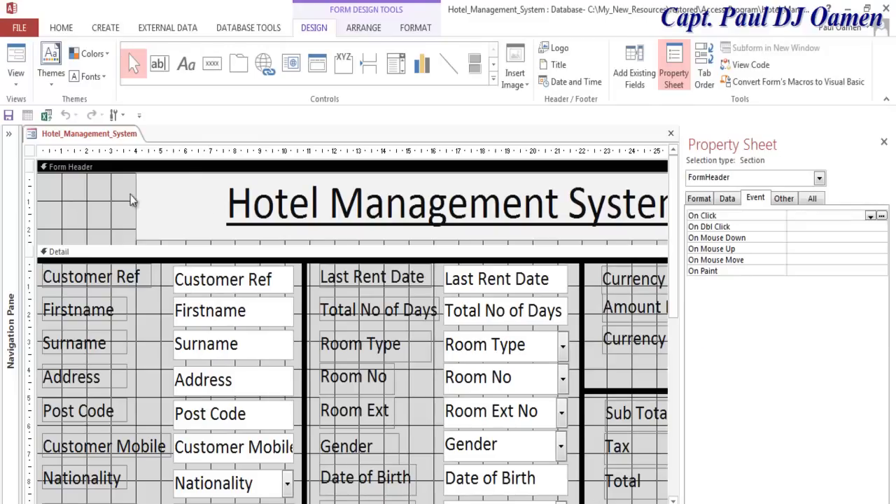
pyautogui.rightClick(85, 201)
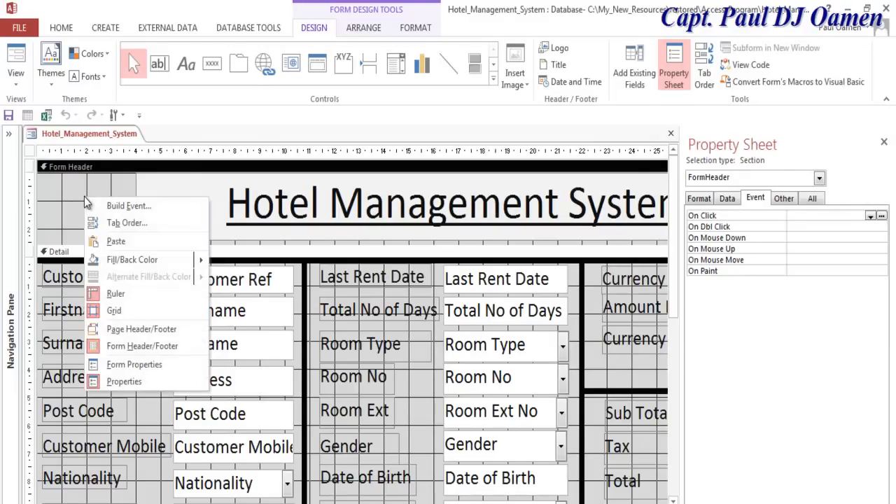
pyautogui.click(18, 85)
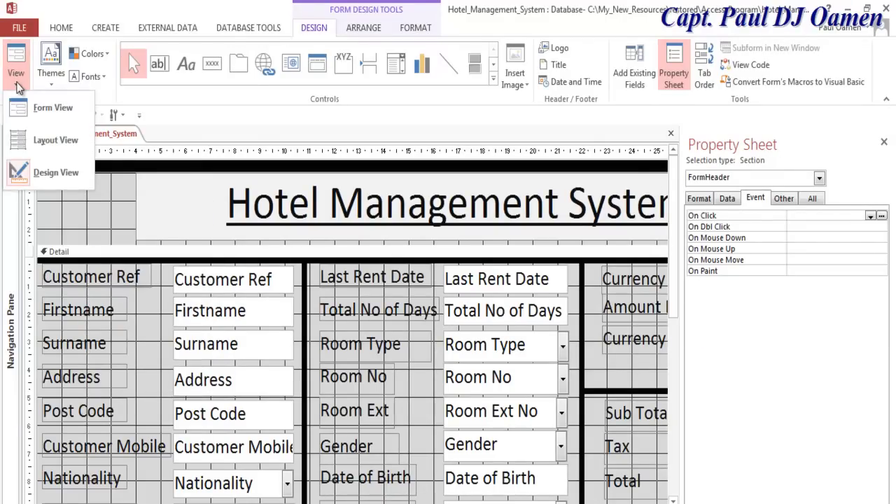
pyautogui.click(44, 112)
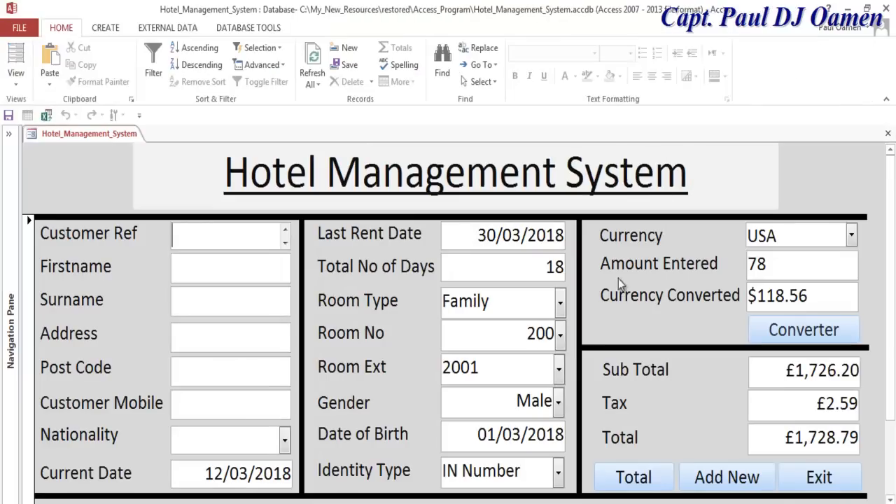
pyautogui.click(741, 477)
# - Enter the customer's reference number, first name and surname
pyautogui.click(228, 241)
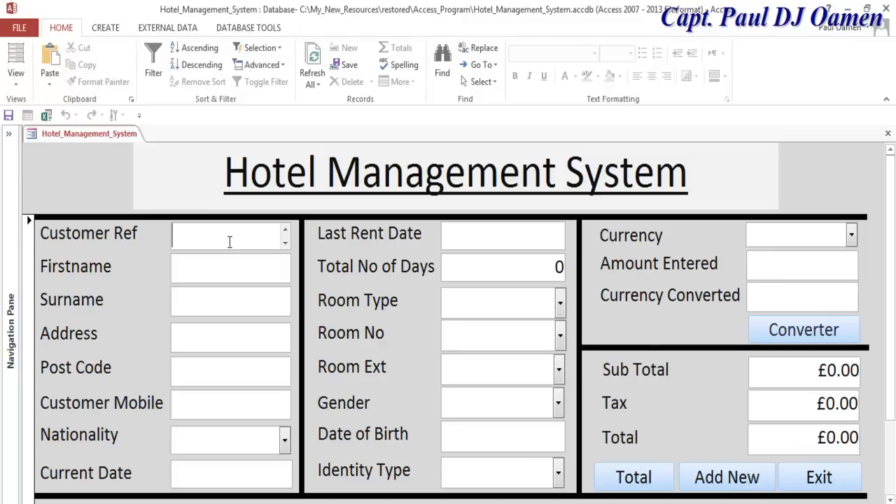
pyautogui.write('HMS74678')
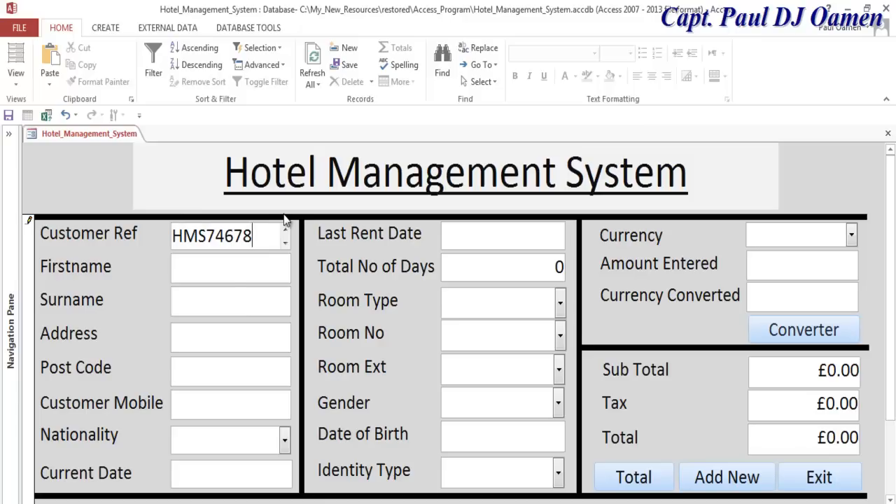
pyautogui.click(233, 271)
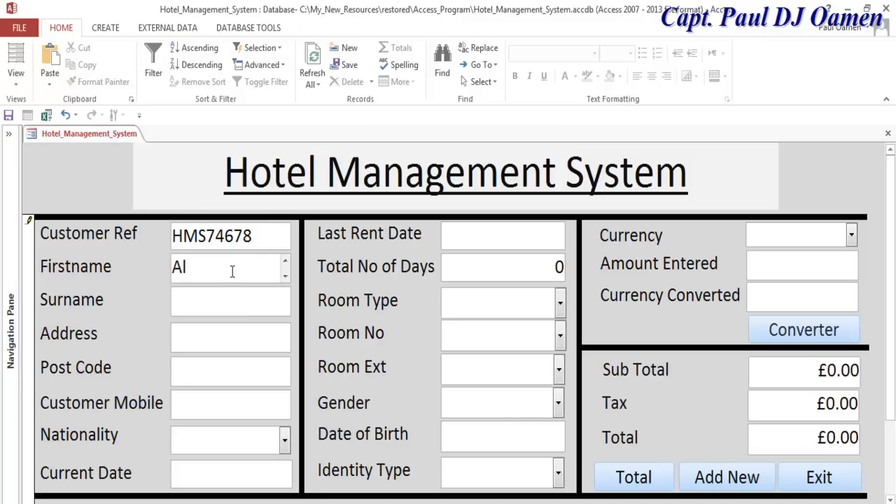
pyautogui.click(232, 302)
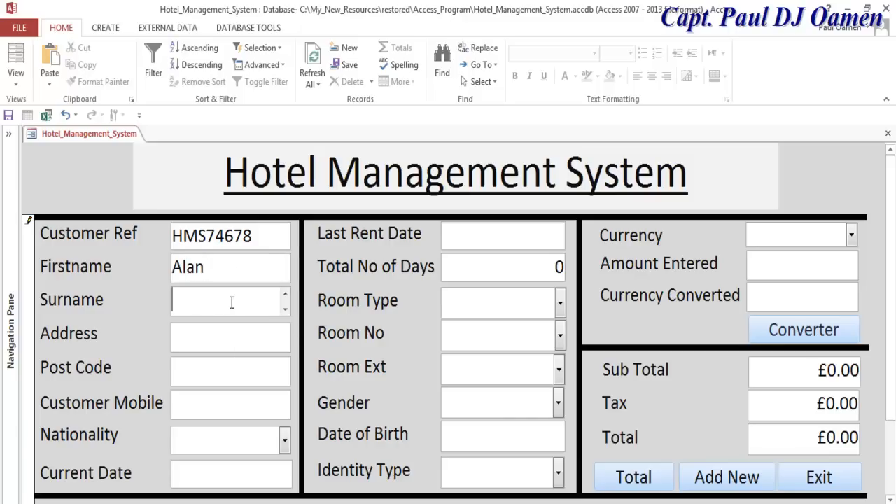
# - Fill in the customer's street address, post code and mobile number
pyautogui.click(213, 337)
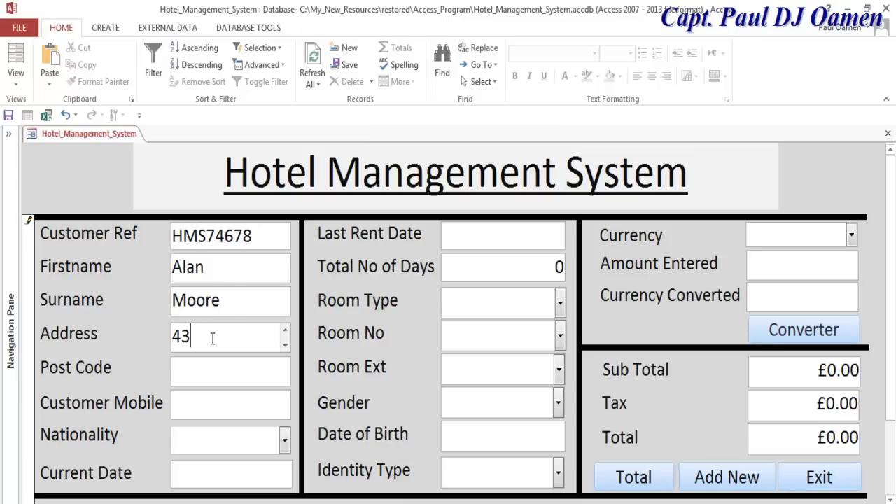
pyautogui.write('a')
pyautogui.press('BackSpace')
pyautogui.write('d')
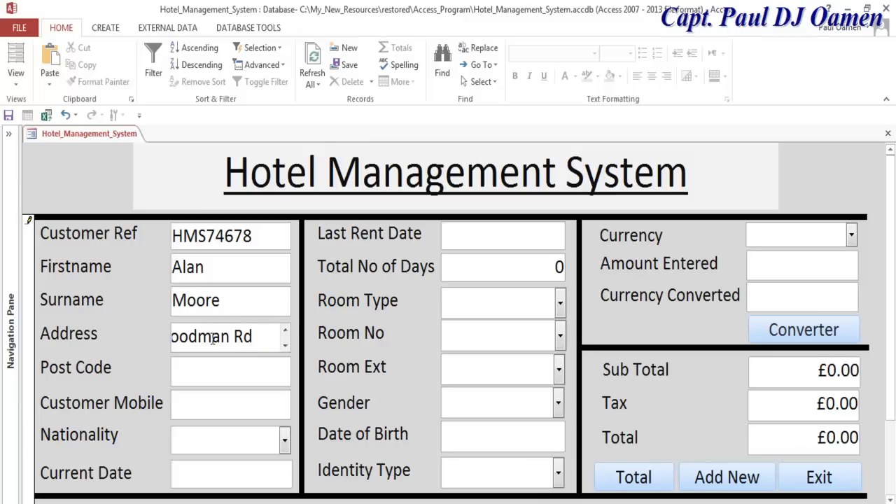
pyautogui.click(207, 368)
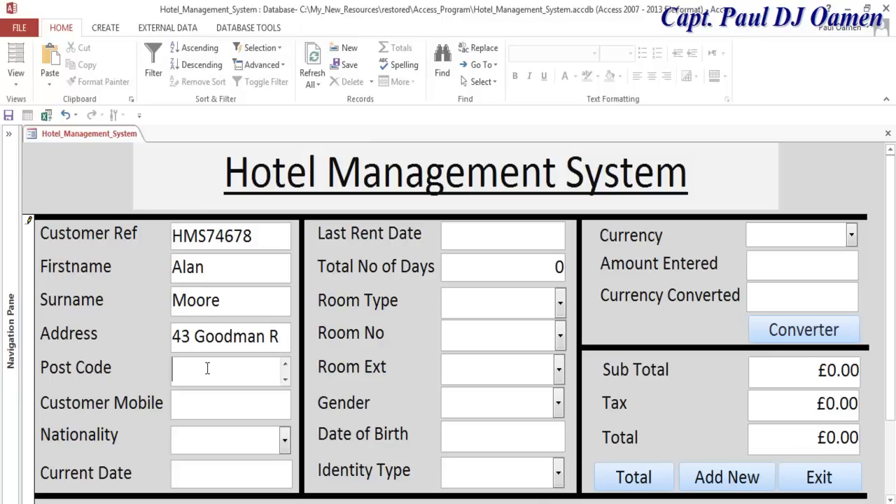
pyautogui.write('44FF')
pyautogui.click(202, 404)
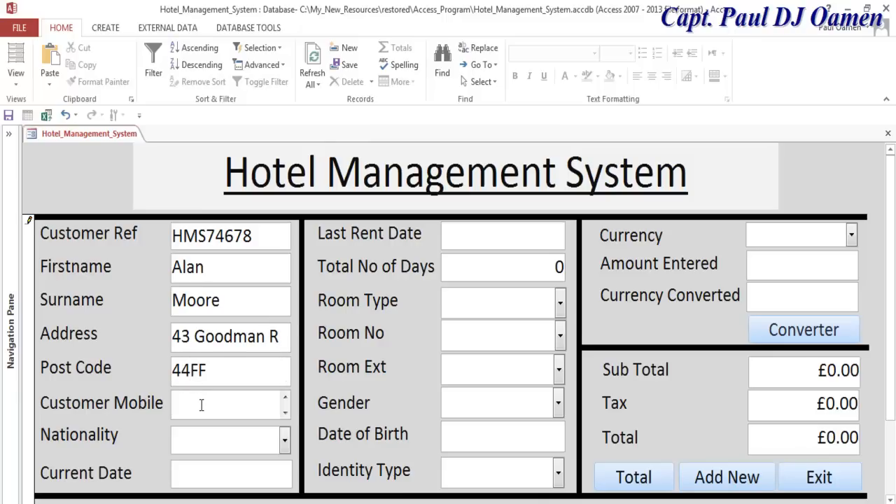
pyautogui.write('121 999 911')
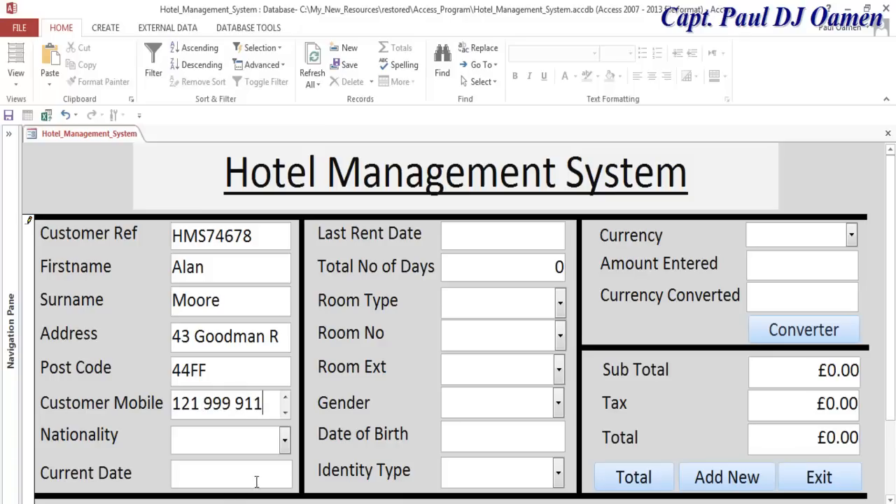
pyautogui.click(284, 442)
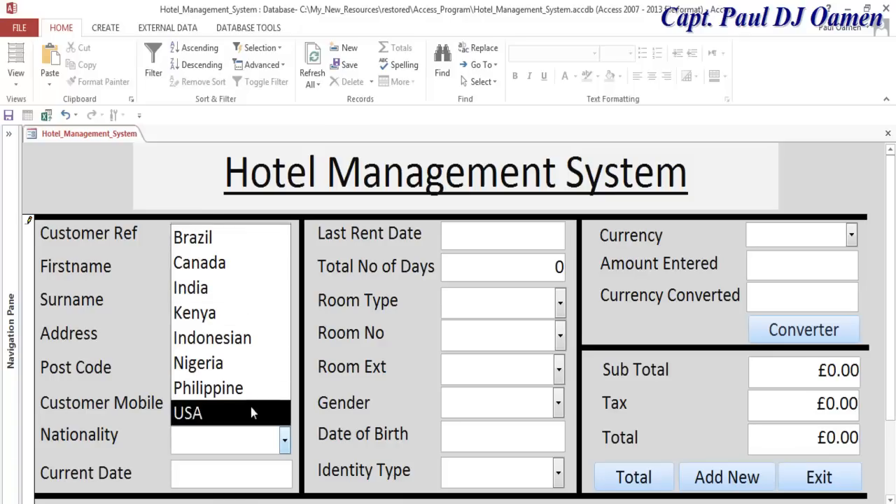
# - Set Nationality to Nigeria, Current Date to 12/03/2018 and Last Rent Date to 18/03/2018
pyautogui.click(245, 365)
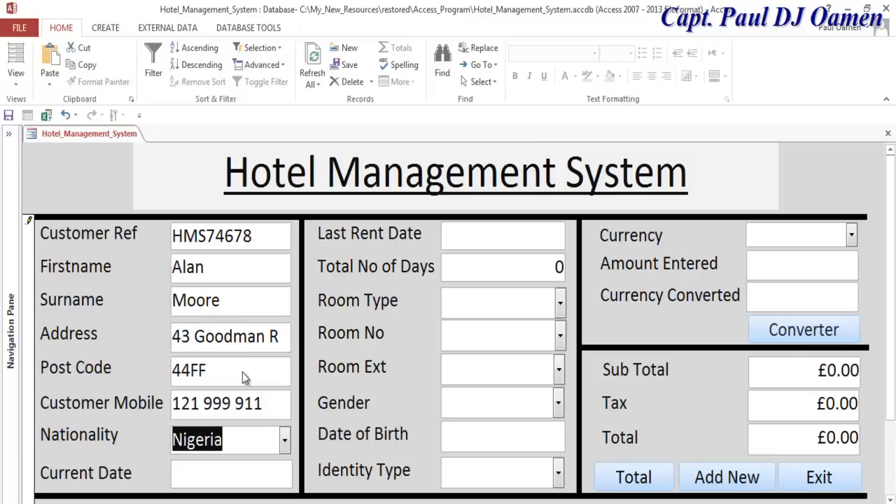
pyautogui.click(227, 473)
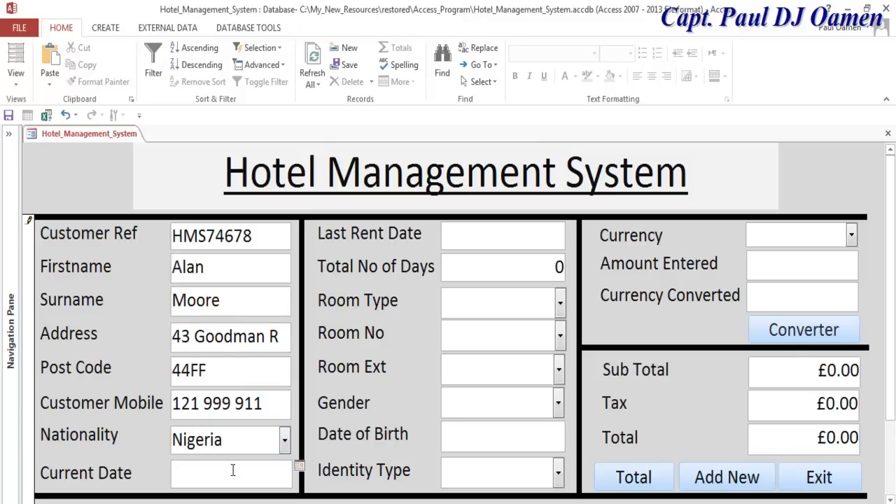
pyautogui.click(299, 466)
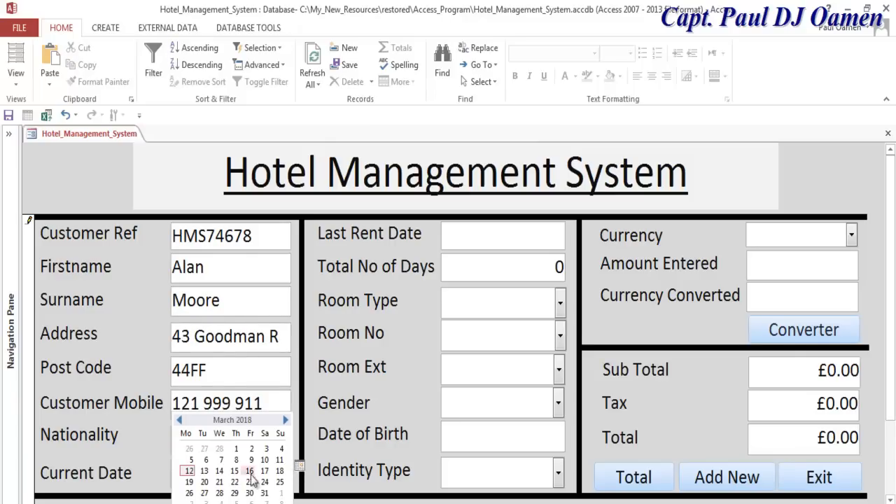
pyautogui.click(189, 470)
pyautogui.click(535, 239)
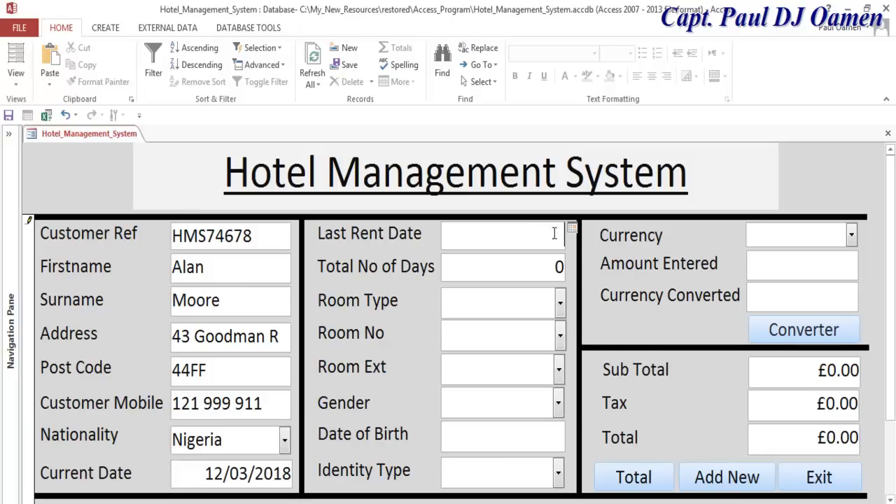
pyautogui.click(573, 230)
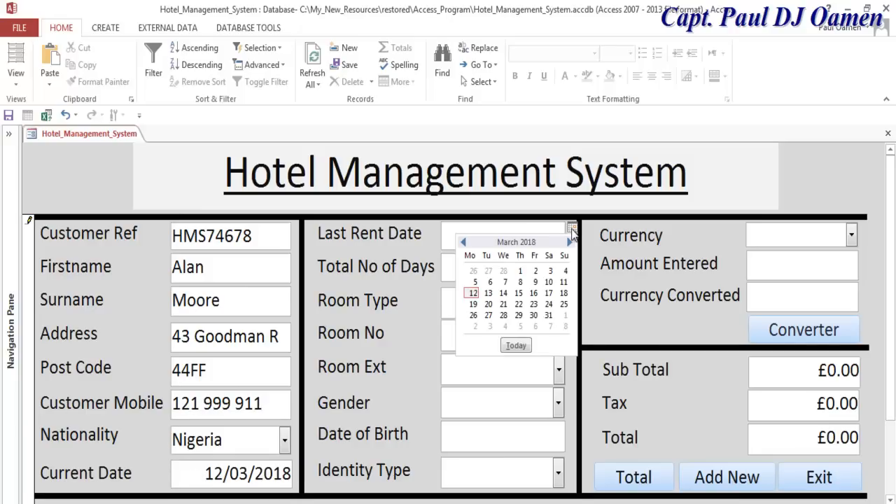
pyautogui.click(564, 292)
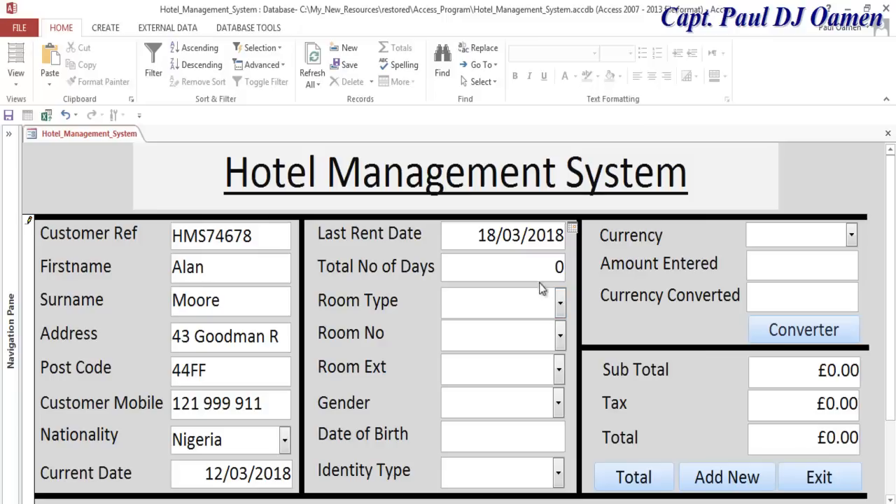
# - Choose room type Double, room number 300, extension 3001 and gender Male
pyautogui.click(560, 306)
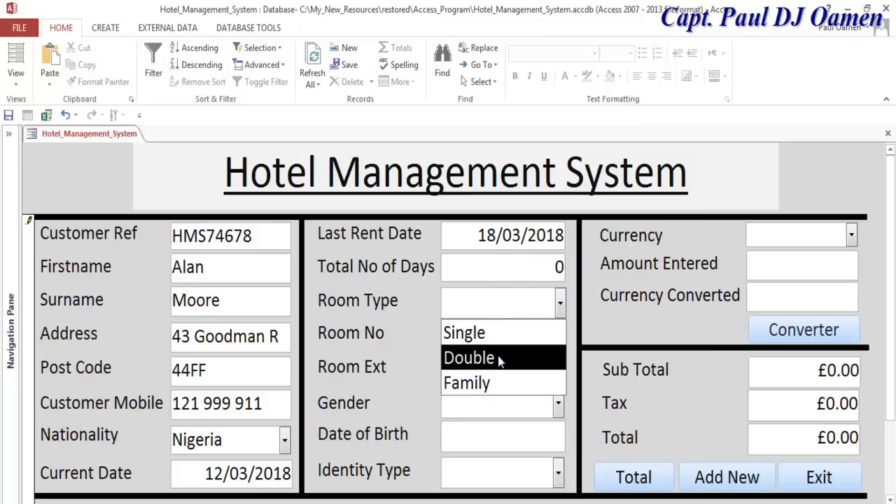
pyautogui.click(500, 359)
pyautogui.click(561, 341)
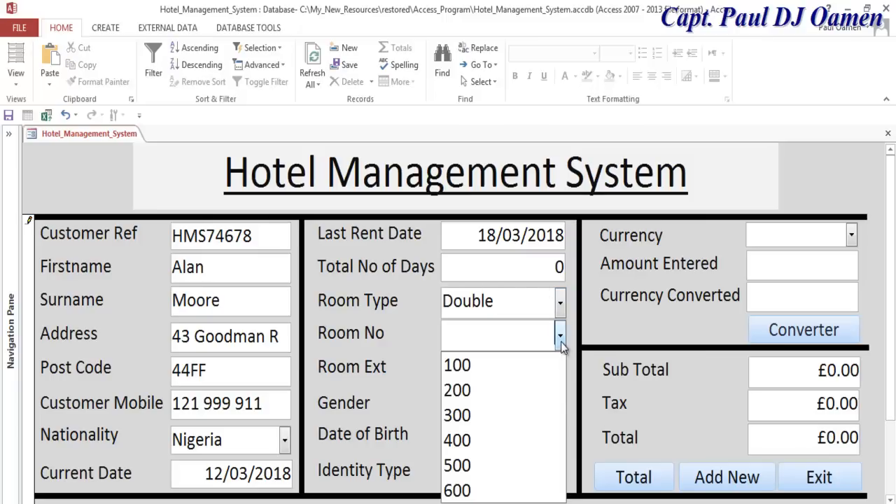
pyautogui.click(493, 415)
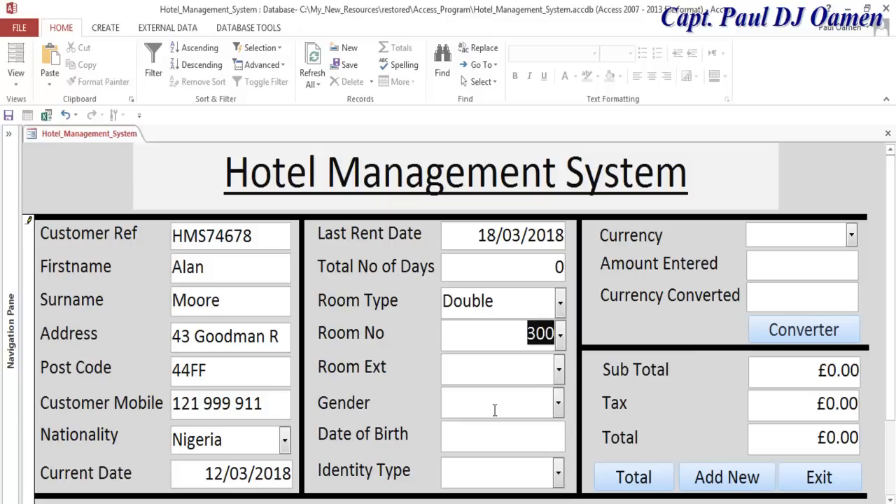
pyautogui.click(558, 365)
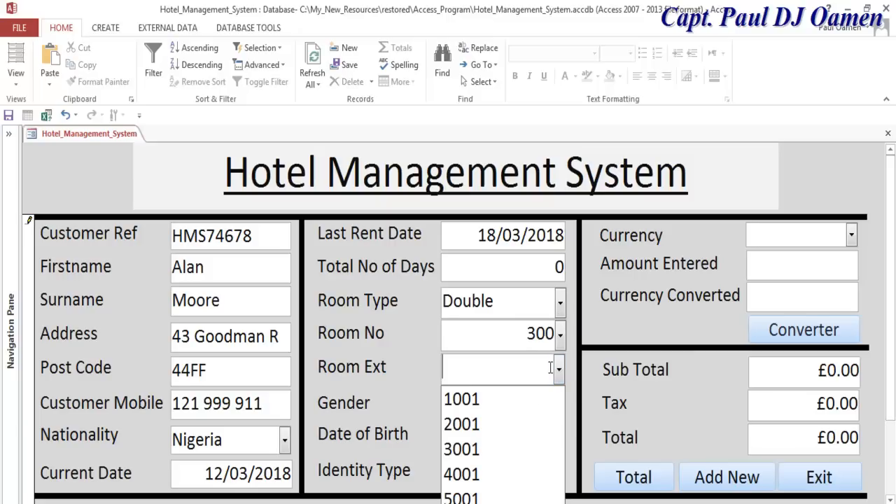
pyautogui.click(491, 449)
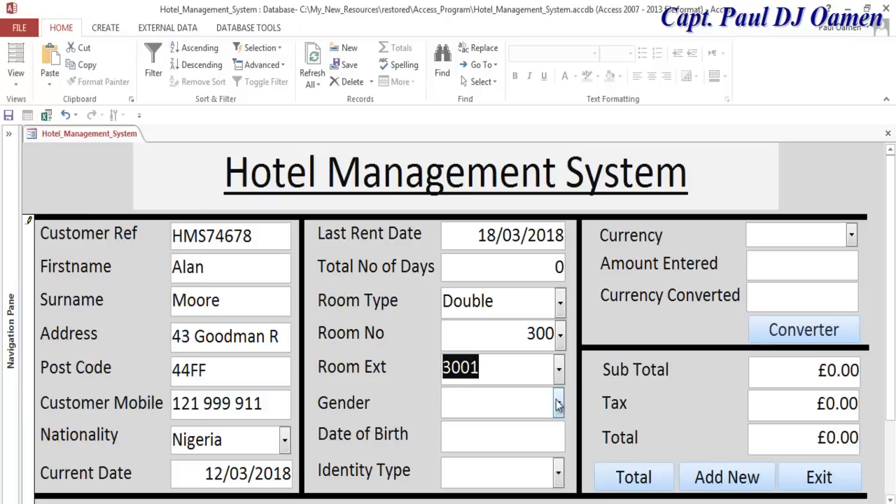
pyautogui.click(553, 401)
pyautogui.click(461, 457)
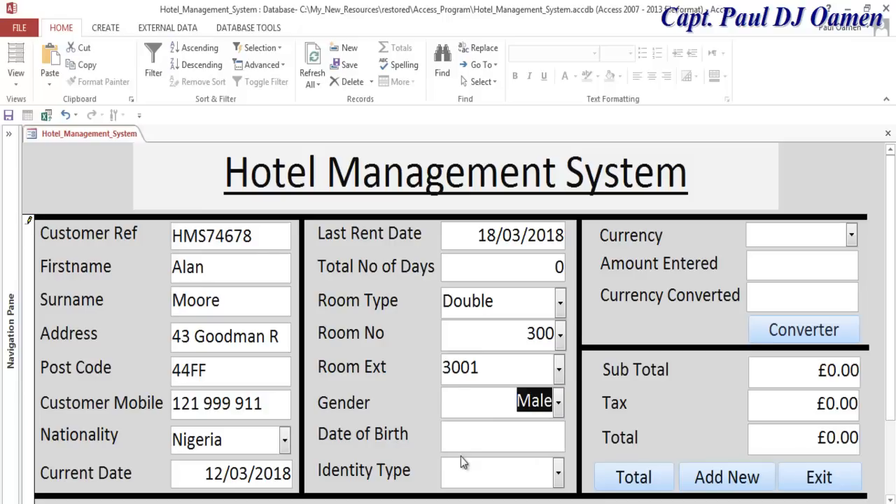
pyautogui.click(547, 435)
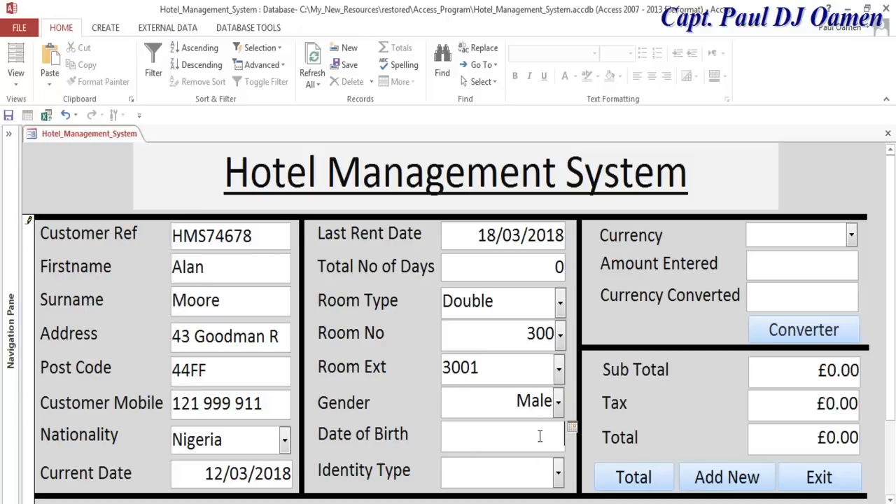
# - Enter the customer's date of birth and set the identity type to Passport
pyautogui.write('12/1980/')
pyautogui.press('BackSpace')
pyautogui.press('BackSpace')
pyautogui.press('BackSpace')
pyautogui.press('BackSpace')
pyautogui.press('BackSpace')
pyautogui.write('09/1980')
pyautogui.click(558, 477)
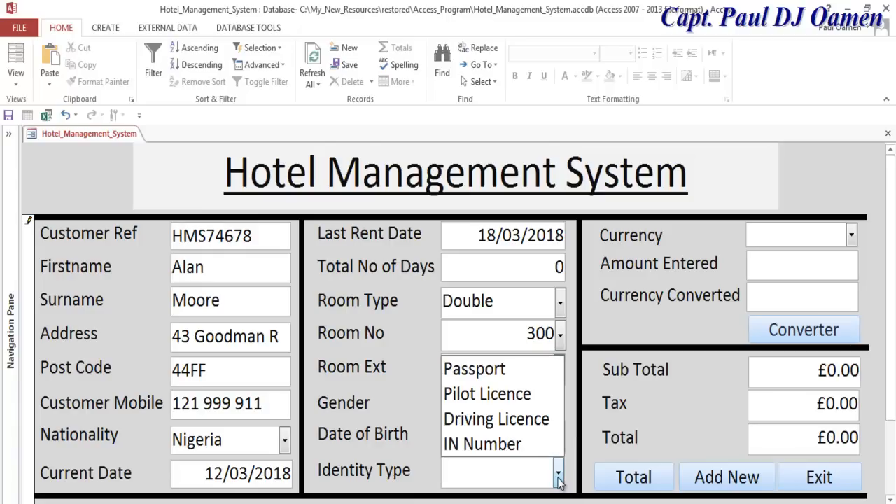
pyautogui.click(525, 372)
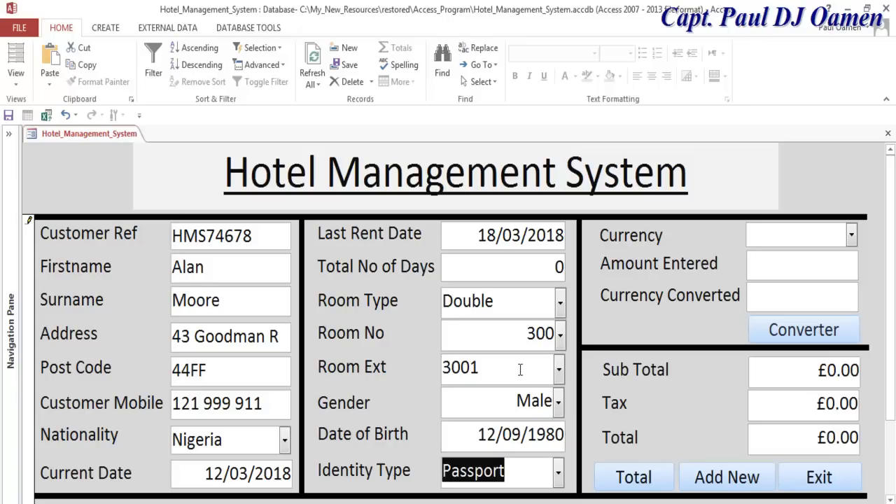
# - Convert 456 with Nigeria currency to N188373.6 and calculate totals: £459.60 subtotal, £0.69 tax, £460.29
pyautogui.click(853, 235)
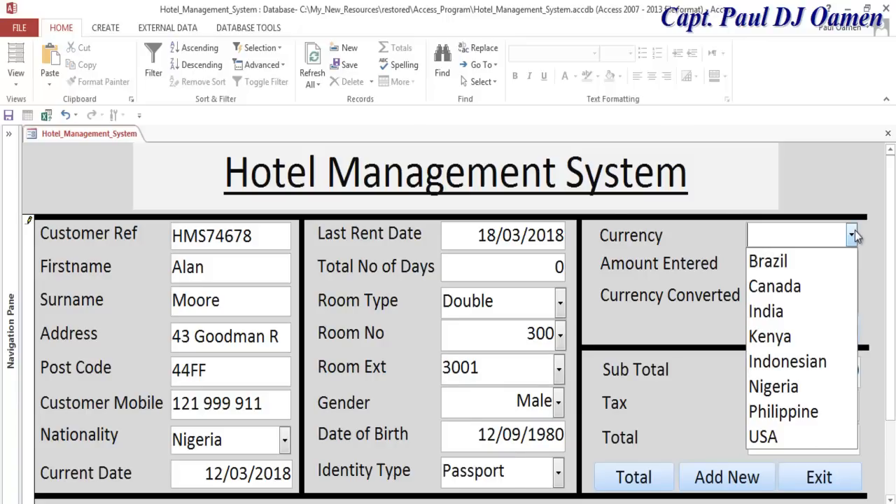
pyautogui.click(807, 390)
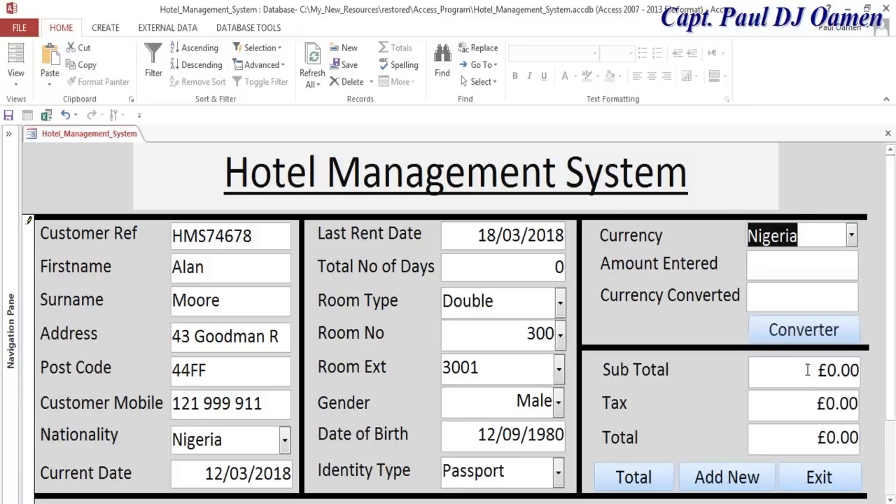
pyautogui.click(817, 271)
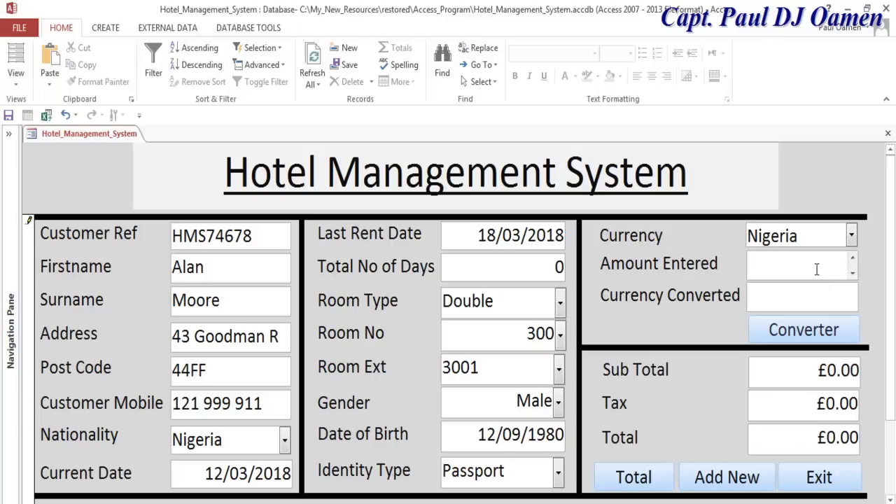
pyautogui.write('456')
pyautogui.click(820, 337)
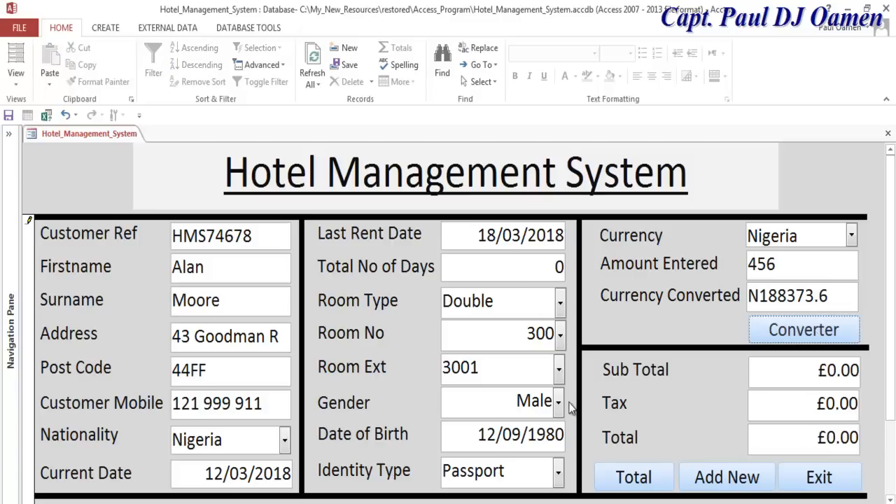
pyautogui.click(634, 479)
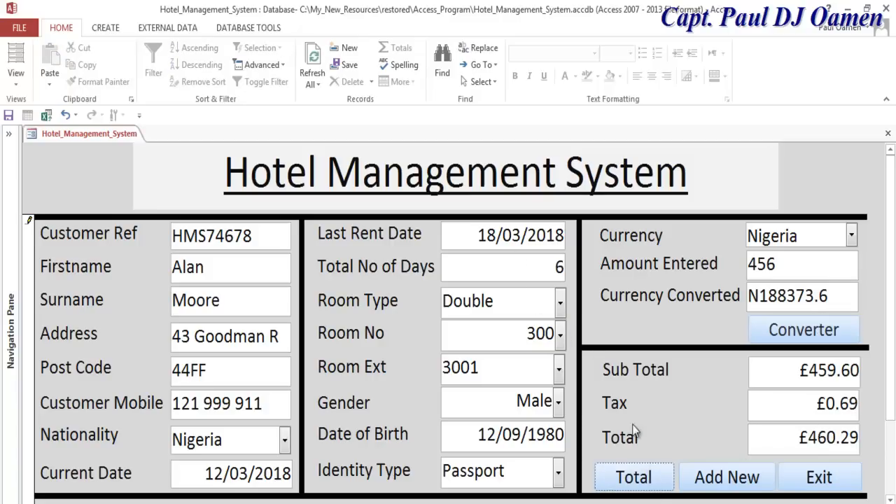